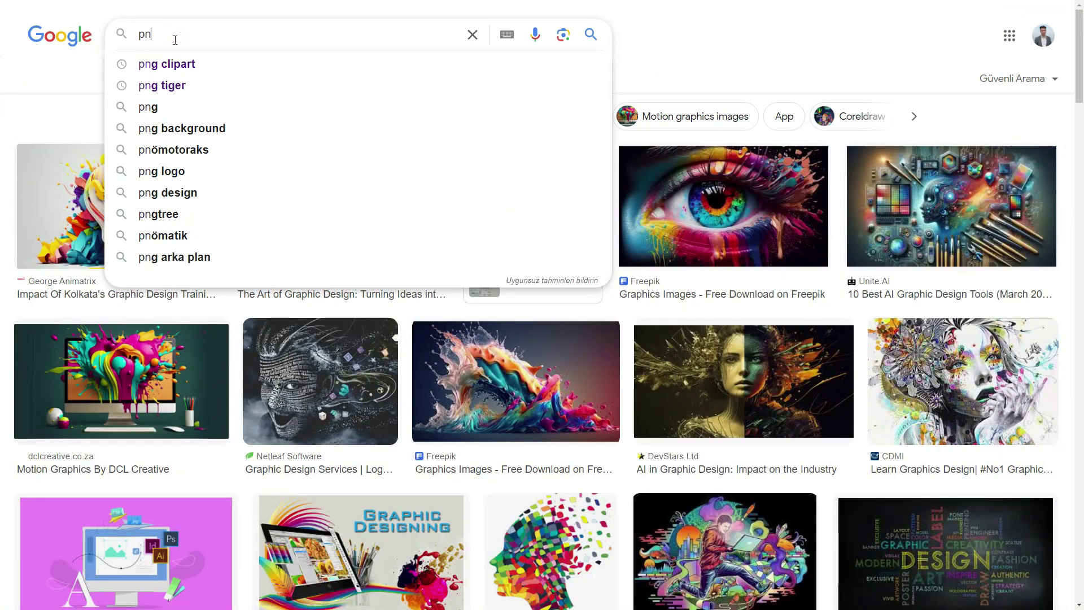
# Search Google Images for "png fish" and open the Vecteezy collection of fish PNG images
pyautogui.write('h')
pyautogui.press('Return')
pyautogui.scroll(-5, 253, 214)
pyautogui.scroll(-20, 254, 213)
pyautogui.scroll(-5, 253, 213)
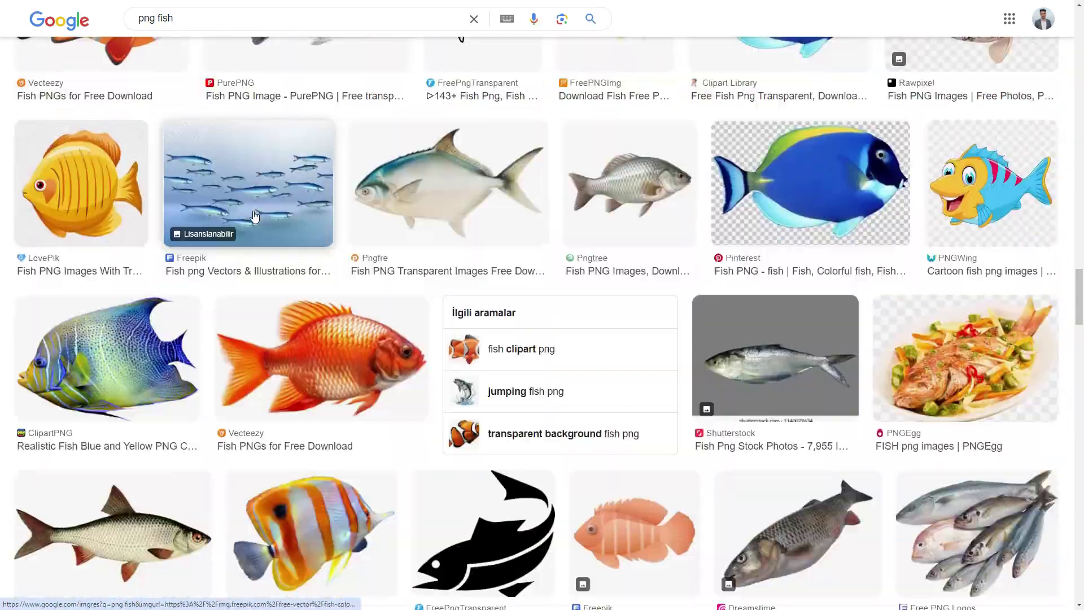
pyautogui.click(254, 213)
pyautogui.click(756, 248)
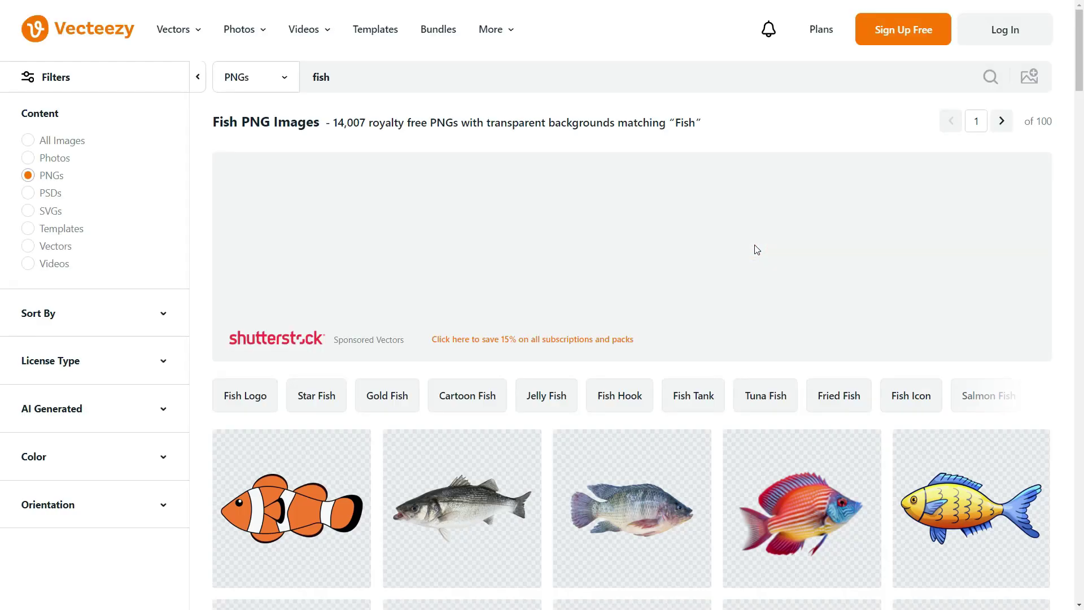
# Open the orange goldfish PNG in the Vecteezy results and download it for free
pyautogui.scroll(-6, 980, 275)
pyautogui.click(980, 275)
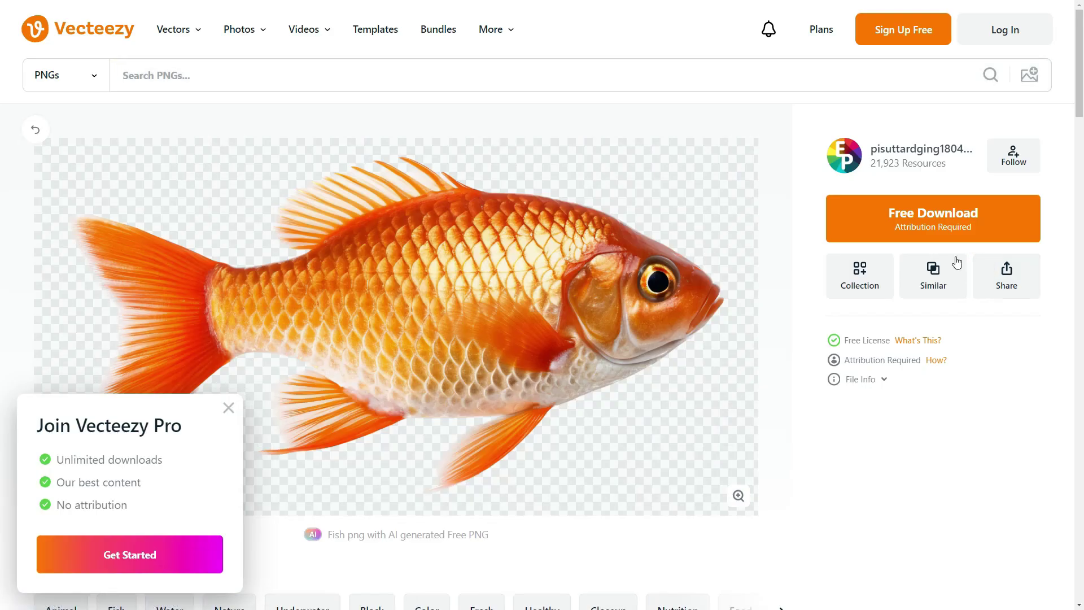
pyautogui.click(228, 407)
pyautogui.click(870, 228)
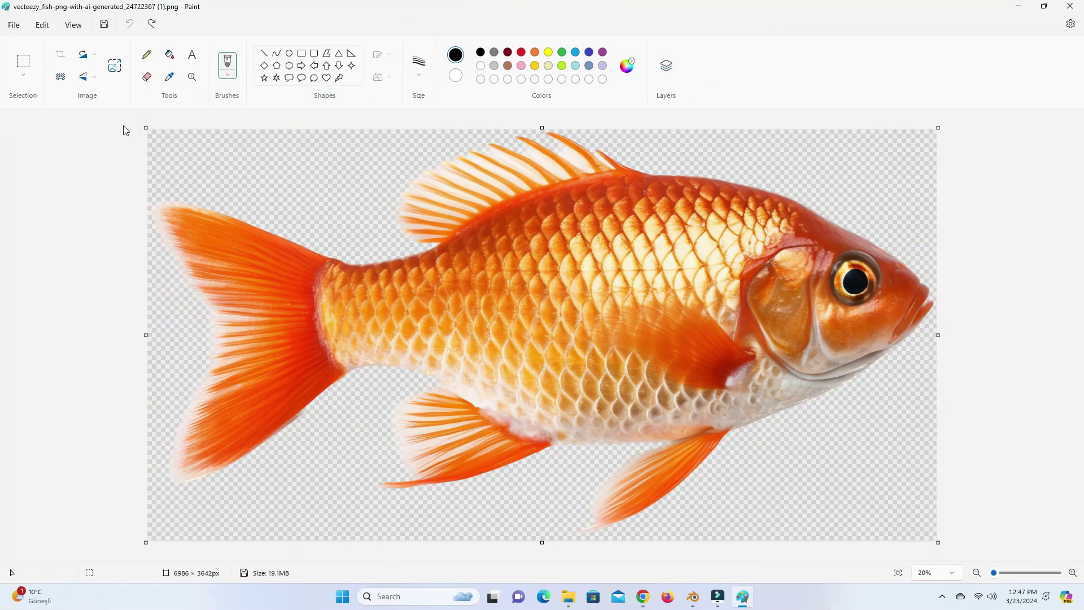
# In Paint, resize the downloaded fish image to 30 percent and save it as a PNG on the Desktop
pyautogui.click(120, 72)
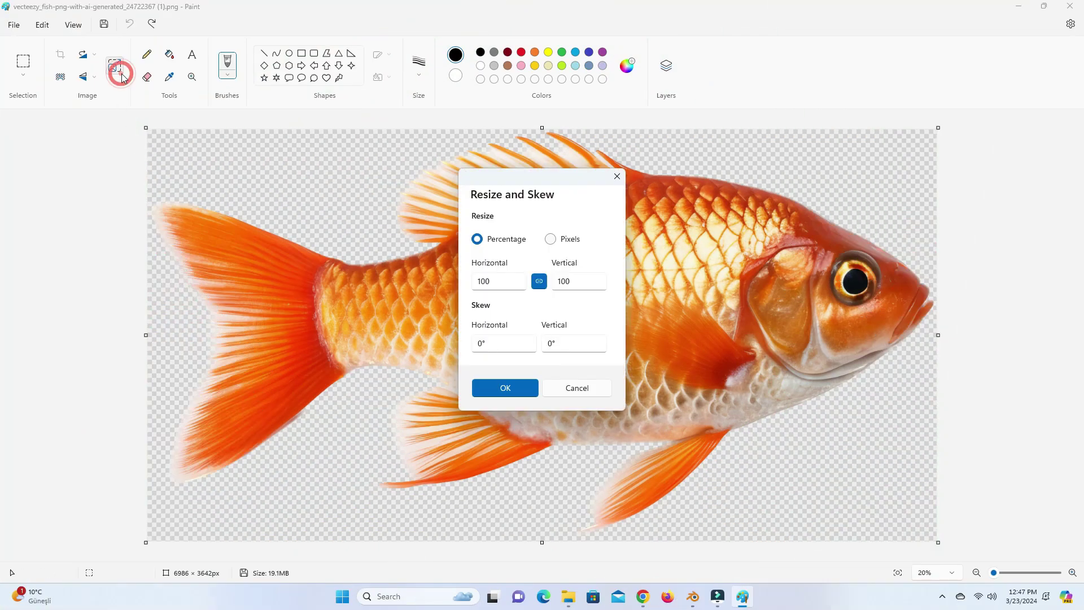
pyautogui.write('30')
pyautogui.press('Return')
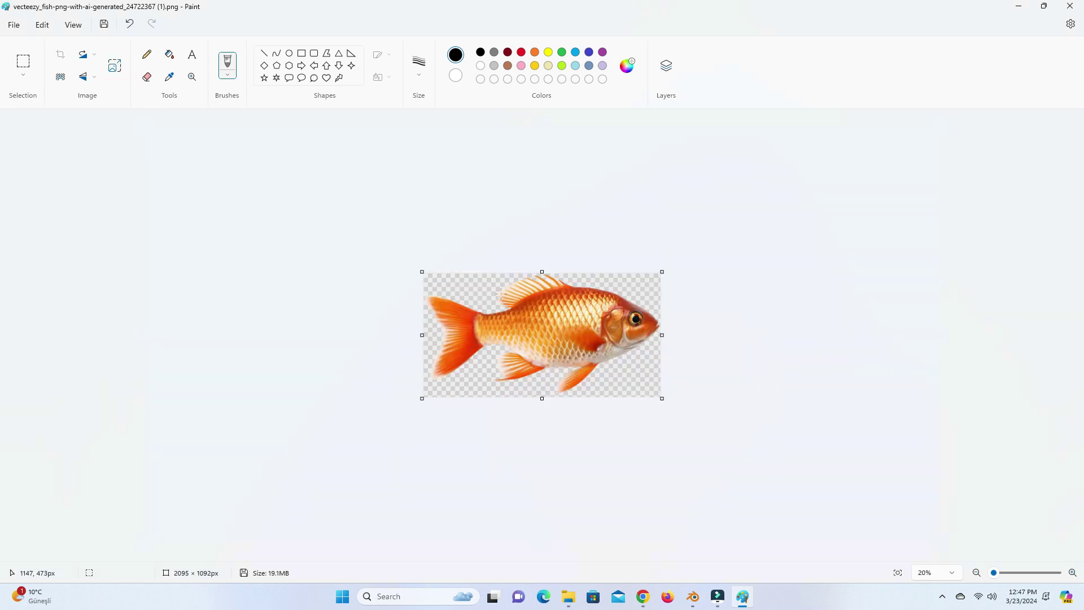
pyautogui.click(14, 25)
pyautogui.click(179, 138)
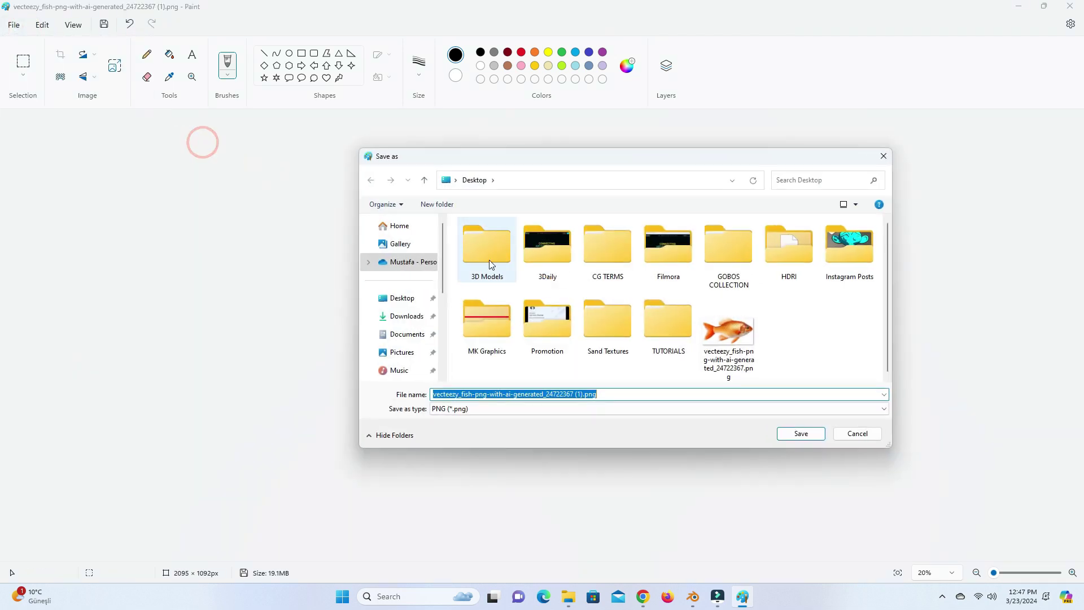
pyautogui.click(801, 433)
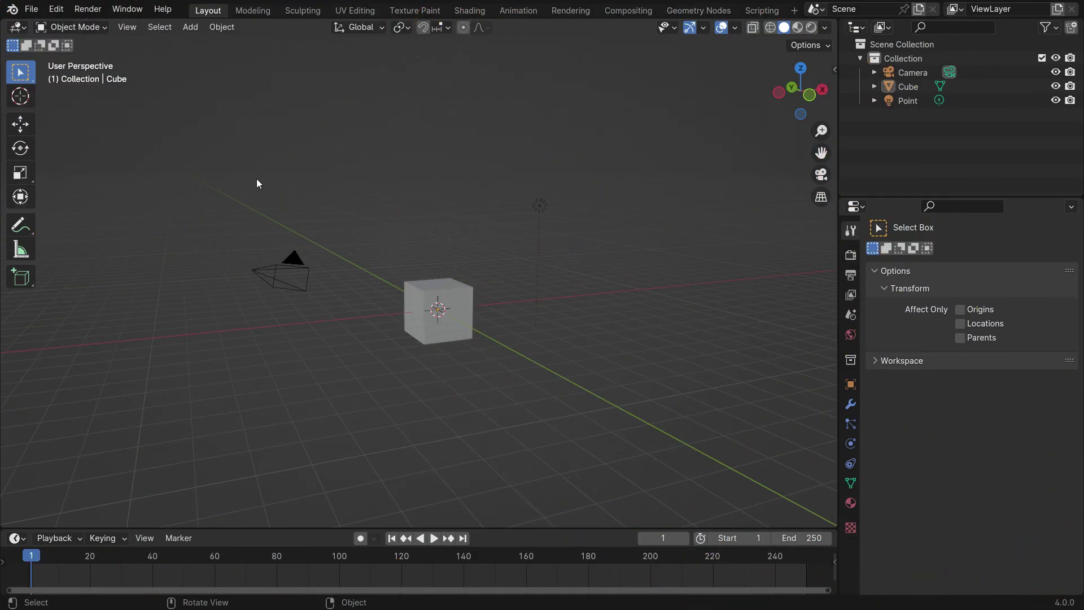
# In Blender, delete the default camera, cube and light from the scene
pyautogui.hotkey('ctrl', 'b')
pyautogui.press('a')
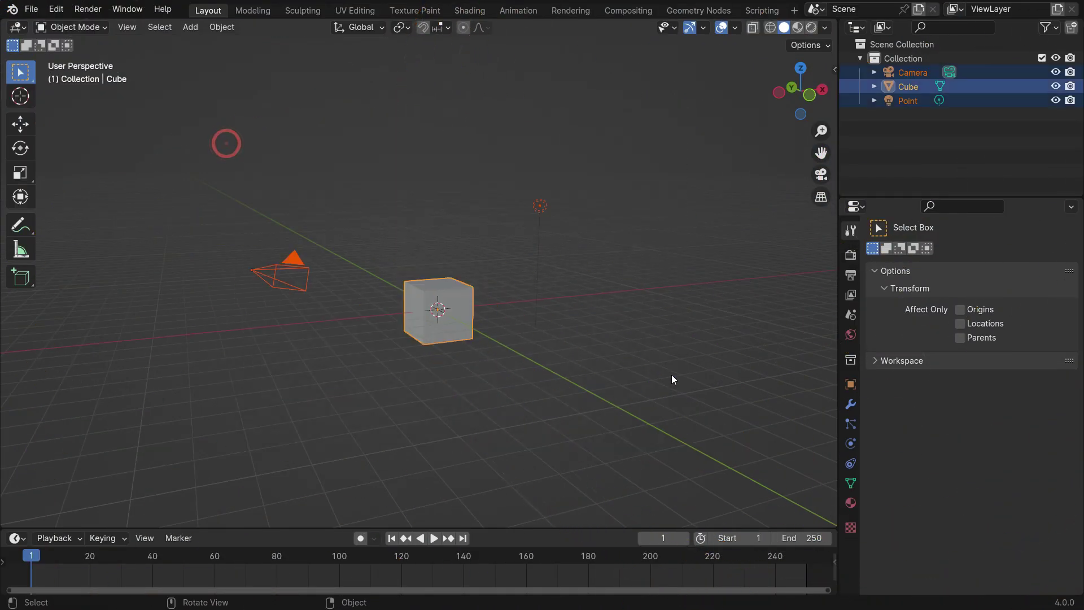
pyautogui.press('Delete')
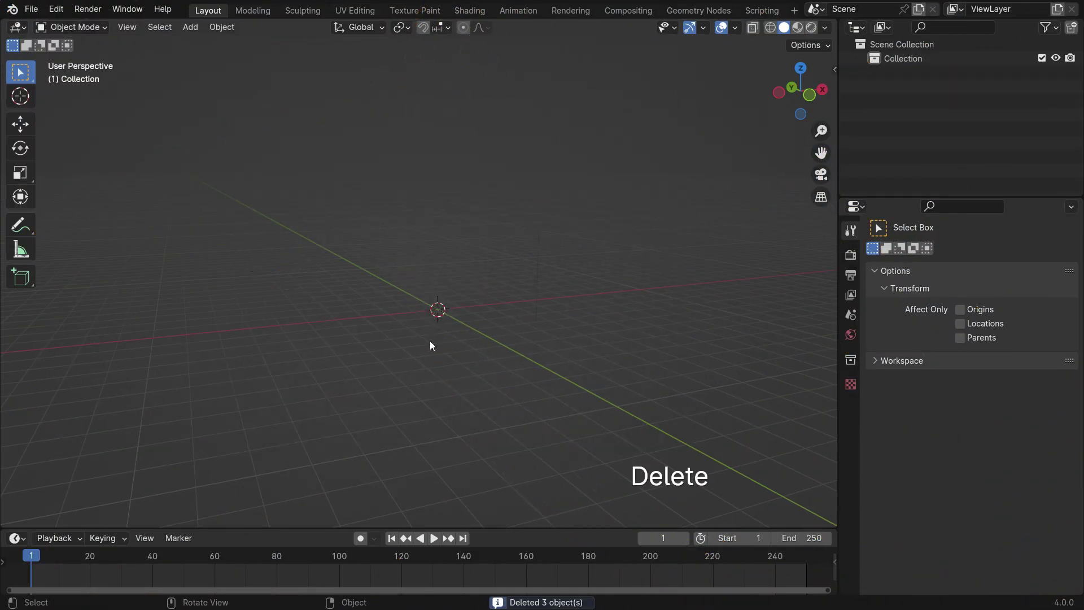
# Add the fish PNG from the Desktop as a reference image and clear its rotation so it lies flat
pyautogui.click(195, 30)
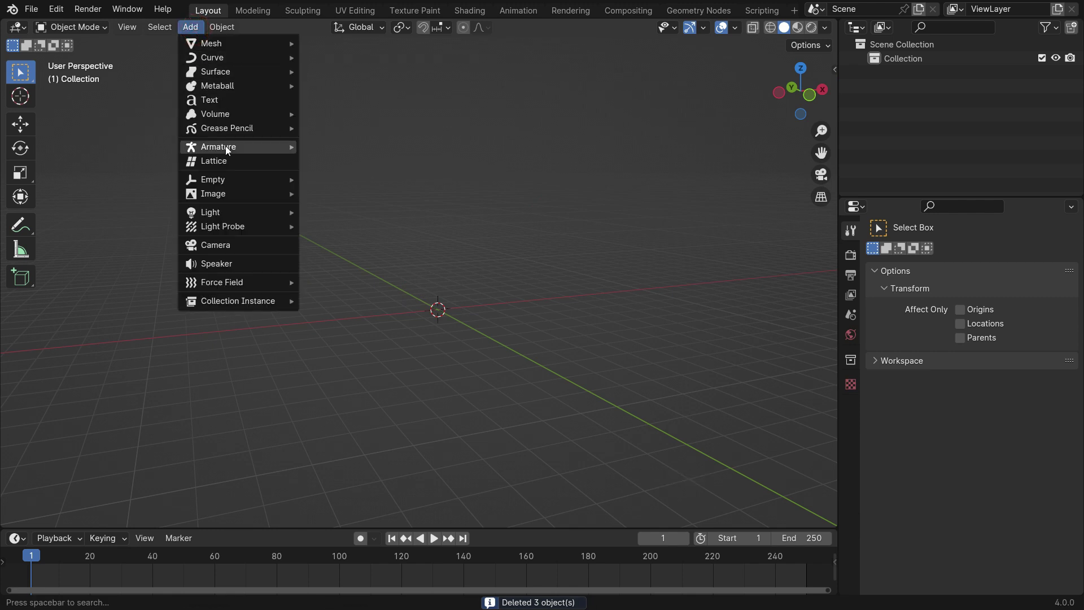
pyautogui.moveTo(268, 196)
pyautogui.click(371, 193)
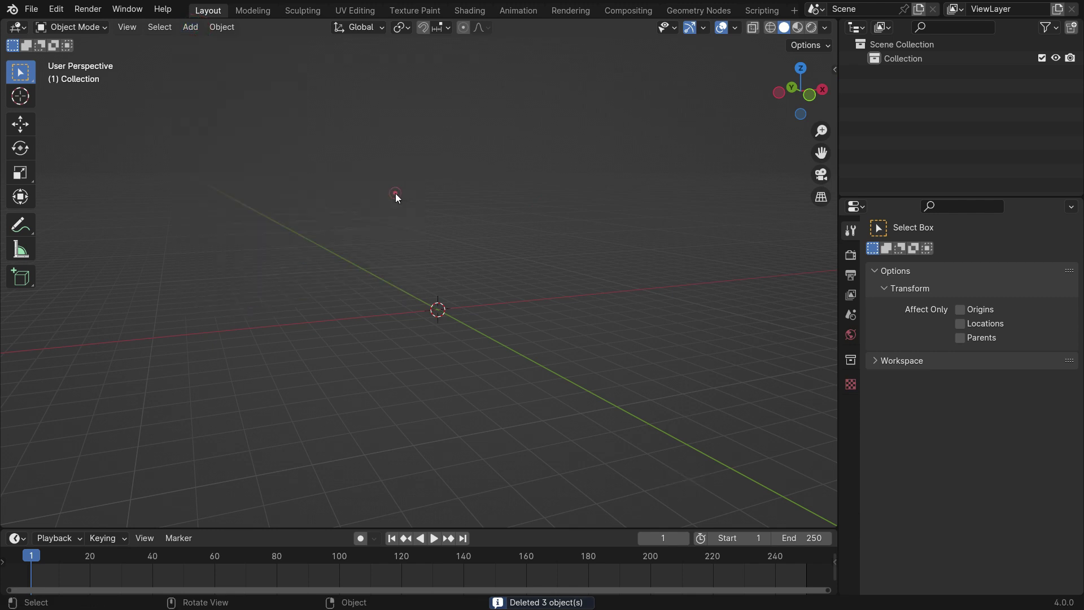
pyautogui.scroll(-5, 578, 342)
pyautogui.click(508, 330)
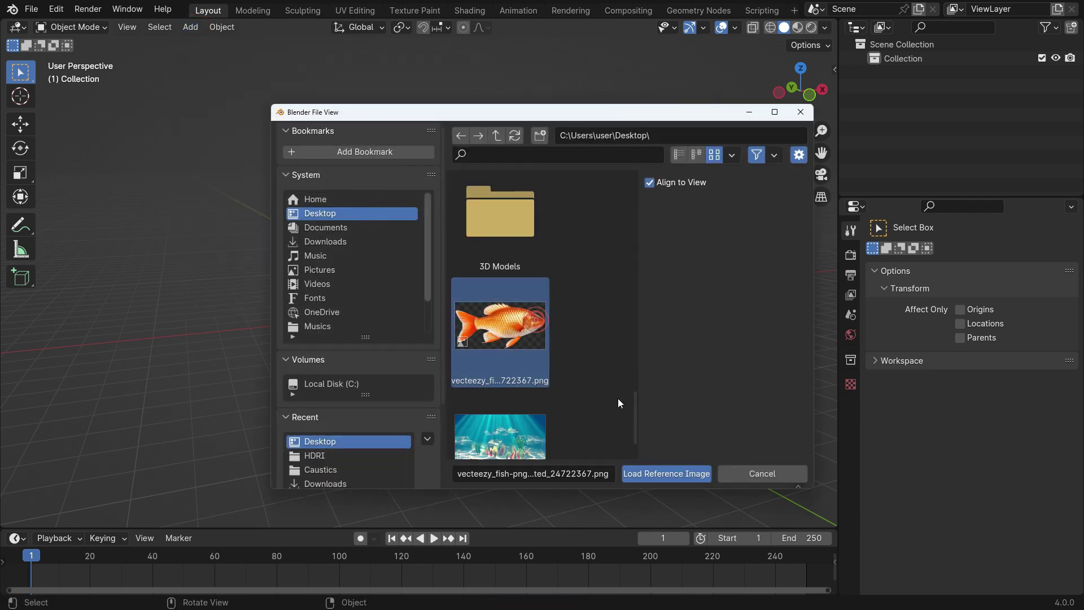
pyautogui.click(649, 472)
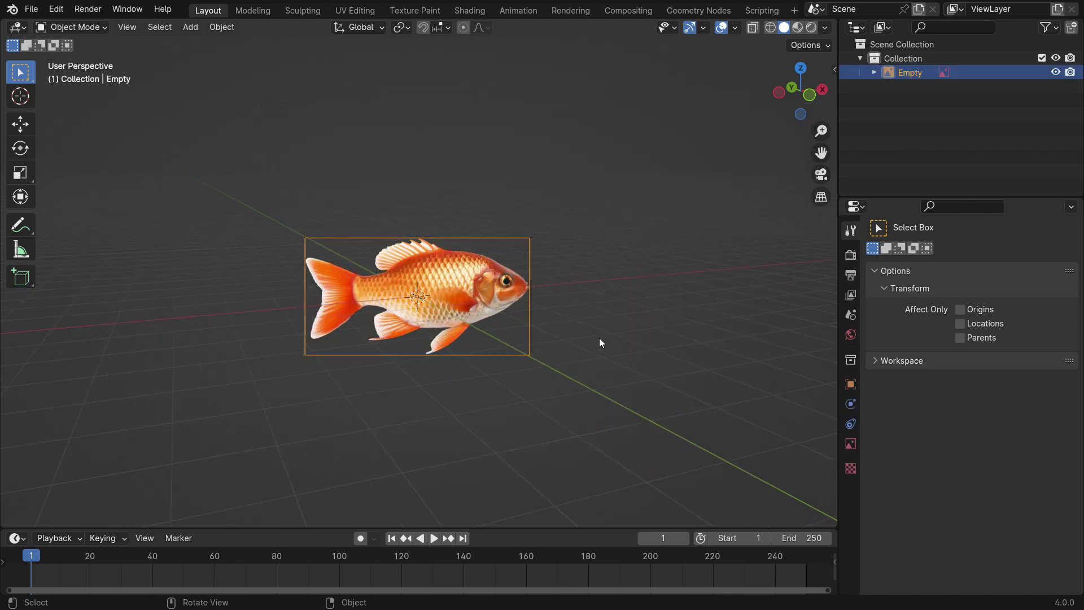
pyautogui.hotkey('alt', 'r')
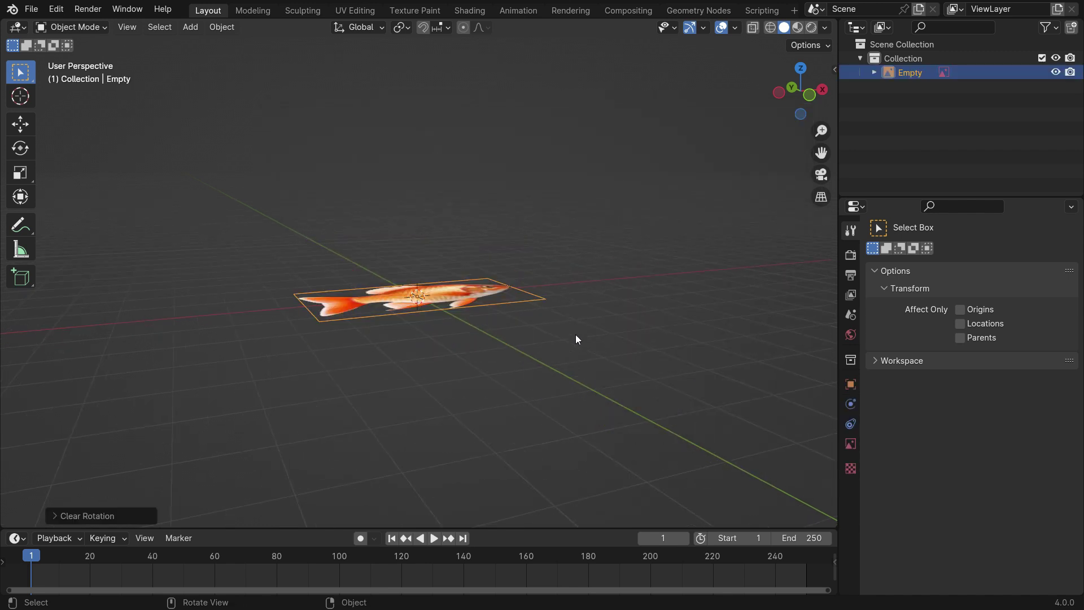
# Enable opacity on the fish reference at about 0.195 and turn off its display in perspective views
pyautogui.press('KP_7')
pyautogui.scroll(4, 443, 305)
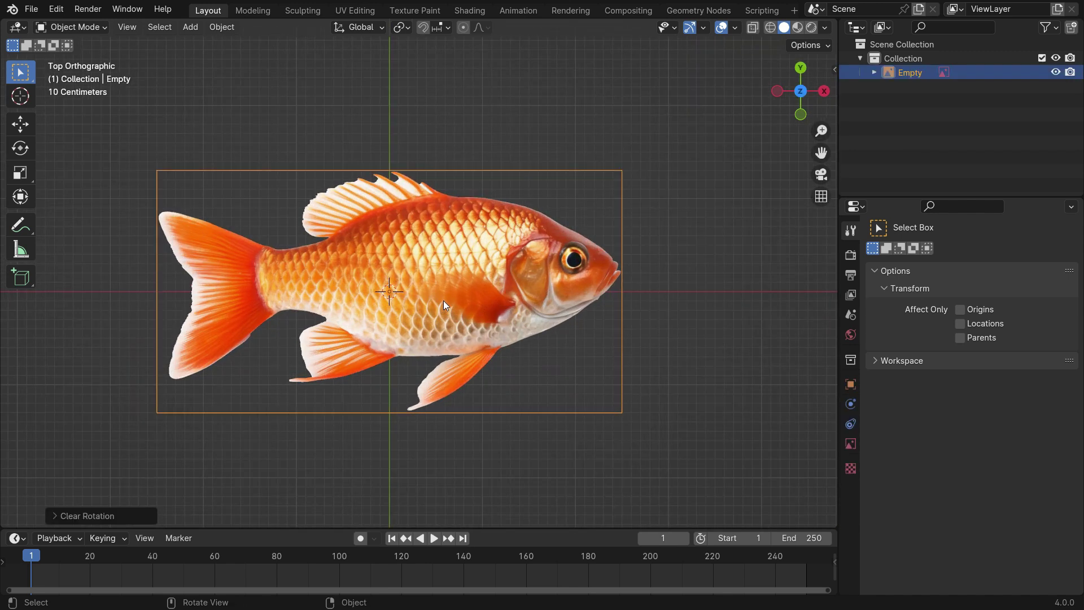
pyautogui.click(845, 446)
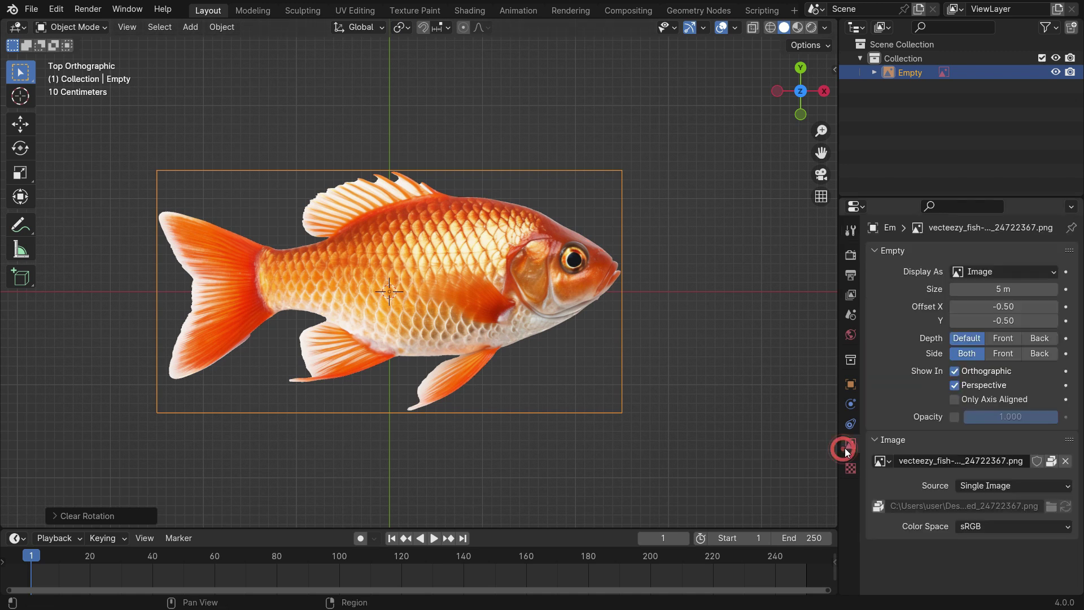
pyautogui.click(953, 417)
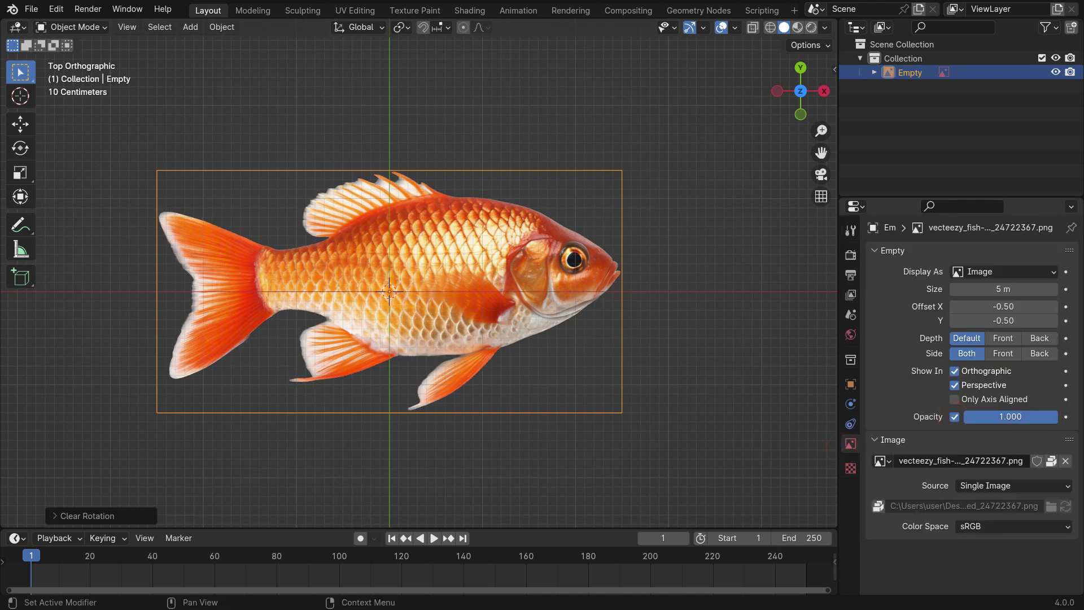
pyautogui.moveTo(1010, 416); pyautogui.dragTo(986, 416)
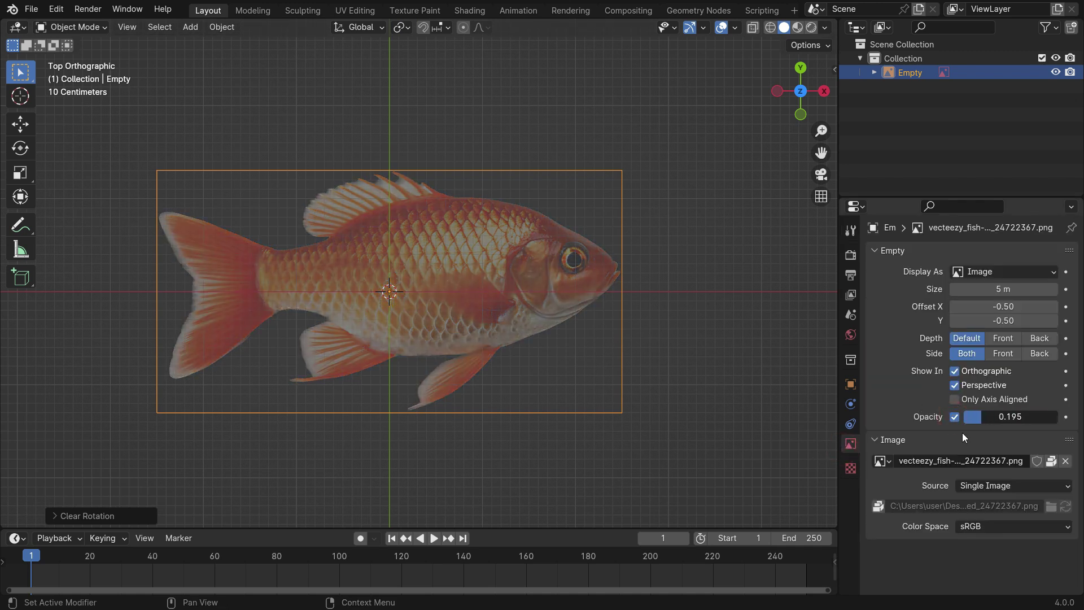
pyautogui.click(954, 384)
pyautogui.moveTo(449, 333); pyautogui.dragTo(500, 261, button='middle')
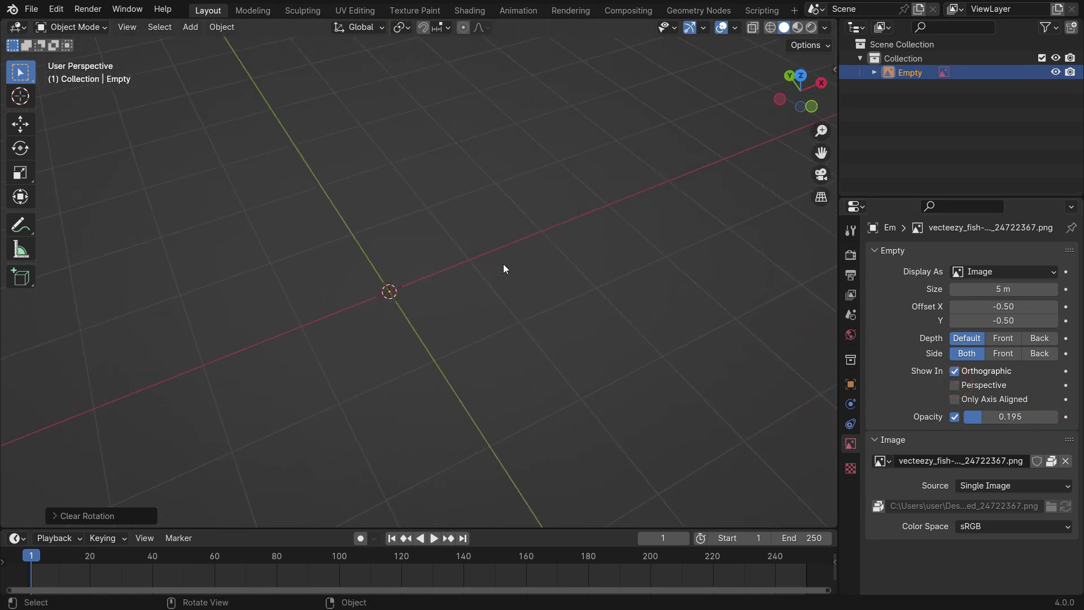
pyautogui.press('KP_7')
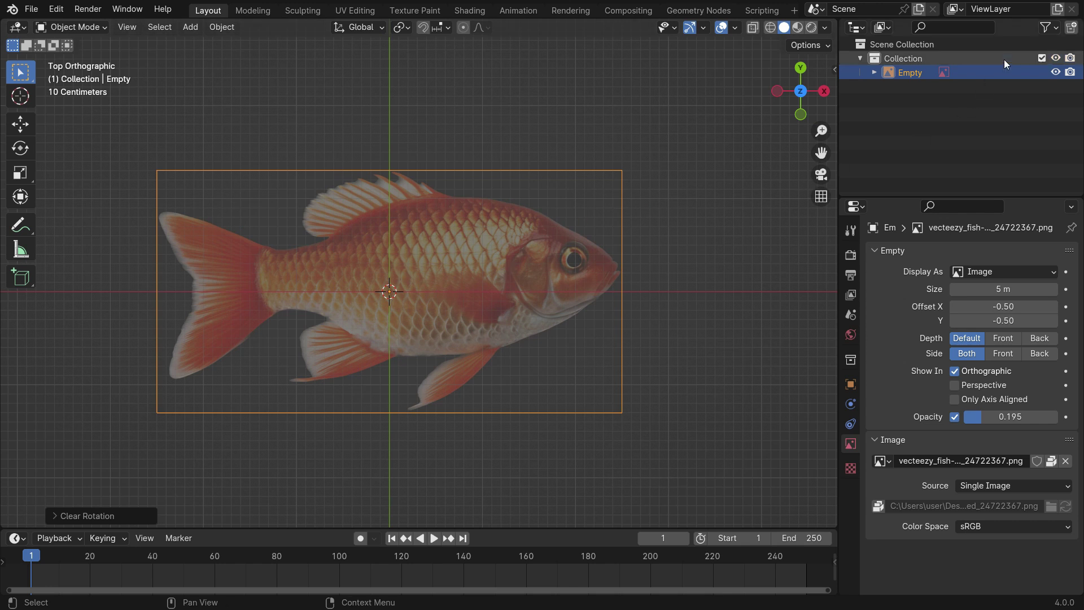
# Show the selectability toggles in the outliner and make the fish reference image unselectable
pyautogui.click(1045, 29)
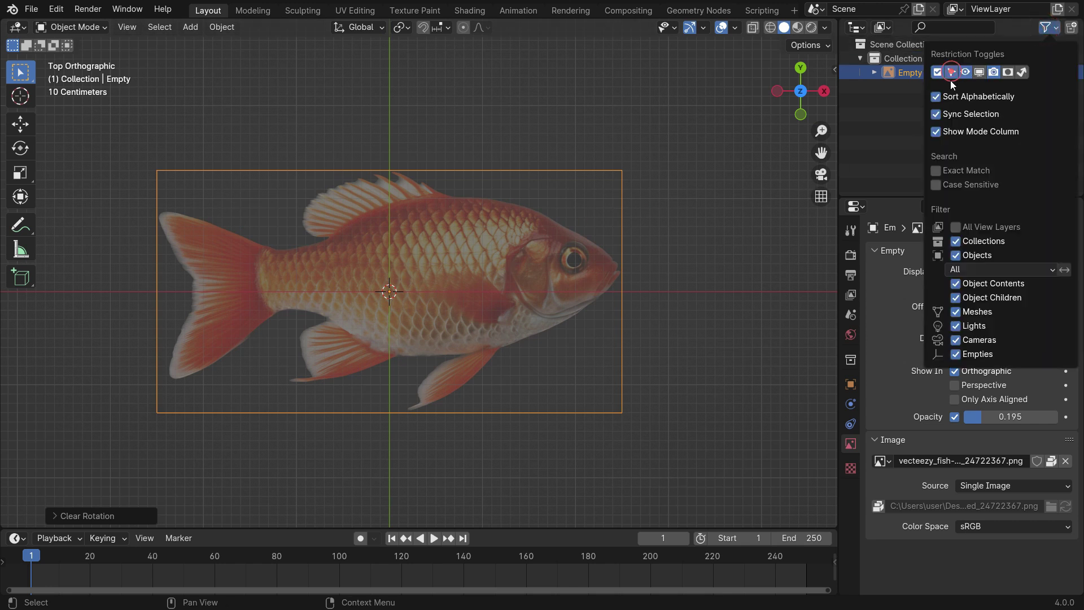
pyautogui.press('Escape')
pyautogui.click(1038, 72)
pyautogui.click(439, 139)
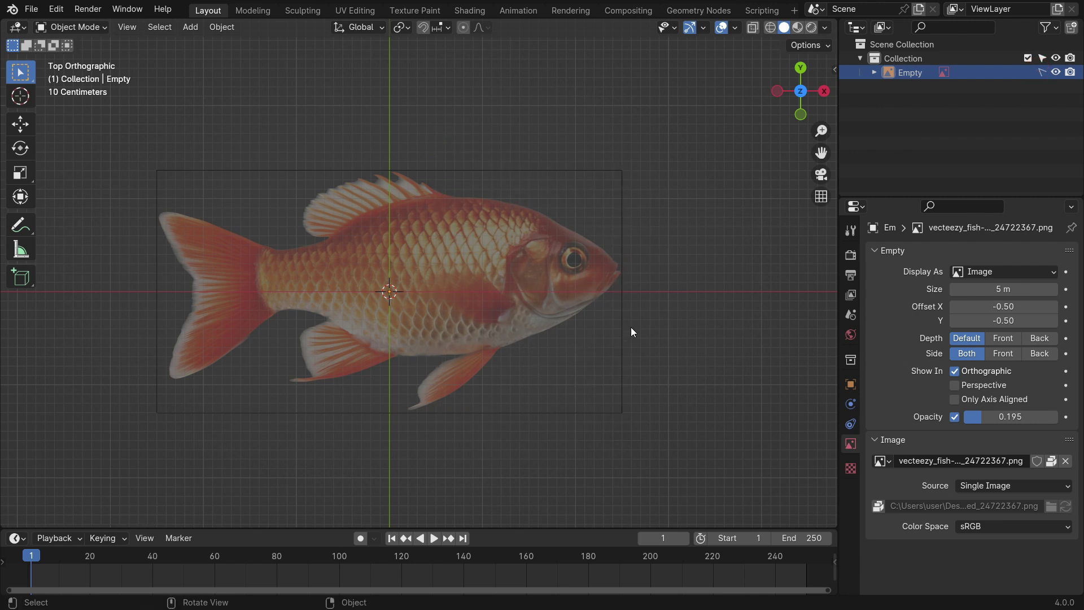
# Add a plane mesh over the fish reference and enable X-ray display
pyautogui.click(190, 27)
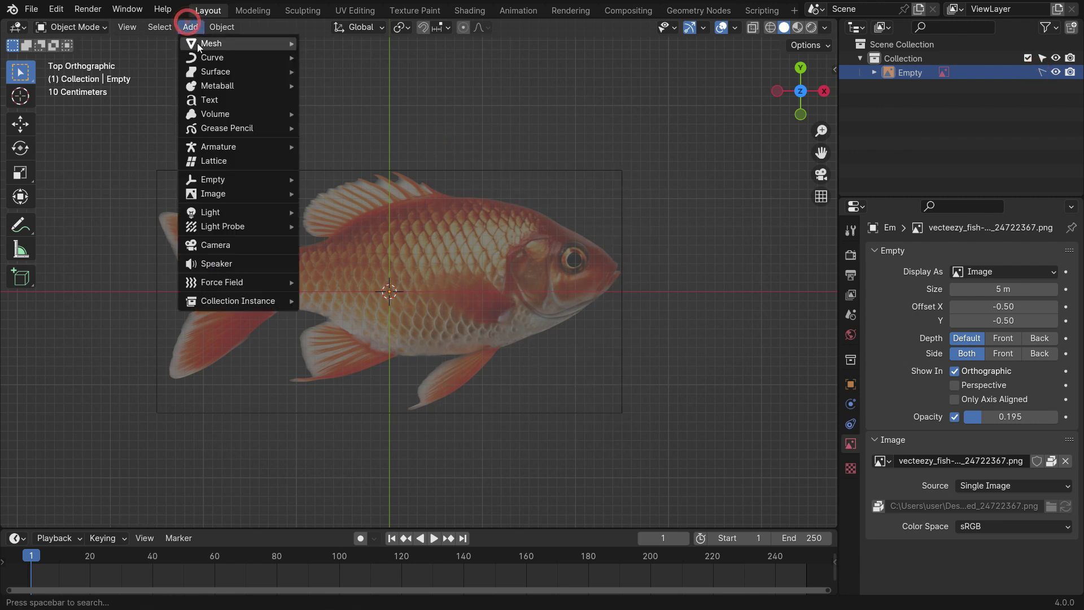
pyautogui.moveTo(205, 48)
pyautogui.click(320, 46)
pyautogui.hotkey('alt', 'z')
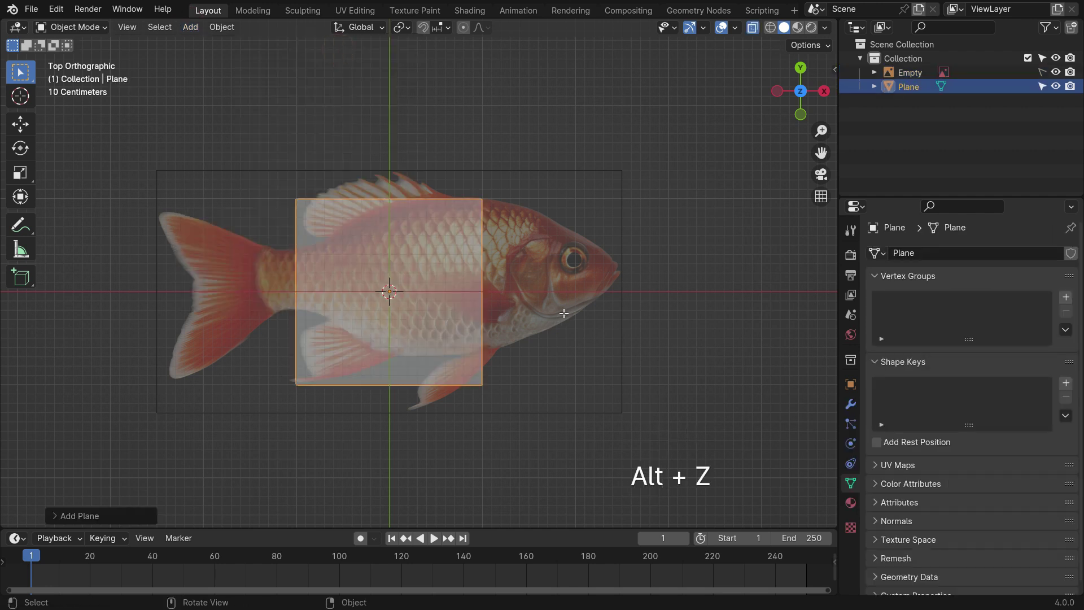
# In Edit Mode, scale the plane to about half its size and move it onto the rear part of the fish's body
pyautogui.press('Tab')
pyautogui.scroll(2, 448, 318)
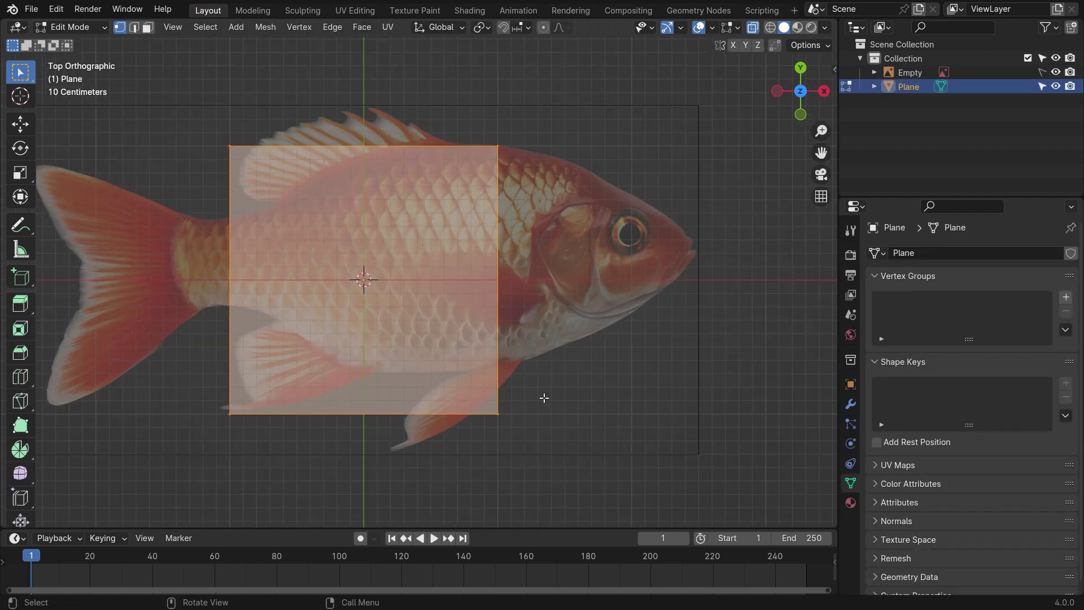
pyautogui.press('s')
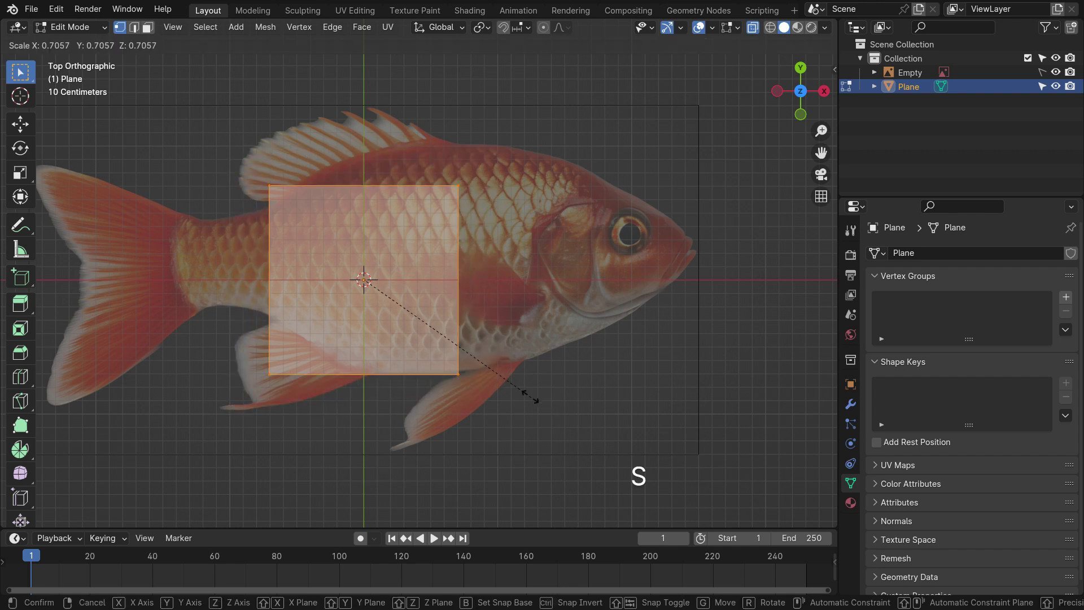
pyautogui.click(483, 363)
pyautogui.press('g')
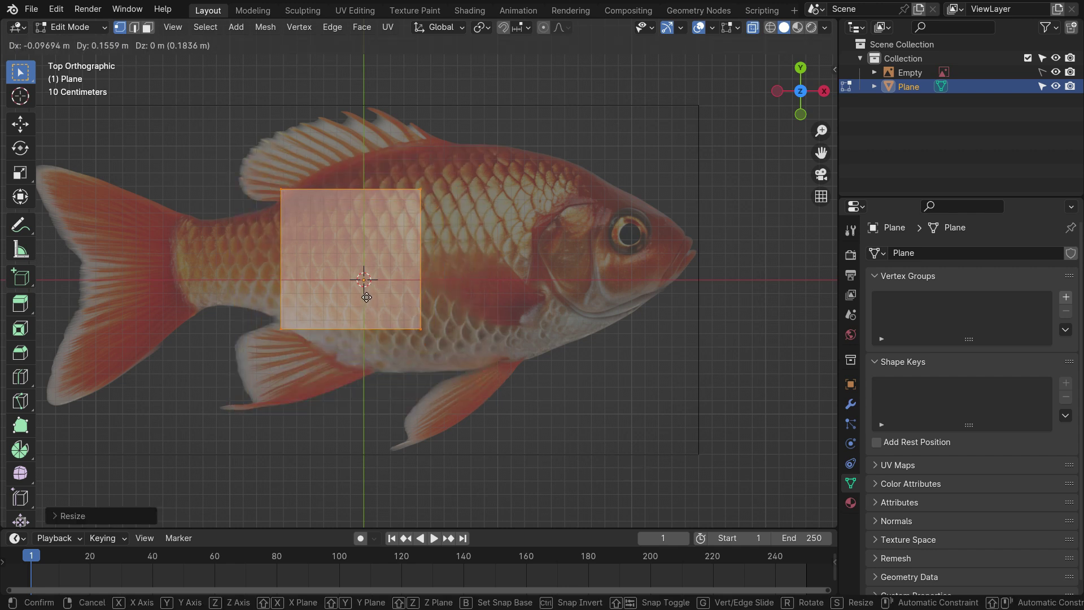
pyautogui.click(364, 288)
# Add a vertical loop cut through the middle of the plane
pyautogui.scroll(1, 312, 235)
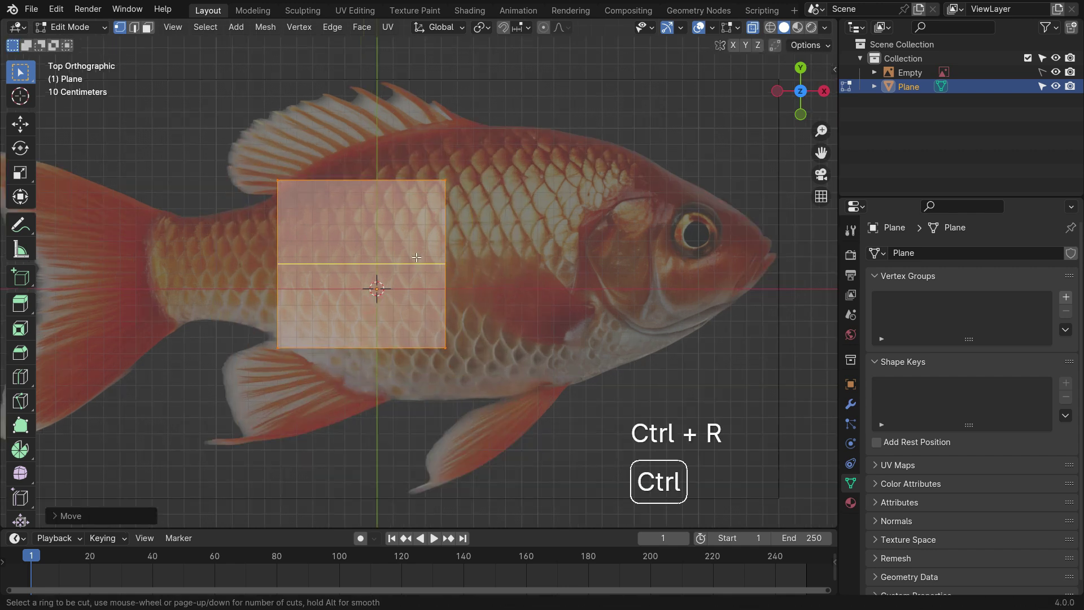
pyautogui.click(392, 196)
pyautogui.click(392, 196)
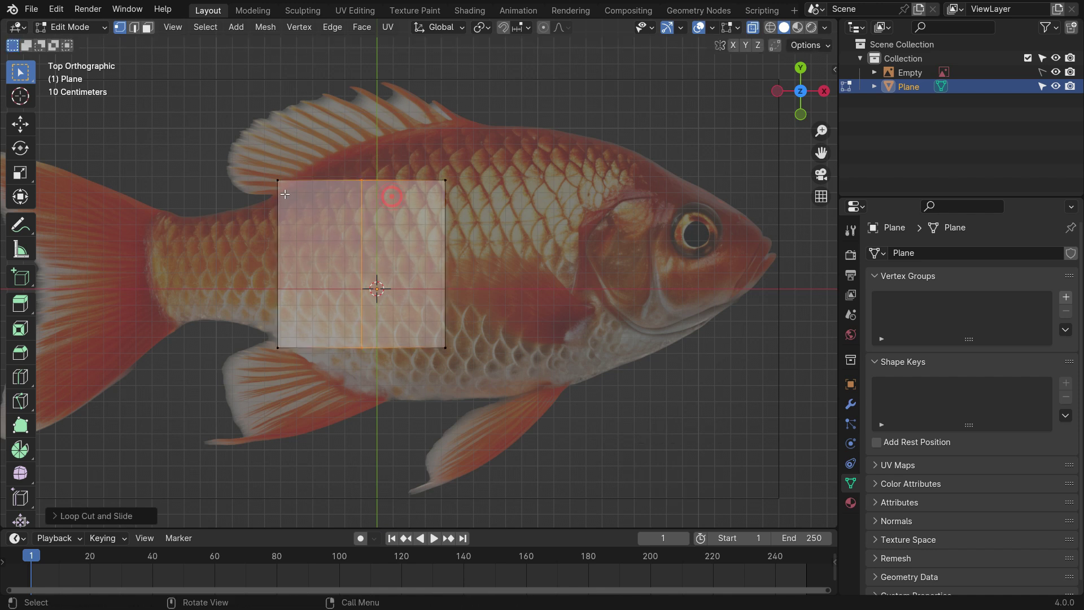
# Move the plane's two tail-side corner vertices onto the upper and lower outline of the fish's body
pyautogui.scroll(2, 281, 190)
pyautogui.press('g')
pyautogui.click(292, 254)
pyautogui.click(284, 427)
pyautogui.press('g')
pyautogui.click(287, 420)
# Add a vertical loop cut in the tail-side half and move its upper and lower vertices onto the body outline
pyautogui.hotkey('ctrl', 'r')
pyautogui.click(329, 207)
pyautogui.click(329, 207)
pyautogui.click(334, 188)
pyautogui.press('g')
pyautogui.click(331, 164)
pyautogui.click(350, 424)
pyautogui.press('g')
pyautogui.click(367, 474)
# Scale the middle edge up to the body height and move its lower vertex onto the belly outline
pyautogui.keyDown('alt'); pyautogui.click(398, 370); pyautogui.keyUp('alt')
pyautogui.press('s')
pyautogui.click(487, 349)
pyautogui.click(398, 467)
pyautogui.press('g')
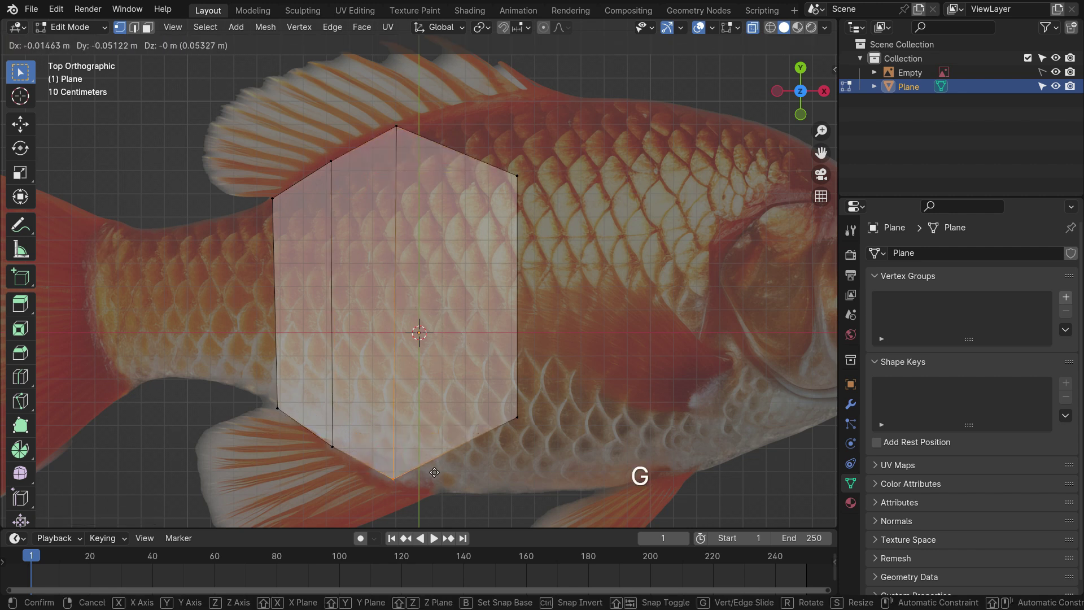
pyautogui.click(395, 479)
# Add a centred vertical loop cut in the head-side half and scale it up to the body height
pyautogui.hotkey('ctrl', 'r')
pyautogui.click(461, 174)
pyautogui.rightClick(461, 175)
pyautogui.press('s')
pyautogui.click(638, 487)
# Scale the plane's head-side end edge to the body height and adjust a lower vertex on the belly outline
pyautogui.keyDown('alt'); pyautogui.click(520, 378); pyautogui.keyUp('alt')
pyautogui.press('s')
pyautogui.click(717, 431)
pyautogui.click(501, 452)
pyautogui.press('g')
pyautogui.click(502, 448)
# Extrude the head-side end edge one segment toward the head and fit its upper vertex to the back outline
pyautogui.scroll(-3, 503, 455)
pyautogui.keyDown('alt'); pyautogui.click(504, 367); pyautogui.keyUp('alt')
pyautogui.scroll(1, 567, 388)
pyautogui.press('e')
pyautogui.click(613, 387)
pyautogui.scroll(3, 570, 138)
pyautogui.click(532, 161)
pyautogui.press('g')
pyautogui.click(531, 163)
pyautogui.scroll(-4, 511, 148)
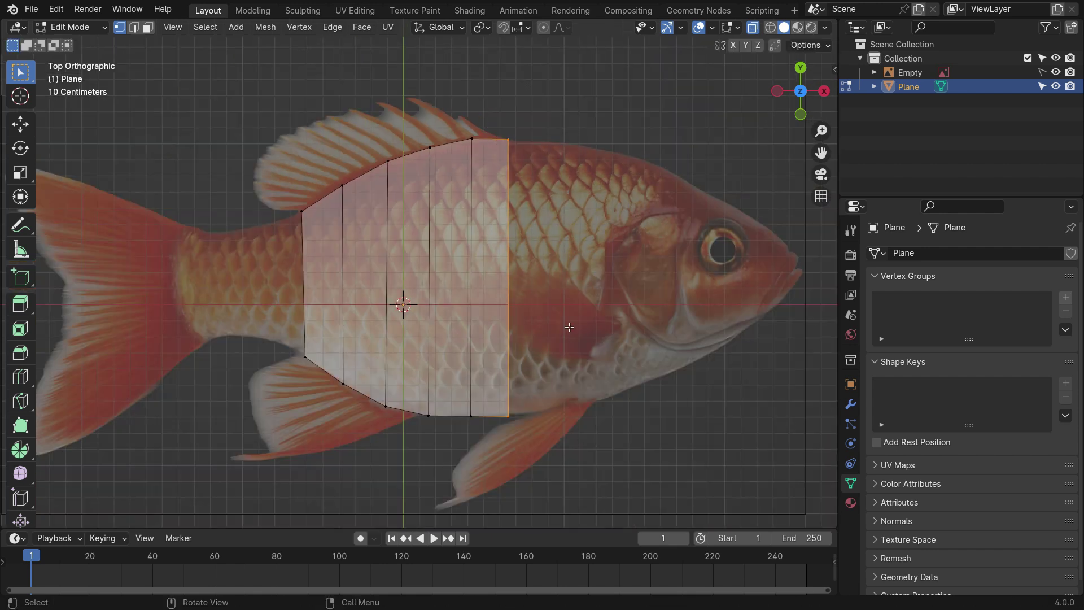
# Extrude the front edge above the pelvic fin, scale it down to the body height and fit its lower vertex
pyautogui.scroll(1, 570, 331)
pyautogui.press('e')
pyautogui.click(612, 359)
pyautogui.press('s')
pyautogui.click(616, 474)
pyautogui.scroll(3, 563, 441)
pyautogui.click(511, 410)
pyautogui.press('g')
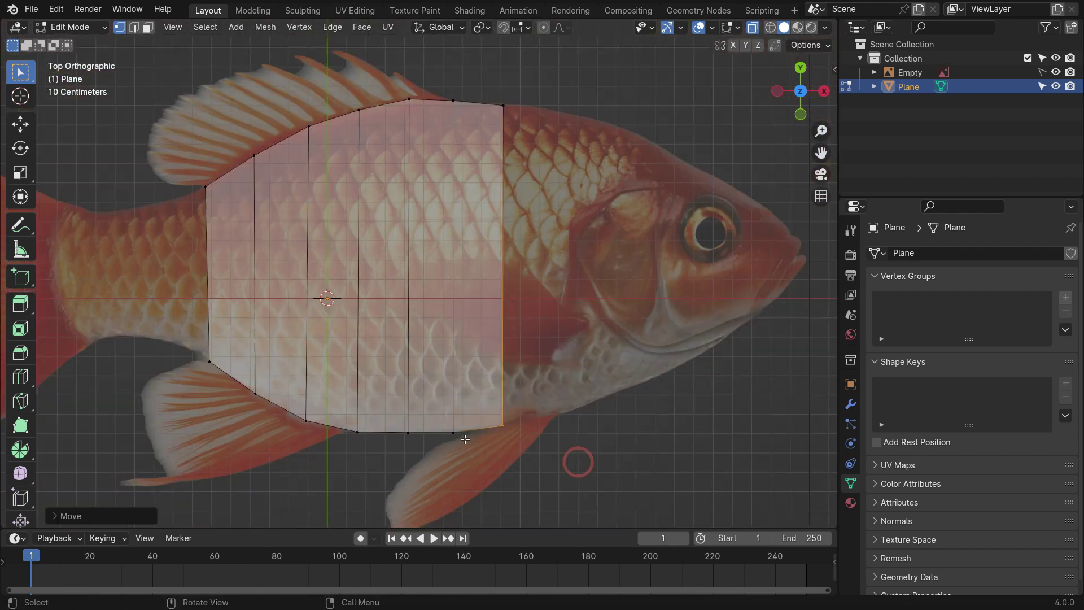
# Extrude another segment up to the gill cover's rear edge, scale it down and fit its lower vertex
pyautogui.scroll(1, 556, 361)
pyautogui.press('e')
pyautogui.click(624, 354)
pyautogui.press('s')
pyautogui.click(613, 458)
pyautogui.scroll(4, 599, 451)
pyautogui.click(523, 408)
pyautogui.press('g')
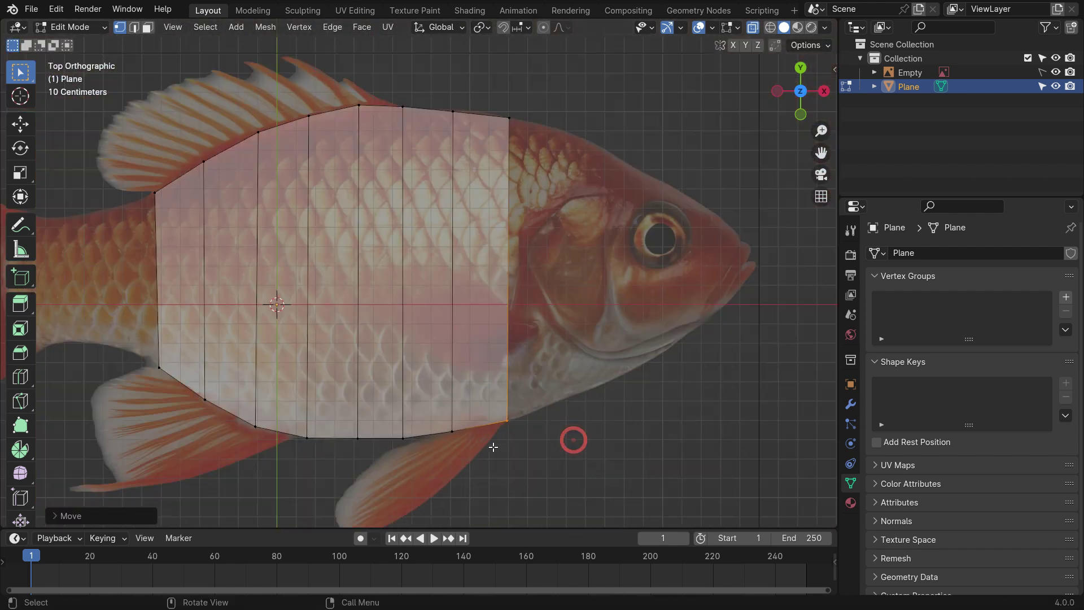
# Extrude the front edge onto the gill cover, then scale and move it to match the narrowing outline
pyautogui.press('e')
pyautogui.click(624, 469)
pyautogui.press('s')
pyautogui.moveTo(603, 452); pyautogui.dragTo(603, 452)
pyautogui.press('g')
pyautogui.click(592, 435)
# Extrude the front edge across the gill cover to just behind the eye and fit it to the head's height
pyautogui.scroll(-2, 582, 440)
pyautogui.scroll(3, 556, 223)
pyautogui.press('g')
pyautogui.press('e')
pyautogui.click(626, 287)
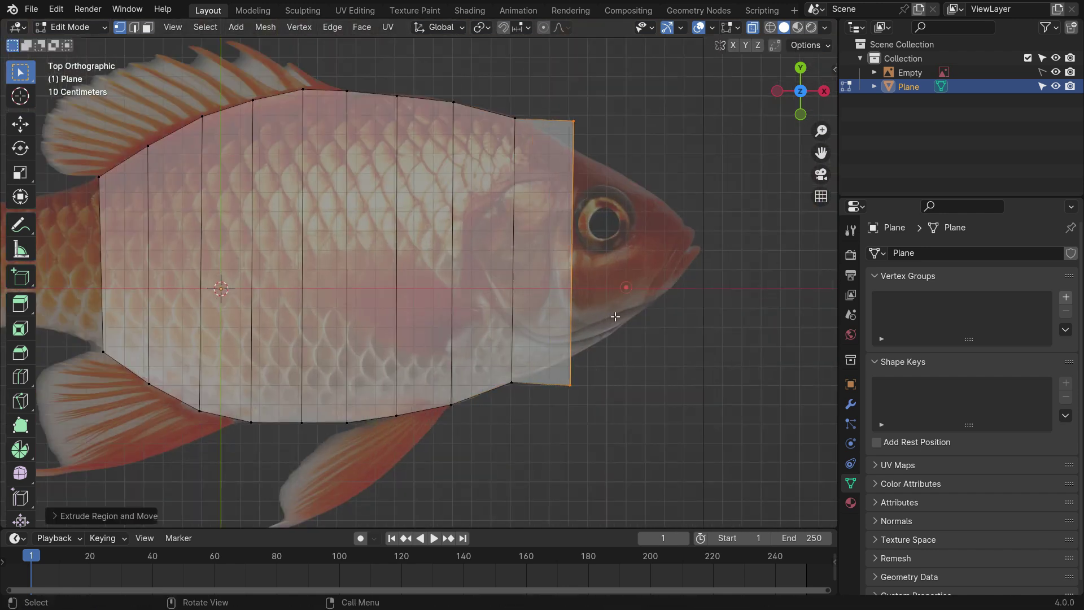
pyautogui.click(613, 395)
# Extrude the front edge past the eye, scale it down and fit its lower vertex to the jaw outline
pyautogui.press('e')
pyautogui.click(725, 327)
pyautogui.press('s')
pyautogui.click(680, 407)
pyautogui.scroll(3, 637, 307)
pyautogui.click(601, 335)
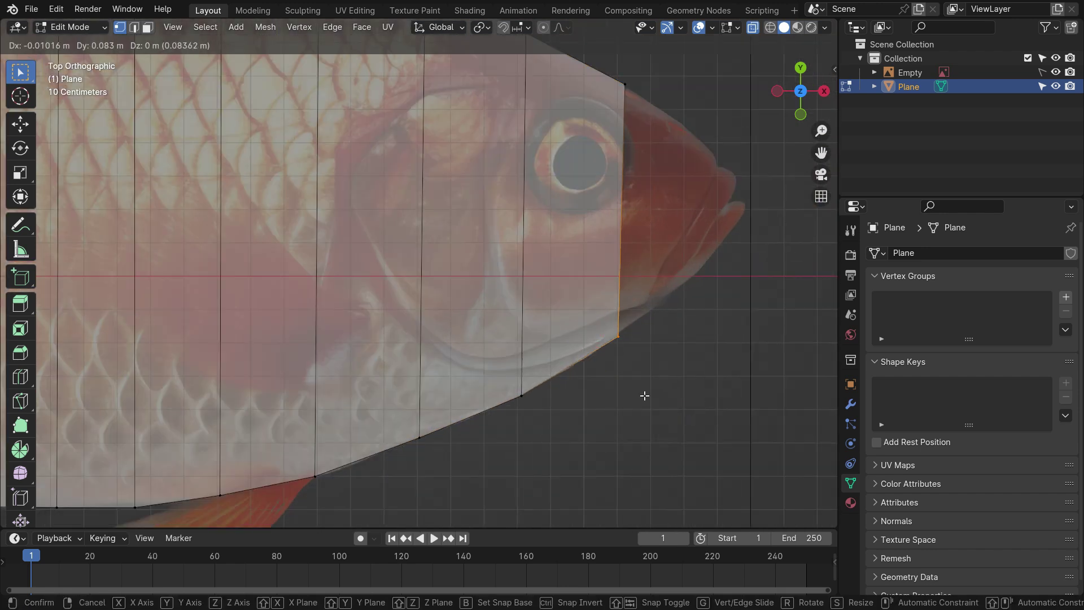
# Extrude the front edge to the tip of the mouth, shrink it to the lips' height and fit it to the outline
pyautogui.scroll(-3, 630, 389)
pyautogui.press('e')
pyautogui.click(728, 382)
pyautogui.press('s')
pyautogui.click(696, 339)
pyautogui.scroll(3, 677, 316)
pyautogui.moveTo(650, 296); pyautogui.dragTo(676, 318)
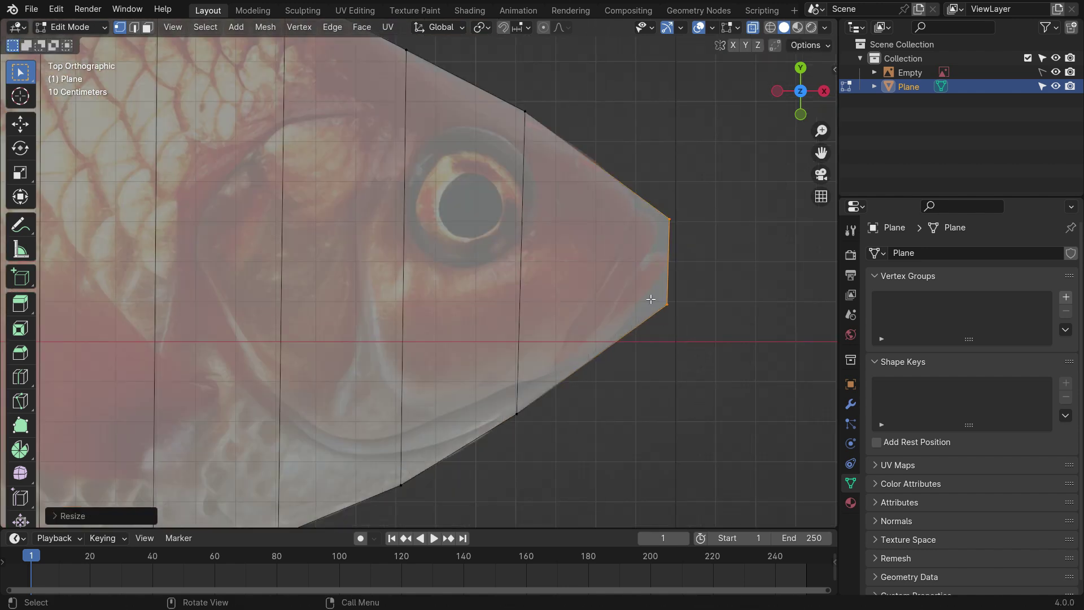
pyautogui.click(683, 323)
# Extrude the tail-side end edge one segment toward the tail and fit it to the narrowing body outline
pyautogui.scroll(-9, 677, 323)
pyautogui.scroll(5, 616, 333)
pyautogui.moveTo(271, 226); pyautogui.dragTo(321, 390)
pyautogui.keyDown('shift'); pyautogui.moveTo(321, 303); pyautogui.dragTo(514, 374, button='middle'); pyautogui.keyUp('shift')
pyautogui.press('e')
pyautogui.click(452, 463)
pyautogui.scroll(3, 450, 460)
pyautogui.press('g')
pyautogui.click(440, 435)
pyautogui.scroll(-3, 433, 433)
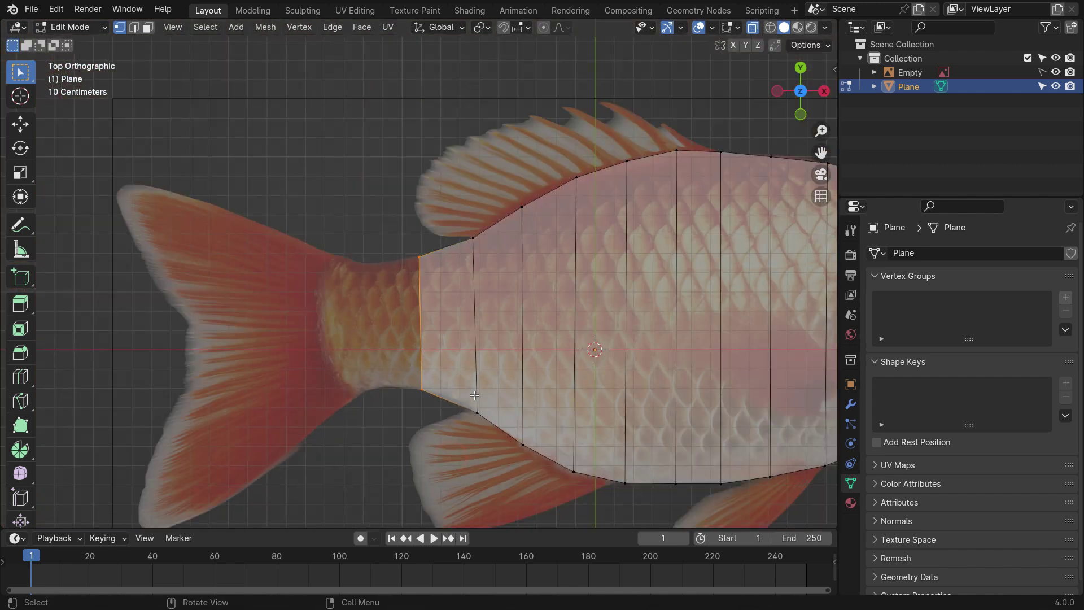
# Extrude the rear edge along the narrow tail stalk and fit its upper and lower vertices to the outline
pyautogui.press('e')
pyautogui.click(415, 400)
pyautogui.click(363, 256)
pyautogui.click(411, 351)
pyautogui.scroll(1, 366, 487)
pyautogui.click(379, 481)
pyautogui.press('g')
pyautogui.click(401, 494)
# Add a vertical loop cut through the tail stalk segment and fit its vertices to the curved outline
pyautogui.hotkey('ctrl', 'r')
pyautogui.click(432, 213)
pyautogui.rightClick(432, 213)
pyautogui.press('g')
pyautogui.click(461, 411)
# Extrude the tail-side end edge onto the tail fin's base, scale it up and fit its lower vertex
pyautogui.scroll(-5, 461, 410)
pyautogui.moveTo(400, 249); pyautogui.dragTo(434, 436)
pyautogui.press('e')
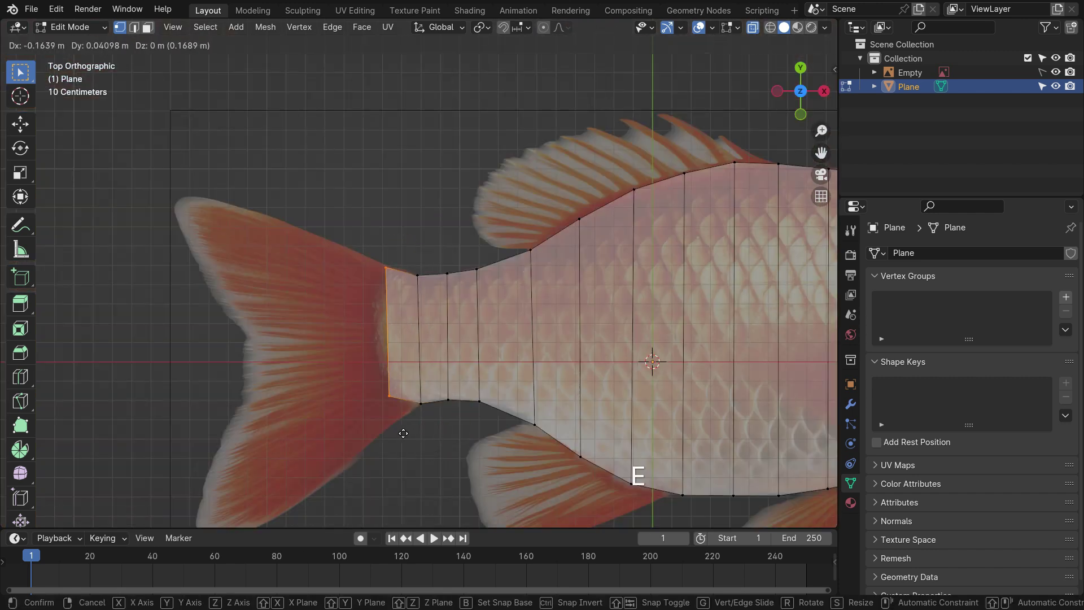
pyautogui.click(386, 443)
pyautogui.press('s')
pyautogui.click(390, 469)
pyautogui.moveTo(404, 479); pyautogui.dragTo(404, 478)
pyautogui.press('g')
pyautogui.click(409, 494)
# Extrude the rear edge into the middle of the tail fin, enlarge it and fit its lower vertex to the fin outline
pyautogui.moveTo(355, 243); pyautogui.dragTo(399, 479)
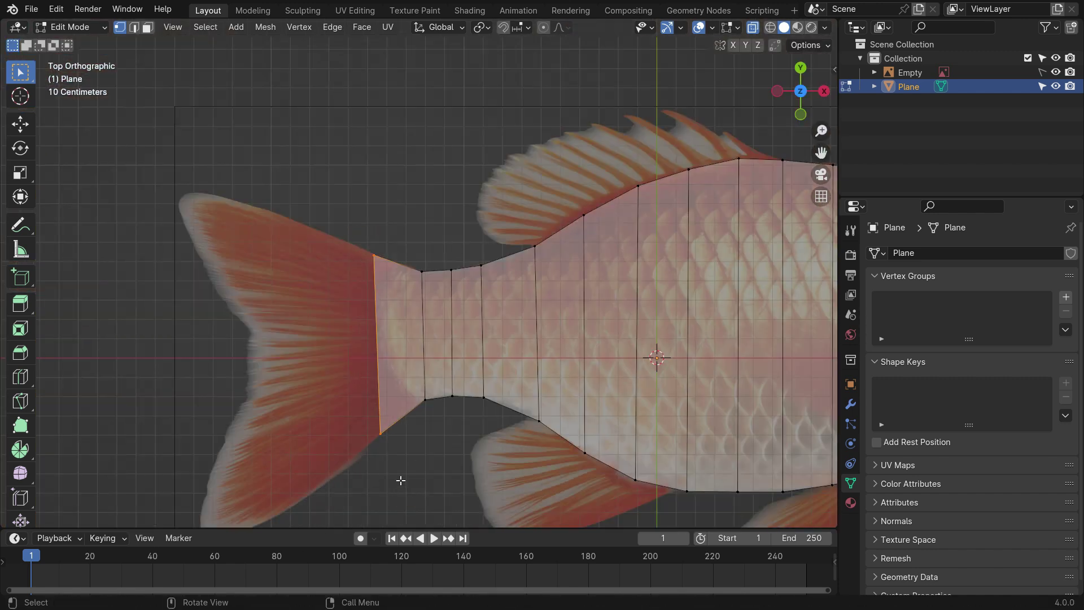
pyautogui.press('e')
pyautogui.click(341, 477)
pyautogui.press('s')
pyautogui.click(382, 485)
pyautogui.click(321, 446)
pyautogui.scroll(3, 348, 506)
pyautogui.press('g')
pyautogui.click(356, 503)
pyautogui.scroll(-2, 458, 459)
# Extrude another segment to the tail fin's fork, scale it up and fit its lower vertex to the fin outline
pyautogui.moveTo(316, 135); pyautogui.dragTo(384, 480)
pyautogui.press('e')
pyautogui.click(370, 452)
pyautogui.press('s')
pyautogui.click(382, 458)
pyautogui.keyDown('shift'); pyautogui.moveTo(348, 411); pyautogui.dragTo(369, 350, button='middle'); pyautogui.keyUp('shift')
pyautogui.moveTo(285, 405); pyautogui.dragTo(347, 475)
pyautogui.press('g')
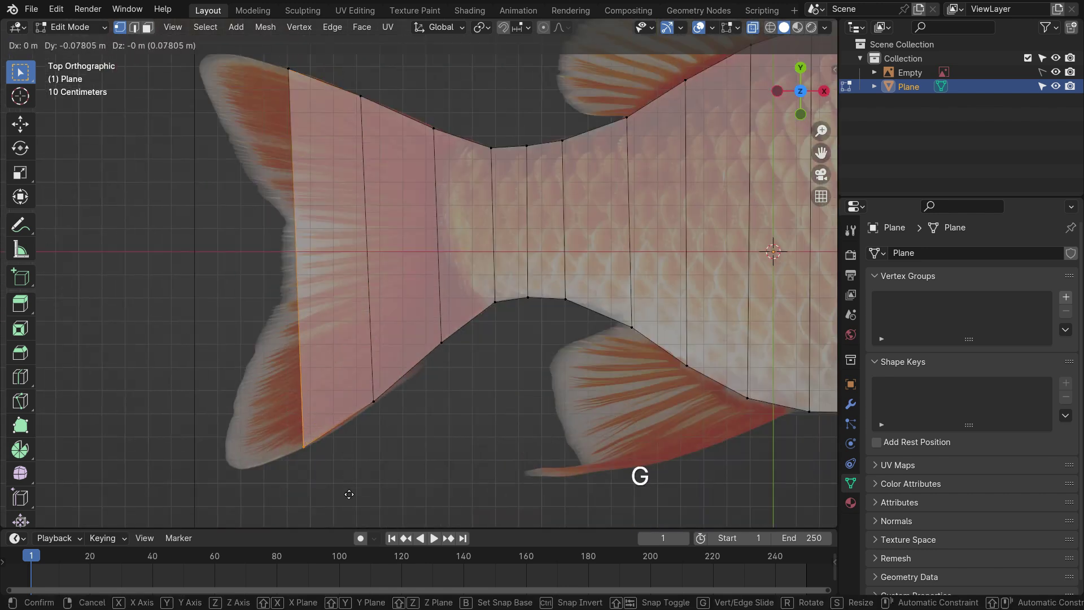
pyautogui.click(348, 495)
# Cut a lengthwise loop through the fish and extrude the upper tail edge to the upper lobe's tip, shrinking and rotating it to fit
pyautogui.scroll(-5, 270, 389)
pyautogui.scroll(2, 234, 307)
pyautogui.press('e')
pyautogui.click(328, 389)
pyautogui.press('s')
pyautogui.scroll(4, 365, 338)
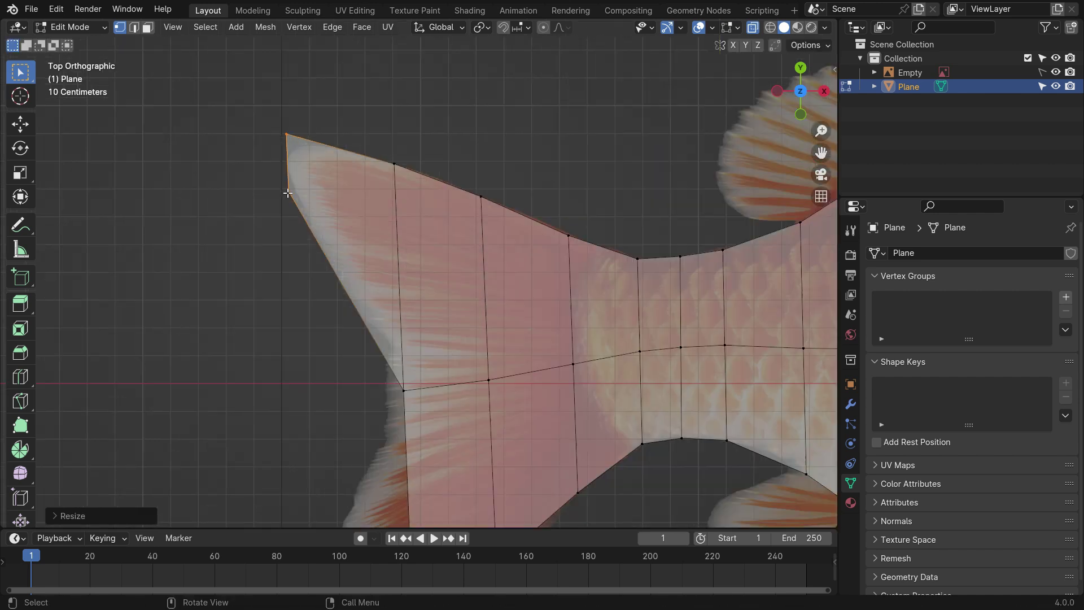
pyautogui.press('g')
pyautogui.press('r')
pyautogui.press('s')
pyautogui.click(382, 301)
# Extrude the lower tail edge to the lower lobe's tip, then scale, rotate and position it on the reference
pyautogui.scroll(-4, 382, 300)
pyautogui.moveTo(373, 242); pyautogui.dragTo(417, 410)
pyautogui.press('e')
pyautogui.click(359, 446)
pyautogui.press('s')
pyautogui.press('r')
pyautogui.click(465, 485)
pyautogui.click(395, 447)
pyautogui.scroll(2, 395, 447)
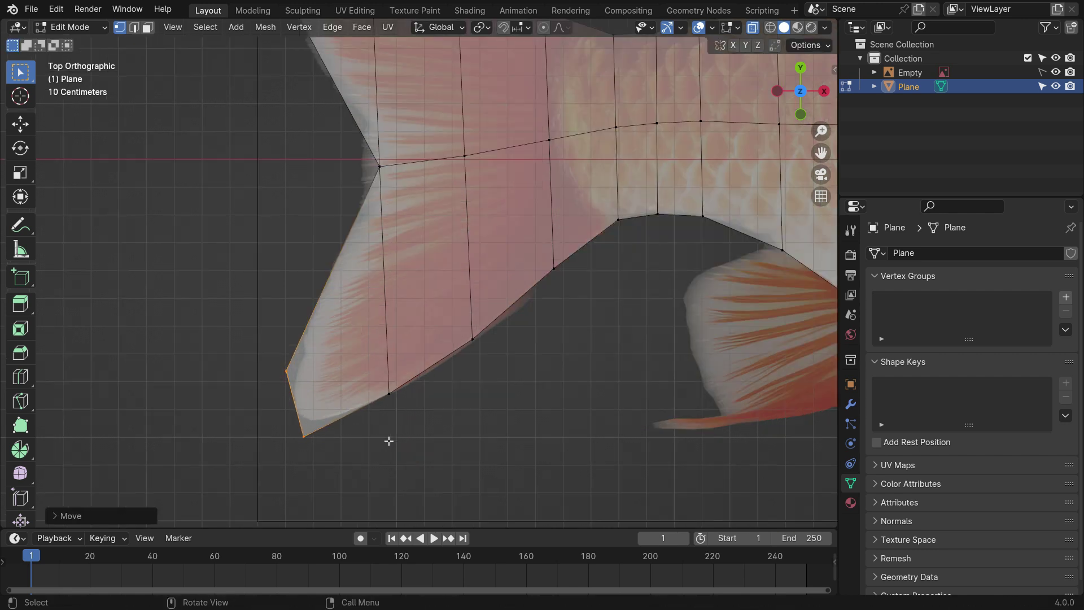
pyautogui.click(399, 489)
# Move the inner vertex of the lower tail lobe's tip onto the fin outline
pyautogui.scroll(3, 305, 382)
pyautogui.click(292, 379)
pyautogui.press('g')
pyautogui.click(340, 413)
pyautogui.scroll(-8, 333, 420)
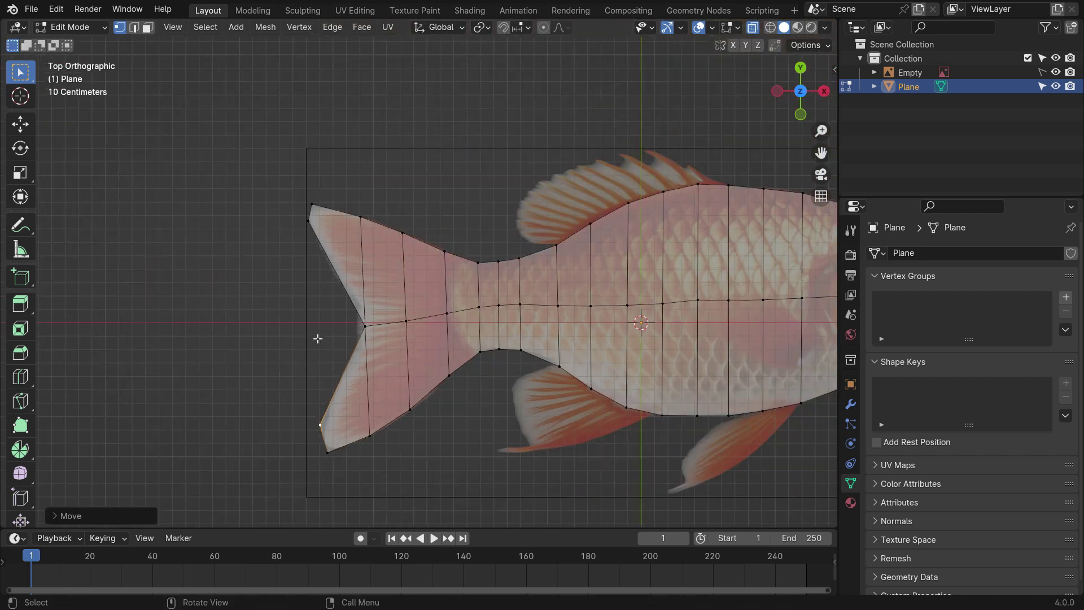
# Select the belly edges along the anal fin's base and extrude them outward as a first row of fin faces
pyautogui.scroll(1, 315, 333)
pyautogui.keyDown('shift'); pyautogui.moveTo(618, 444); pyautogui.dragTo(479, 395, button='middle'); pyautogui.keyUp('shift')
pyautogui.scroll(2, 479, 392)
pyautogui.click(393, 288)
pyautogui.keyDown('ctrl'); pyautogui.click(542, 359); pyautogui.keyUp('ctrl')
pyautogui.press('e')
pyautogui.click(507, 378)
pyautogui.scroll(2, 506, 378)
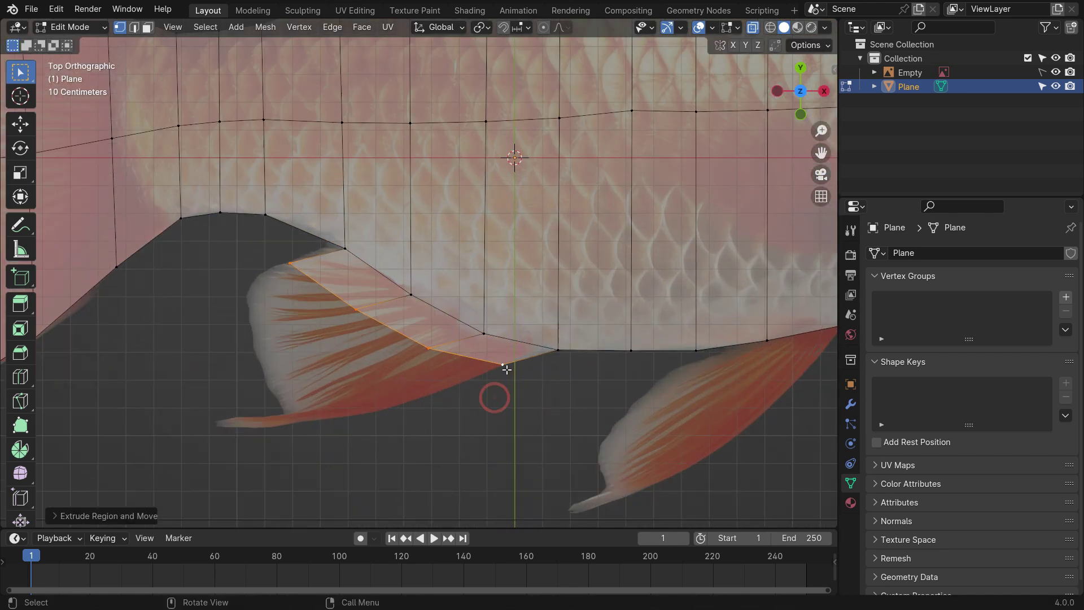
# Move the front corner of the anal fin's first row outward and rotate its outer edge to follow the fin
pyautogui.click(504, 366)
pyautogui.press('g')
pyautogui.click(479, 399)
pyautogui.keyDown('ctrl'); pyautogui.click(291, 263); pyautogui.keyUp('ctrl')
pyautogui.press('r')
pyautogui.click(479, 434)
pyautogui.scroll(1, 314, 253)
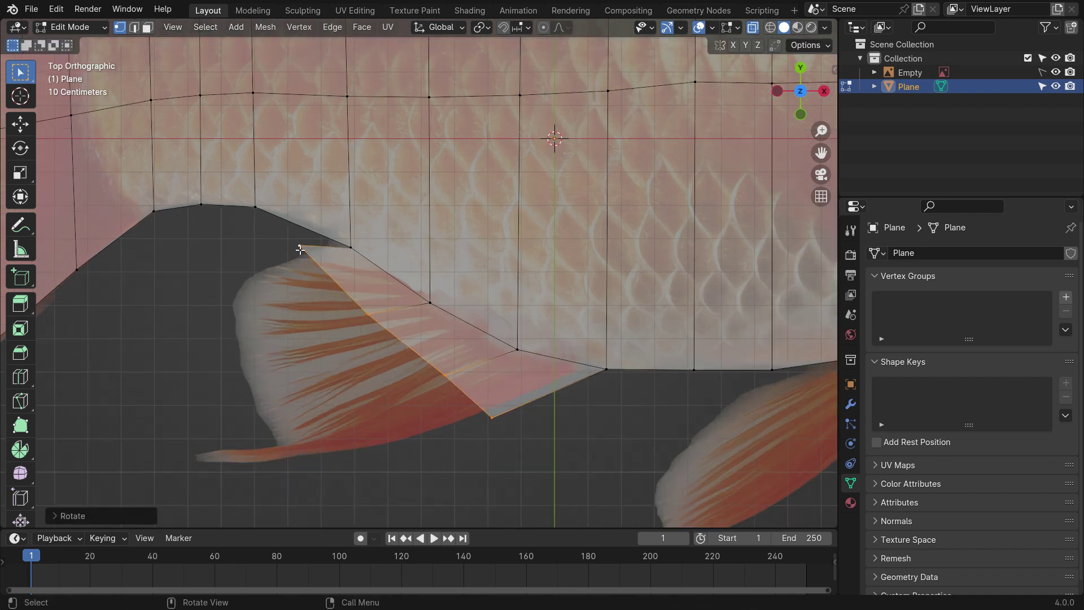
# Fit the first row's individual vertices and the anal fin's base vertices on the belly to the reference outline
pyautogui.click(299, 248)
pyautogui.press('g')
pyautogui.click(348, 248)
pyautogui.click(348, 247)
pyautogui.press('g')
pyautogui.click(578, 425)
pyautogui.click(487, 426)
pyautogui.press('g')
pyautogui.click(494, 425)
pyautogui.click(471, 387)
pyautogui.press('g')
# Extrude the anal fin's outer edge chain as a second row of faces and rotate it to follow the fin
pyautogui.keyDown('ctrl'); pyautogui.click(312, 255); pyautogui.keyUp('ctrl')
pyautogui.keyDown('ctrl'); pyautogui.click(478, 412); pyautogui.keyUp('ctrl')
pyautogui.press('e')
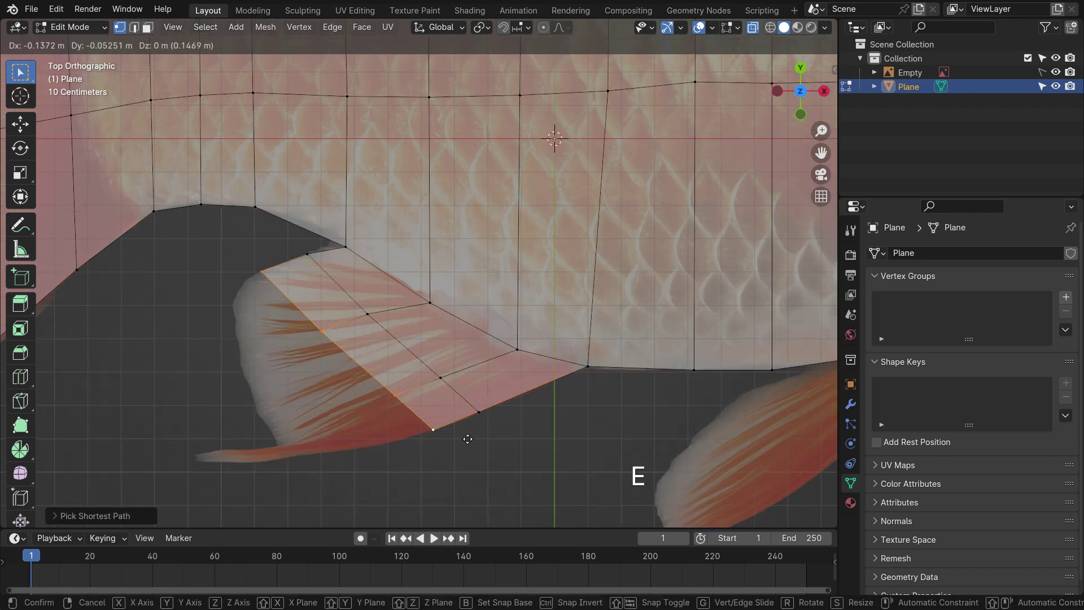
pyautogui.click(463, 442)
pyautogui.press('r')
pyautogui.click(470, 458)
# Extrude the anal fin's outer edge chain in two more rows to its rear margin, rotating and moving the first to fit
pyautogui.click(417, 446)
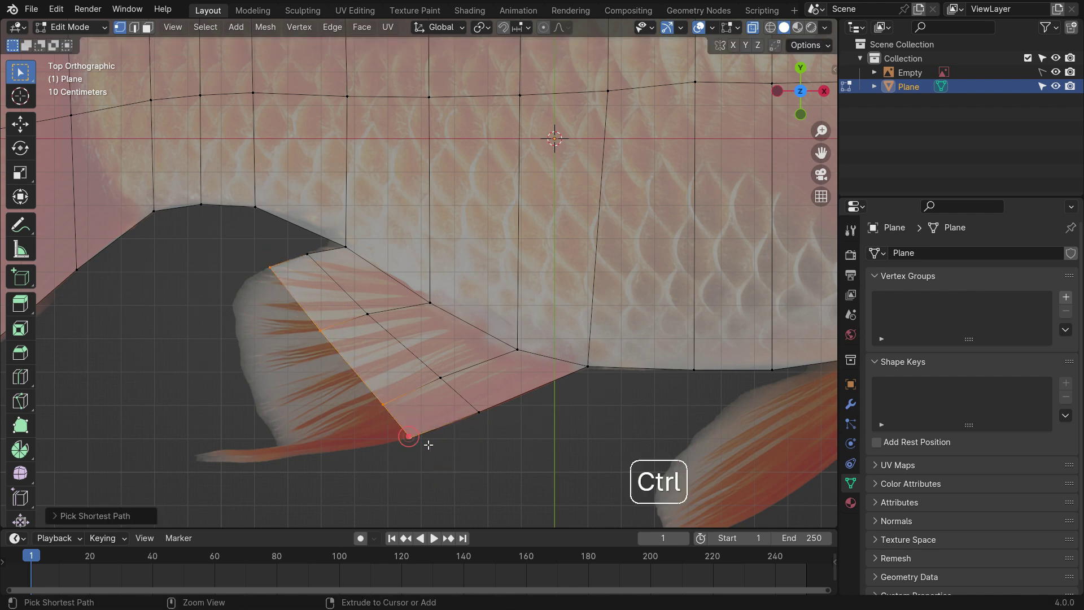
pyautogui.press('e')
pyautogui.press('r')
pyautogui.press('g')
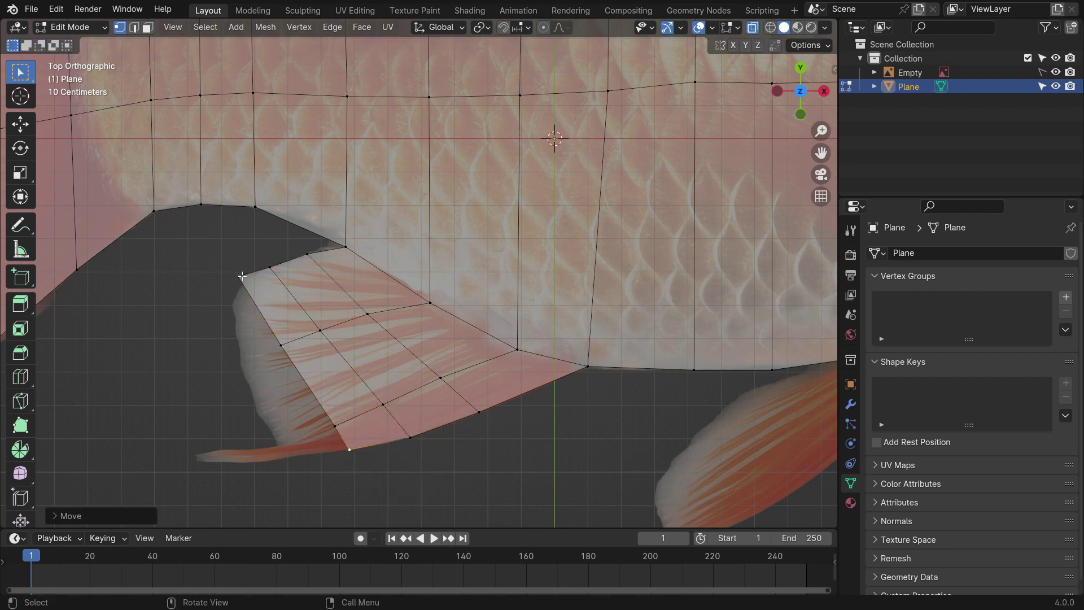
pyautogui.press('e')
pyautogui.click(269, 343)
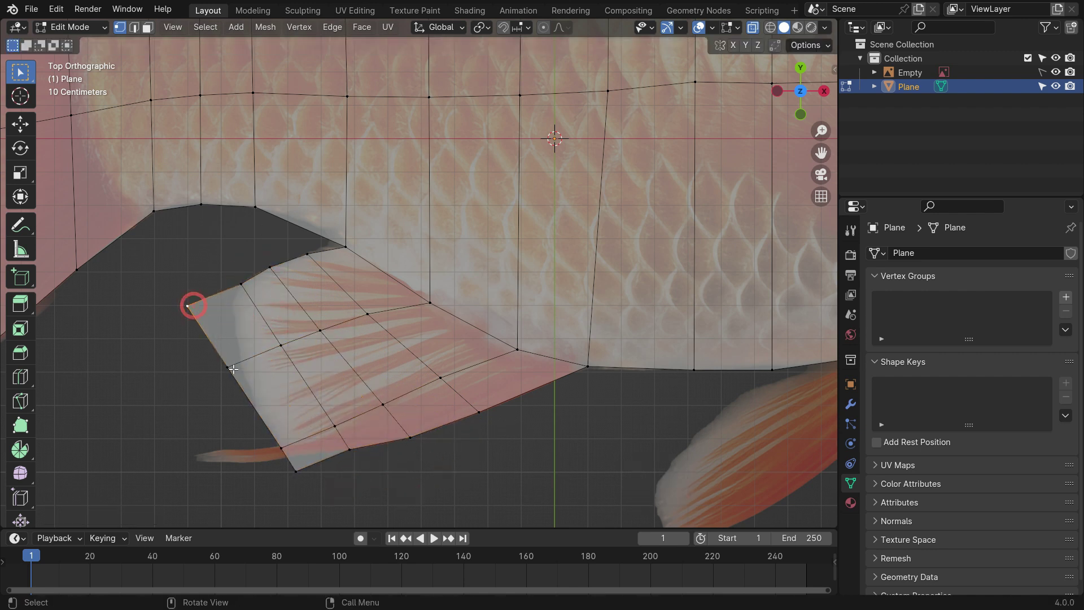
# Slide the anal fin's lower lengthwise loop toward the upper one and fit the upper loop and rear vertices to the fin
pyautogui.keyDown('ctrl'); pyautogui.click(514, 350); pyautogui.keyUp('ctrl')
pyautogui.press('g')
pyautogui.press('g')
pyautogui.click(416, 309)
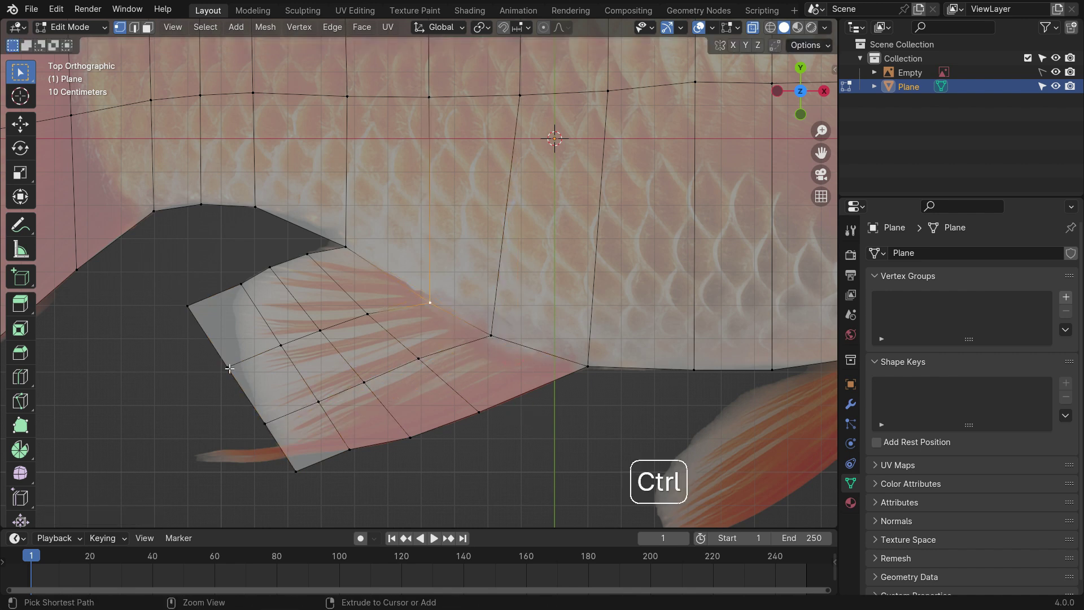
pyautogui.press('g')
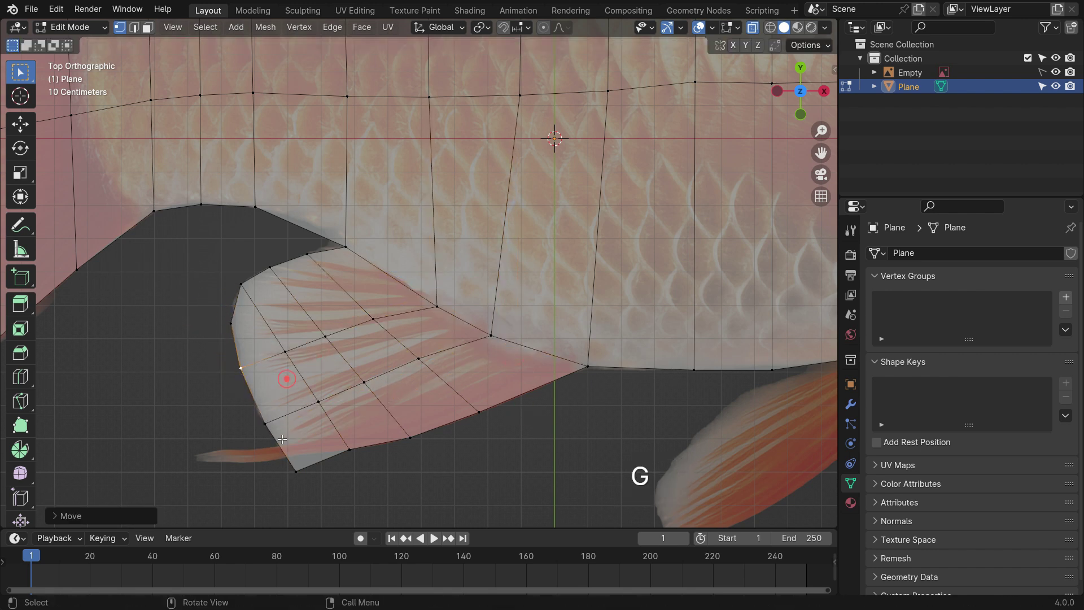
# Slide the anal fin's lower lengthwise edge chain toward the fin's lower front margin
pyautogui.scroll(-4, 283, 375)
pyautogui.scroll(4, 330, 366)
pyautogui.click(214, 435)
pyautogui.keyDown('ctrl'); pyautogui.click(439, 346); pyautogui.keyUp('ctrl')
pyautogui.scroll(-2, 437, 353)
pyautogui.press('g')
pyautogui.press('g')
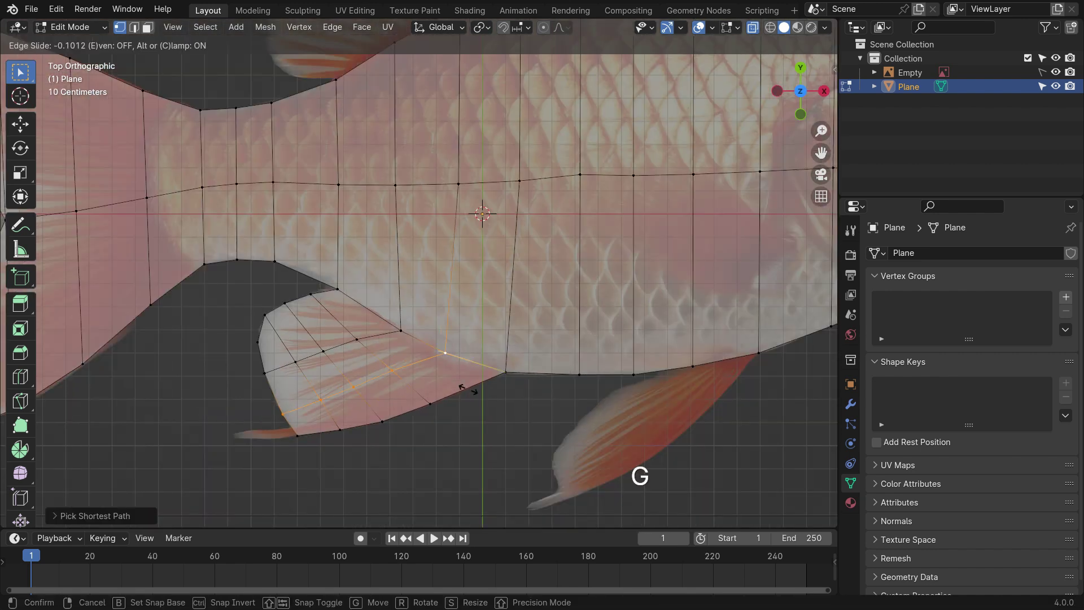
pyautogui.click(477, 393)
# Select the anal fin's upper lengthwise edge chain and slide it to even out the fin's face spacing
pyautogui.scroll(1, 361, 370)
pyautogui.click(245, 373)
pyautogui.keyDown('ctrl'); pyautogui.click(356, 332); pyautogui.keyUp('ctrl')
pyautogui.press('g')
pyautogui.scroll(-4, 340, 333)
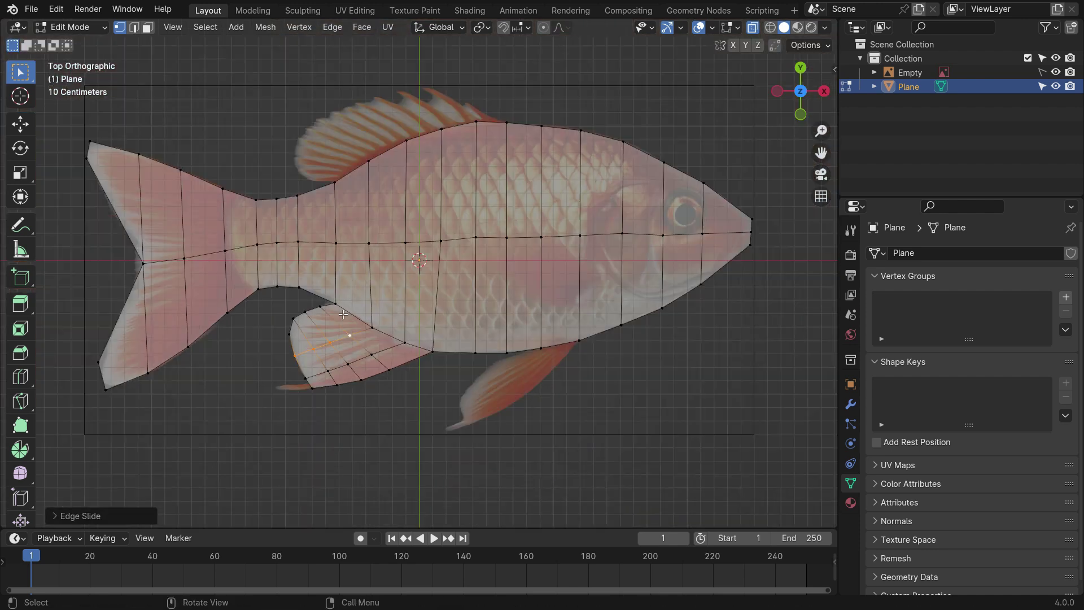
# Move a vertex of the anal fin to refine its fit to the reference
pyautogui.scroll(4, 463, 271)
pyautogui.click(433, 226)
pyautogui.press('g')
pyautogui.click(463, 266)
# Extrude the belly edge above the pelvic fin into a first row and fit its end vertices to the fin
pyautogui.scroll(-4, 452, 266)
pyautogui.scroll(3, 550, 359)
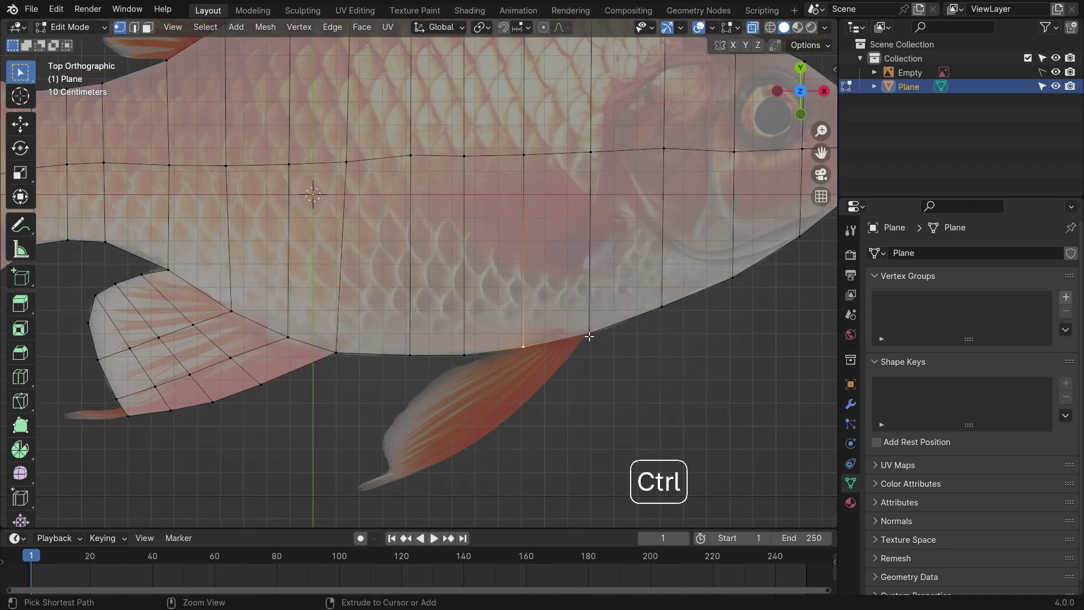
pyautogui.press('g')
pyautogui.click(559, 431)
pyautogui.scroll(2, 581, 431)
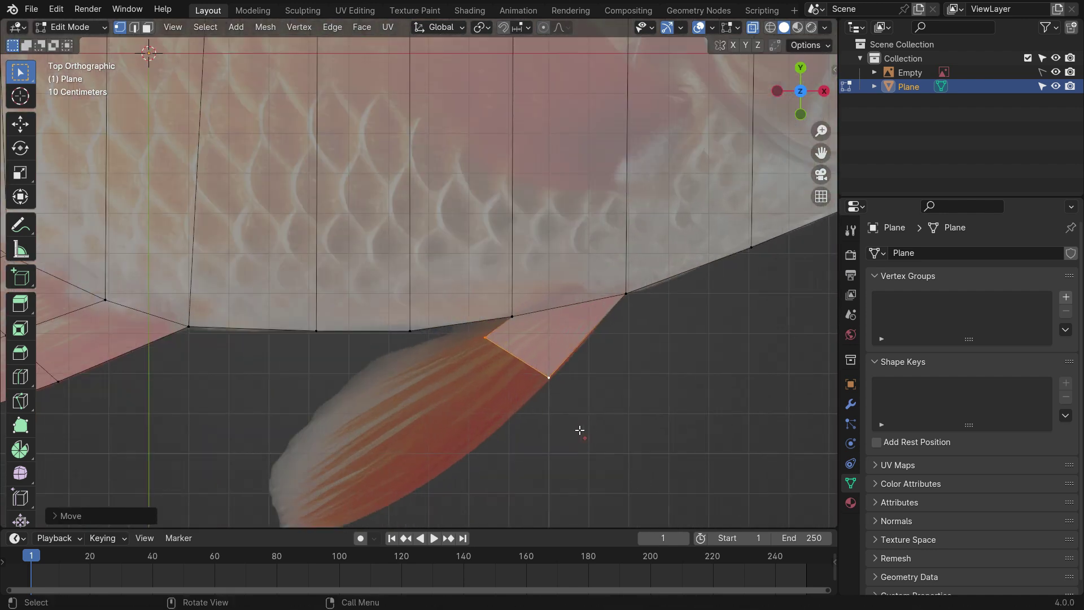
pyautogui.click(485, 337)
pyautogui.press('g')
pyautogui.click(484, 334)
# Extrude the pelvic fin's end edge in three more rows toward its tip, rotating them to follow the fin's curve
pyautogui.keyDown('ctrl'); pyautogui.click(549, 377); pyautogui.keyUp('ctrl')
pyautogui.press('e')
pyautogui.click(561, 416)
pyautogui.press('r')
pyautogui.click(546, 429)
pyautogui.click(550, 433)
pyautogui.press('e')
pyautogui.click(479, 459)
pyautogui.scroll(-2, 484, 448)
pyautogui.scroll(2, 451, 476)
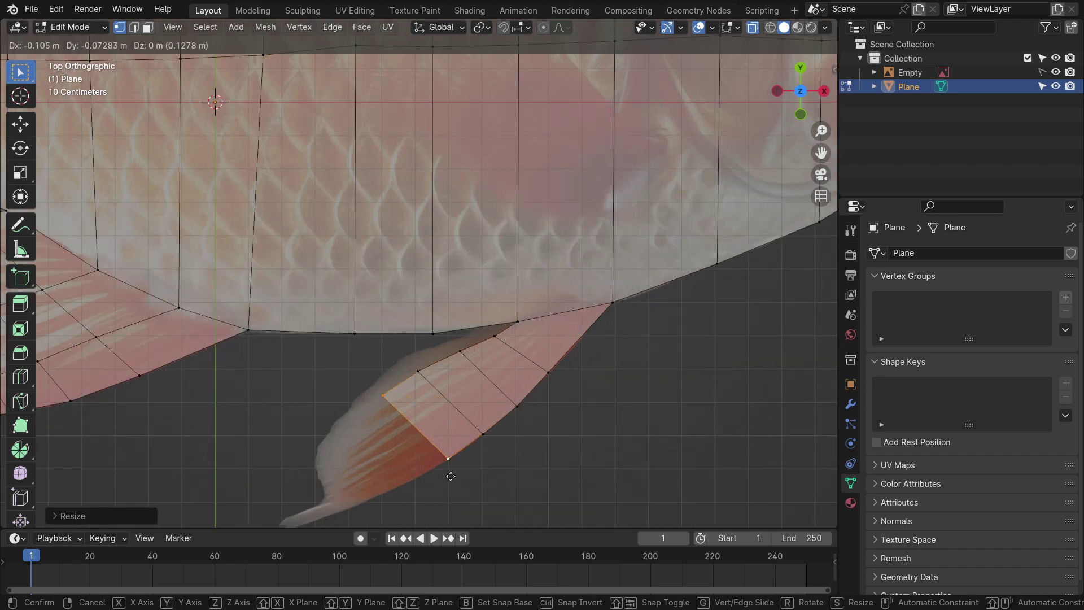
pyautogui.press('r')
pyautogui.click(472, 483)
# Move the pelvic fin's upper vertices onto the upper margin of the fin in the reference
pyautogui.click(387, 392)
pyautogui.press('g')
pyautogui.click(430, 418)
pyautogui.click(419, 372)
pyautogui.press('g')
pyautogui.click(443, 370)
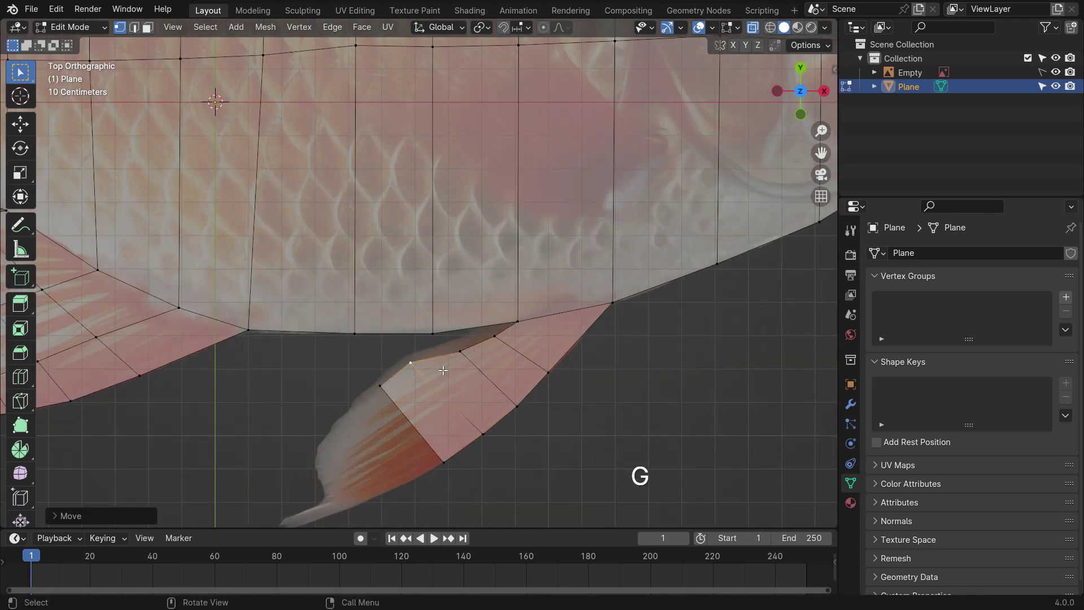
pyautogui.scroll(2, 495, 342)
pyautogui.click(497, 337)
pyautogui.press('g')
pyautogui.click(517, 372)
# Extrude the pelvic fin's end edge in two further rows toward the tip and scale the last one narrower
pyautogui.scroll(-3, 385, 344)
pyautogui.keyDown('alt'); pyautogui.click(384, 409); pyautogui.keyUp('alt')
pyautogui.scroll(1, 413, 395)
pyautogui.press('e')
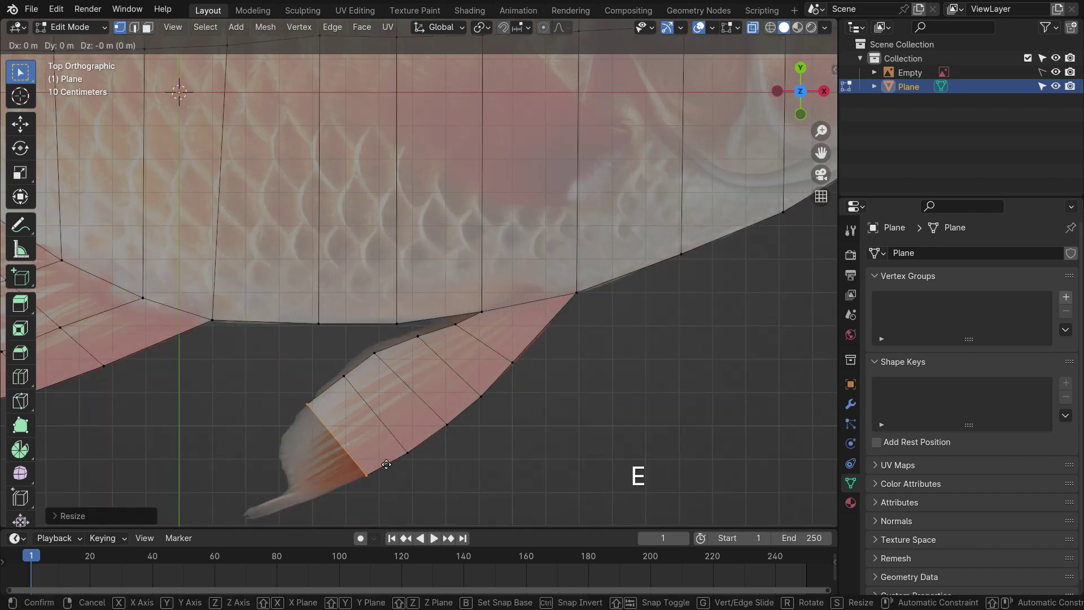
pyautogui.click(364, 482)
pyautogui.press('s')
pyautogui.click(383, 511)
# Extrude one last row at the pelvic fin's tip, then scale and move it into place
pyautogui.scroll(-3, 344, 398)
pyautogui.scroll(5, 313, 456)
pyautogui.press('e')
pyautogui.click(358, 467)
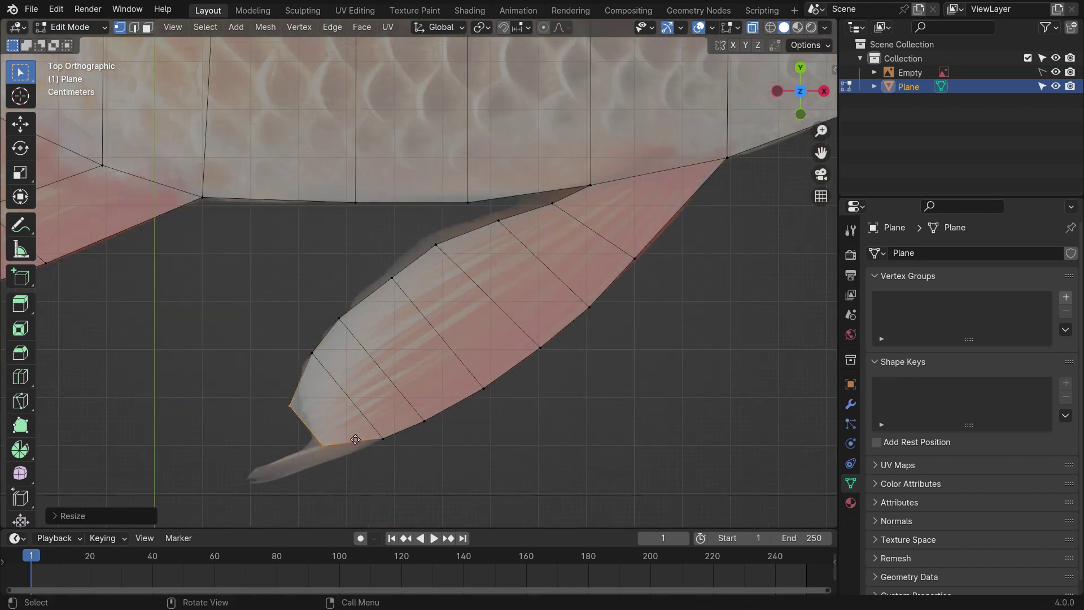
pyautogui.press('s')
pyautogui.press('g')
# Move the vertices around the pelvic fin's tip to fit its rounded rear margin
pyautogui.click(319, 408)
pyautogui.press('g')
pyautogui.click(285, 352)
pyautogui.scroll(-2, 328, 396)
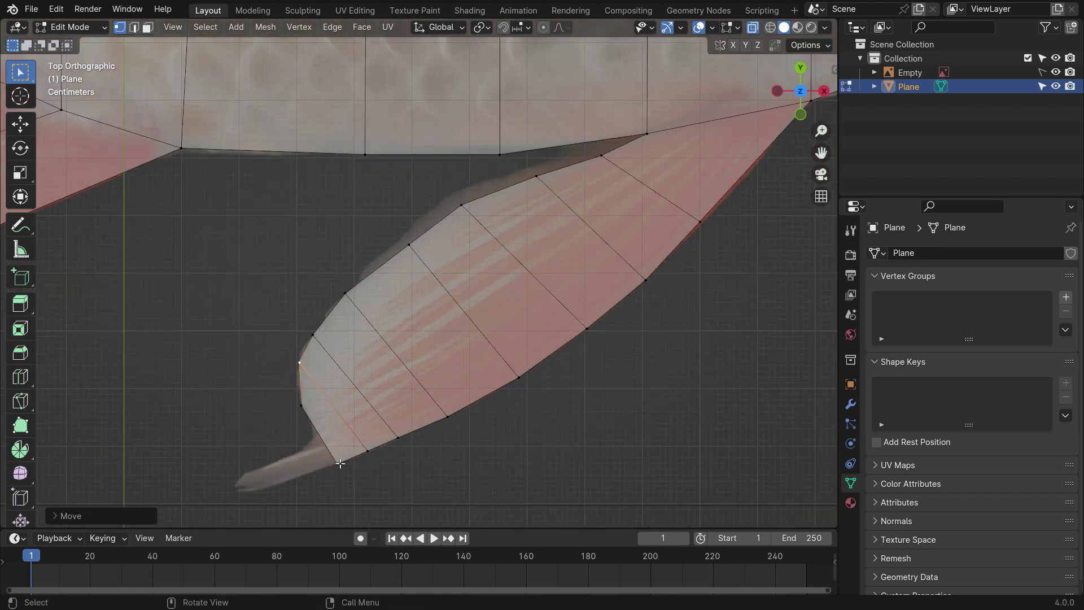
pyautogui.click(297, 403)
pyautogui.keyDown('shift'); pyautogui.click(335, 462); pyautogui.keyUp('shift')
pyautogui.press('g')
pyautogui.click(384, 464)
# Select the back's upper edge chain beneath the dorsal fin and extrude it up to the fin's outer margin
pyautogui.scroll(-7, 387, 413)
pyautogui.scroll(-1, 574, 378)
pyautogui.keyDown('shift'); pyautogui.moveTo(573, 378); pyautogui.dragTo(651, 444, button='middle'); pyautogui.keyUp('shift')
pyautogui.keyDown('ctrl'); pyautogui.click(323, 224); pyautogui.keyUp('ctrl')
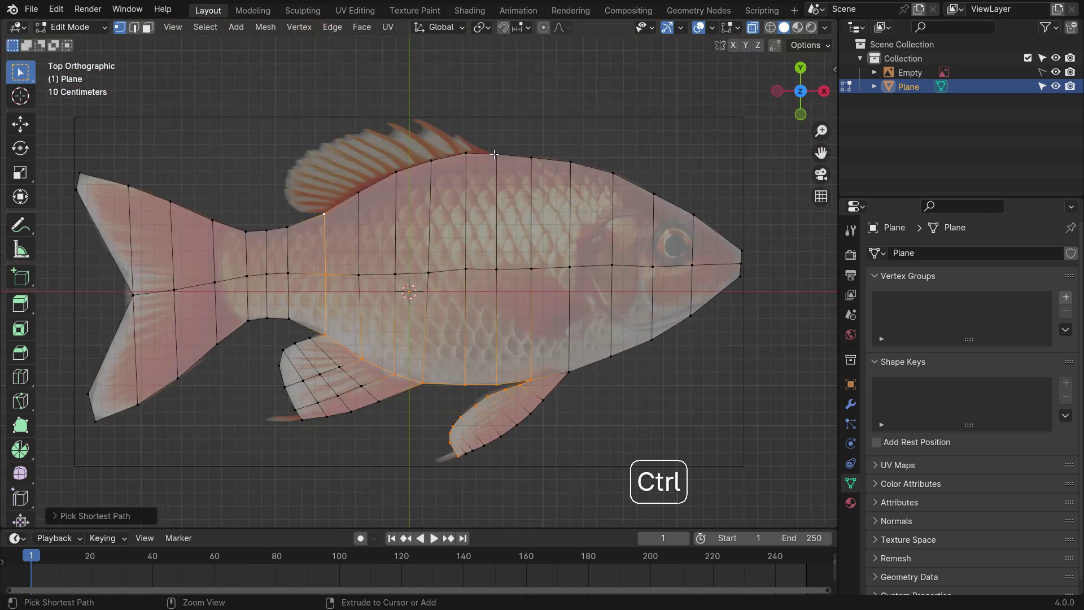
pyautogui.click(324, 224)
pyautogui.keyDown('ctrl'); pyautogui.click(496, 164); pyautogui.keyUp('ctrl')
pyautogui.scroll(1, 470, 216)
pyautogui.keyDown('shift'); pyautogui.moveTo(469, 216); pyautogui.dragTo(522, 279, button='middle'); pyautogui.keyUp('shift')
pyautogui.press('e')
pyautogui.click(398, 226)
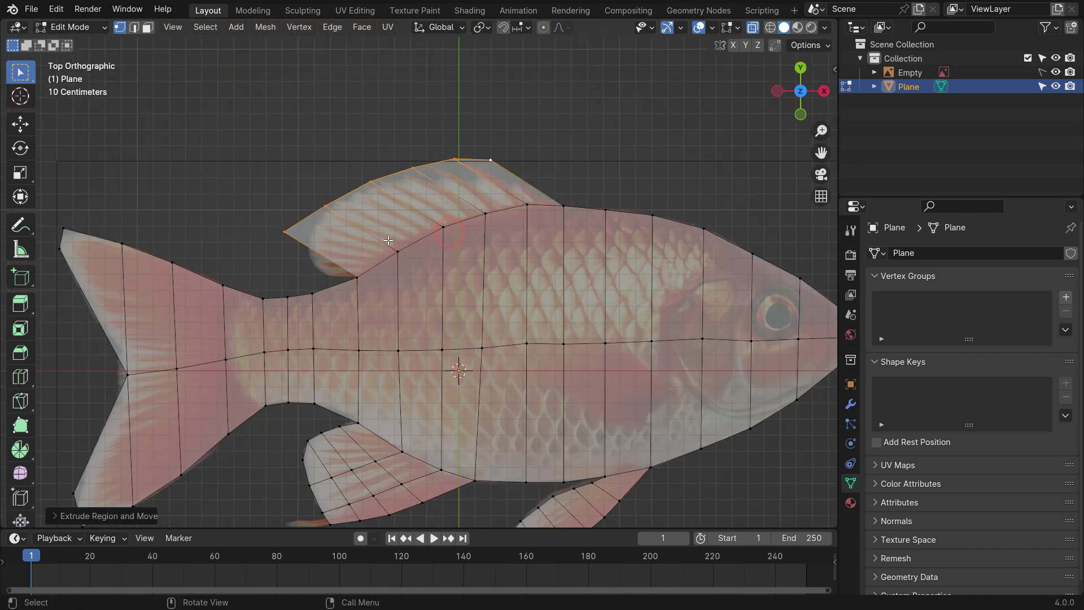
# Add a lengthwise edge loop to the dorsal fin and fit its rear vertices to the fin's rounded back end
pyautogui.scroll(2, 357, 238)
pyautogui.click(303, 260)
pyautogui.press('g')
pyautogui.click(389, 318)
pyautogui.click(252, 228)
pyautogui.press('g')
pyautogui.click(356, 262)
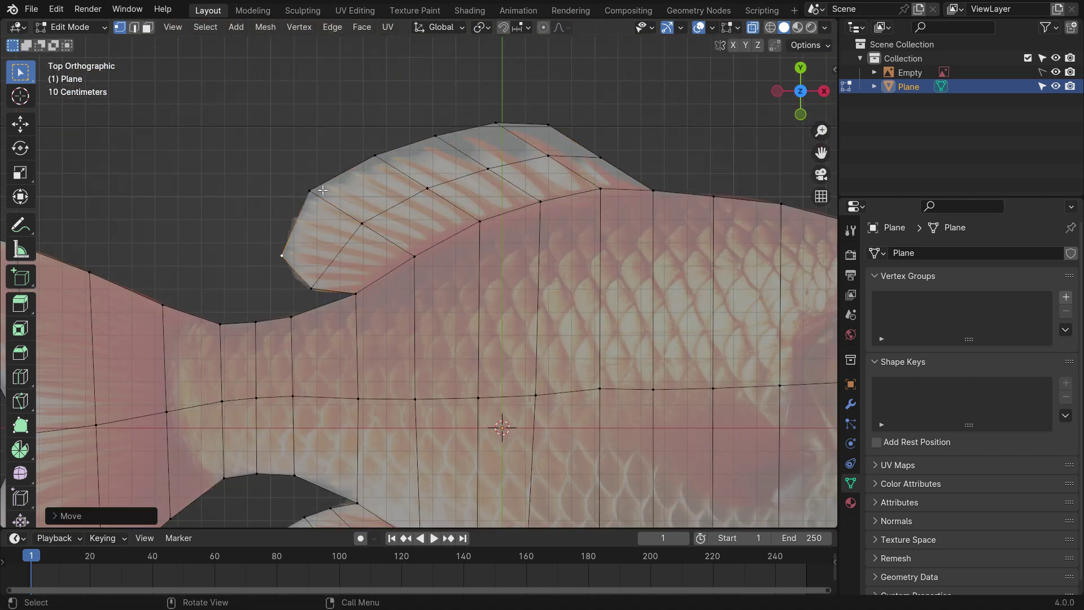
# Move the dorsal fin's upper and front vertices to fit the fin's outline in the reference
pyautogui.click(435, 136)
pyautogui.press('g')
pyautogui.click(451, 145)
pyautogui.click(495, 119)
pyautogui.press('g')
pyautogui.click(519, 133)
pyautogui.click(547, 124)
pyautogui.press('g')
pyautogui.click(599, 159)
pyautogui.press('g')
pyautogui.click(596, 162)
pyautogui.click(655, 190)
pyautogui.keyDown('shift'); pyautogui.moveTo(333, 285); pyautogui.dragTo(357, 258, button='middle'); pyautogui.keyUp('shift')
pyautogui.hotkey('ctrl', 'r')
pyautogui.rightClick(384, 243)
# Turn off X-ray, select the whole fish mesh and extrude it about 0.44 m along its normal
pyautogui.scroll(-3, 383, 243)
pyautogui.hotkey('alt', 'z')
pyautogui.moveTo(585, 275)
pyautogui.mouseDown(button='middle')
pyautogui.moveTo(644, 320)
pyautogui.moveTo(602, 283)
pyautogui.mouseUp(button='middle')
pyautogui.press('a')
pyautogui.press('e')
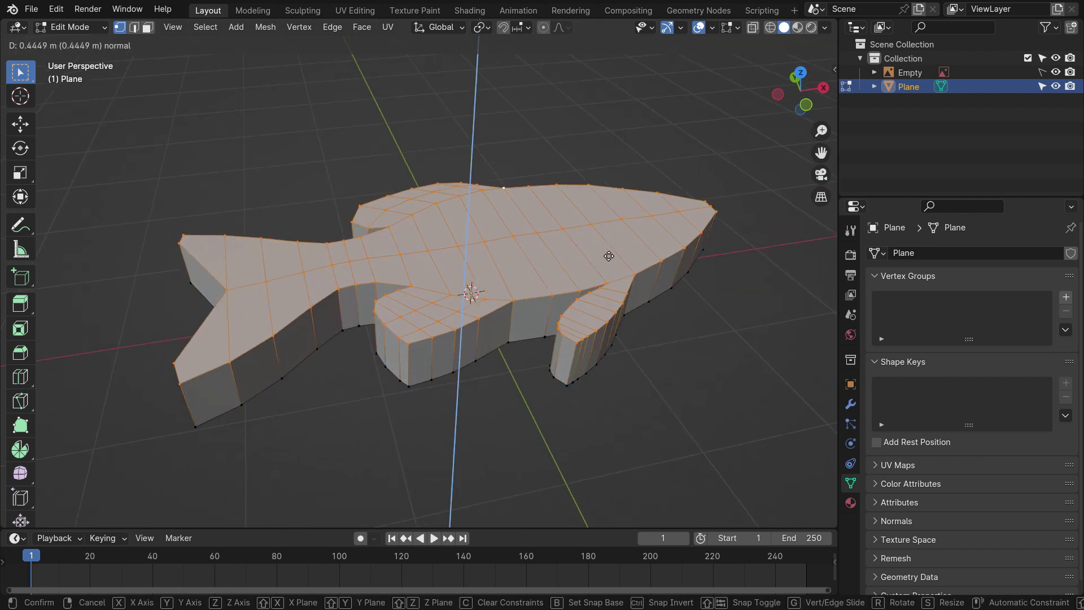
pyautogui.click(608, 253)
pyautogui.click(514, 386)
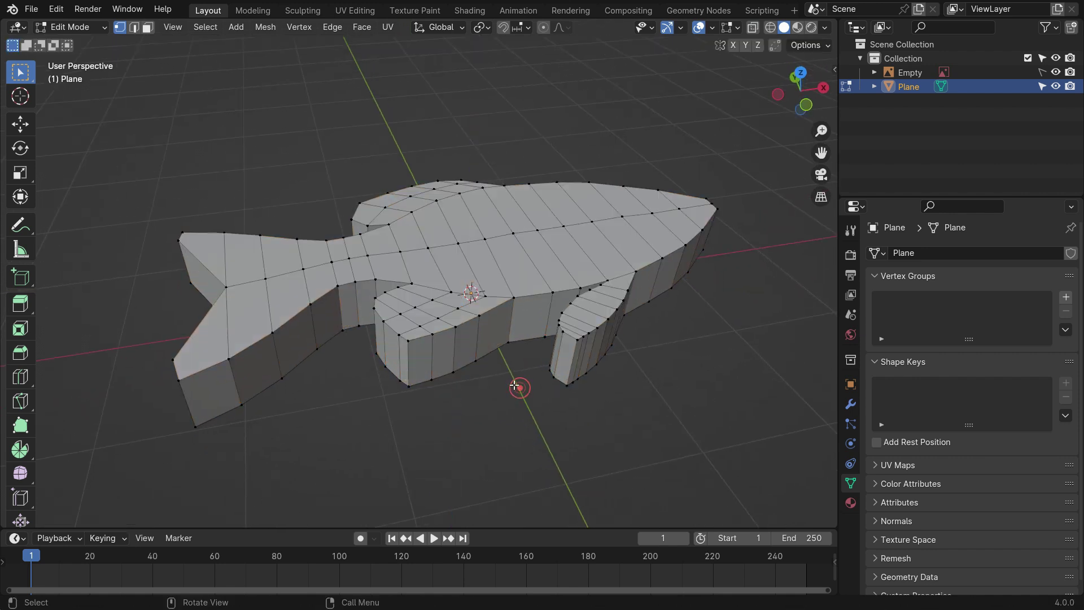
# Add a loop cut around the middle of the fish's side thickness
pyautogui.hotkey('ctrl', 'r')
pyautogui.click(490, 361)
pyautogui.click(477, 367)
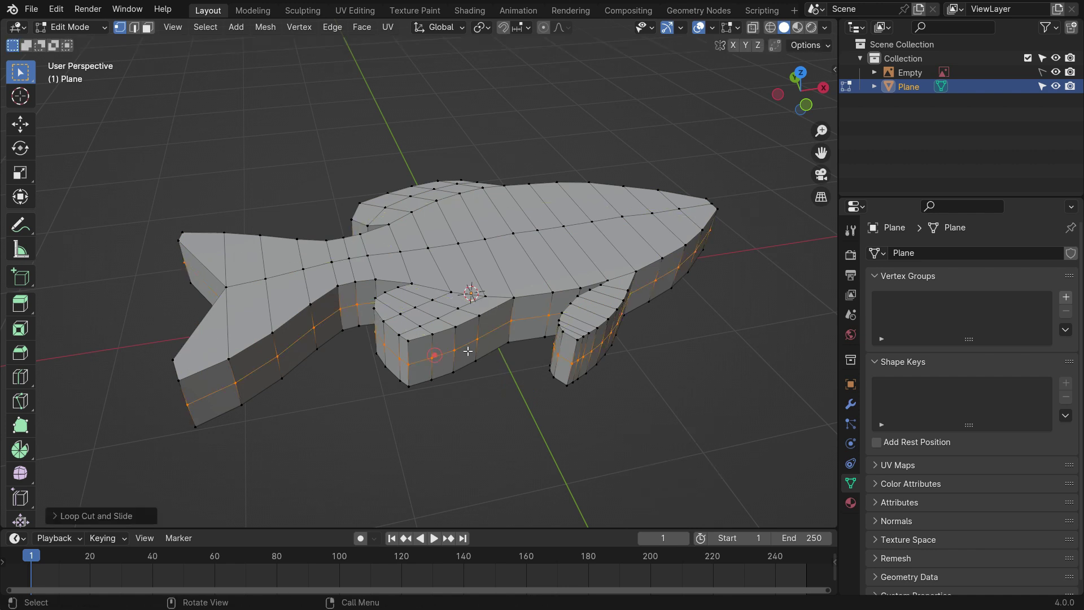
# Add a centred lengthwise loop cut along both the lower and upper halves of the body in top view
pyautogui.press('KP_7')
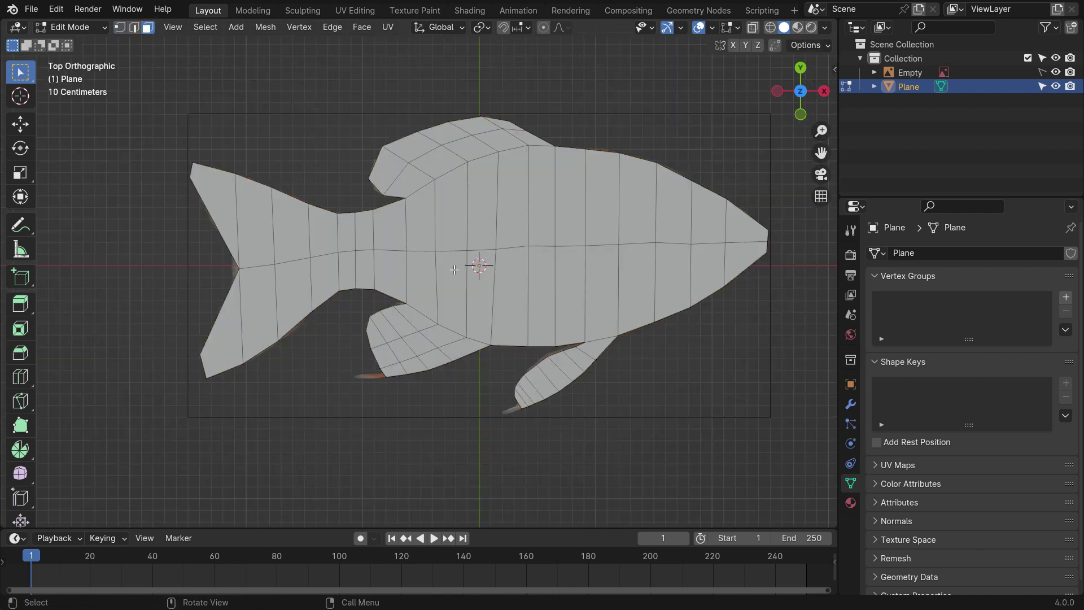
pyautogui.hotkey('ctrl', 'r')
pyautogui.click(455, 276)
pyautogui.rightClick(456, 276)
pyautogui.hotkey('ctrl', 'r')
pyautogui.click(443, 210)
pyautogui.rightClick(343, 219)
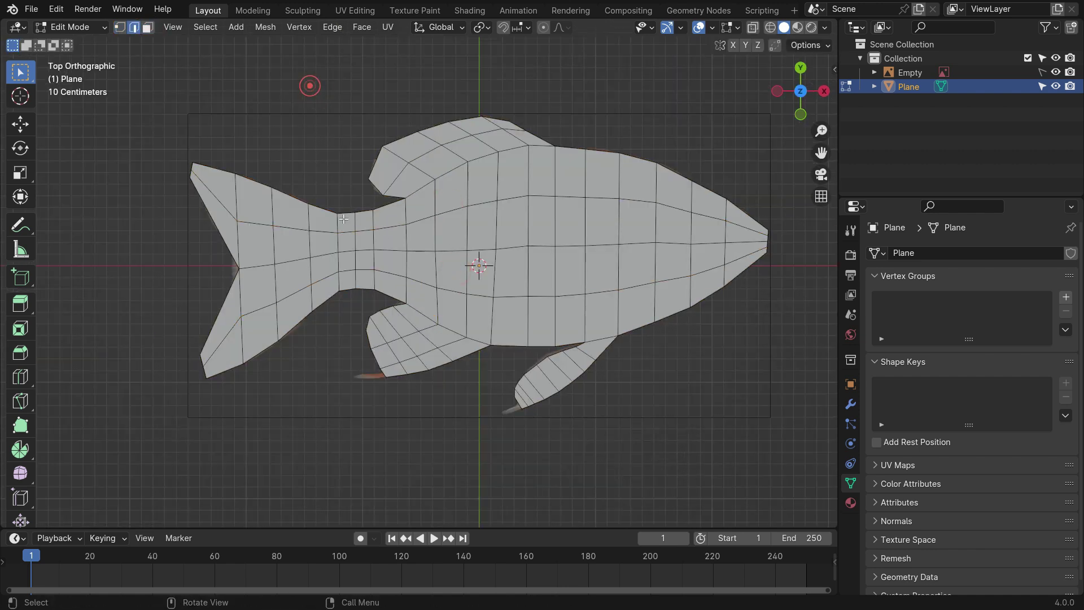
pyautogui.scroll(-1, 367, 311)
pyautogui.scroll(1, 293, 236)
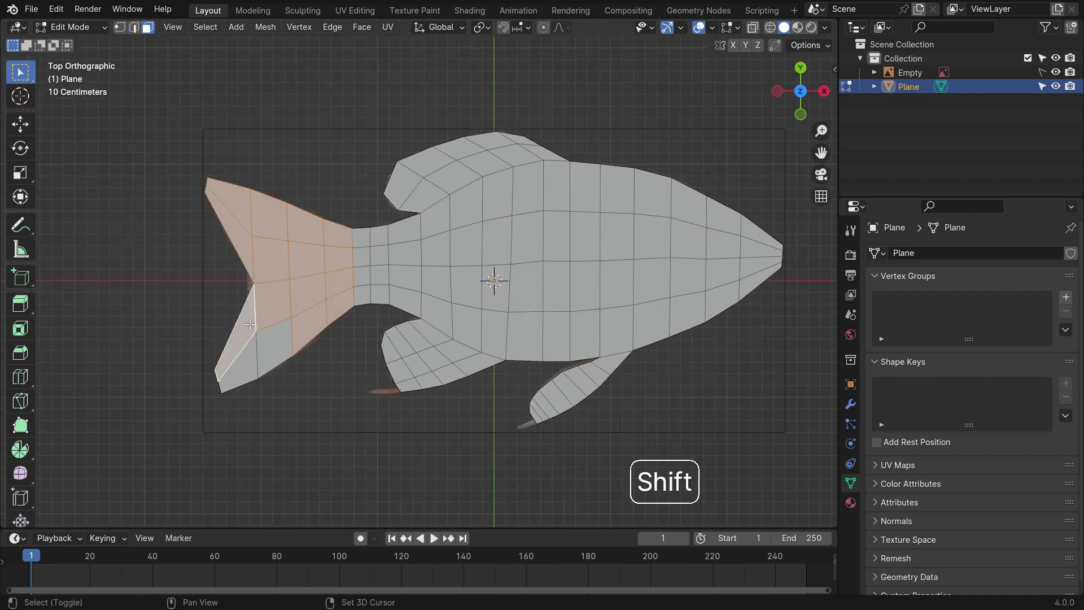
# Add the underside tail faces to the selection, scale the tail thinner along Z and clear the selection
pyautogui.moveTo(250, 348); pyautogui.dragTo(257, 231, button='middle')
pyautogui.keyDown('shift'); pyautogui.moveTo(258, 231); pyautogui.dragTo(287, 299); pyautogui.keyUp('shift')
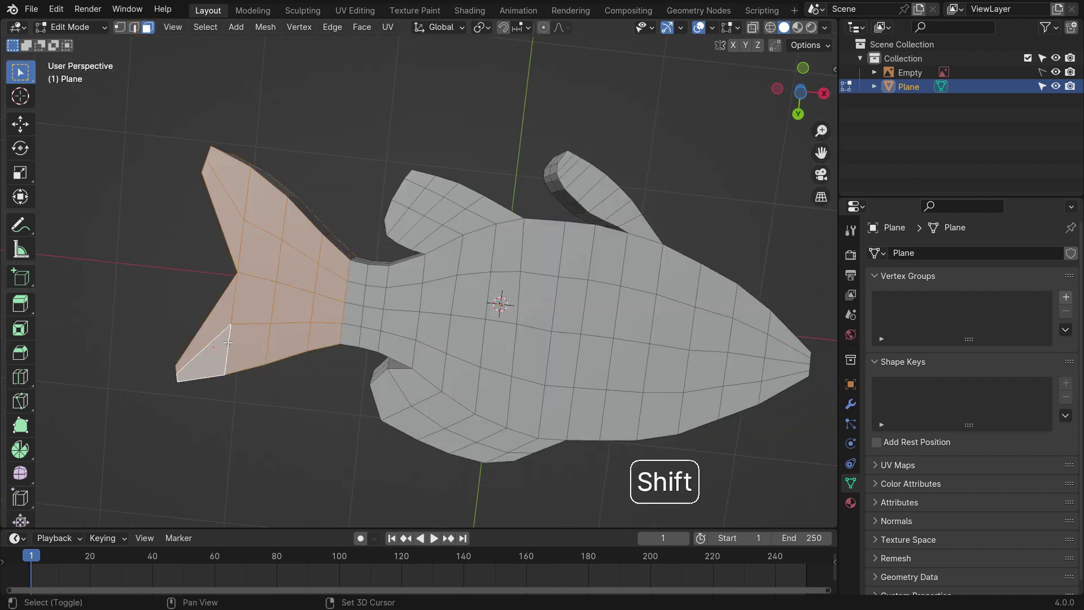
pyautogui.moveTo(275, 301); pyautogui.dragTo(466, 435, button='middle')
pyautogui.press('s')
pyautogui.press('z')
pyautogui.click(303, 317)
pyautogui.hotkey('alt', 'a')
# Select faces on the narrow base of the tail, scale them and rotate them about the Y axis
pyautogui.scroll(2, 346, 310)
pyautogui.click(374, 262)
pyautogui.keyDown('ctrl'); pyautogui.click(363, 220); pyautogui.keyUp('ctrl')
pyautogui.moveTo(364, 389); pyautogui.dragTo(451, 457, button='middle')
pyautogui.press('s')
pyautogui.click(490, 388)
pyautogui.press('r')
pyautogui.press('y')
pyautogui.click(433, 397)
# Select the anal fin's faces on both sides and scale the fin thinner along Z
pyautogui.click(469, 302)
pyautogui.keyDown('ctrl'); pyautogui.click(536, 299); pyautogui.keyUp('ctrl')
pyautogui.press('KP_7')
pyautogui.scroll(2, 539, 355)
pyautogui.keyDown('shift'); pyautogui.moveTo(539, 356); pyautogui.dragTo(495, 371, button='middle'); pyautogui.keyUp('shift')
pyautogui.keyDown('shift'); pyautogui.click(394, 314); pyautogui.keyUp('shift')
pyautogui.moveTo(395, 314); pyautogui.dragTo(495, 143, button='middle')
pyautogui.keyDown('shift'); pyautogui.click(570, 384); pyautogui.keyUp('shift')
pyautogui.keyDown('shift'); pyautogui.click(367, 429); pyautogui.keyUp('shift')
pyautogui.moveTo(620, 305); pyautogui.dragTo(634, 438, button='middle')
pyautogui.press('s')
pyautogui.press('z')
pyautogui.click(476, 382)
# Select the pelvic fin's faces and scale the fin thinner along Z
pyautogui.hotkey('alt', 'a')
pyautogui.scroll(-2, 689, 437)
pyautogui.keyDown('shift'); pyautogui.moveTo(757, 405); pyautogui.dragTo(634, 388, button='middle'); pyautogui.keyUp('shift')
pyautogui.press('s')
pyautogui.press('z')
pyautogui.click(504, 337)
# Select the dorsal fin's faces on both sides, scale the fin thinner along Z and clear the selection
pyautogui.press('KP_7')
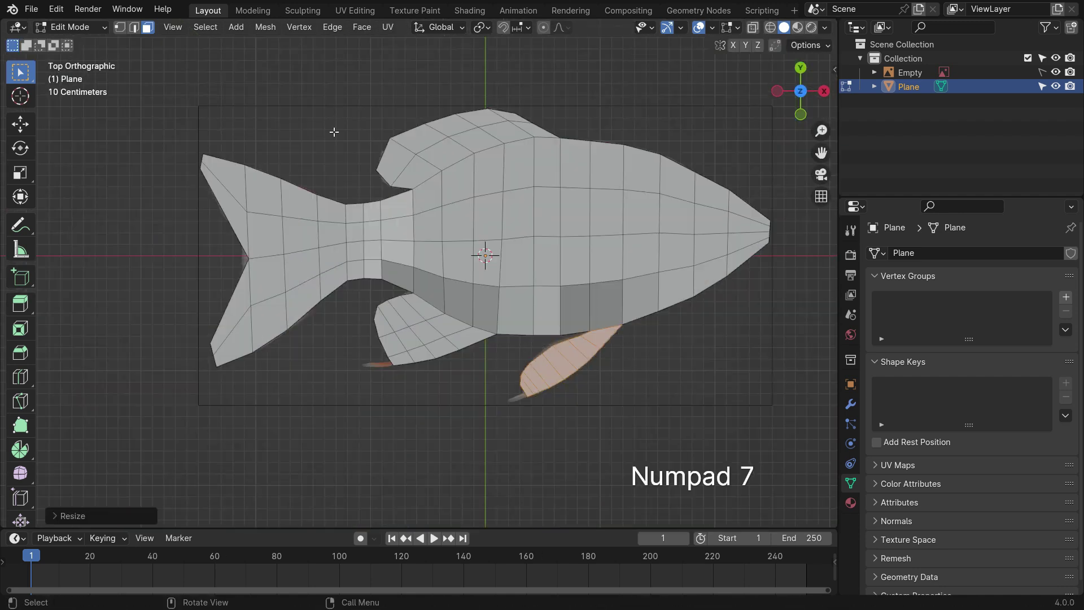
pyautogui.scroll(3, 484, 251)
pyautogui.moveTo(489, 367); pyautogui.dragTo(410, 229, button='middle')
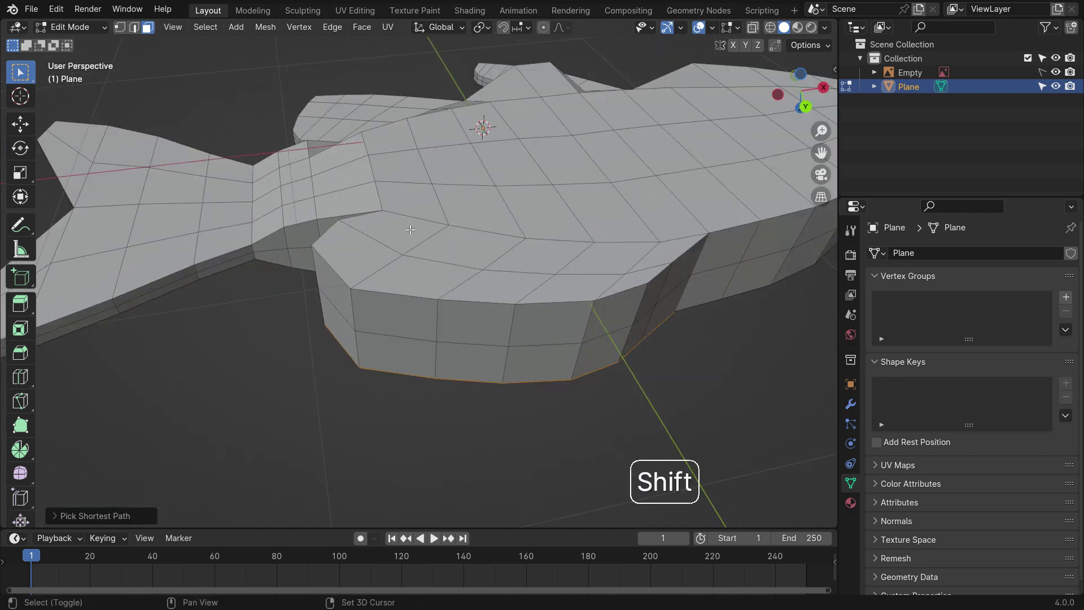
pyautogui.keyDown('ctrl'); pyautogui.keyDown('shift'); pyautogui.click(637, 281); pyautogui.keyUp('shift'); pyautogui.keyUp('ctrl')
pyautogui.moveTo(637, 281); pyautogui.dragTo(634, 404, button='middle')
pyautogui.press('s')
pyautogui.press('z')
pyautogui.click(566, 371)
pyautogui.hotkey('alt', 'a')
# In vertex mode, select the body's edge vertices between the fins and the tail base and scale them closer together along Z
pyautogui.scroll(-4, 530, 472)
pyautogui.moveTo(566, 370); pyautogui.dragTo(485, 378, button='middle')
pyautogui.click(120, 27)
pyautogui.scroll(3, 271, 338)
pyautogui.moveTo(313, 344)
pyautogui.mouseDown(button='middle')
pyautogui.moveTo(320, 374)
pyautogui.moveTo(314, 350)
pyautogui.mouseUp(button='middle')
pyautogui.click(310, 344)
pyautogui.moveTo(307, 431); pyautogui.dragTo(493, 426, button='middle')
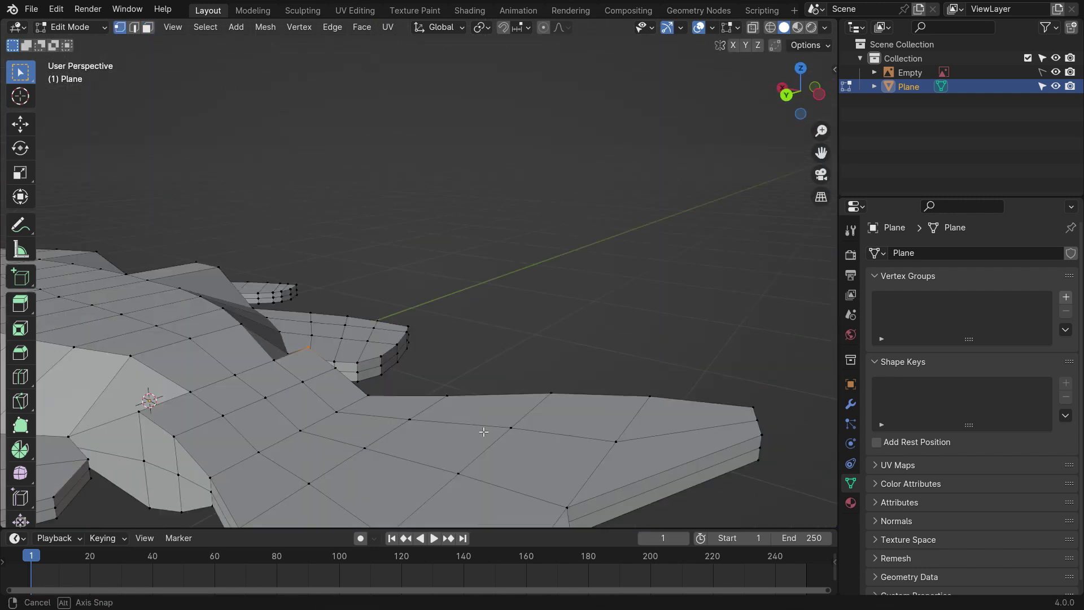
pyautogui.keyDown('shift'); pyautogui.click(142, 412); pyautogui.keyUp('shift')
pyautogui.keyDown('shift'); pyautogui.click(153, 508); pyautogui.keyUp('shift')
pyautogui.moveTo(382, 421); pyautogui.dragTo(479, 415, button='middle')
pyautogui.press('s')
pyautogui.press('z')
pyautogui.click(477, 422)
# Add the neighbouring edge vertices towards the tail base on both sides, scale them along Z and clear the selection
pyautogui.moveTo(486, 282); pyautogui.dragTo(500, 319, button='middle')
pyautogui.keyDown('shift'); pyautogui.click(324, 356); pyautogui.keyUp('shift')
pyautogui.keyDown('shift'); pyautogui.click(330, 454); pyautogui.keyUp('shift')
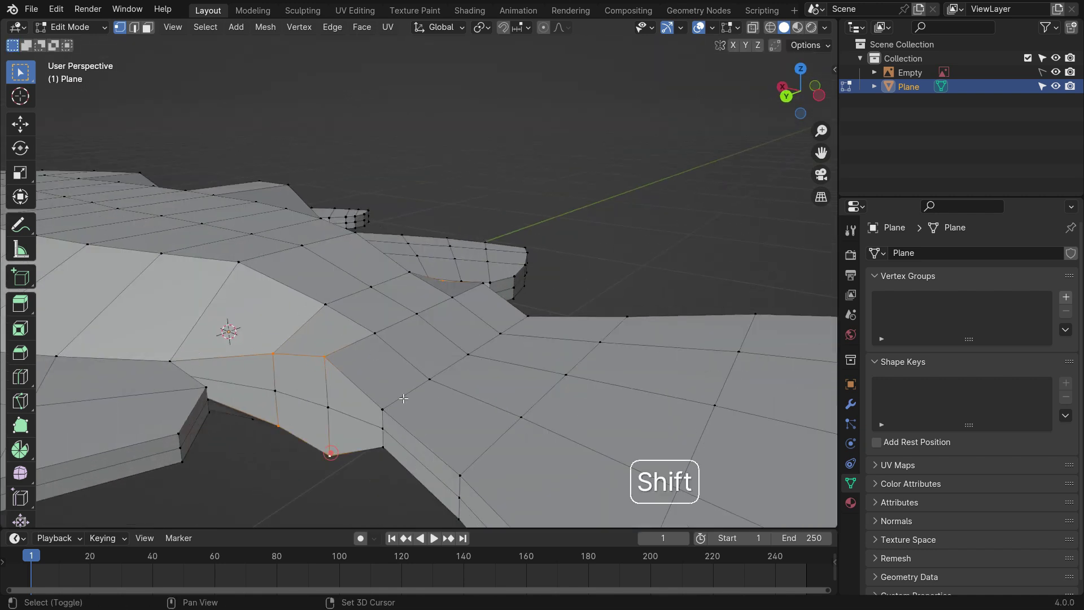
pyautogui.moveTo(488, 359); pyautogui.dragTo(356, 370, button='middle')
pyautogui.keyDown('shift'); pyautogui.click(440, 395); pyautogui.keyUp('shift')
pyautogui.keyDown('shift'); pyautogui.click(445, 447); pyautogui.keyUp('shift')
pyautogui.press('s')
pyautogui.press('z')
pyautogui.click(492, 457)
pyautogui.hotkey('alt', 'a')
pyautogui.scroll(-4, 452, 414)
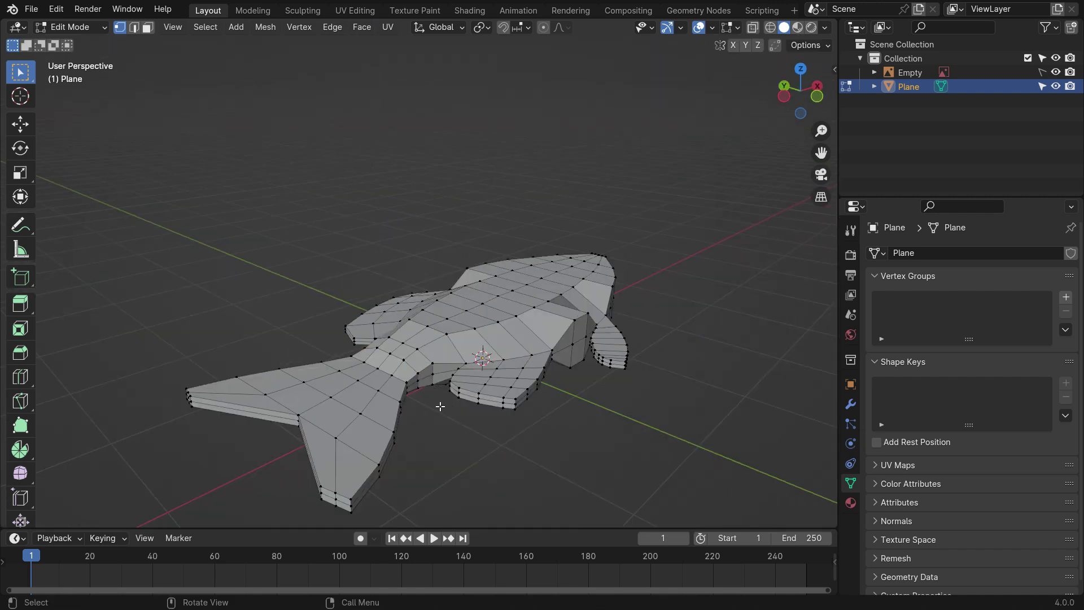
# Select the belly's edge vertices between the anal and pelvic fins and scale them closer together along Z
pyautogui.moveTo(452, 414); pyautogui.dragTo(148, 403, button='middle')
pyautogui.keyDown('shift'); pyautogui.click(450, 318); pyautogui.keyUp('shift')
pyautogui.moveTo(496, 367); pyautogui.dragTo(488, 321, button='middle')
pyautogui.keyDown('shift'); pyautogui.click(481, 413); pyautogui.keyUp('shift')
pyautogui.moveTo(583, 418); pyautogui.dragTo(589, 443, button='middle')
pyautogui.press('s')
pyautogui.press('z')
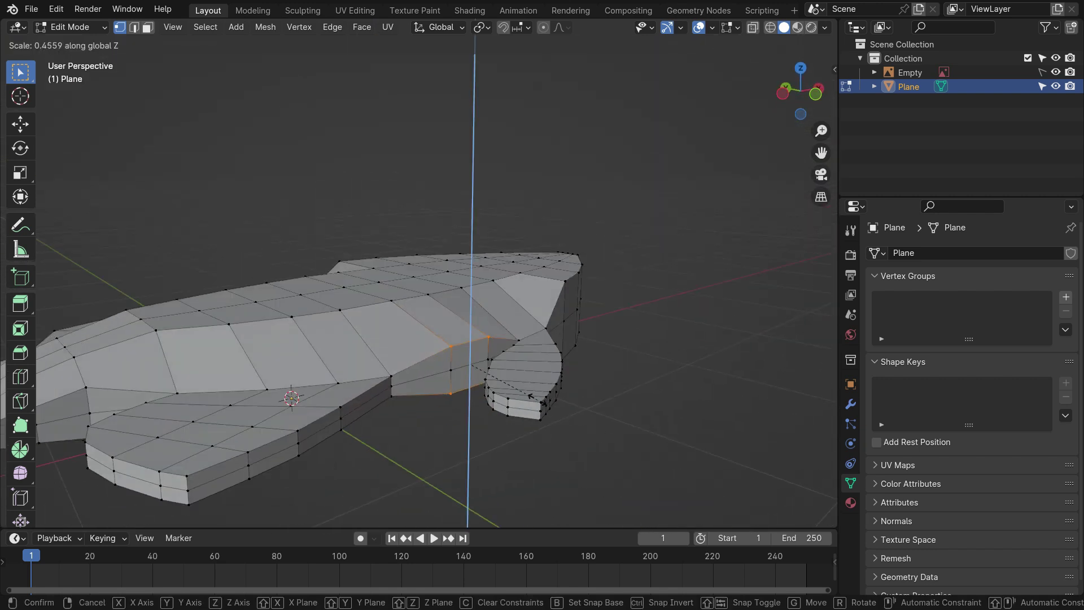
pyautogui.click(667, 368)
# Select both rows of outer vertices along the back from the mouth to the dorsal fin and scale them along Z
pyautogui.moveTo(505, 383); pyautogui.dragTo(541, 386, button='middle')
pyautogui.scroll(-2, 395, 316)
pyautogui.moveTo(395, 316); pyautogui.dragTo(612, 274, button='middle')
pyautogui.click(431, 322)
pyautogui.scroll(2, 345, 348)
pyautogui.moveTo(343, 346); pyautogui.dragTo(350, 347, button='middle')
pyautogui.keyDown('shift'); pyautogui.click(412, 319); pyautogui.keyUp('shift')
pyautogui.moveTo(411, 319); pyautogui.dragTo(412, 266, button='middle')
pyautogui.keyDown('shift'); pyautogui.click(212, 407); pyautogui.keyUp('shift')
pyautogui.keyDown('ctrl'); pyautogui.click(464, 405); pyautogui.keyUp('ctrl')
pyautogui.moveTo(511, 423); pyautogui.dragTo(527, 479, button='middle')
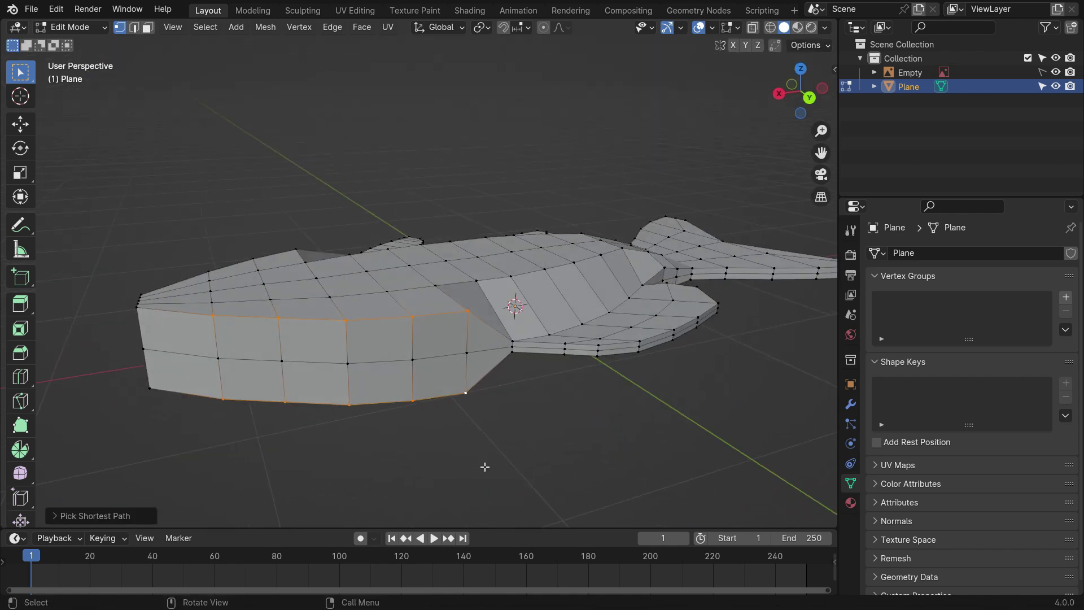
pyautogui.press('s')
pyautogui.press('z')
pyautogui.click(464, 445)
# Clear the selection, pick the edge vertices just in front of the dorsal fin and scale them along Z
pyautogui.hotkey('alt', 'a')
pyautogui.keyDown('shift'); pyautogui.click(459, 374); pyautogui.keyUp('shift')
pyautogui.press('s')
pyautogui.press('z')
pyautogui.click(524, 426)
# Select the two edge loops at the mouth and scale them closer together along Z
pyautogui.scroll(-4, 536, 417)
pyautogui.moveTo(545, 415); pyautogui.dragTo(708, 424, button='middle')
pyautogui.keyDown('alt'); pyautogui.click(447, 403); pyautogui.keyUp('alt')
pyautogui.keyDown('alt'); pyautogui.keyDown('shift'); pyautogui.click(448, 502); pyautogui.keyUp('shift'); pyautogui.keyUp('alt')
pyautogui.press('s')
pyautogui.press('z')
pyautogui.click(622, 464)
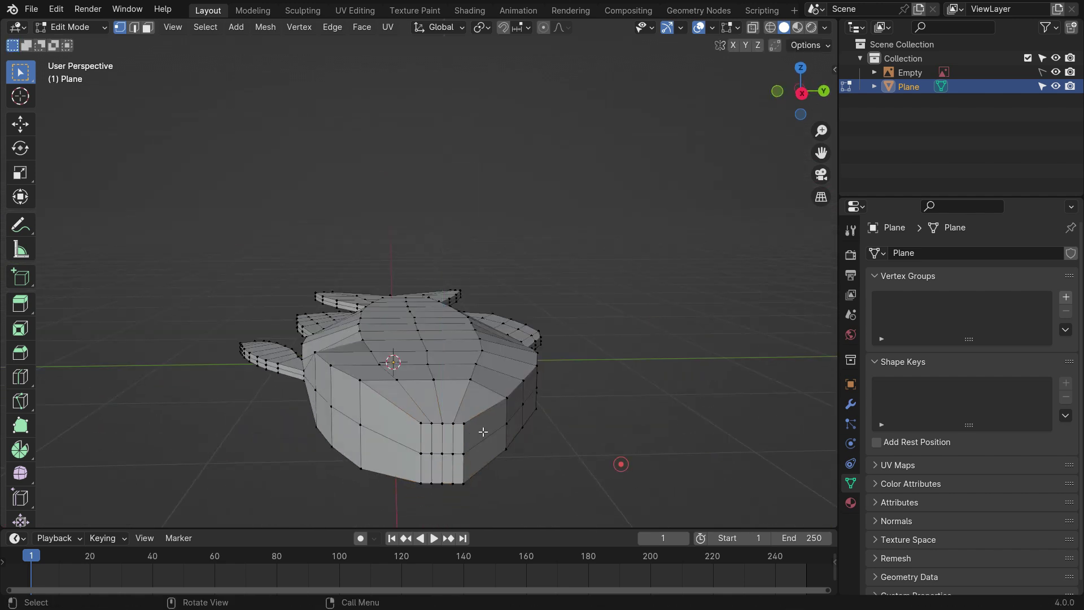
# Scale the head's lower edge vertices closer together along Z, including the pair in front of the pelvic fin
pyautogui.moveTo(482, 431); pyautogui.dragTo(615, 429, button='middle')
pyautogui.scroll(2, 417, 395)
pyautogui.click(356, 431)
pyautogui.keyDown('shift'); pyautogui.click(470, 404); pyautogui.keyUp('shift')
pyautogui.scroll(-2, 461, 413)
pyautogui.keyDown('shift'); pyautogui.click(431, 416); pyautogui.keyUp('shift')
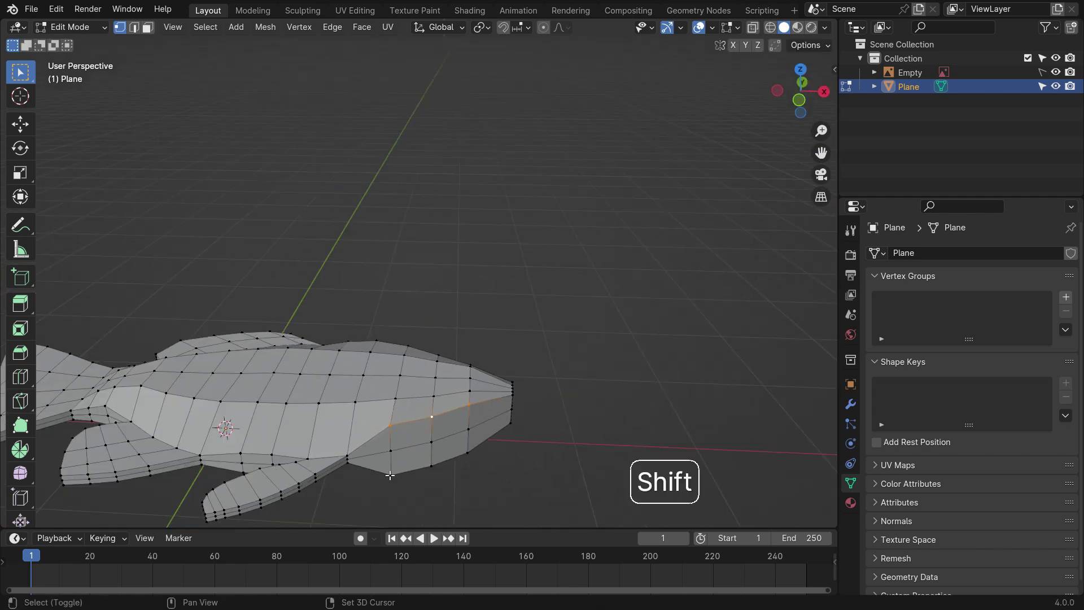
pyautogui.keyDown('shift'); pyautogui.click(467, 450); pyautogui.keyUp('shift')
pyautogui.keyDown('shift'); pyautogui.click(431, 465); pyautogui.keyUp('shift')
pyautogui.scroll(2, 452, 496)
pyautogui.press('s')
pyautogui.press('z')
pyautogui.click(493, 459)
pyautogui.scroll(2, 285, 454)
pyautogui.click(394, 391)
pyautogui.keyDown('shift'); pyautogui.click(394, 442); pyautogui.keyUp('shift')
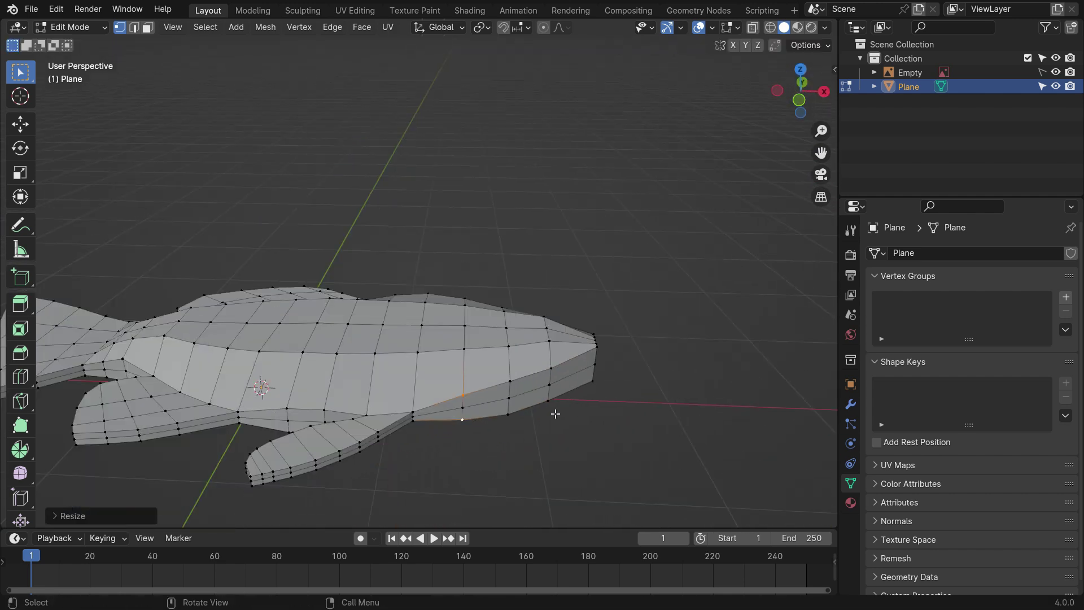
# Select the middle row of vertices along both flanks, scale it outward along Z to bulge the body and clear the selection
pyautogui.moveTo(555, 414); pyautogui.dragTo(649, 339, button='middle')
pyautogui.keyDown('ctrl'); pyautogui.click(658, 313); pyautogui.keyUp('ctrl')
pyautogui.moveTo(699, 394); pyautogui.dragTo(488, 392, button='middle')
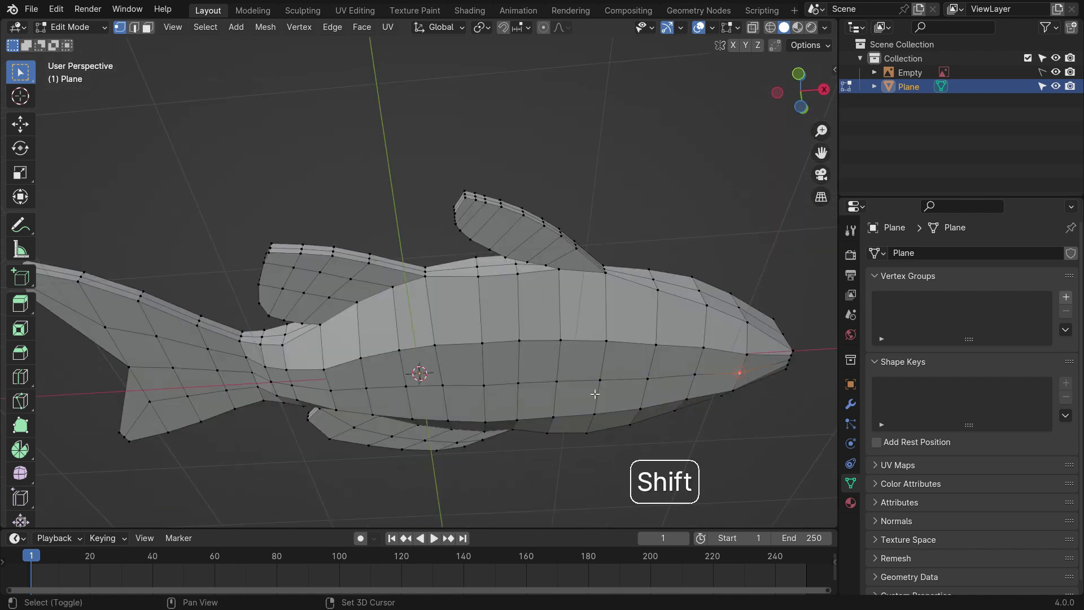
pyautogui.moveTo(333, 389); pyautogui.dragTo(674, 452, button='middle')
pyautogui.press('s')
pyautogui.press('z')
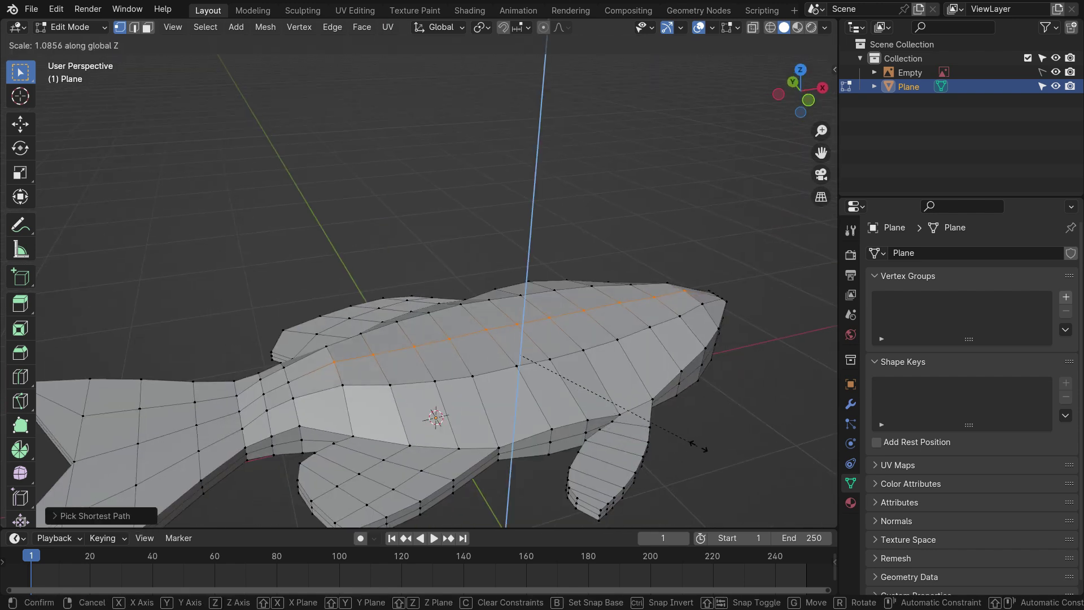
pyautogui.click(749, 455)
pyautogui.scroll(-3, 581, 316)
pyautogui.moveTo(601, 237); pyautogui.dragTo(579, 251, button='middle')
pyautogui.click(578, 251)
pyautogui.moveTo(666, 311); pyautogui.dragTo(672, 373, button='middle')
pyautogui.scroll(1, 671, 374)
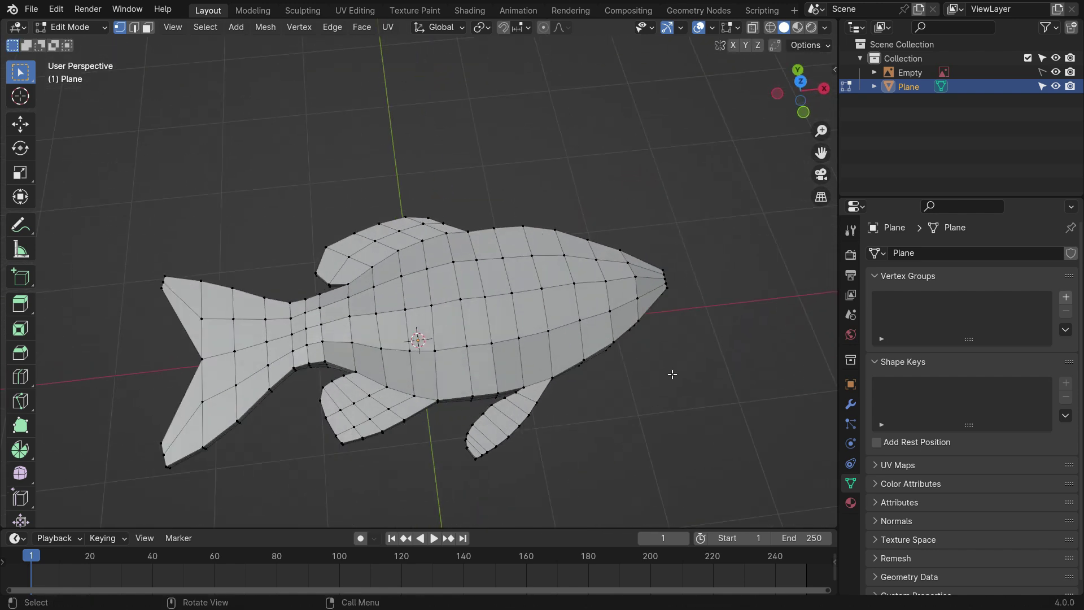
# Add a Subdivision Surface modifier to the fish mesh
pyautogui.click(849, 404)
pyautogui.click(924, 252)
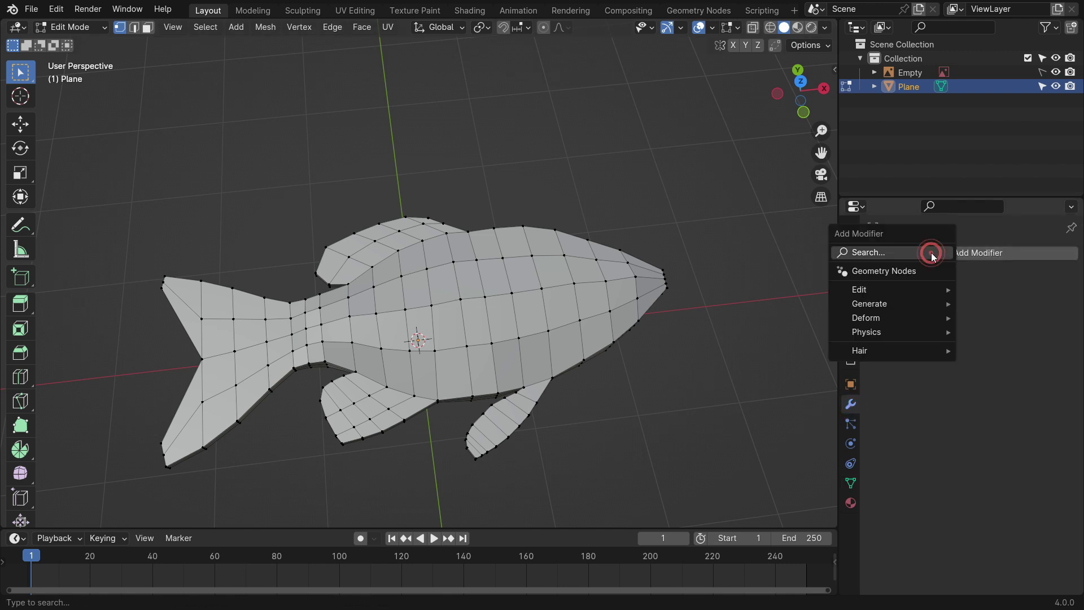
pyautogui.click(932, 251)
pyautogui.write('sub')
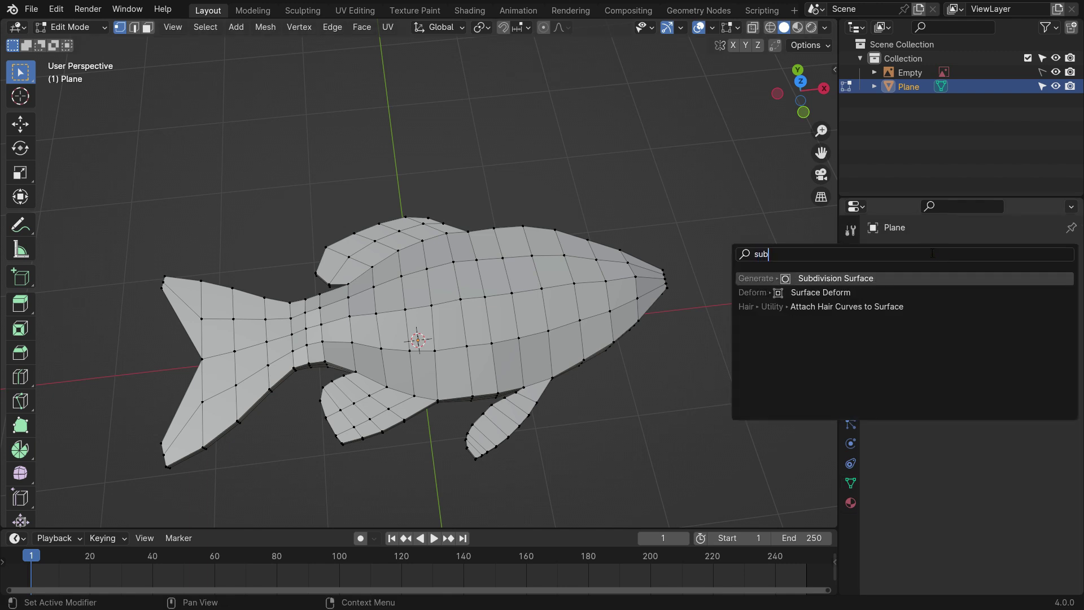
pyautogui.click(906, 277)
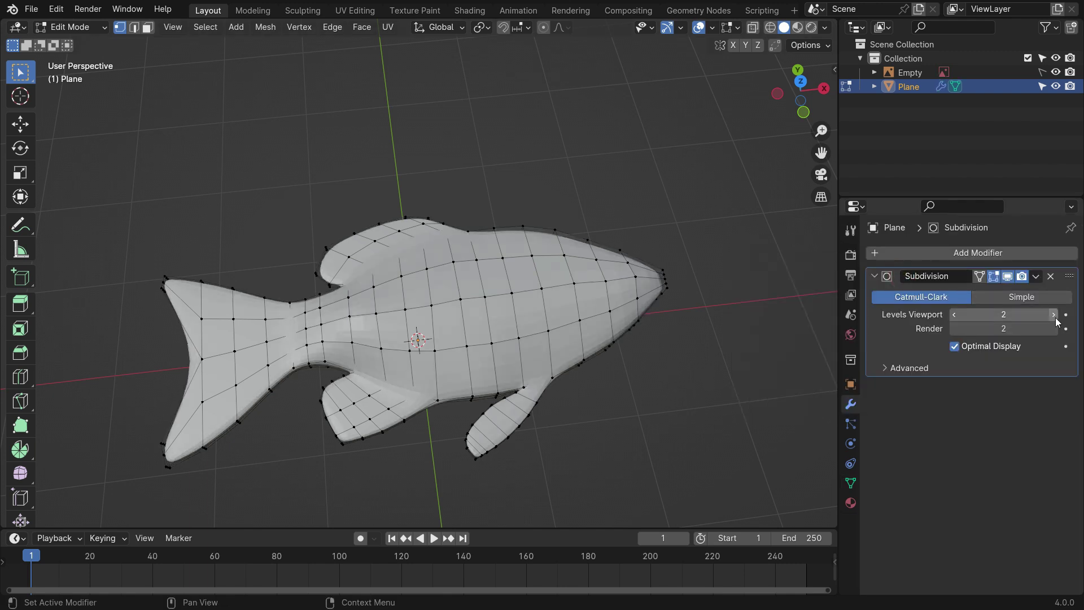
# Return to Object Mode and apply Shade Smooth to the fish
pyautogui.moveTo(649, 344); pyautogui.dragTo(620, 333, button='middle')
pyautogui.press('KP_7')
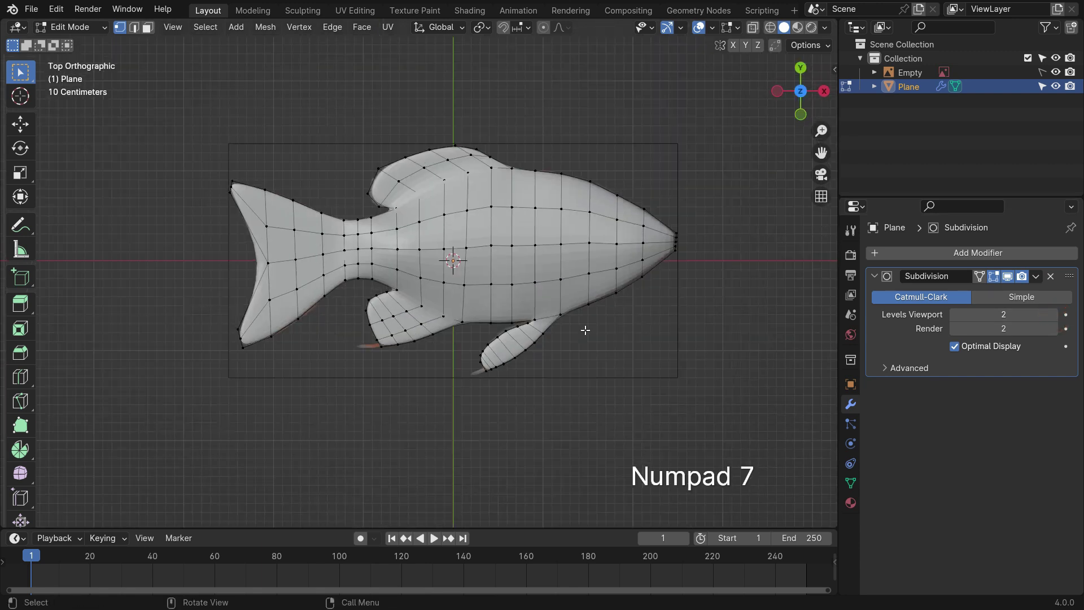
pyautogui.moveTo(563, 387); pyautogui.dragTo(584, 276, button='middle')
pyautogui.press('Tab')
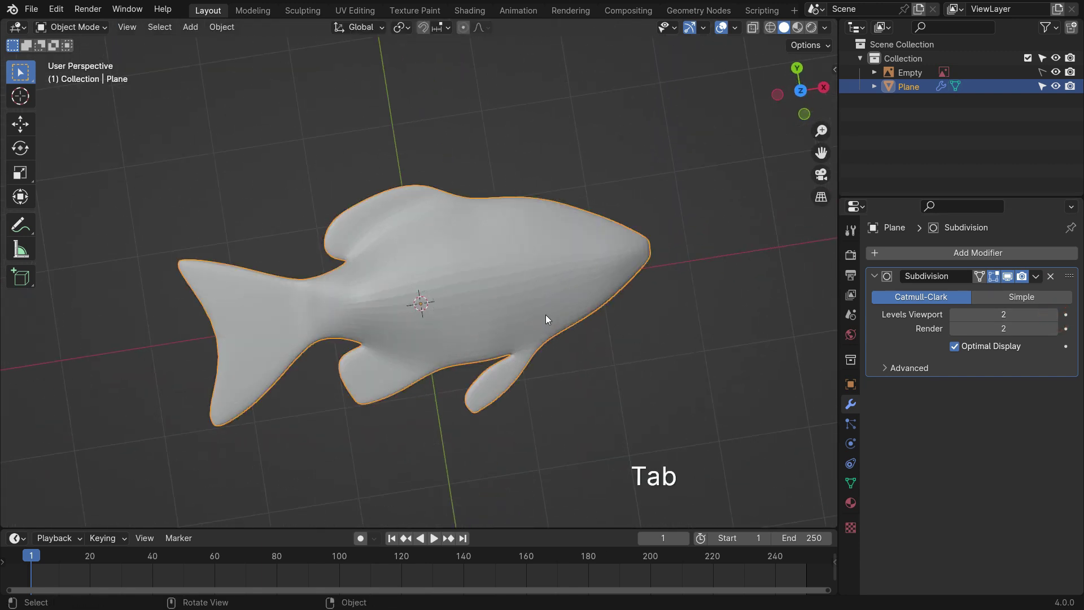
pyautogui.scroll(2, 476, 310)
pyautogui.rightClick(492, 252)
pyautogui.click(492, 251)
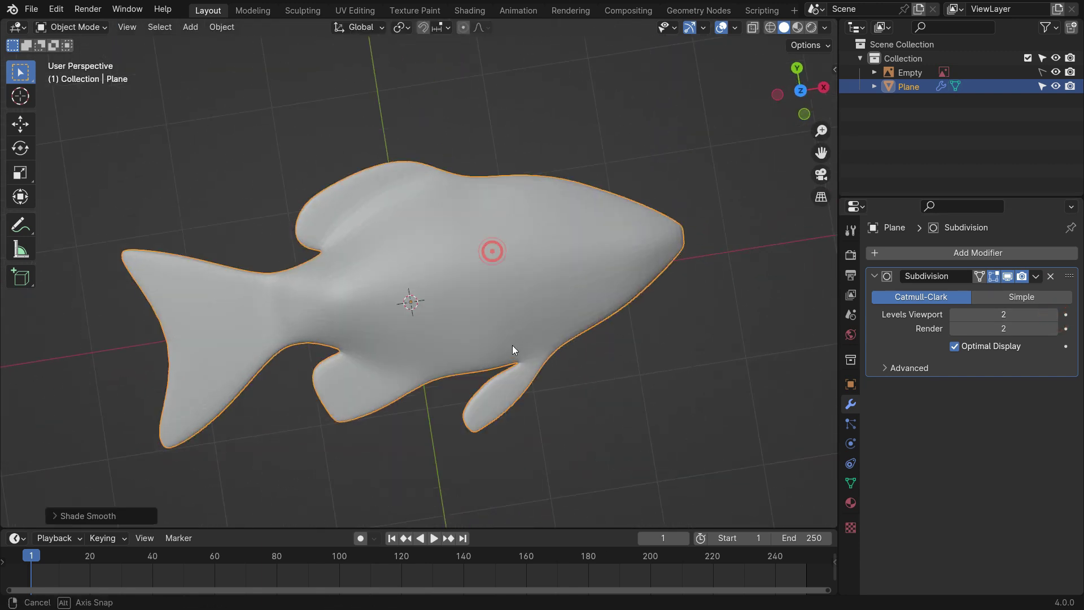
pyautogui.moveTo(510, 346); pyautogui.dragTo(609, 354, button='middle')
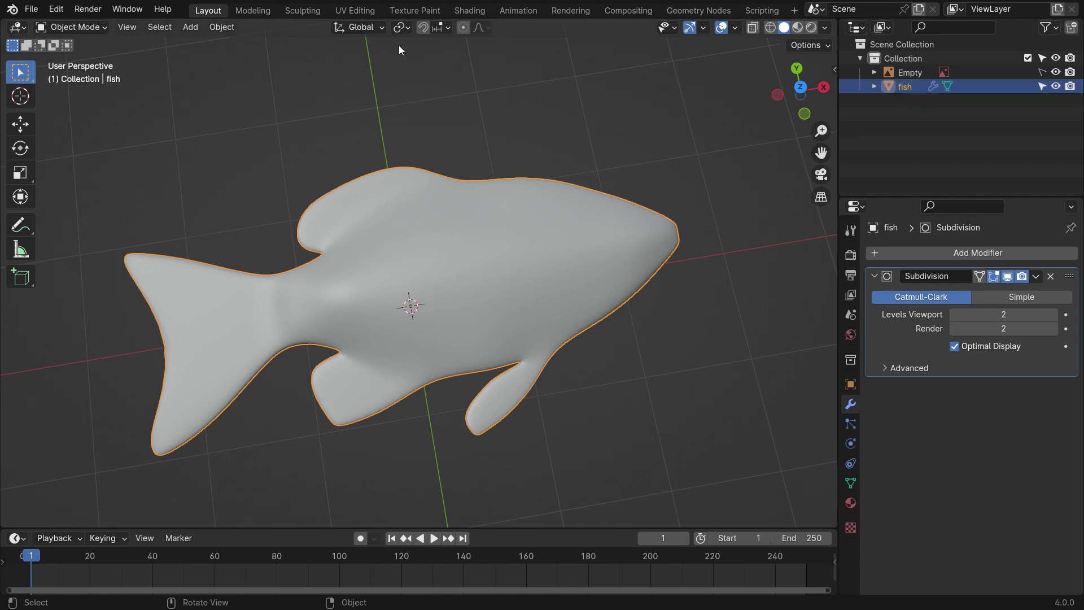
# Switch to the Shading workspace and create a new material for the fish
pyautogui.click(460, 11)
pyautogui.scroll(4, 517, 207)
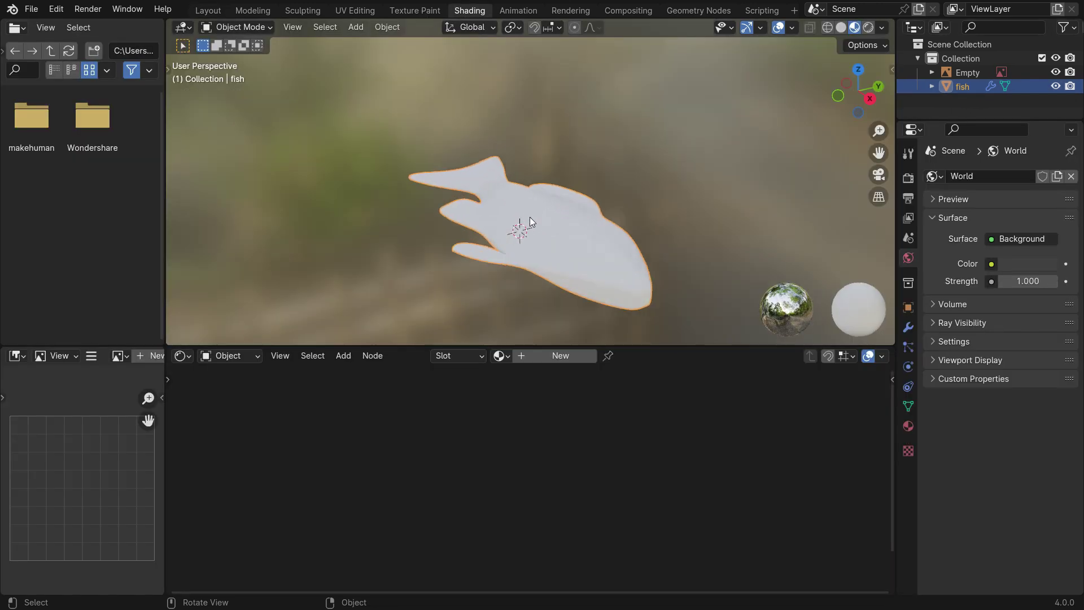
pyautogui.moveTo(527, 220); pyautogui.dragTo(612, 258, button='middle')
pyautogui.click(576, 356)
pyautogui.press('Home')
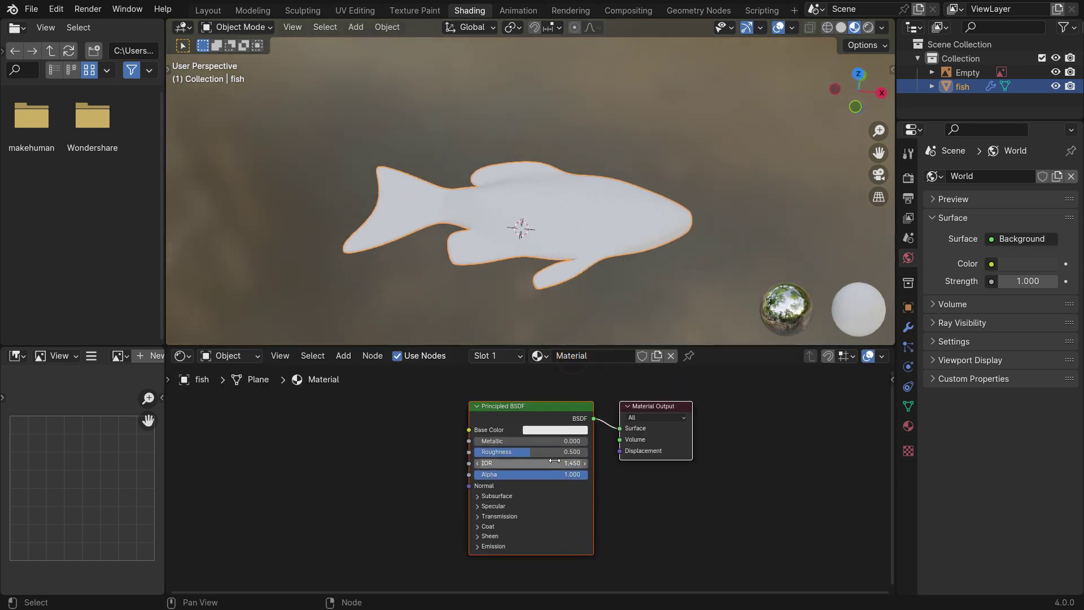
# Add an Image Texture node and connect its Color output to the Base Color of the Principled BSDF
pyautogui.hotkey('shift', 'a')
pyautogui.moveTo(314, 445)
pyautogui.write('i')
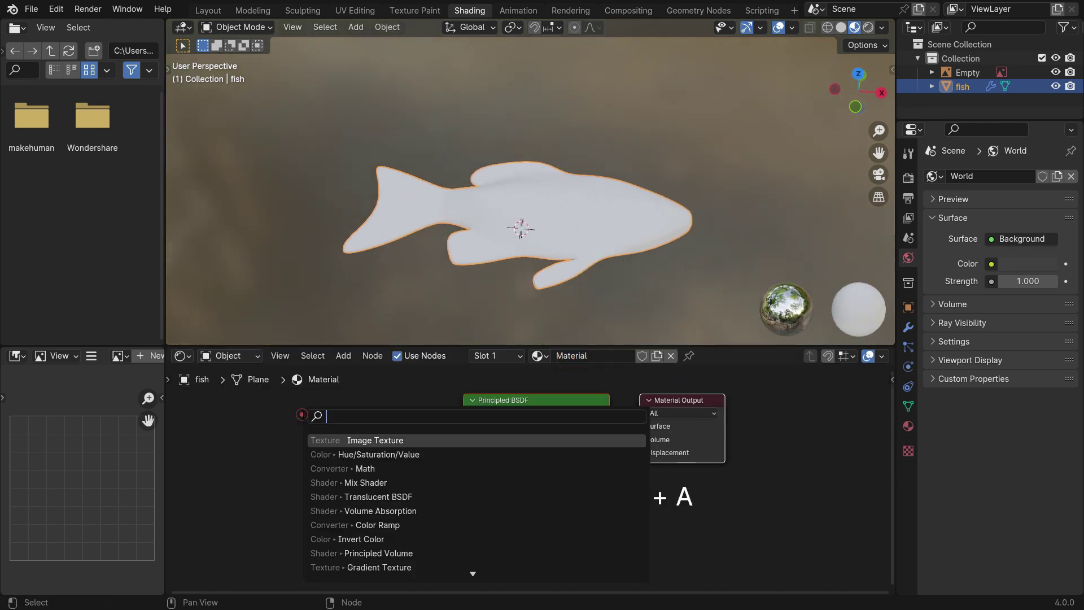
pyautogui.click(302, 414)
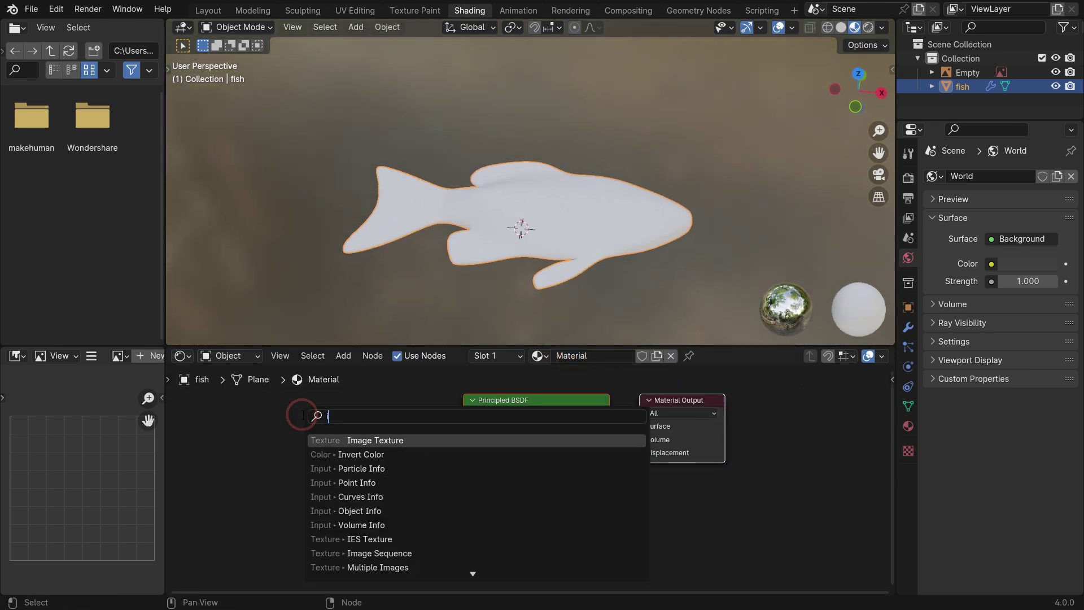
pyautogui.click(362, 442)
pyautogui.click(258, 425)
pyautogui.scroll(3, 404, 460)
pyautogui.moveTo(404, 440); pyautogui.dragTo(483, 419)
pyautogui.moveTo(540, 236); pyautogui.dragTo(508, 283, button='middle')
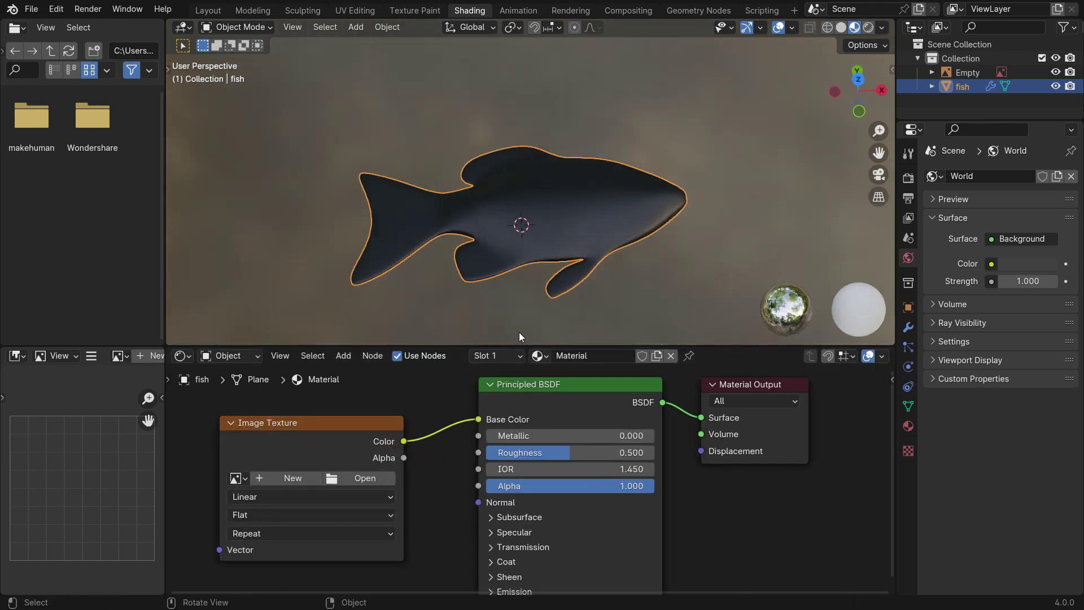
# Load the vecteezy fish PNG from the Desktop into the Image Texture node
pyautogui.click(364, 477)
pyautogui.scroll(-5, 485, 419)
pyautogui.click(720, 421)
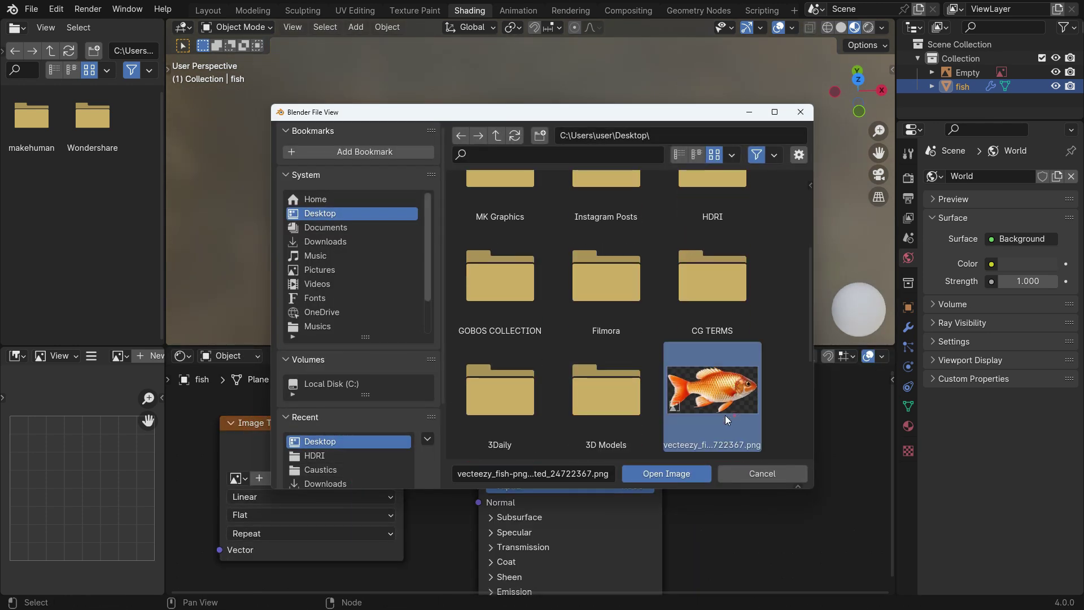
pyautogui.click(672, 476)
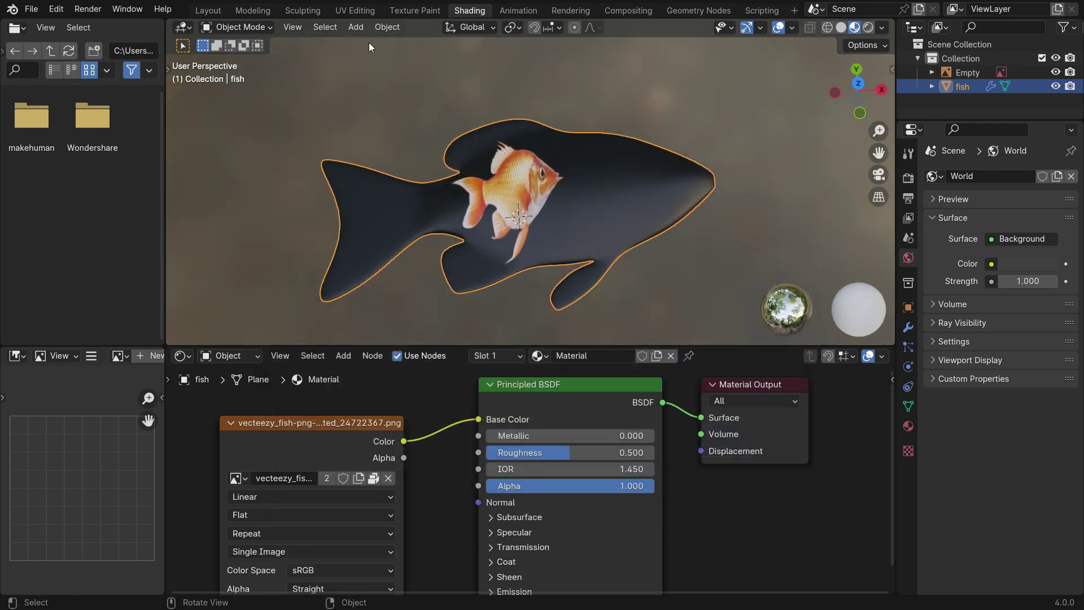
# In the UV Editing workspace, select the whole mesh and unwrap it with Project from View in top view
pyautogui.click(355, 11)
pyautogui.scroll(-6, 261, 287)
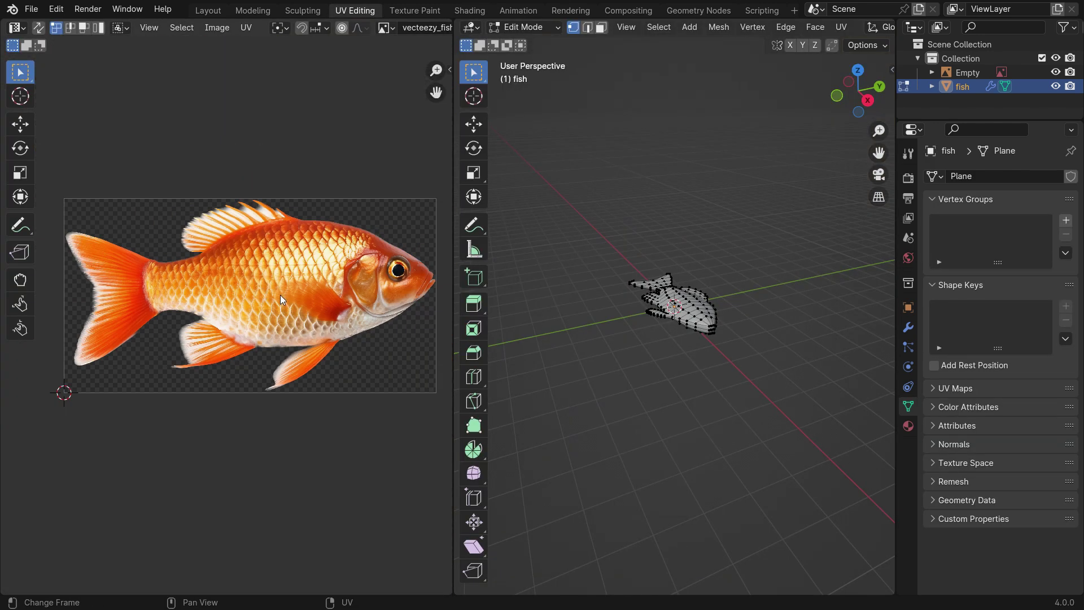
pyautogui.moveTo(684, 344); pyautogui.dragTo(674, 339, button='middle')
pyautogui.scroll(3, 672, 337)
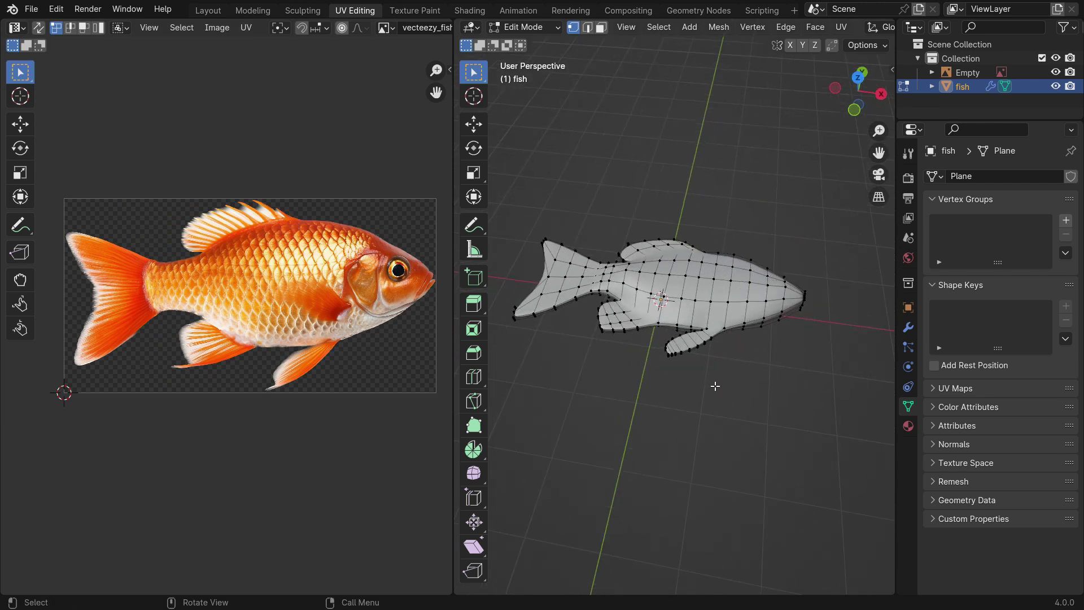
pyautogui.press('a')
pyautogui.press('KP_7')
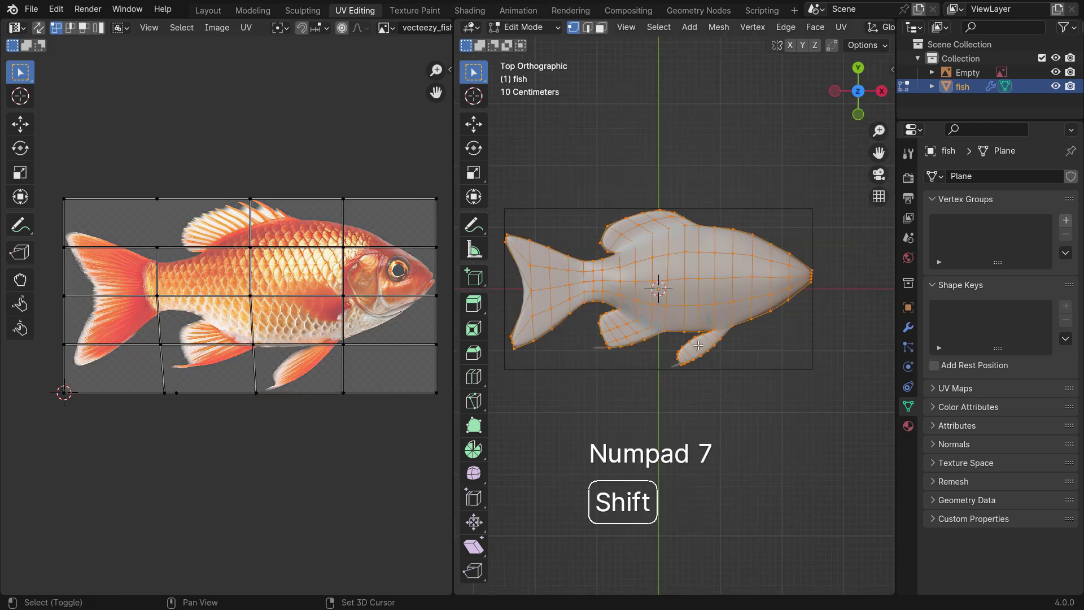
pyautogui.keyDown('shift'); pyautogui.moveTo(698, 346); pyautogui.dragTo(716, 370, button='middle'); pyautogui.keyUp('shift')
pyautogui.click(841, 27)
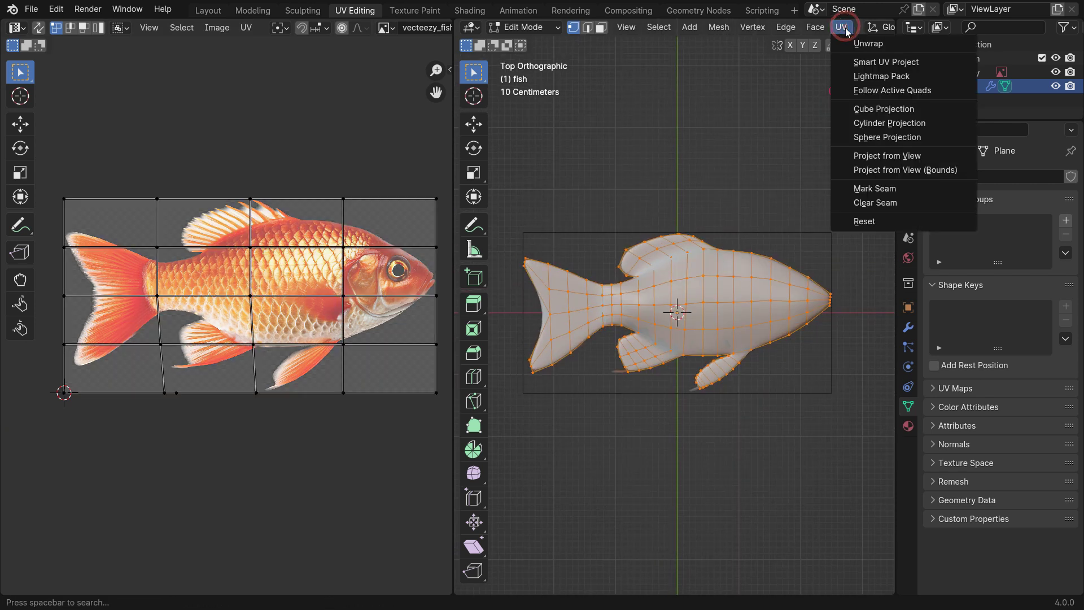
pyautogui.click(939, 160)
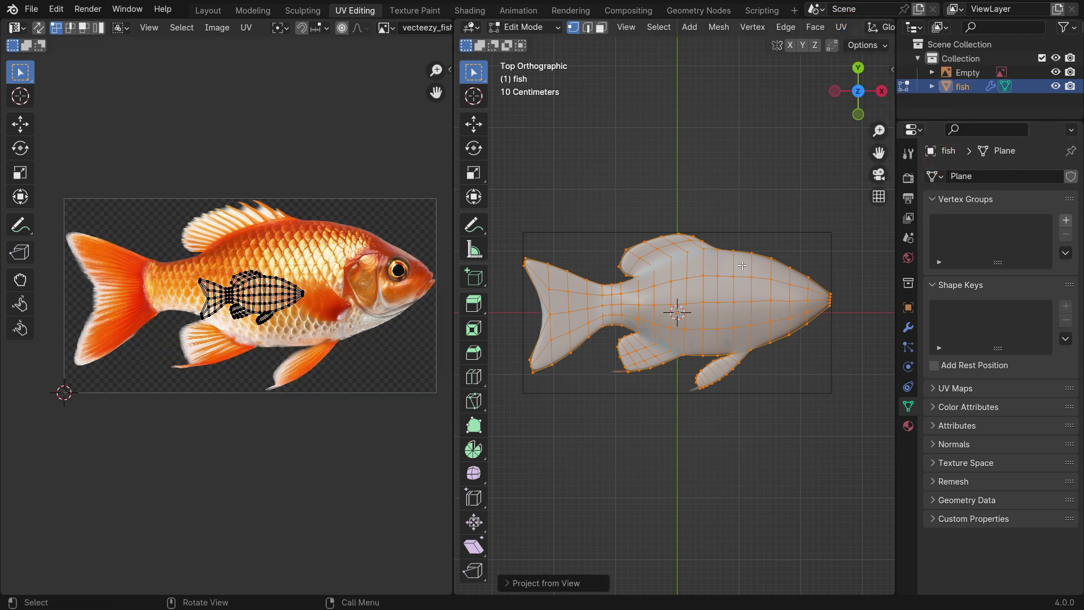
# Show the mesh in Material Preview, then scale and move the UV layout to match the goldfish image
pyautogui.press('z')
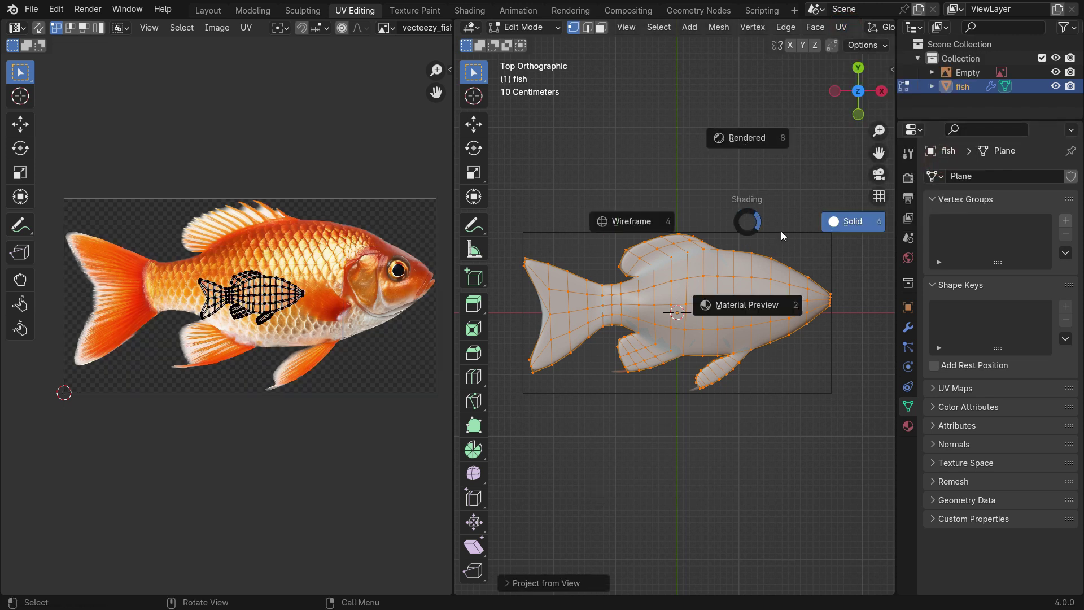
pyautogui.click(766, 303)
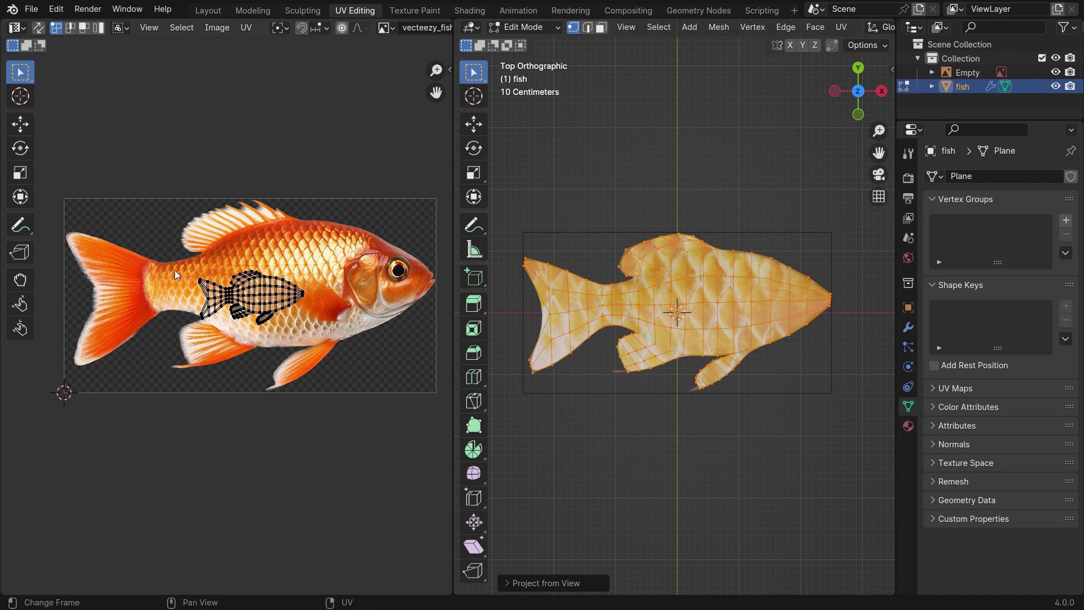
pyautogui.moveTo(317, 343); pyautogui.dragTo(316, 341)
pyautogui.press('s')
pyautogui.click(66, 381)
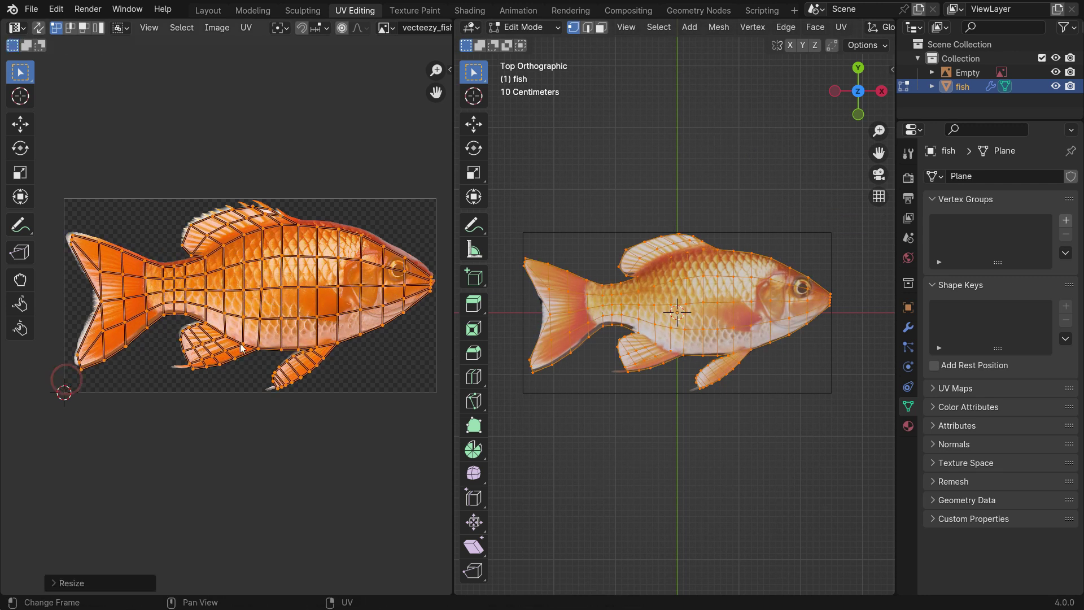
pyautogui.press('g')
pyautogui.click(327, 369)
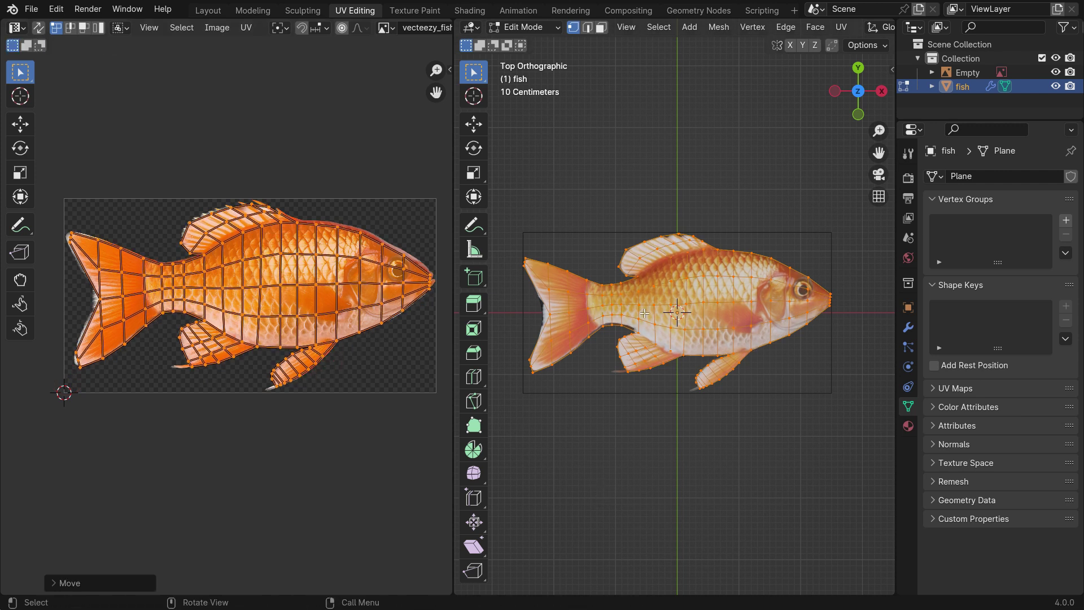
# Select the whole mesh and move stray UV vertices along the tail stem's lower edge inside the goldfish image
pyautogui.click(735, 199)
pyautogui.moveTo(735, 200); pyautogui.dragTo(685, 261, button='middle')
pyautogui.moveTo(663, 364); pyautogui.dragTo(634, 423, button='middle')
pyautogui.press('a')
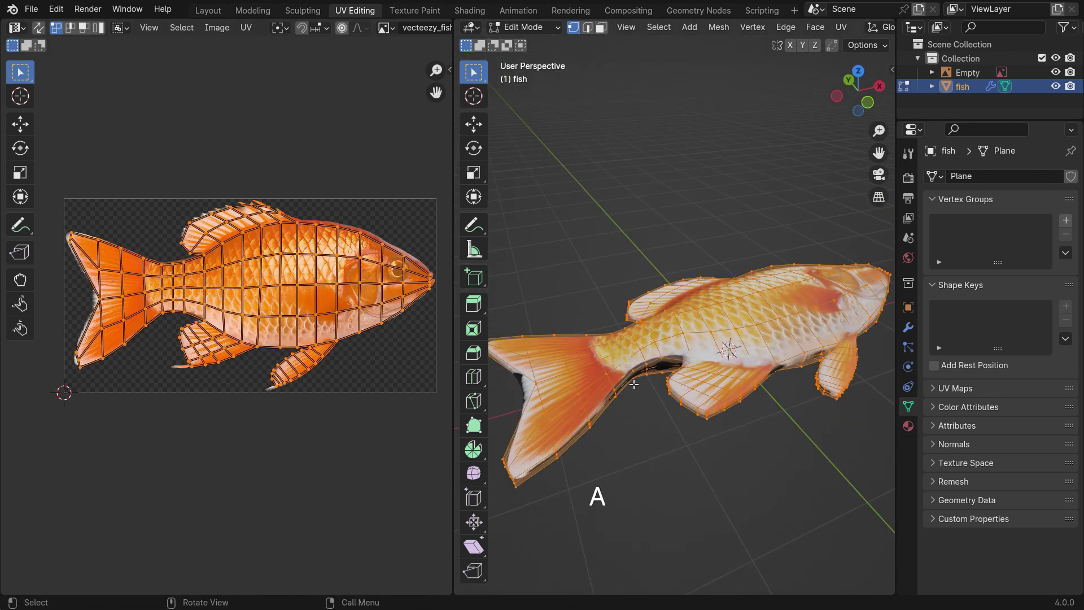
pyautogui.scroll(5, 169, 327)
pyautogui.moveTo(195, 311); pyautogui.dragTo(305, 350)
pyautogui.press('g')
pyautogui.click(272, 359)
pyautogui.moveTo(187, 370); pyautogui.dragTo(52, 469)
pyautogui.press('g')
pyautogui.click(193, 417)
# Move the next outlying UV vertex beneath the tail stem onto the goldfish image
pyautogui.moveTo(135, 361); pyautogui.dragTo(287, 288, button='middle')
pyautogui.click(239, 434)
pyautogui.scroll(-3, 160, 507)
pyautogui.scroll(3, 389, 396)
pyautogui.moveTo(350, 378); pyautogui.dragTo(376, 412)
pyautogui.press('g')
pyautogui.click(361, 398)
# Move the UV vertices at the tail fin's lower tip and adjoining lower edge onto the coloured part of the image
pyautogui.moveTo(593, 395); pyautogui.dragTo(706, 333, button='middle')
pyautogui.moveTo(57, 496); pyautogui.dragTo(449, 381, button='middle')
pyautogui.moveTo(101, 484); pyautogui.dragTo(178, 529)
pyautogui.press('g')
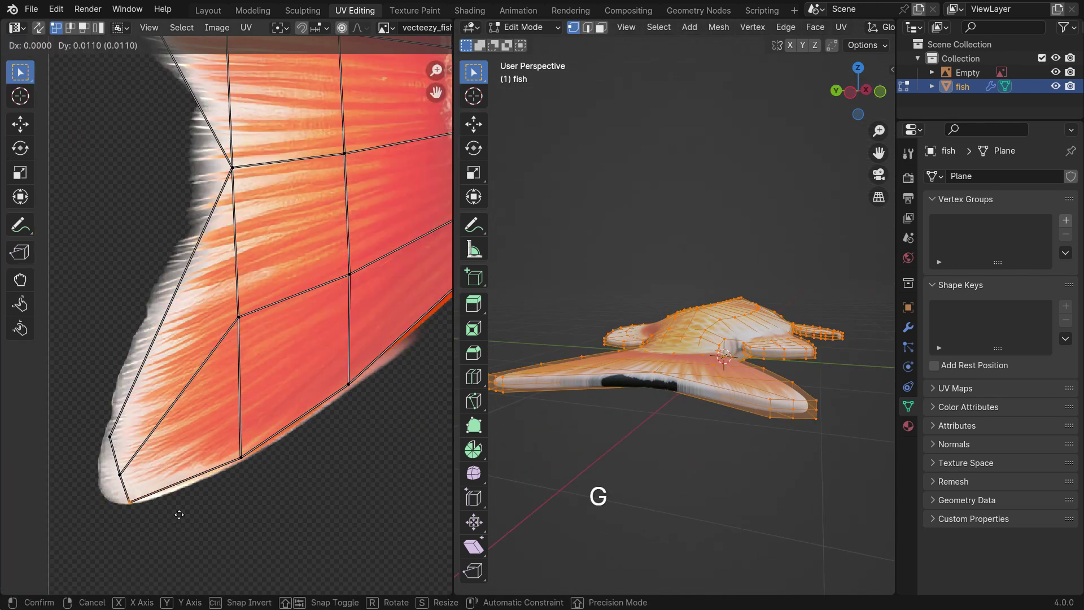
pyautogui.click(179, 511)
pyautogui.scroll(-1, 183, 238)
pyautogui.moveTo(232, 298); pyautogui.dragTo(310, 367)
pyautogui.press('g')
pyautogui.click(298, 350)
# Adjust the UV vertices along the tail fin's edge so they lie within the goldfish image
pyautogui.moveTo(751, 381); pyautogui.dragTo(807, 391, button='middle')
pyautogui.scroll(3, 790, 383)
pyautogui.moveTo(440, 208); pyautogui.dragTo(170, 287, button='middle')
pyautogui.scroll(3, 169, 288)
pyautogui.moveTo(269, 294); pyautogui.dragTo(351, 333)
pyautogui.press('g')
pyautogui.click(346, 321)
pyautogui.moveTo(219, 246); pyautogui.dragTo(261, 277)
pyautogui.press('g')
pyautogui.click(285, 269)
pyautogui.moveTo(621, 350); pyautogui.dragTo(621, 357, button='middle')
pyautogui.moveTo(333, 295); pyautogui.dragTo(368, 339)
pyautogui.press('g')
pyautogui.click(387, 343)
# Move the UV vertex farther along the tail toward the body inside the goldfish image
pyautogui.moveTo(599, 357); pyautogui.dragTo(722, 353, button='middle')
pyautogui.moveTo(393, 65); pyautogui.dragTo(180, 254, button='middle')
pyautogui.scroll(-1, 180, 254)
pyautogui.moveTo(357, 230); pyautogui.dragTo(217, 280)
pyautogui.press('g')
pyautogui.click(243, 288)
pyautogui.scroll(-2, 246, 288)
# Move two groups of outlying UV vertices on the fish's underside inside the goldfish image
pyautogui.moveTo(616, 372); pyautogui.dragTo(728, 395, button='middle')
pyautogui.scroll(6, 226, 389)
pyautogui.scroll(-7, 349, 380)
pyautogui.moveTo(564, 384); pyautogui.dragTo(723, 389, button='middle')
pyautogui.scroll(3, 155, 480)
pyautogui.moveTo(128, 427); pyautogui.dragTo(248, 528)
pyautogui.press('g')
pyautogui.click(304, 506)
pyautogui.moveTo(204, 384); pyautogui.dragTo(319, 489)
pyautogui.press('g')
pyautogui.click(327, 491)
# Refine the neighbouring lower-edge UV vertices so none of them sit over the transparent background
pyautogui.scroll(2, 353, 361)
pyautogui.click(228, 383)
pyautogui.keyDown('shift'); pyautogui.moveTo(289, 446); pyautogui.dragTo(340, 487); pyautogui.keyUp('shift')
pyautogui.press('g')
pyautogui.click(344, 491)
pyautogui.keyDown('shift'); pyautogui.moveTo(391, 449); pyautogui.dragTo(392, 449); pyautogui.keyUp('shift')
pyautogui.press('g')
pyautogui.click(397, 457)
pyautogui.scroll(-4, 320, 420)
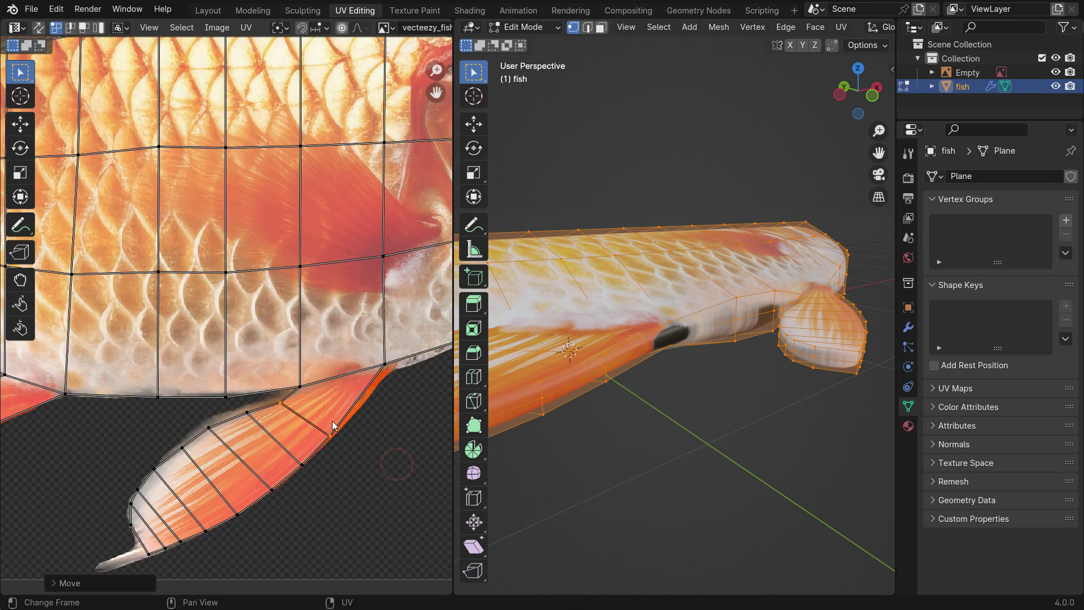
# Reposition the UV vertices around the base of the front lower fin to match the image
pyautogui.scroll(4, 377, 391)
pyautogui.click(256, 385)
pyautogui.press('g')
pyautogui.click(274, 385)
pyautogui.scroll(-2, 648, 360)
pyautogui.scroll(3, 283, 417)
pyautogui.press('g')
pyautogui.click(250, 421)
pyautogui.scroll(-4, 193, 415)
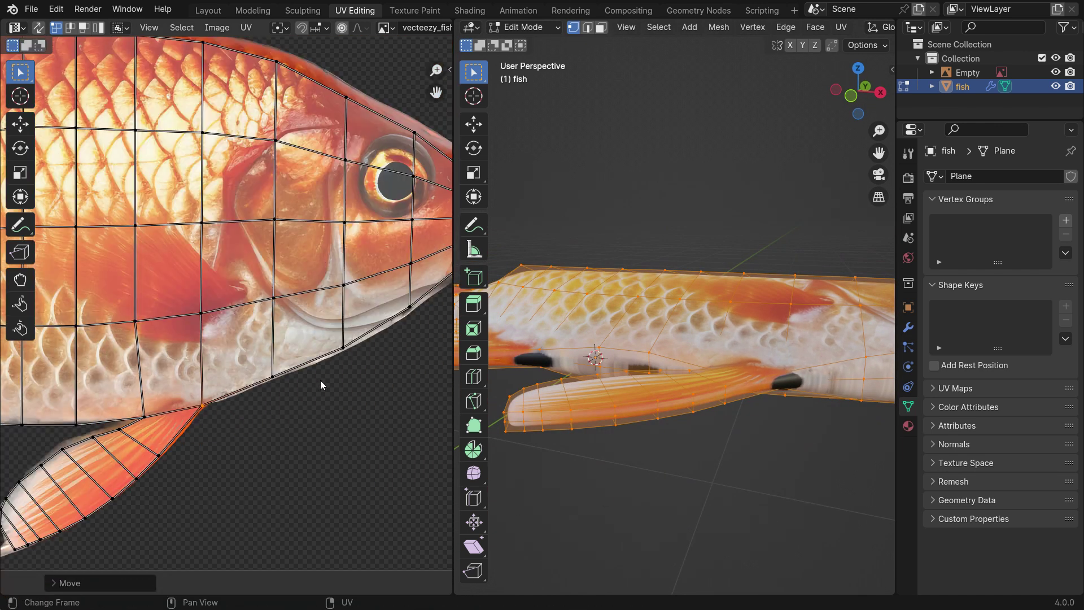
# Move the belly-edge UV vertices near the front lower fin's base onto the fish's scales
pyautogui.moveTo(320, 380); pyautogui.dragTo(395, 377, button='middle')
pyautogui.scroll(4, 226, 412)
pyautogui.click(231, 413)
pyautogui.press('g')
pyautogui.click(282, 423)
pyautogui.scroll(-5, 198, 436)
pyautogui.scroll(3, 279, 415)
pyautogui.moveTo(310, 361); pyautogui.dragTo(217, 432)
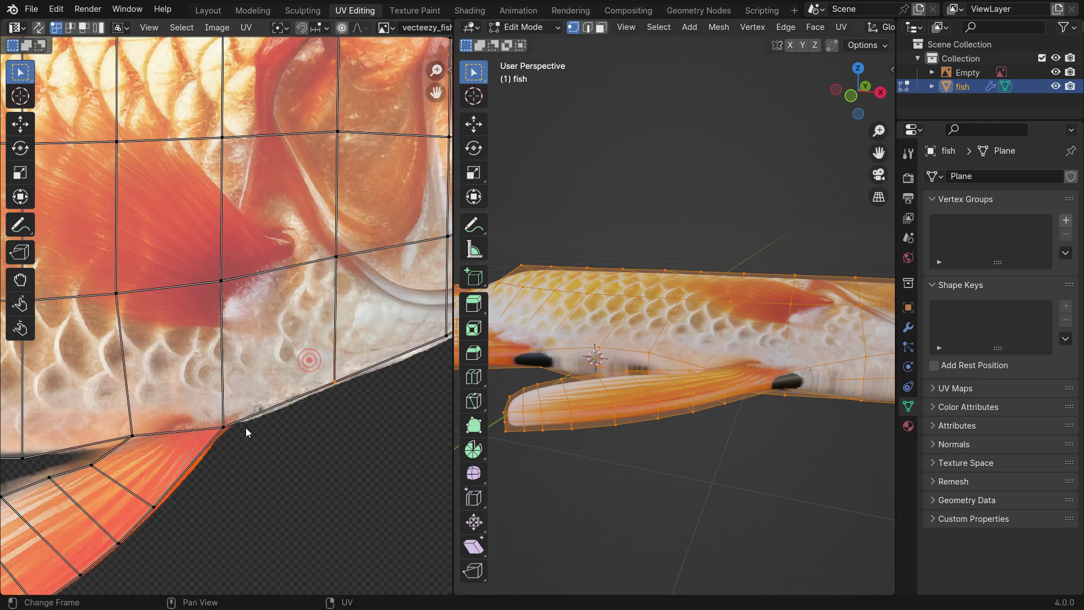
pyautogui.press('g')
pyautogui.click(276, 438)
# Move the UV vertices on the belly edge between the two lower fins along Y to fit the fish image
pyautogui.scroll(-4, 347, 420)
pyautogui.moveTo(632, 395); pyautogui.dragTo(677, 396, button='middle')
pyautogui.scroll(3, 166, 452)
pyautogui.moveTo(177, 398); pyautogui.dragTo(290, 421)
pyautogui.press('g')
pyautogui.press('y')
pyautogui.click(288, 413)
pyautogui.click(117, 414)
pyautogui.press('g')
pyautogui.press('y')
pyautogui.click(154, 426)
pyautogui.moveTo(610, 316); pyautogui.dragTo(709, 377, button='middle')
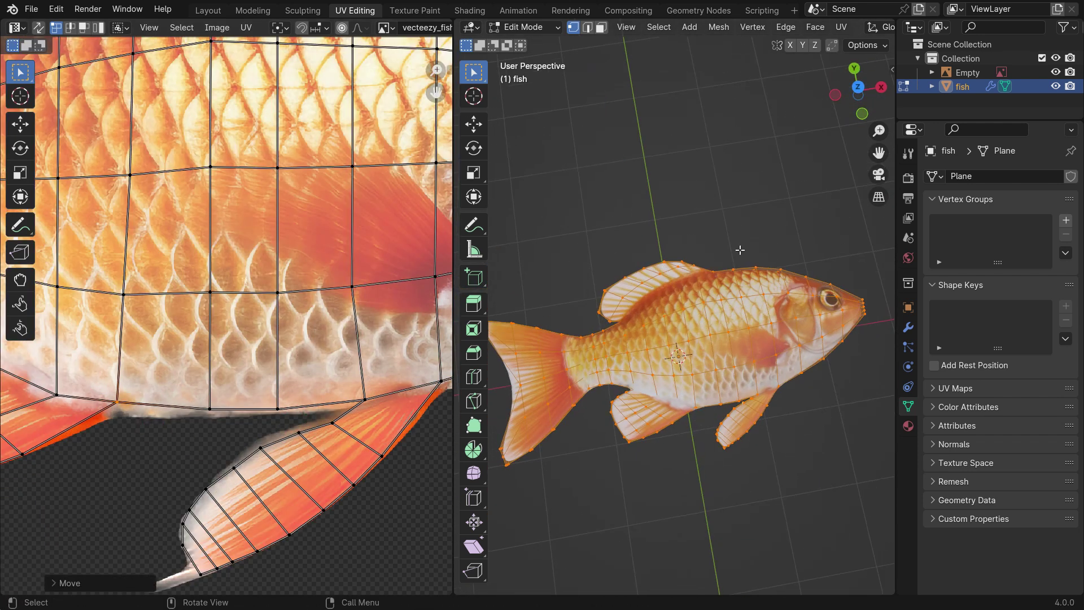
# Return to Object Mode and, in the Shading workspace, set the Principled BSDF Roughness to 0.1
pyautogui.press('Tab')
pyautogui.moveTo(728, 321); pyautogui.dragTo(740, 300, button='middle')
pyautogui.click(469, 10)
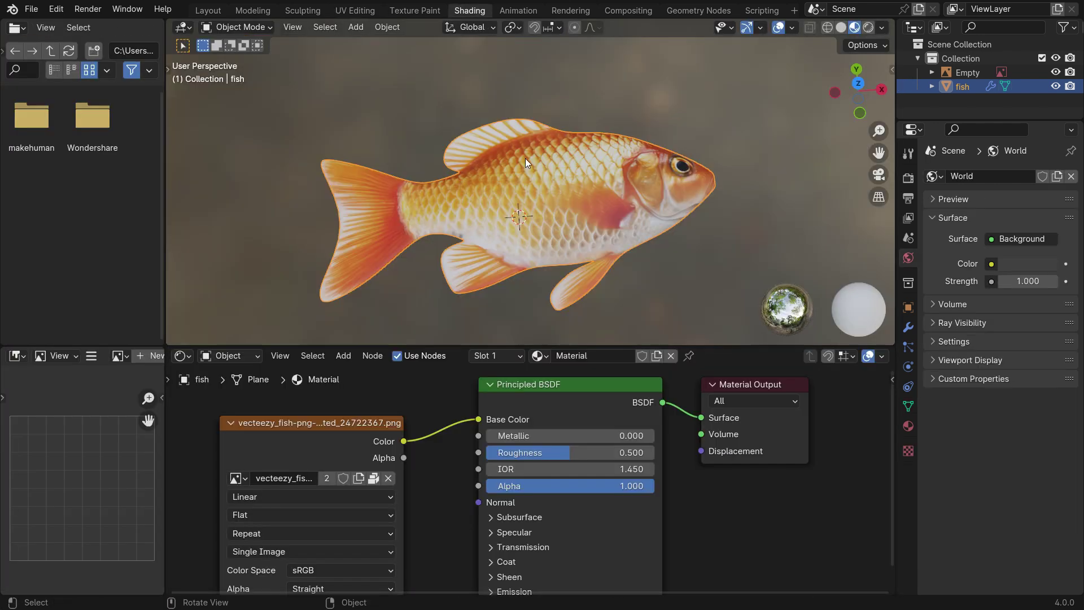
pyautogui.moveTo(530, 172)
pyautogui.mouseDown(button='middle')
pyautogui.moveTo(579, 147)
pyautogui.moveTo(538, 111)
pyautogui.moveTo(300, 164)
pyautogui.moveTo(553, 260)
pyautogui.mouseUp(button='middle')
pyautogui.scroll(4, 533, 438)
pyautogui.moveTo(565, 458); pyautogui.dragTo(519, 458)
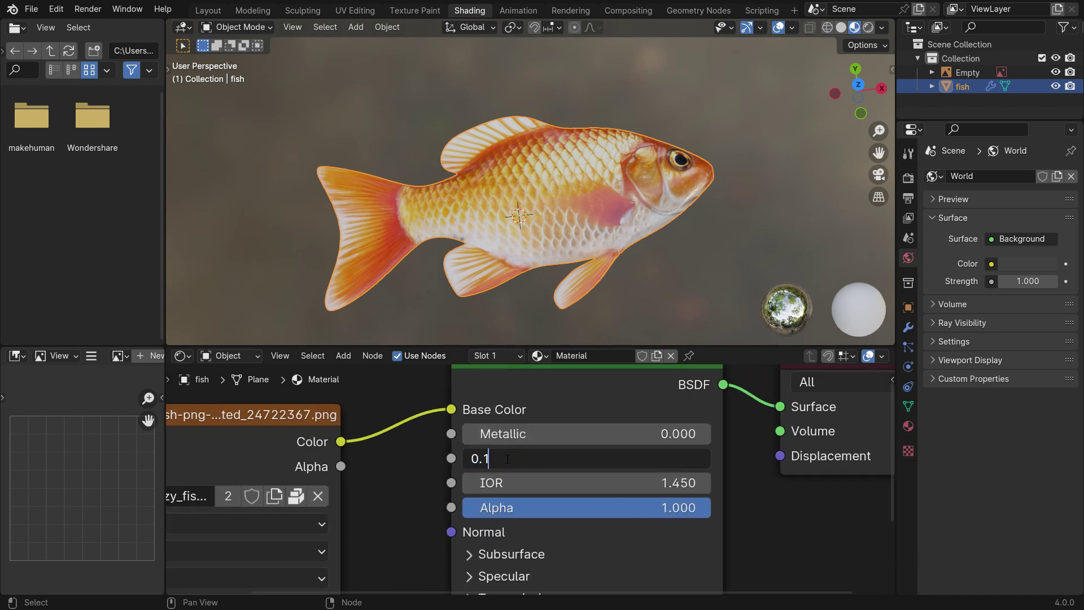
pyautogui.moveTo(495, 311); pyautogui.dragTo(587, 222, button='middle')
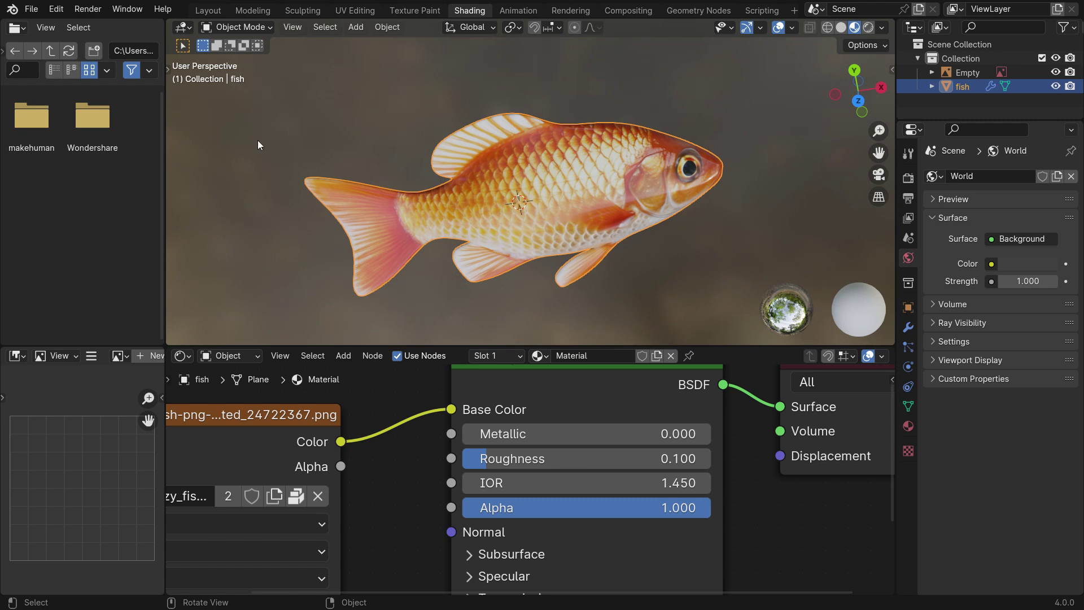
# In the Layout workspace, apply the fish's Subdivision modifier
pyautogui.click(208, 10)
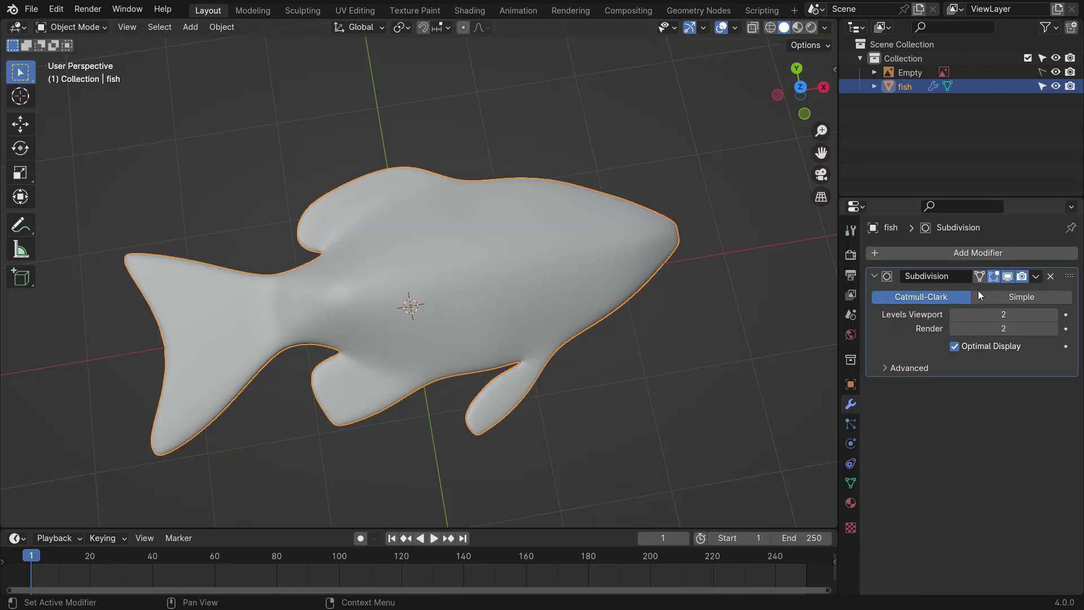
pyautogui.click(1037, 276)
pyautogui.click(1005, 290)
# Rotate the fish 90 degrees around the X axis and apply its rotation
pyautogui.moveTo(381, 320); pyautogui.dragTo(544, 355, button='middle')
pyautogui.write('rx90')
pyautogui.press('KP_Enter')
pyautogui.moveTo(573, 376); pyautogui.dragTo(530, 334, button='middle')
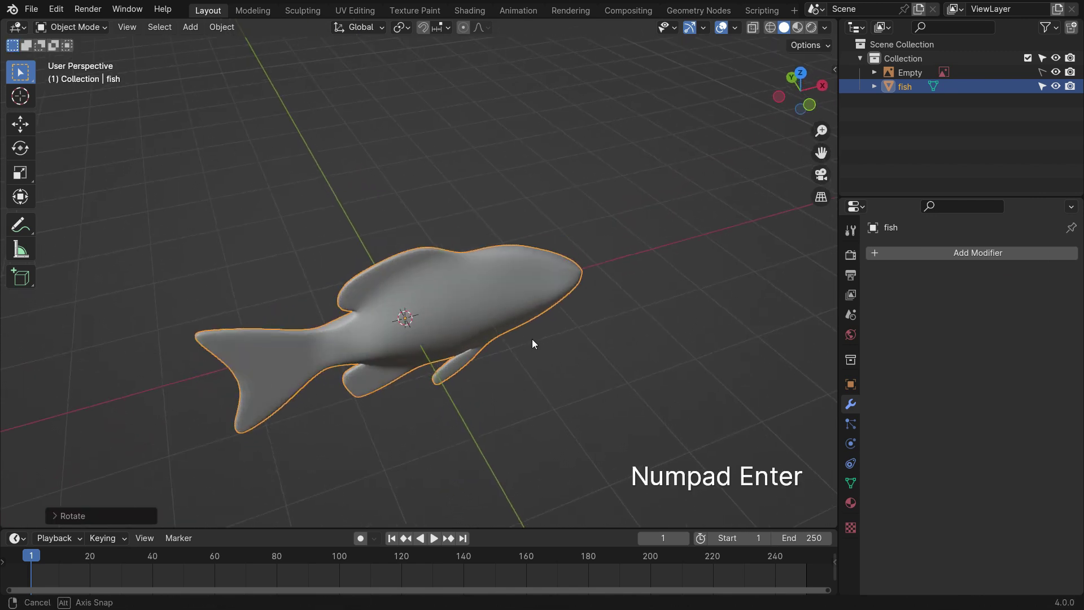
pyautogui.hotkey('ctrl', 'a')
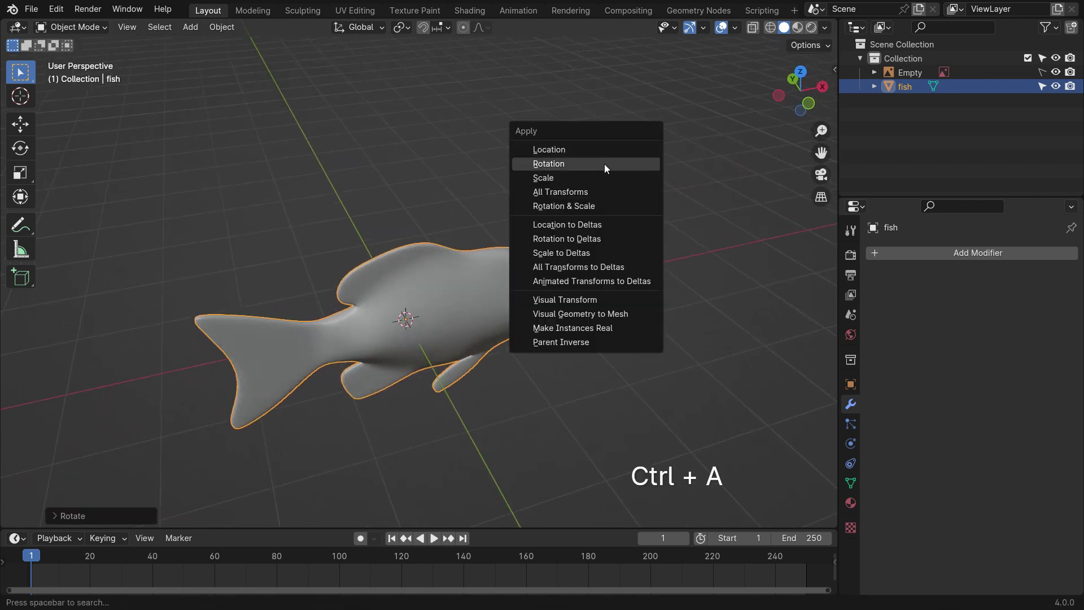
pyautogui.click(628, 163)
# Raise the fish along Z above the grid and move it about 14 m in the negative X direction
pyautogui.scroll(-5, 500, 401)
pyautogui.moveTo(500, 400); pyautogui.dragTo(485, 370, button='middle')
pyautogui.press('g')
pyautogui.press('z')
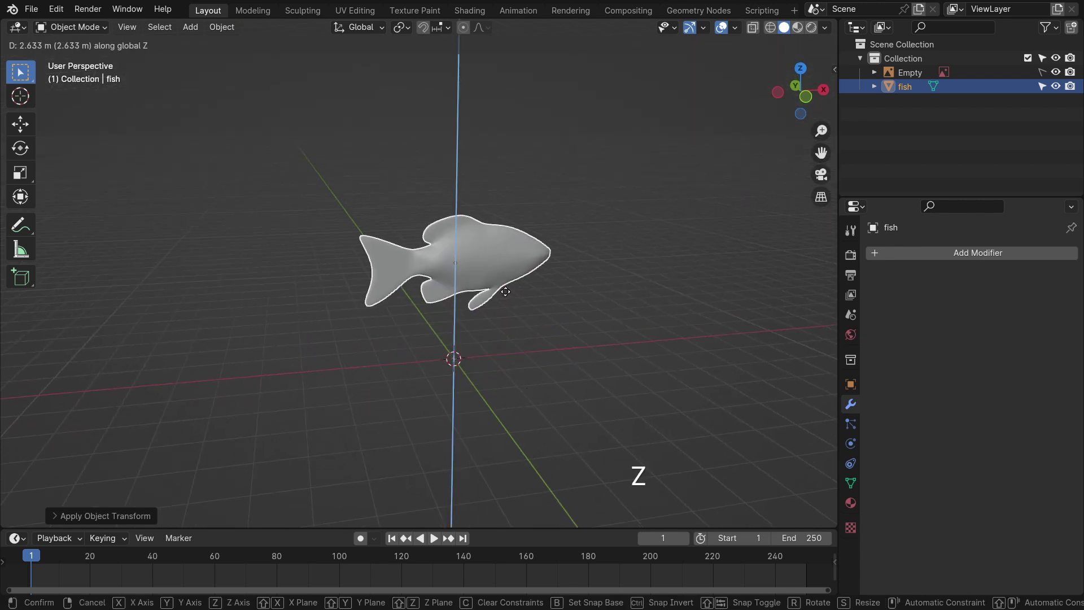
pyautogui.click(489, 142)
pyautogui.moveTo(493, 317); pyautogui.dragTo(523, 302, button='middle')
pyautogui.press('g')
pyautogui.press('x')
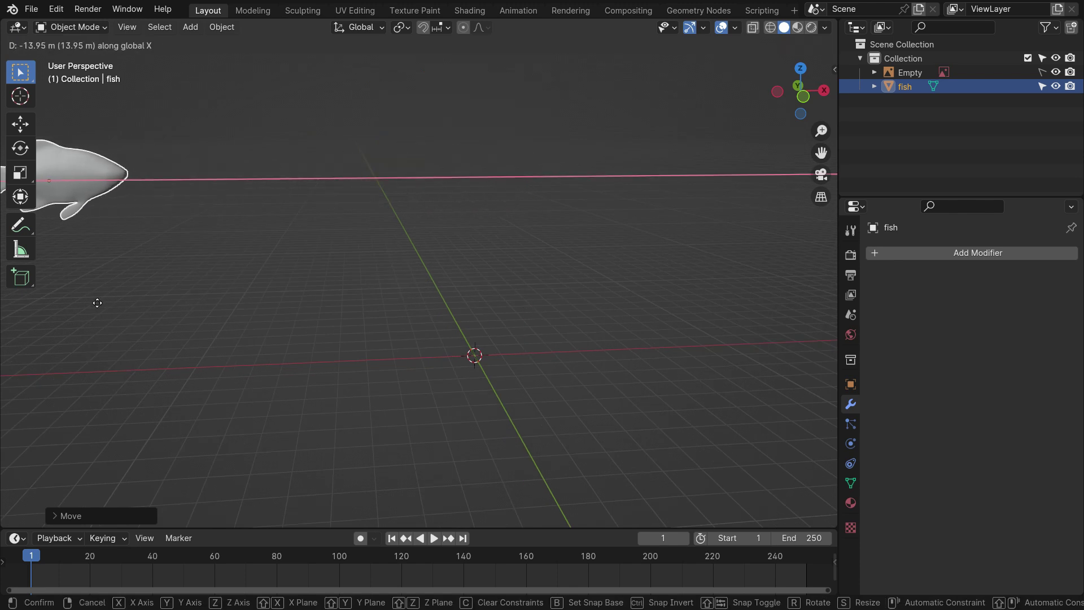
pyautogui.click(109, 303)
pyautogui.moveTo(108, 303); pyautogui.dragTo(274, 323, button='middle')
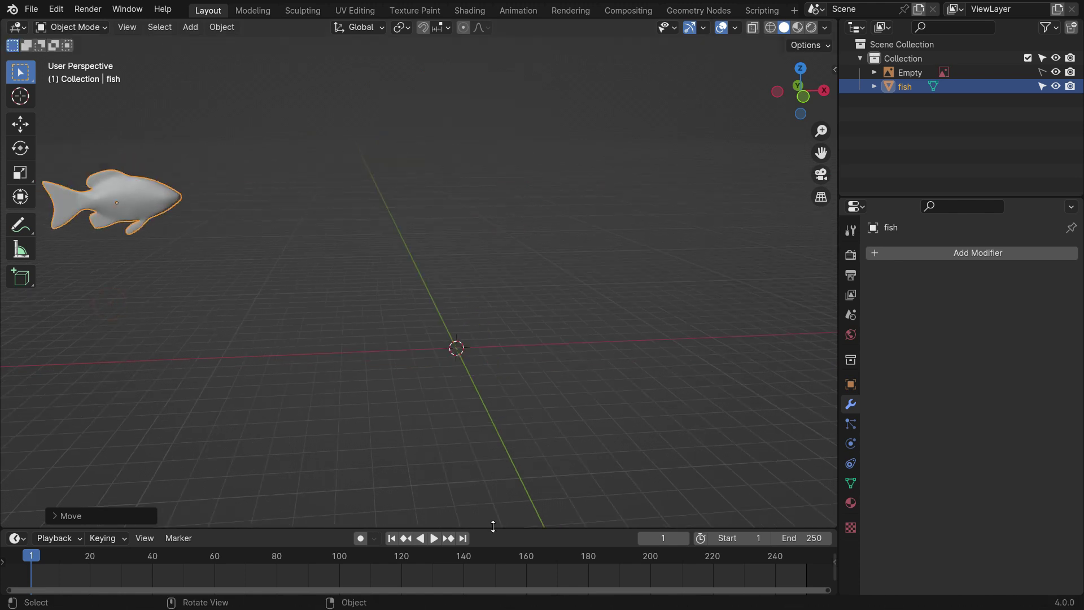
# Enlarge the timeline area and insert a keyframe for the fish's starting position at frame 1
pyautogui.moveTo(493, 527); pyautogui.dragTo(460, 445)
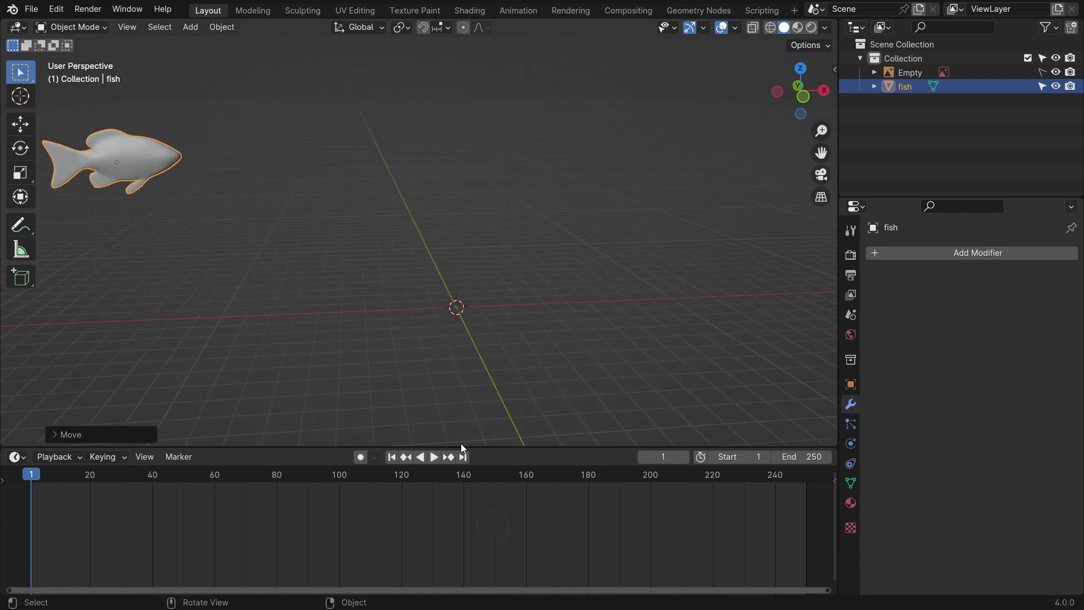
pyautogui.press('i')
pyautogui.click(465, 161)
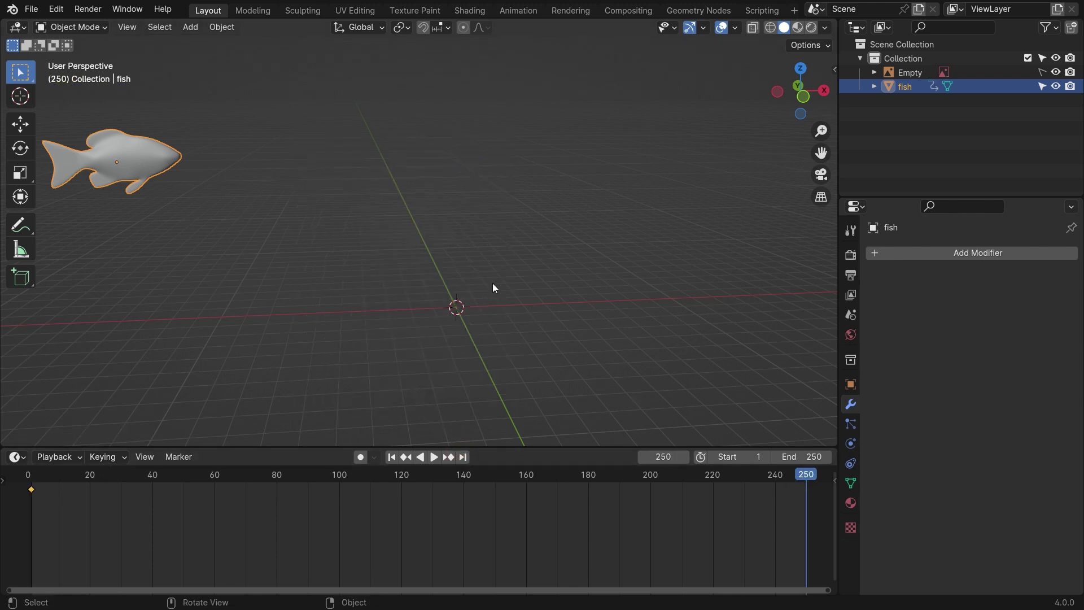
# At frame 250, move the fish along positive X to the far side of the scene and insert a keyframe
pyautogui.press('g')
pyautogui.press('x')
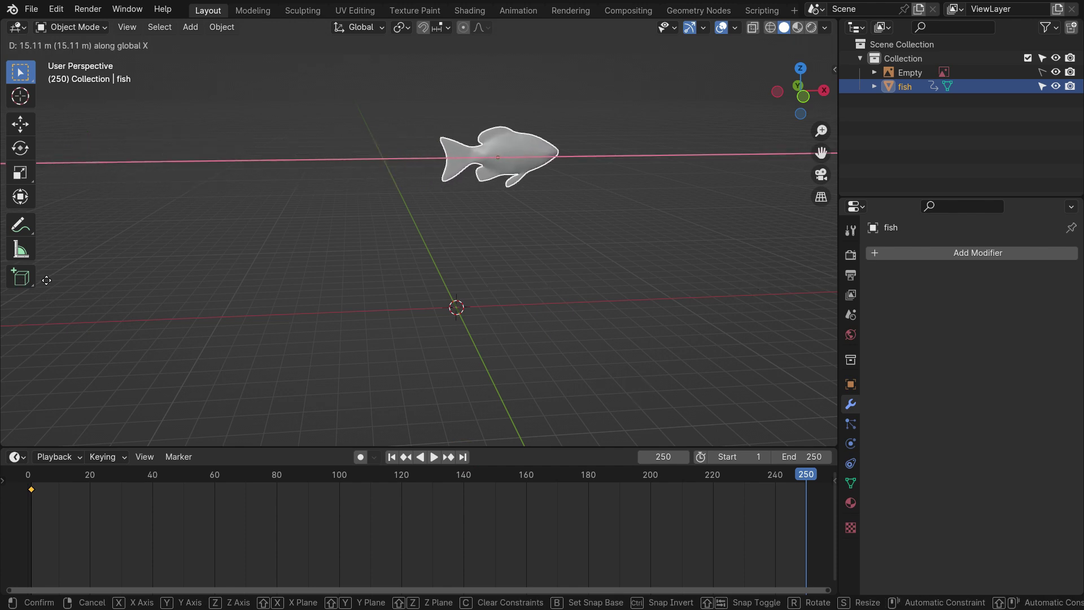
pyautogui.click(321, 270)
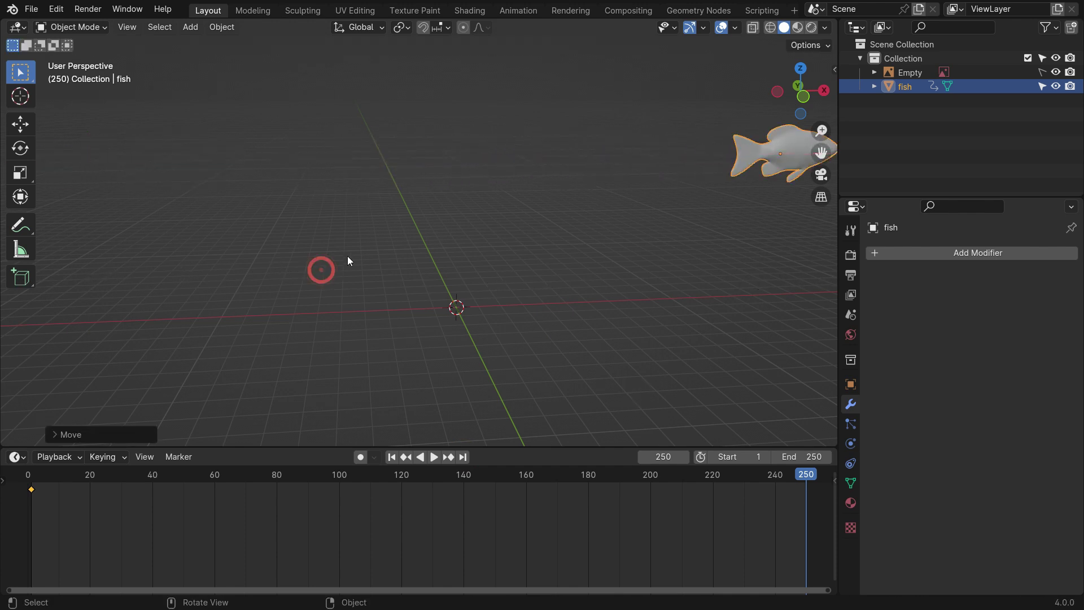
pyautogui.press('i')
pyautogui.click(549, 143)
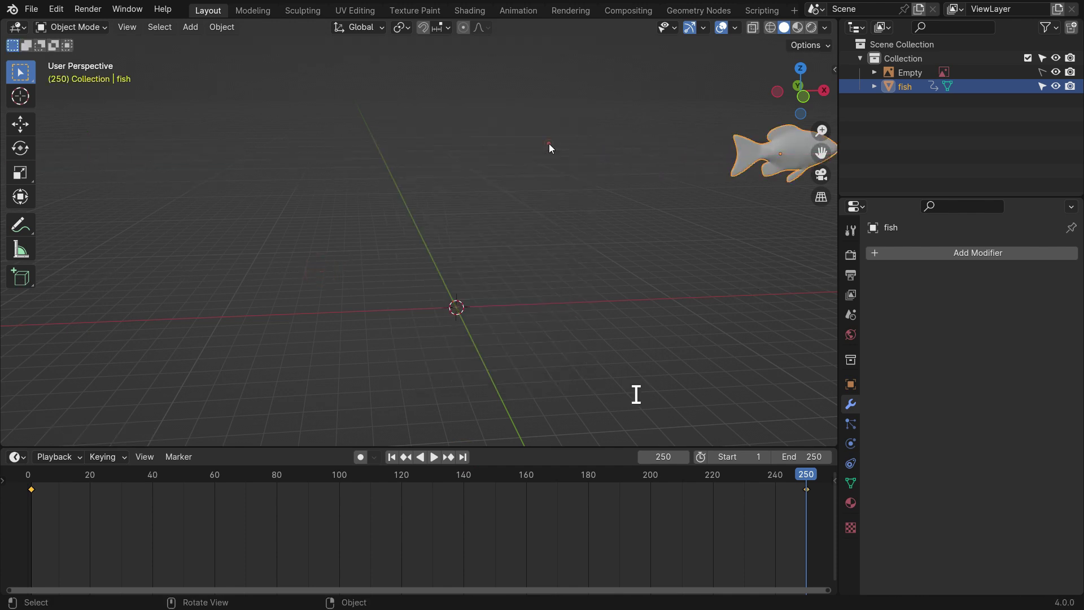
# Play the fish's movement from the start, stop it and return to frame 1
pyautogui.click(391, 457)
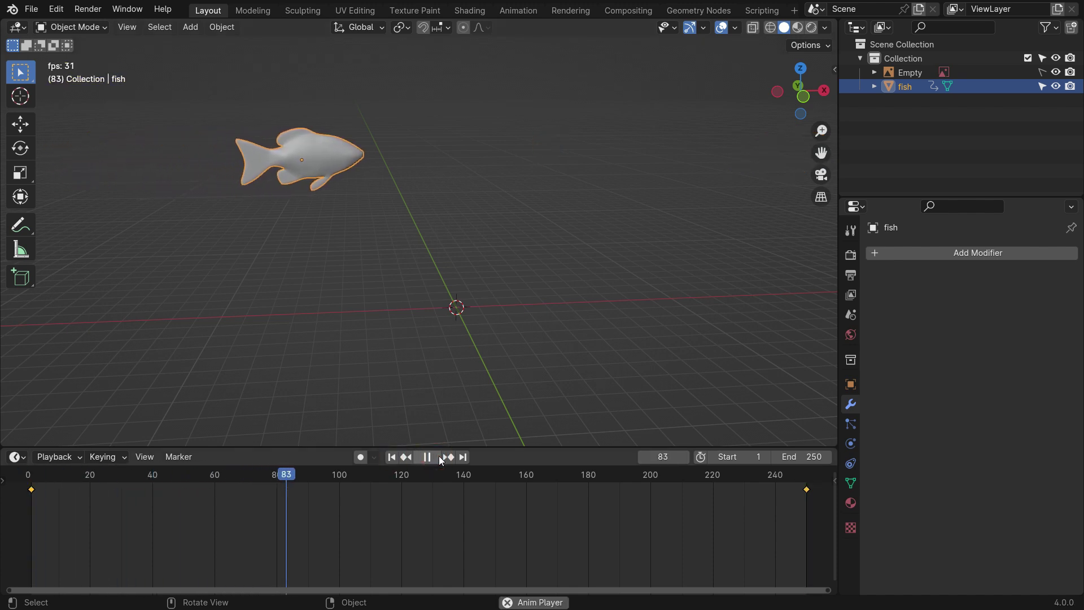
pyautogui.click(429, 457)
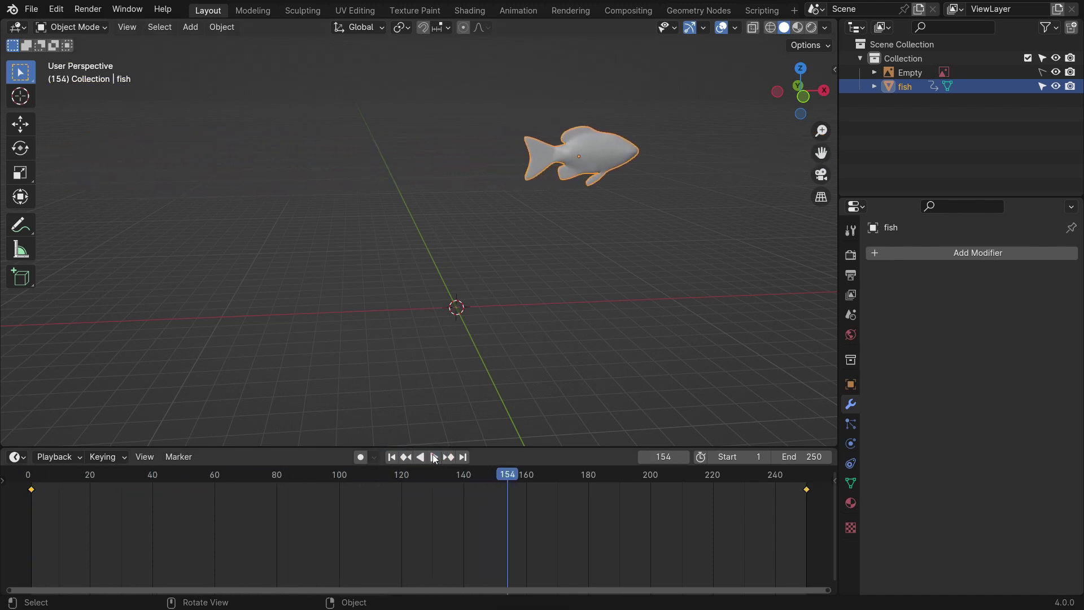
pyautogui.click(391, 457)
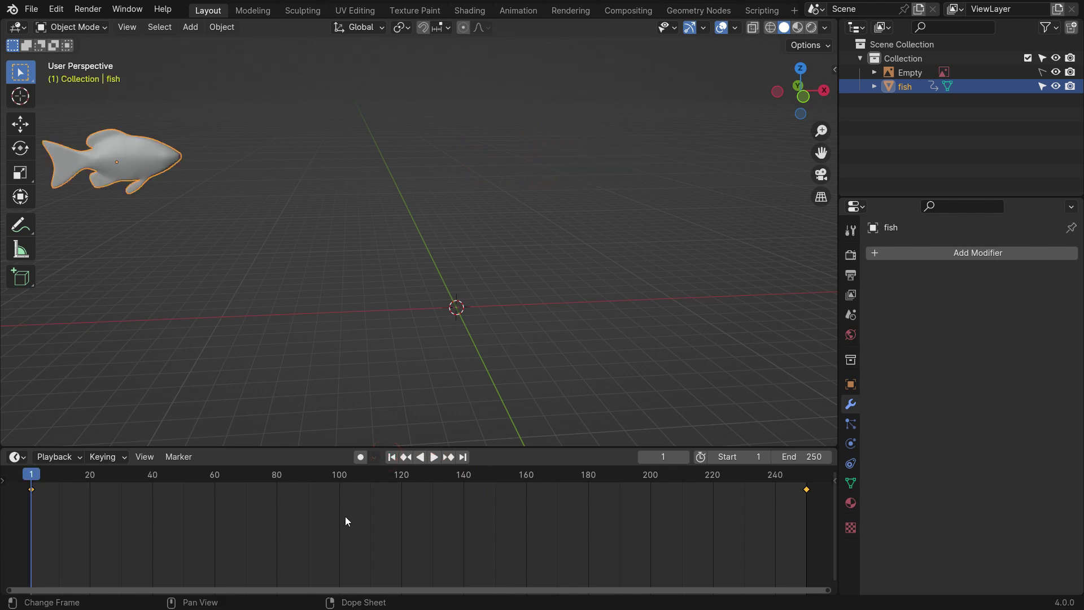
# Set the fish keyframes' interpolation to linear, play back the movement and return to frame 1
pyautogui.press('t')
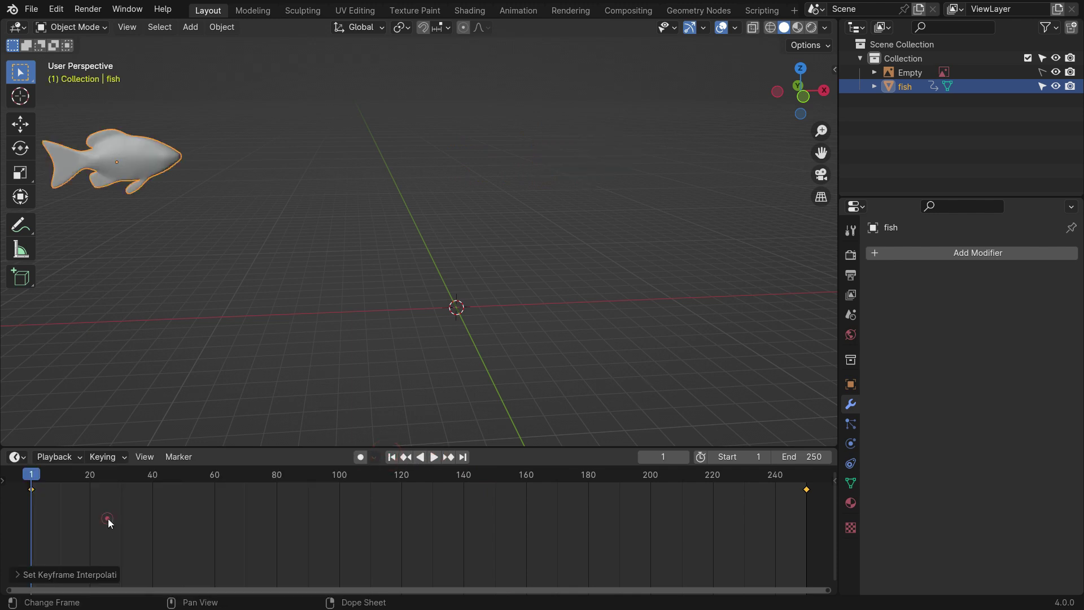
pyautogui.click(432, 457)
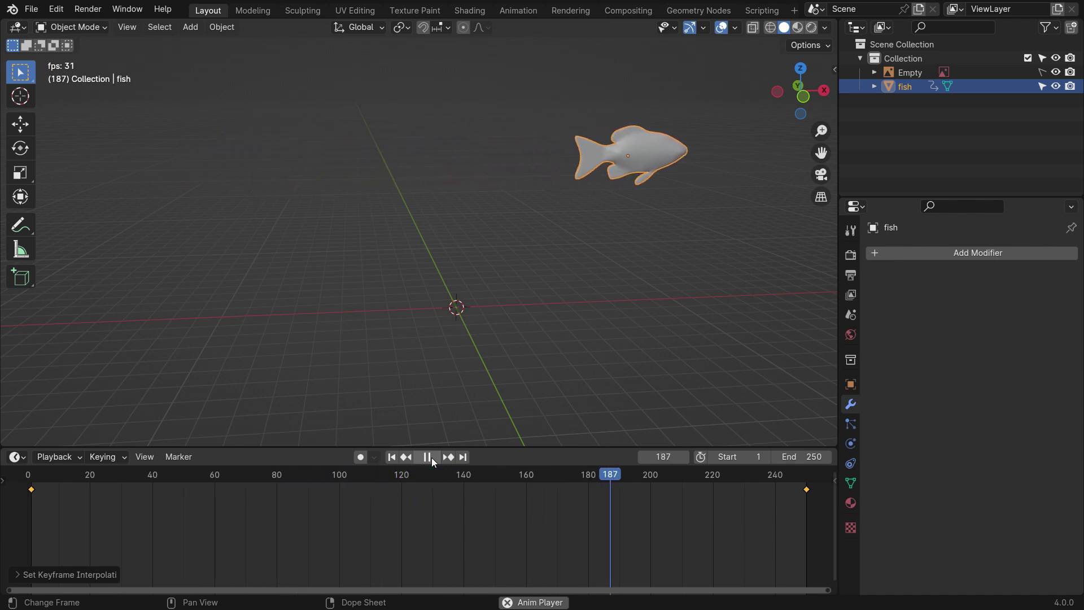
pyautogui.click(431, 457)
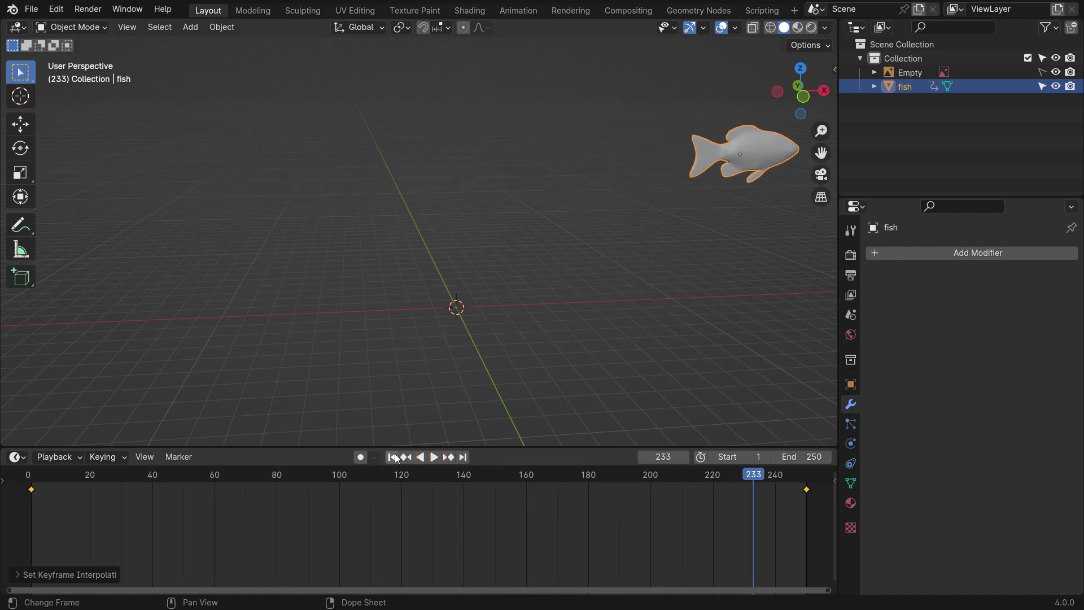
pyautogui.hotkey('shift', 'Left')
# Add a Displace modifier to the fish
pyautogui.click(907, 253)
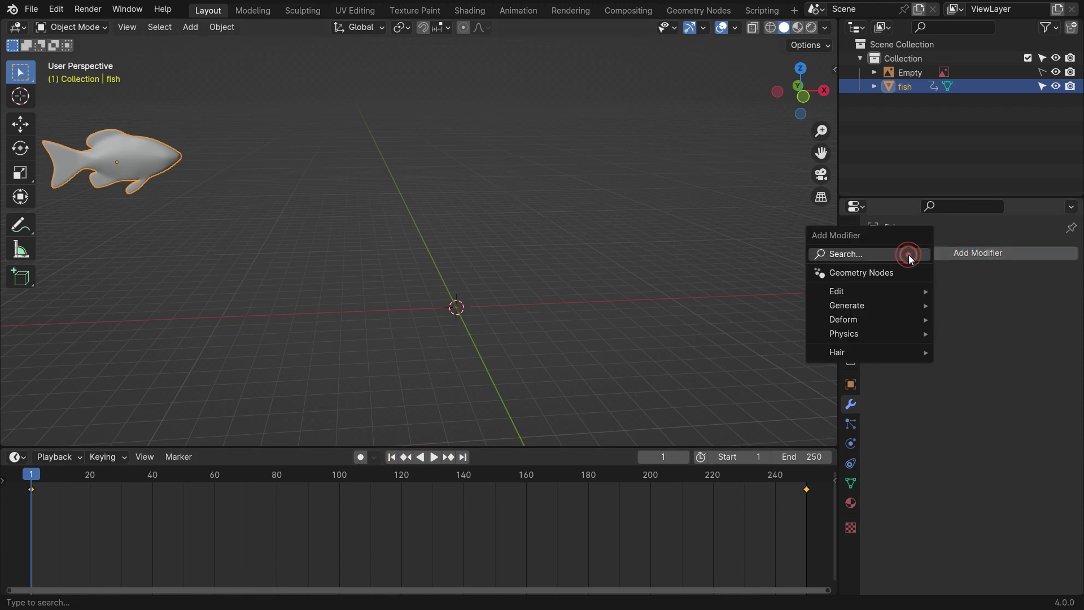
pyautogui.click(909, 255)
pyautogui.write('dis')
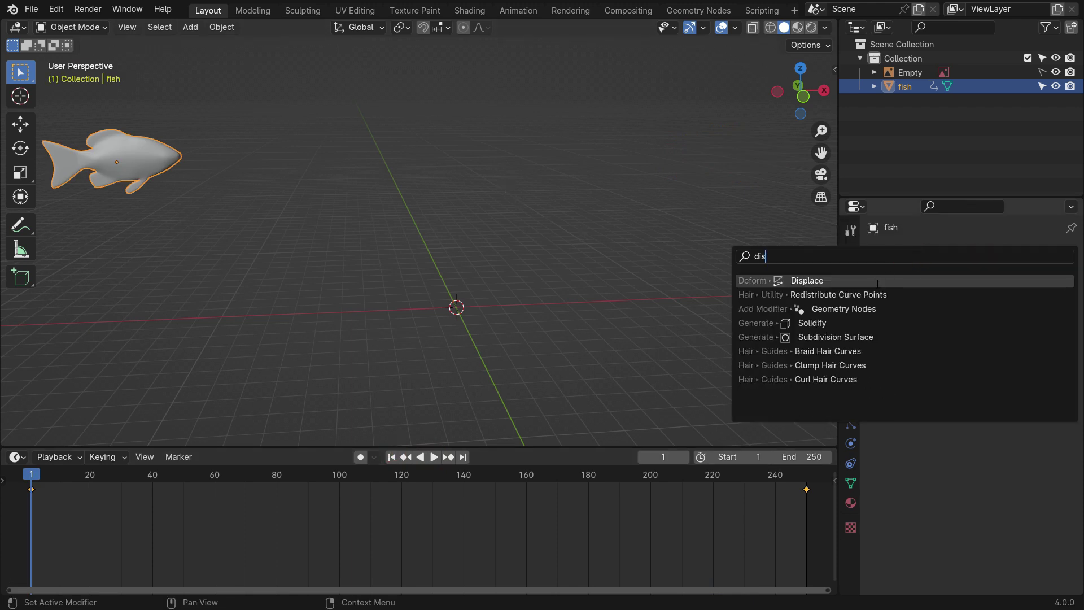
pyautogui.click(877, 282)
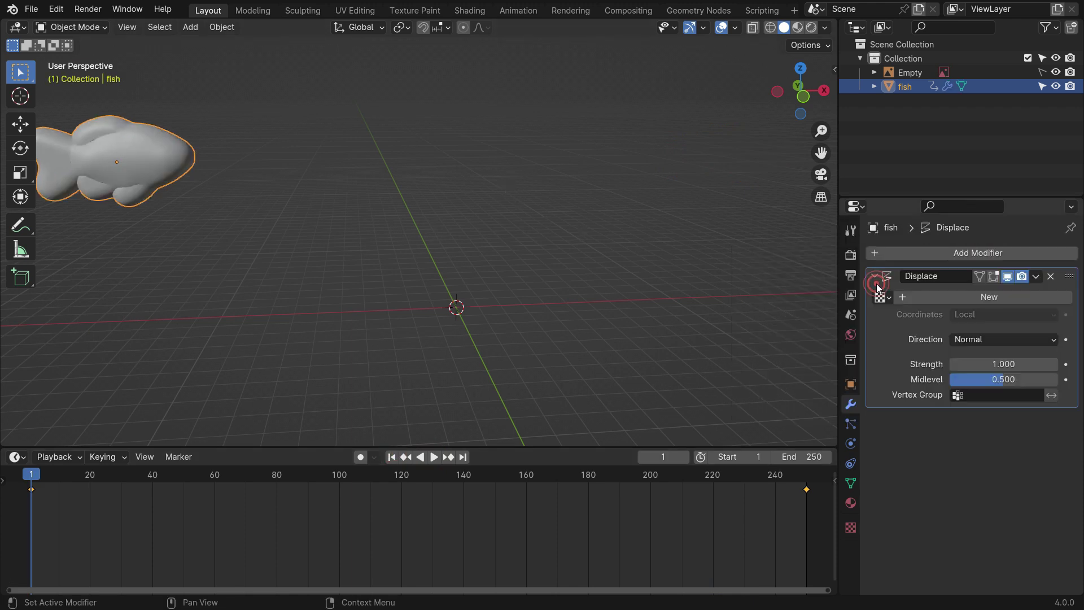
# Give the Displace modifier a new texture, Global coordinates, Y direction and a strength of 4
pyautogui.click(1016, 294)
pyautogui.click(995, 314)
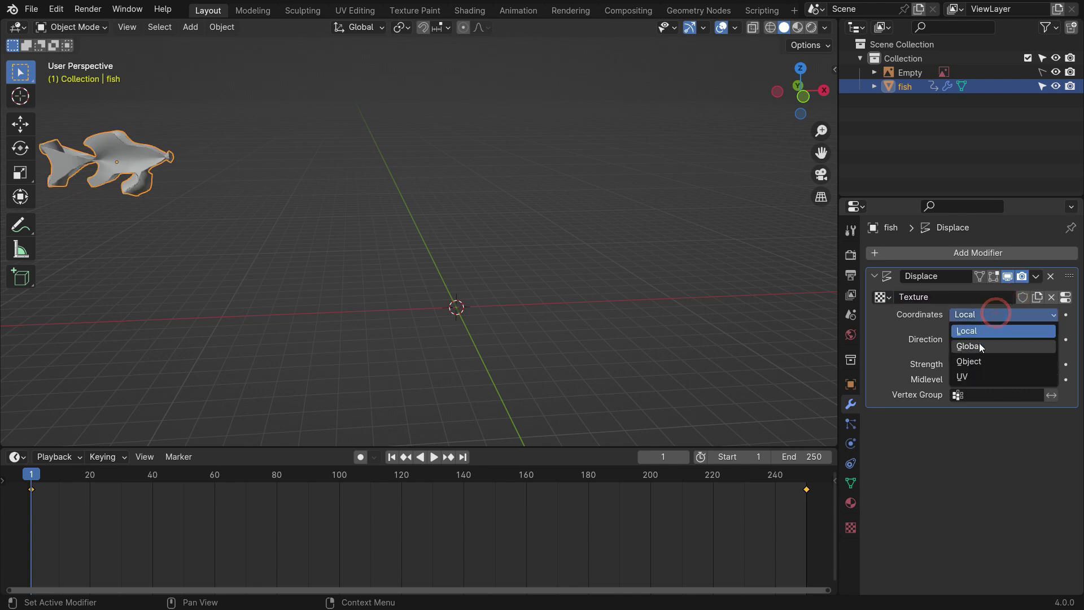
pyautogui.click(979, 345)
pyautogui.click(996, 339)
pyautogui.click(982, 371)
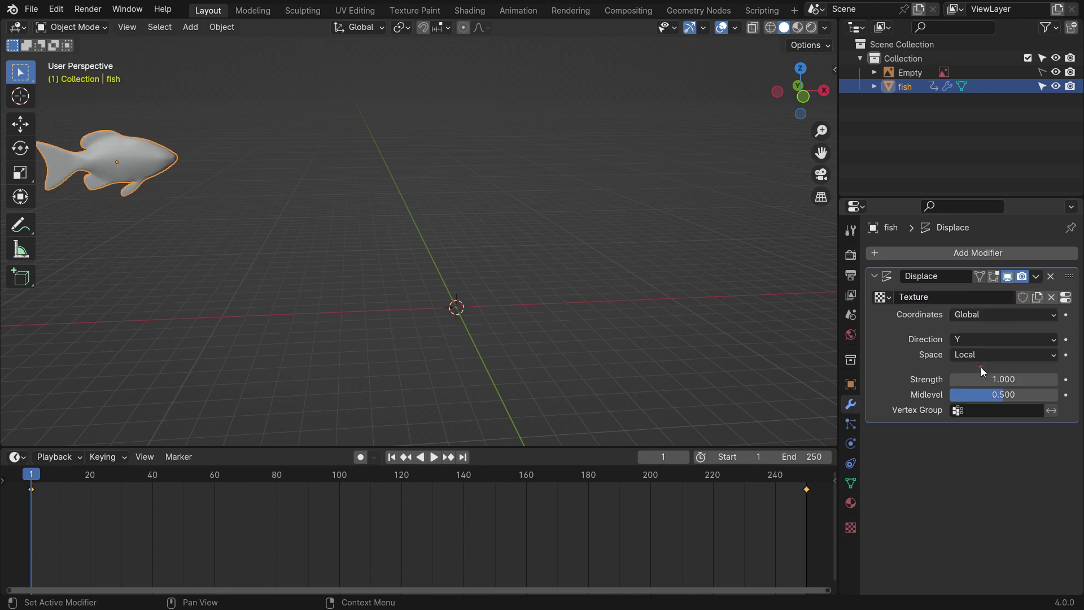
pyautogui.click(1006, 378)
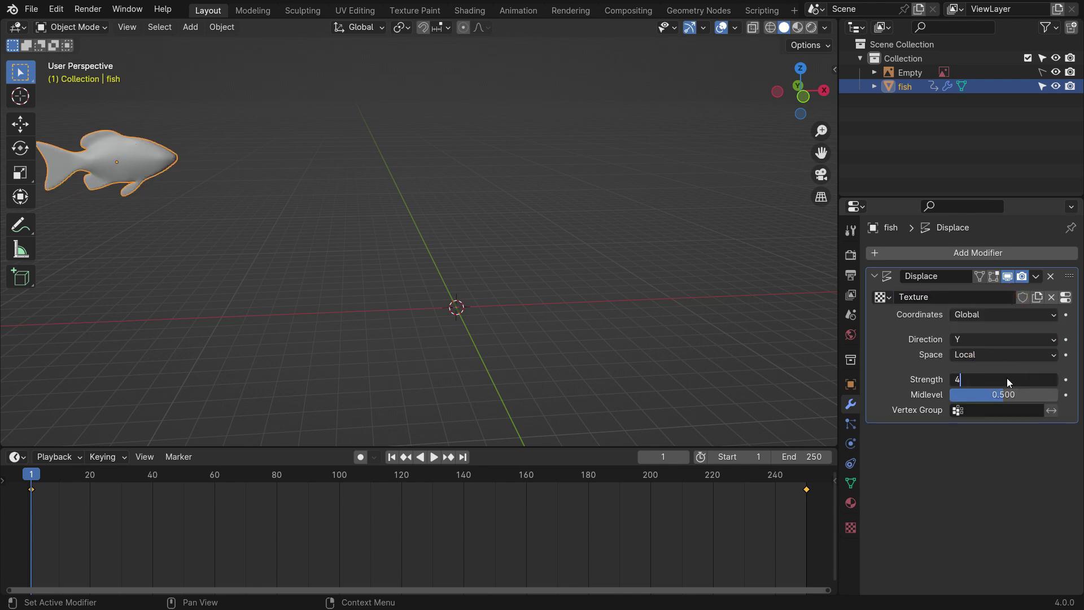
pyautogui.write('4')
pyautogui.press('Return')
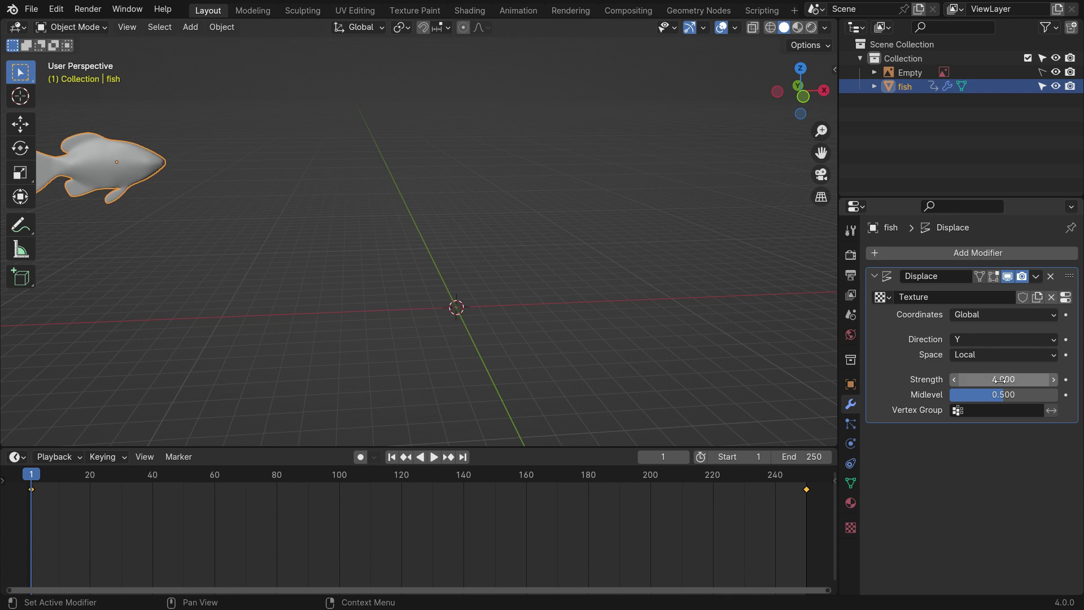
# Set the displacement texture's type to Clouds
pyautogui.click(851, 528)
pyautogui.click(960, 295)
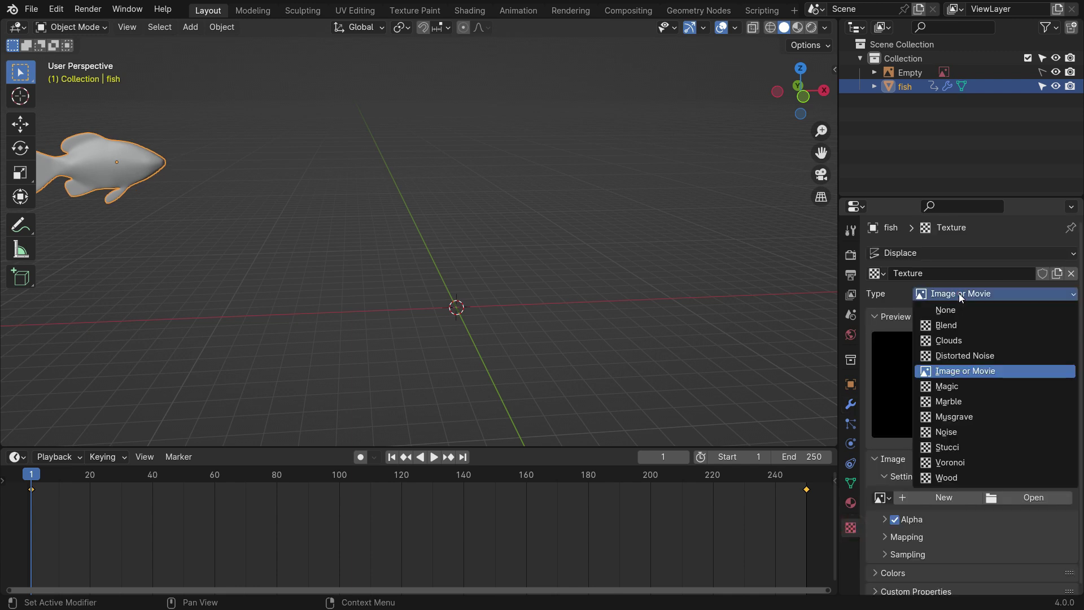
pyautogui.click(947, 341)
pyautogui.keyDown('shift'); pyautogui.moveTo(502, 245); pyautogui.dragTo(553, 247, button='middle'); pyautogui.keyUp('shift')
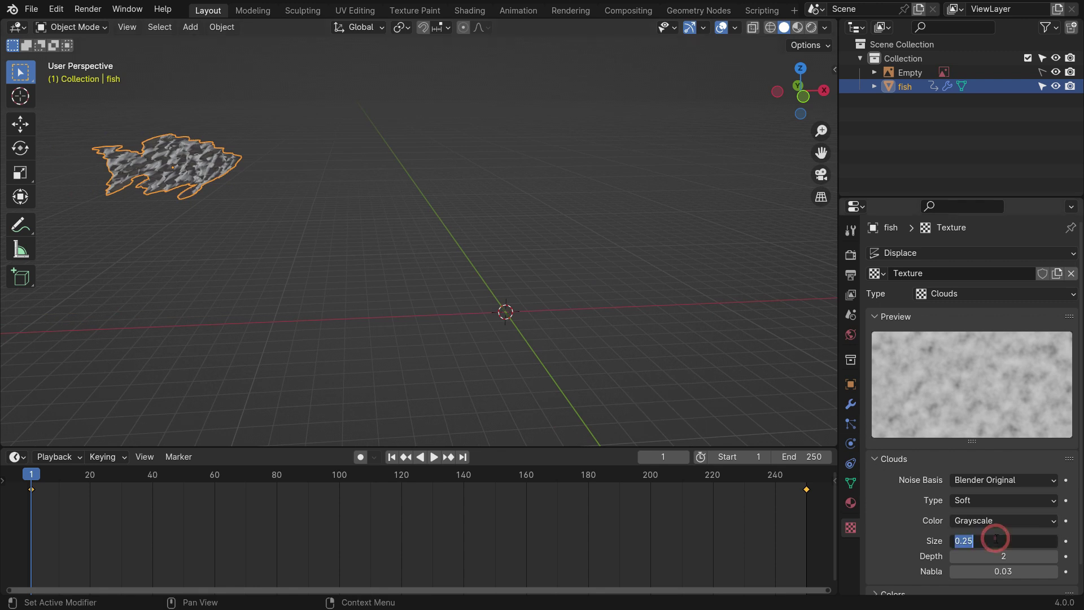
# Set the Clouds texture size to 10, play back the swimming animation and return to frame 1
pyautogui.write('10')
pyautogui.press('Return')
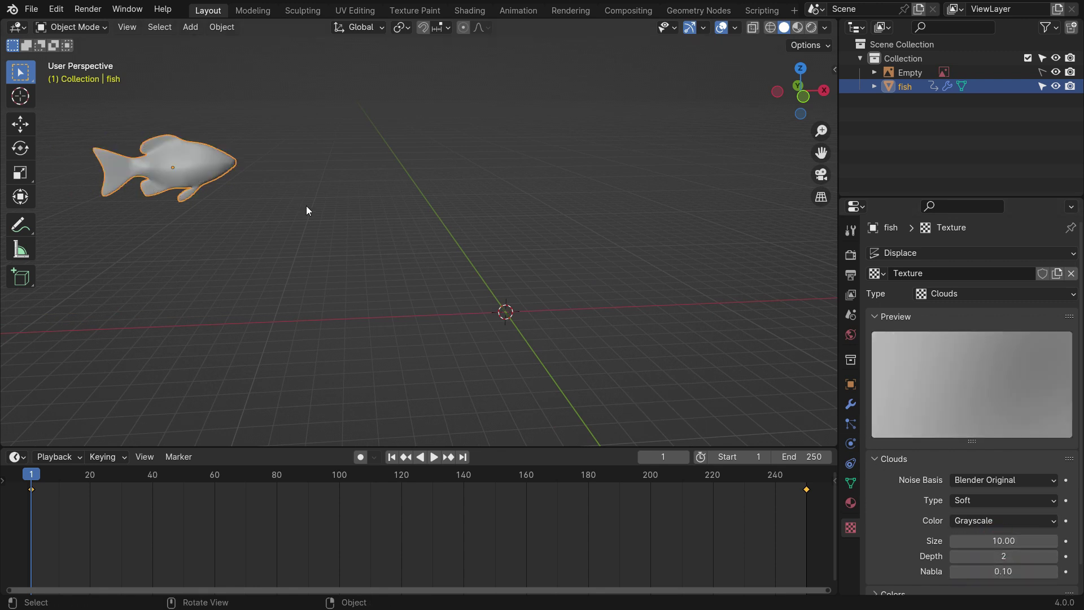
pyautogui.press('space')
pyautogui.moveTo(338, 261); pyautogui.dragTo(273, 256, button='middle')
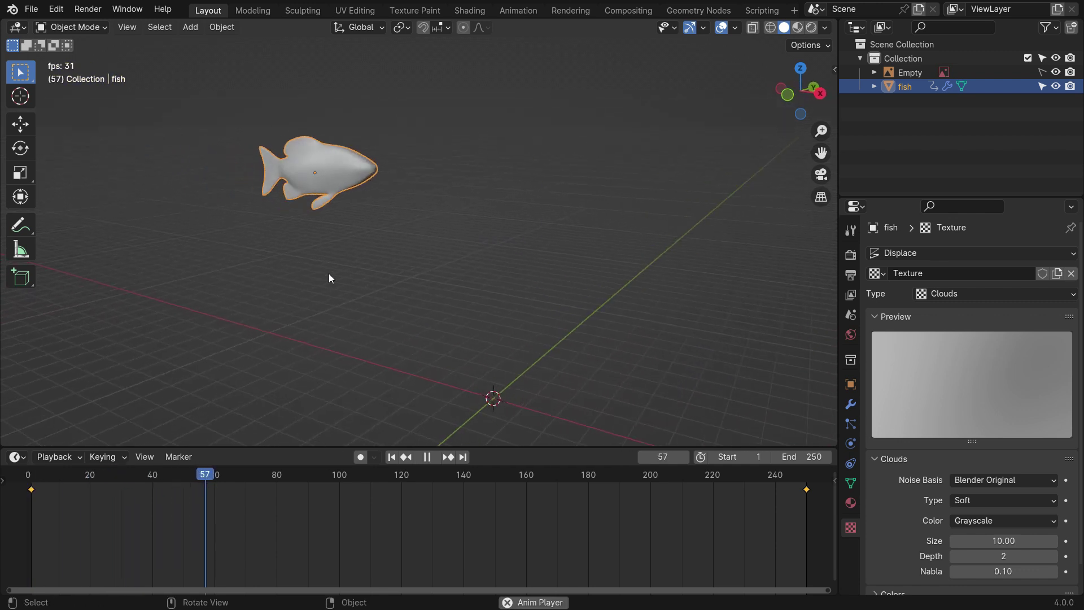
pyautogui.scroll(1, 507, 180)
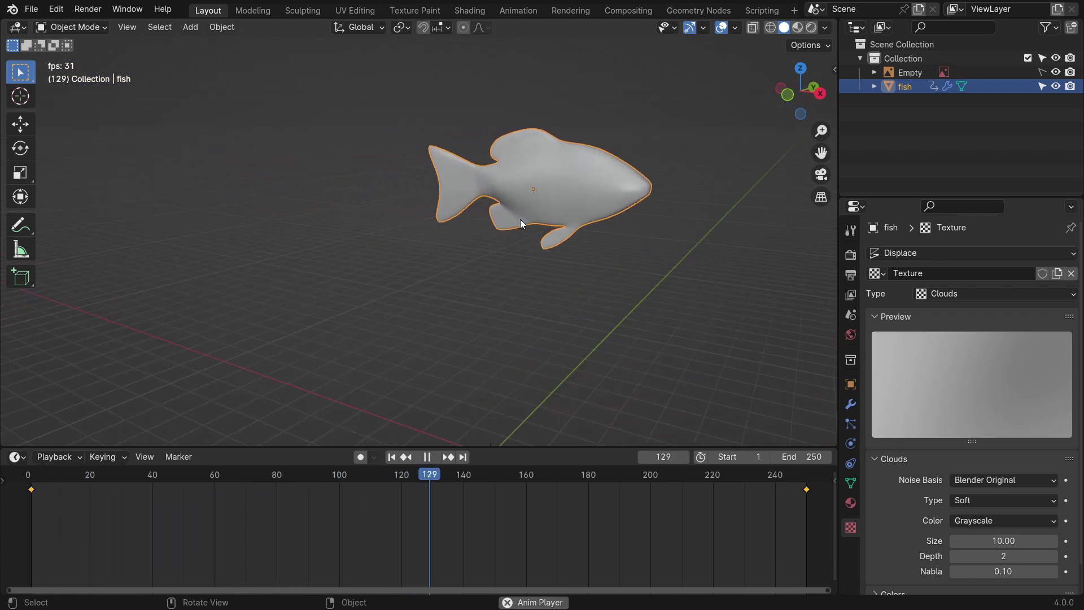
pyautogui.press('space')
pyautogui.hotkey('shift', 'Left')
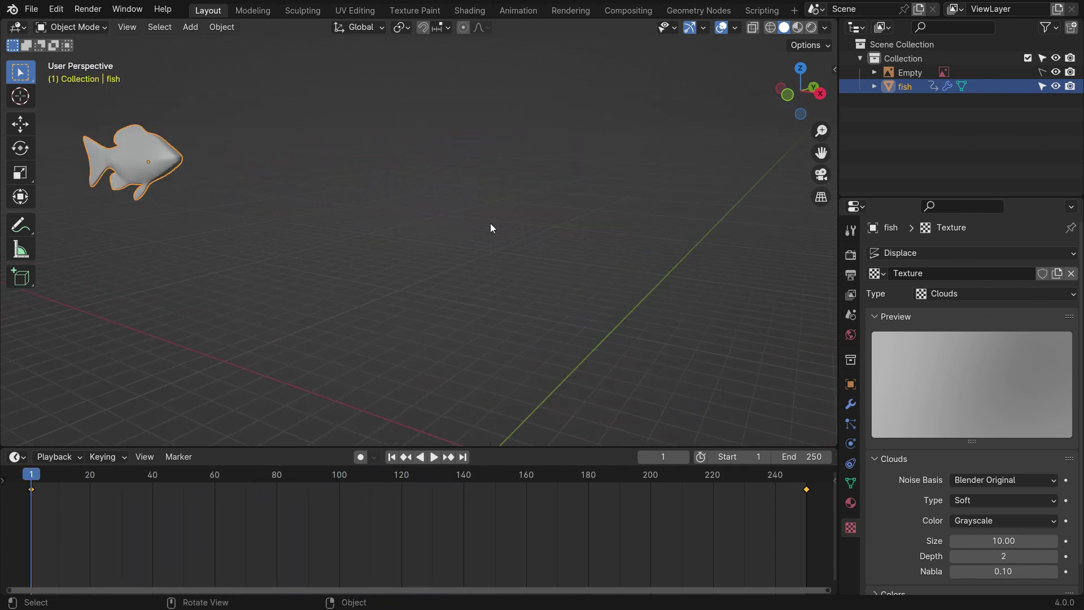
# In top view, duplicate the fish twice, placing one copy diagonally behind it on each side
pyautogui.moveTo(490, 228); pyautogui.dragTo(477, 282, button='middle')
pyautogui.press('KP_7')
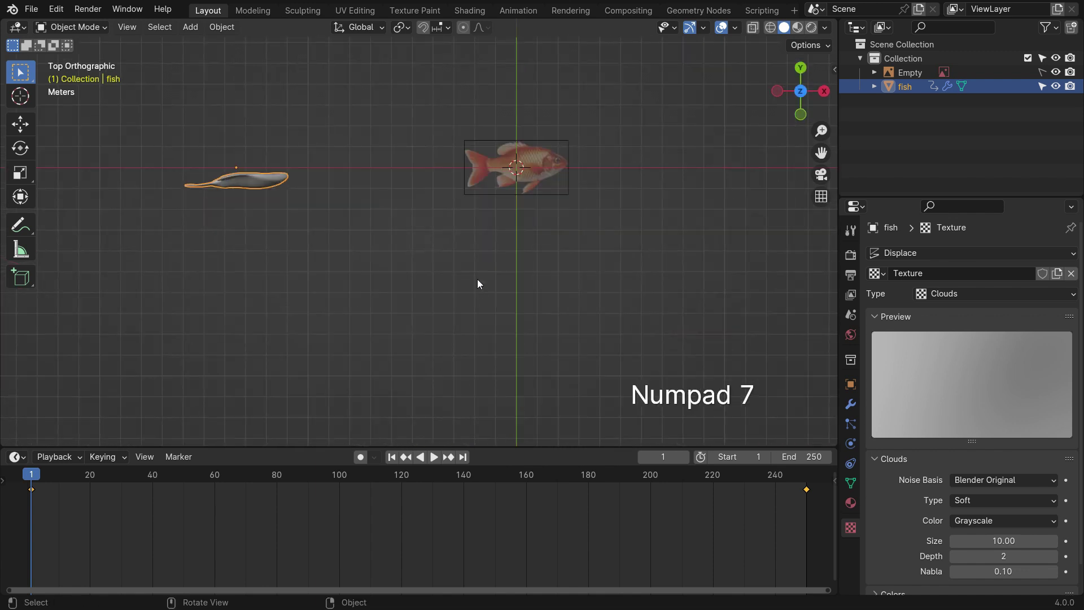
pyautogui.keyDown('shift'); pyautogui.moveTo(371, 174); pyautogui.dragTo(548, 283, button='middle'); pyautogui.keyUp('shift')
pyautogui.scroll(3, 434, 310)
pyautogui.keyDown('shift'); pyautogui.moveTo(462, 331); pyautogui.dragTo(462, 332, button='middle'); pyautogui.keyUp('shift')
pyautogui.hotkey('shift', 'd')
pyautogui.click(339, 315)
pyautogui.hotkey('shift', 'd')
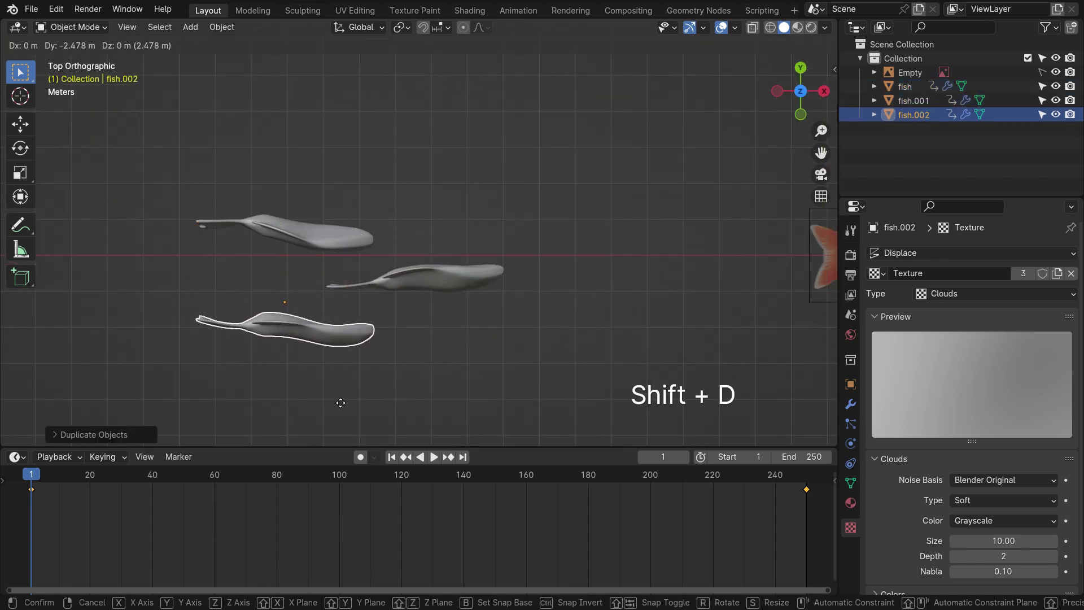
pyautogui.click(334, 407)
# Duplicate four more fish, placing one farther back on each side, one at the rear and one in the middle
pyautogui.scroll(-2, 485, 349)
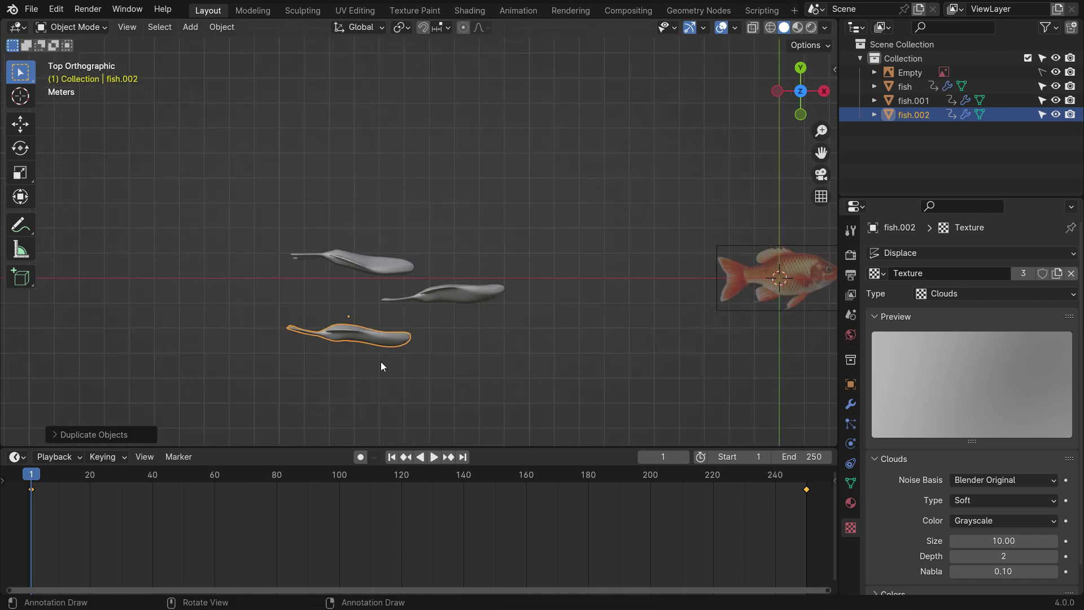
pyautogui.hotkey('shift', 'd')
pyautogui.click(244, 381)
pyautogui.hotkey('shift', 'd')
pyautogui.click(251, 296)
pyautogui.hotkey('shift', 'd')
pyautogui.click(147, 356)
pyautogui.scroll(-2, 470, 307)
pyautogui.hotkey('shift', 'd')
pyautogui.click(394, 307)
# Scale down the middle, rearmost and two outer rear fish copies by different amounts
pyautogui.press('s')
pyautogui.click(444, 356)
pyautogui.click(225, 296)
pyautogui.press('s')
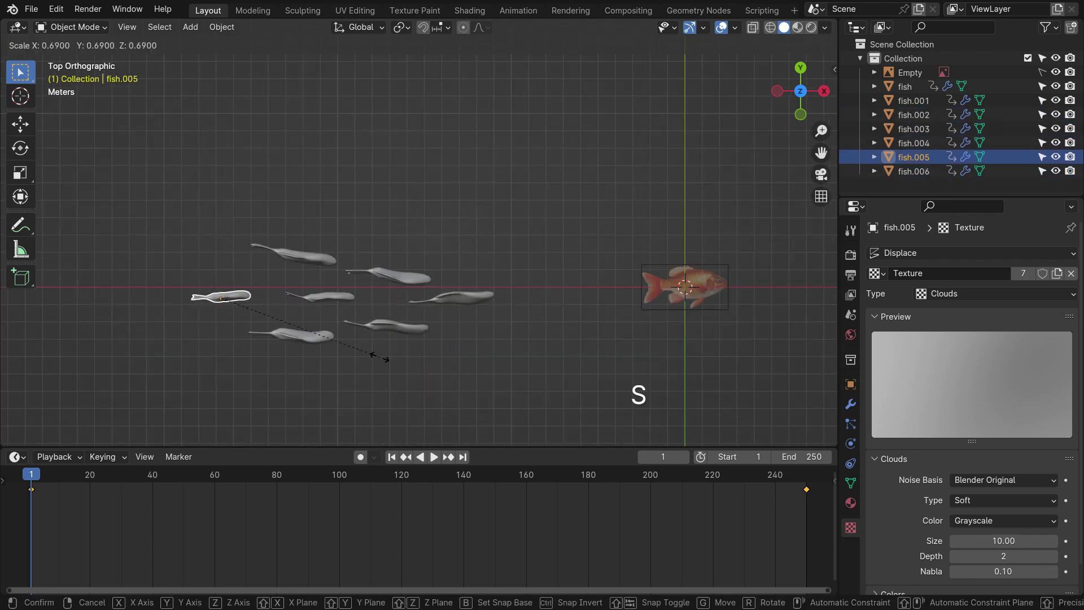
pyautogui.click(374, 355)
pyautogui.click(299, 257)
pyautogui.press('s')
pyautogui.click(398, 337)
pyautogui.click(296, 335)
pyautogui.press('s')
pyautogui.click(362, 354)
# Scale down the near-side copy behind the leading fish and shrink the rearmost copy further
pyautogui.click(399, 281)
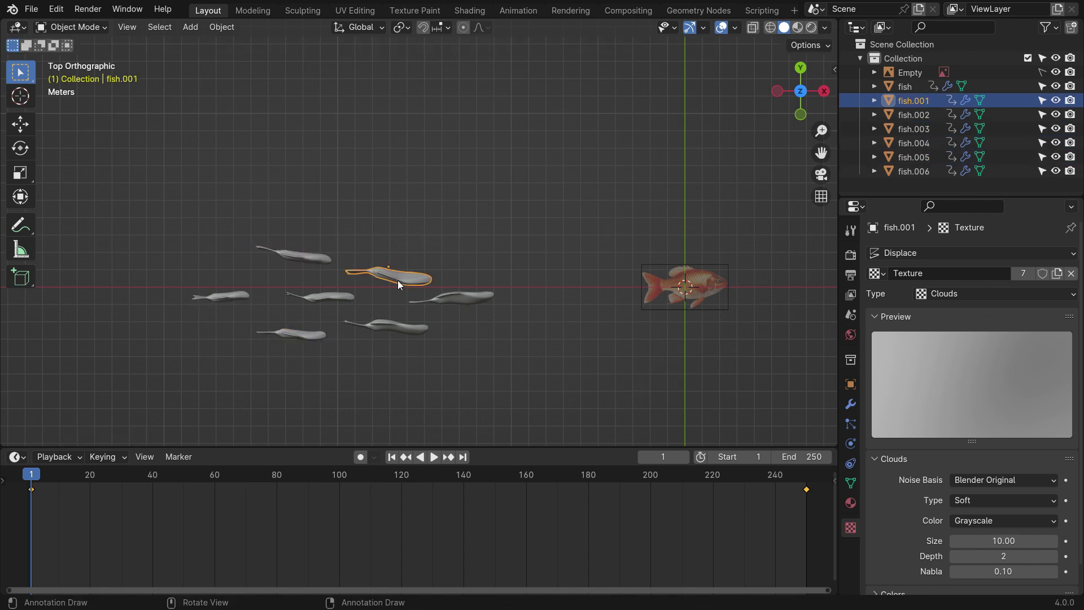
pyautogui.click(413, 328)
pyautogui.press('s')
pyautogui.click(447, 348)
pyautogui.moveTo(344, 403); pyautogui.dragTo(365, 303, button='middle')
pyautogui.click(184, 299)
pyautogui.press('s')
pyautogui.click(370, 401)
# In front view, move one of the two copies behind the leader up and the other down
pyautogui.press('KP_1')
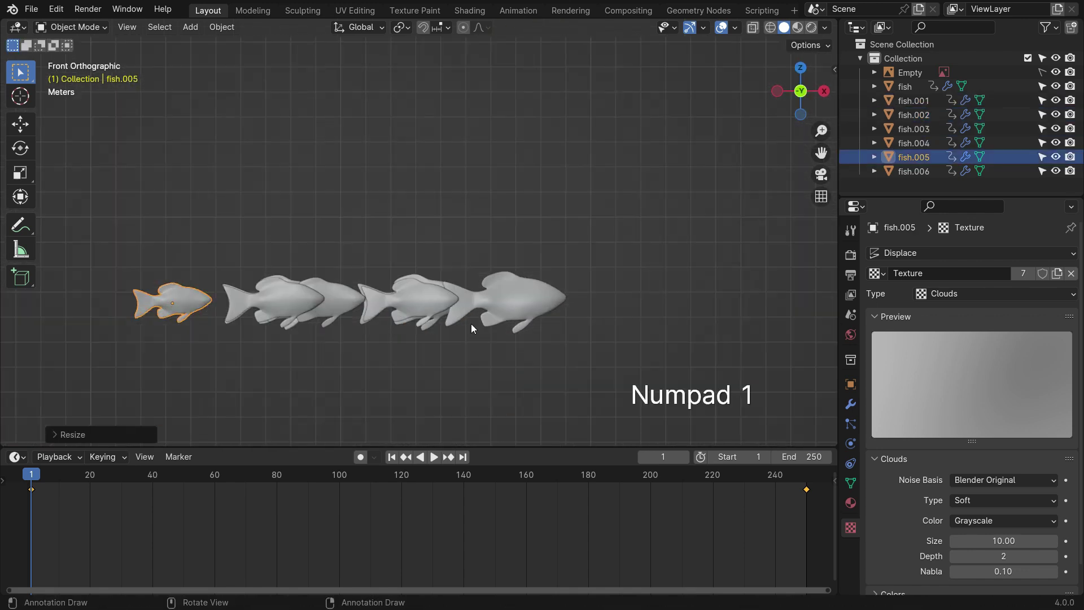
pyautogui.click(451, 302)
pyautogui.press('g')
pyautogui.click(470, 324)
pyautogui.click(441, 313)
pyautogui.press('g')
pyautogui.click(469, 369)
# Reposition the overlapping rear fish copies in front view so the school is staggered in height
pyautogui.click(347, 311)
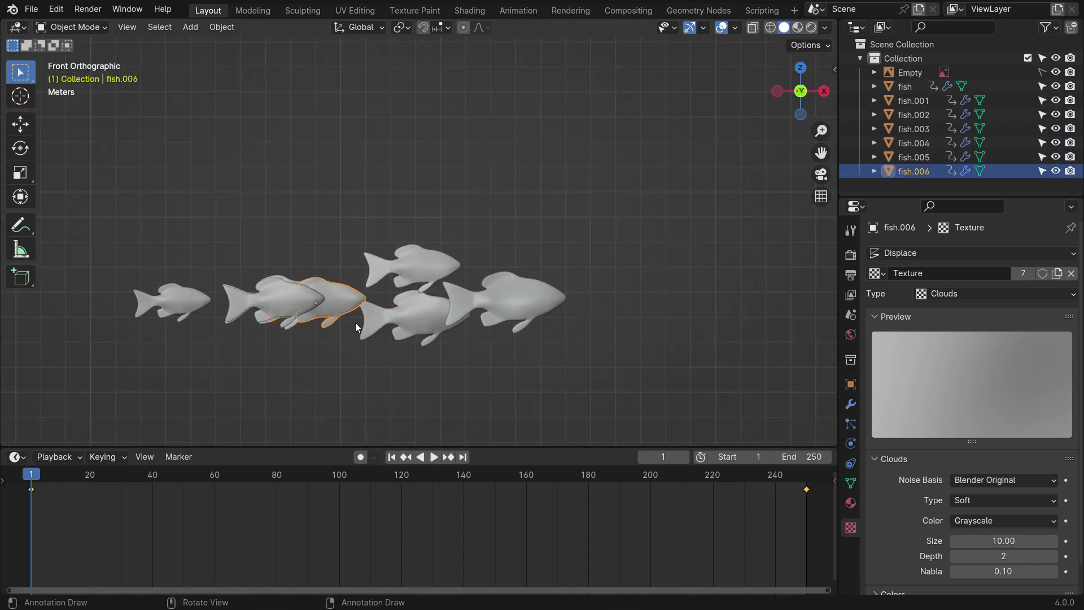
pyautogui.click(306, 307)
pyautogui.press('g')
pyautogui.click(370, 366)
pyautogui.moveTo(370, 365); pyautogui.dragTo(408, 323, button='middle')
pyautogui.press('KP_1')
pyautogui.press('g')
pyautogui.click(361, 332)
pyautogui.scroll(3, 408, 320)
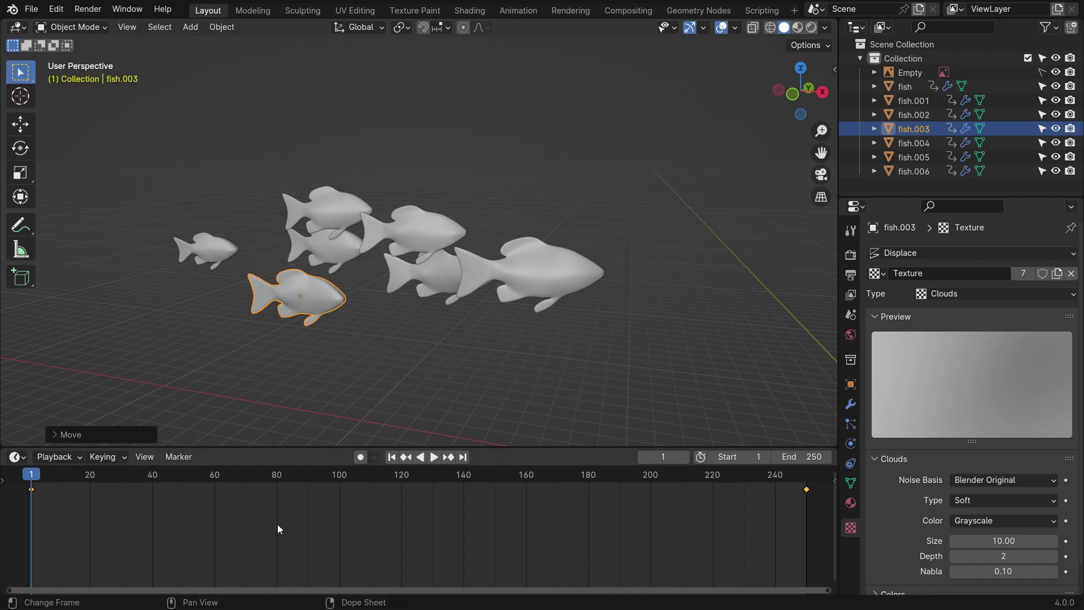
# Delete the keyframes of all six fish copies, keeping those of the leading fish
pyautogui.press('Delete')
pyautogui.click(418, 274)
pyautogui.press('Delete')
pyautogui.moveTo(418, 371); pyautogui.dragTo(432, 344, button='middle')
pyautogui.click(429, 225)
pyautogui.press('Delete')
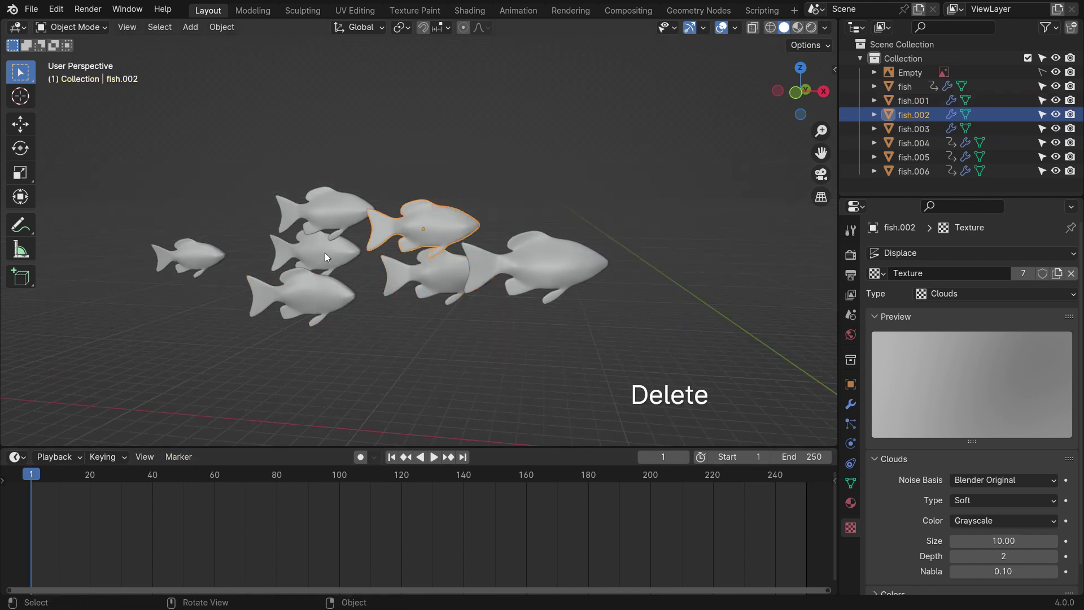
pyautogui.click(326, 252)
pyautogui.press('Delete')
pyautogui.click(338, 209)
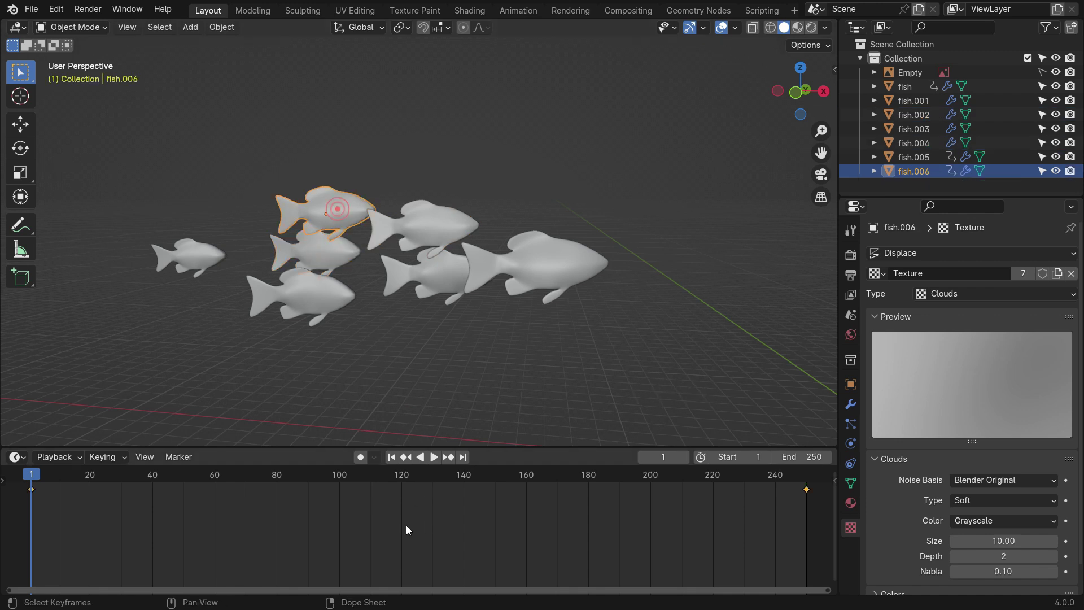
pyautogui.click(175, 248)
pyautogui.press('Delete')
# Select the six copies and the leading fish last, then parent the copies to it with the Object option
pyautogui.moveTo(439, 307); pyautogui.dragTo(455, 364, button='middle')
pyautogui.press('KP_7')
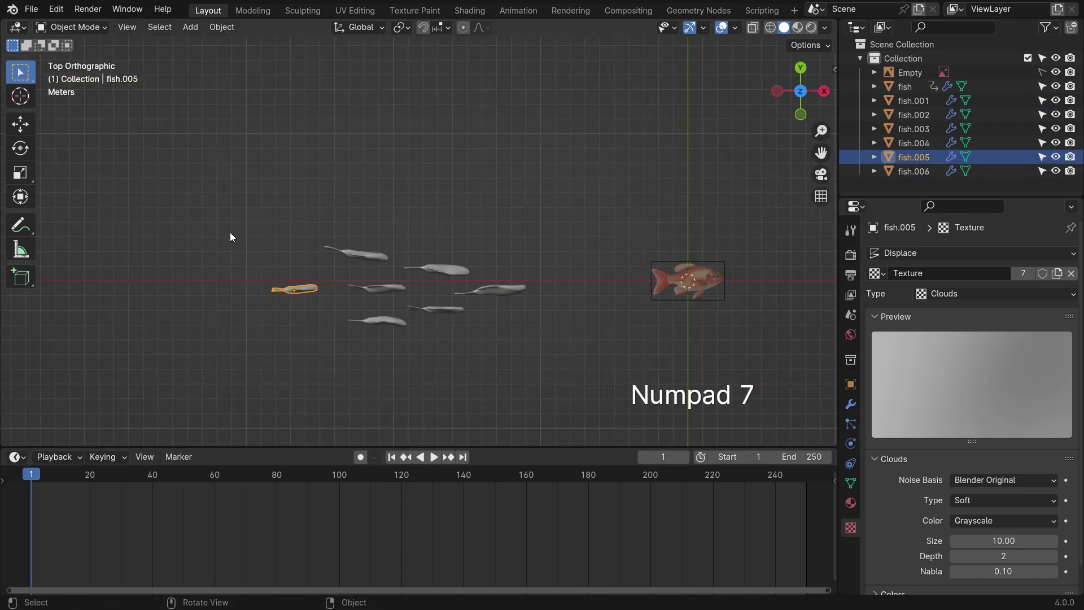
pyautogui.press('b')
pyautogui.moveTo(235, 232); pyautogui.dragTo(414, 365)
pyautogui.keyDown('shift'); pyautogui.click(491, 289); pyautogui.keyUp('shift')
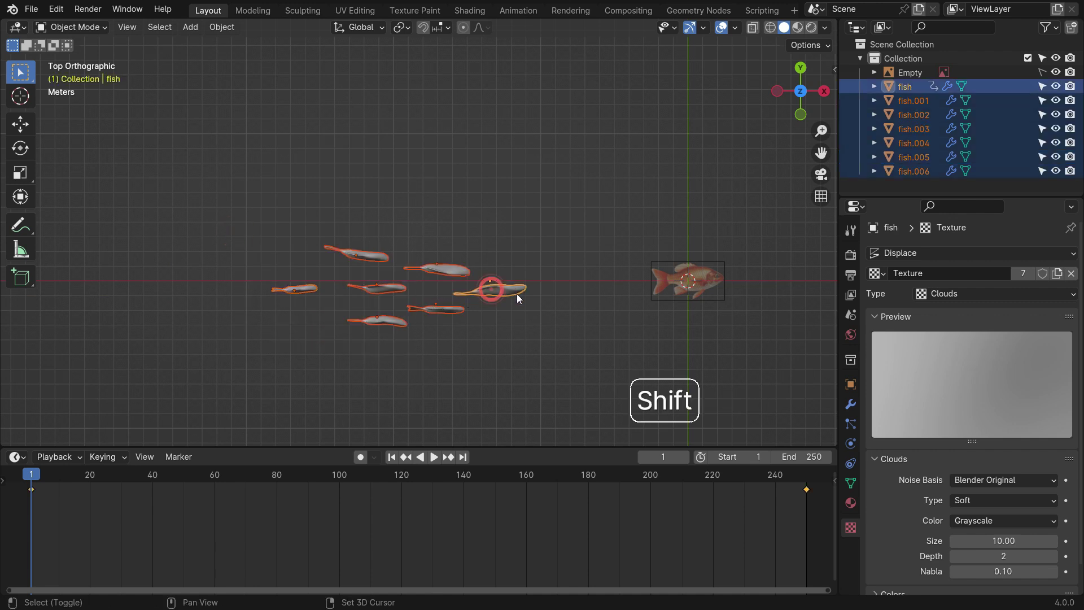
pyautogui.scroll(3, 508, 293)
pyautogui.hotkey('ctrl', 'p')
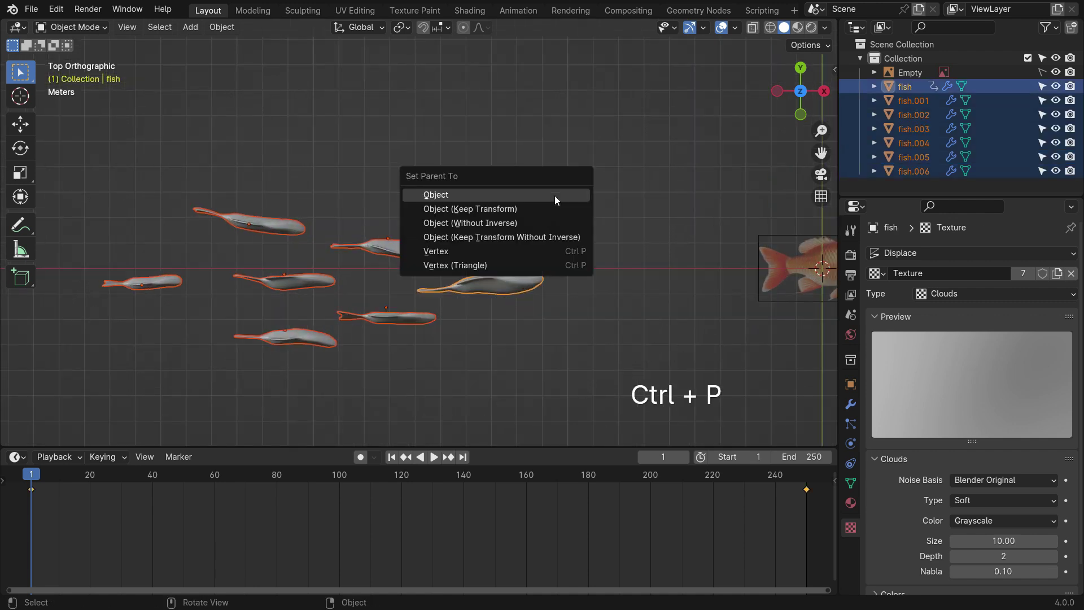
pyautogui.click(554, 195)
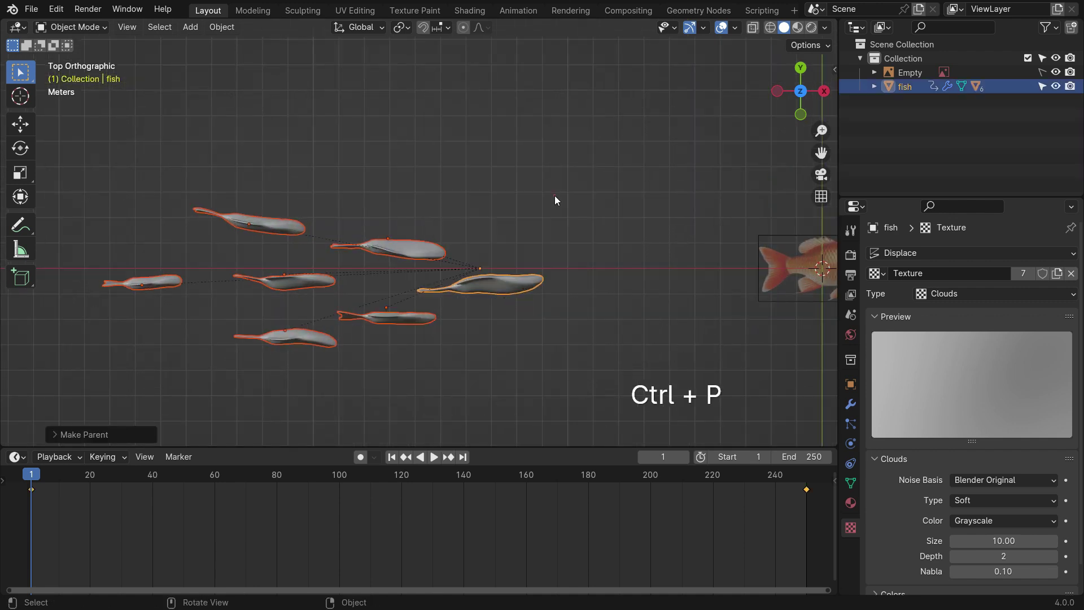
# Play back the school's swimming animation from different angles and return to frame 1
pyautogui.moveTo(391, 308); pyautogui.dragTo(459, 330, button='middle')
pyautogui.press('space')
pyautogui.click(469, 331)
pyautogui.moveTo(567, 350); pyautogui.dragTo(520, 320, button='middle')
pyautogui.hotkey('shift', 'Left')
pyautogui.press('space')
pyautogui.moveTo(453, 287)
pyautogui.mouseDown(button='middle')
pyautogui.moveTo(411, 297)
pyautogui.moveTo(456, 280)
pyautogui.mouseUp(button='middle')
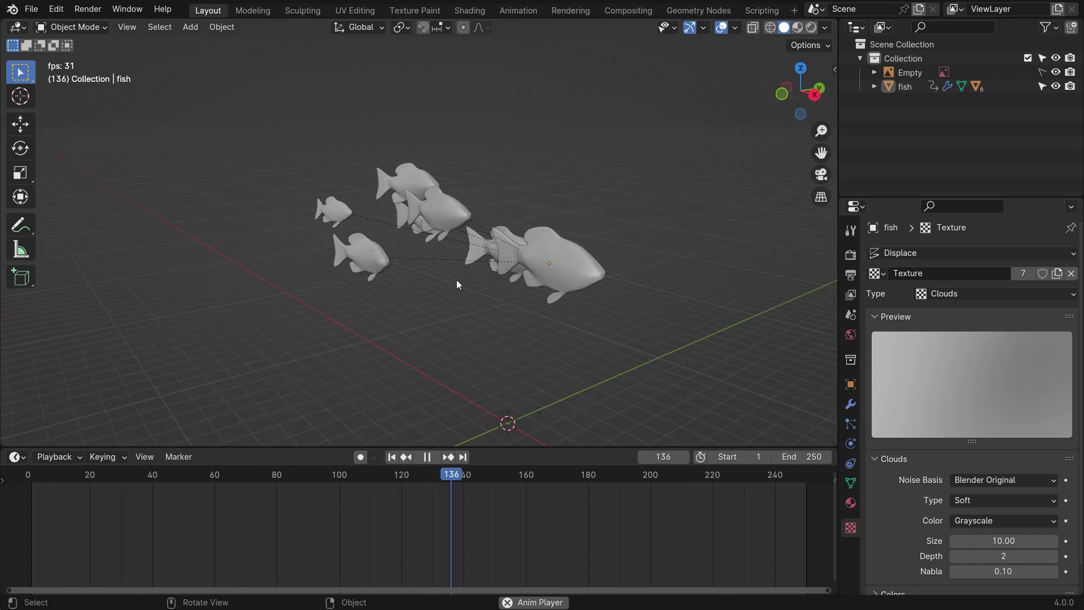
pyautogui.press('space')
pyautogui.hotkey('shift', 'Left')
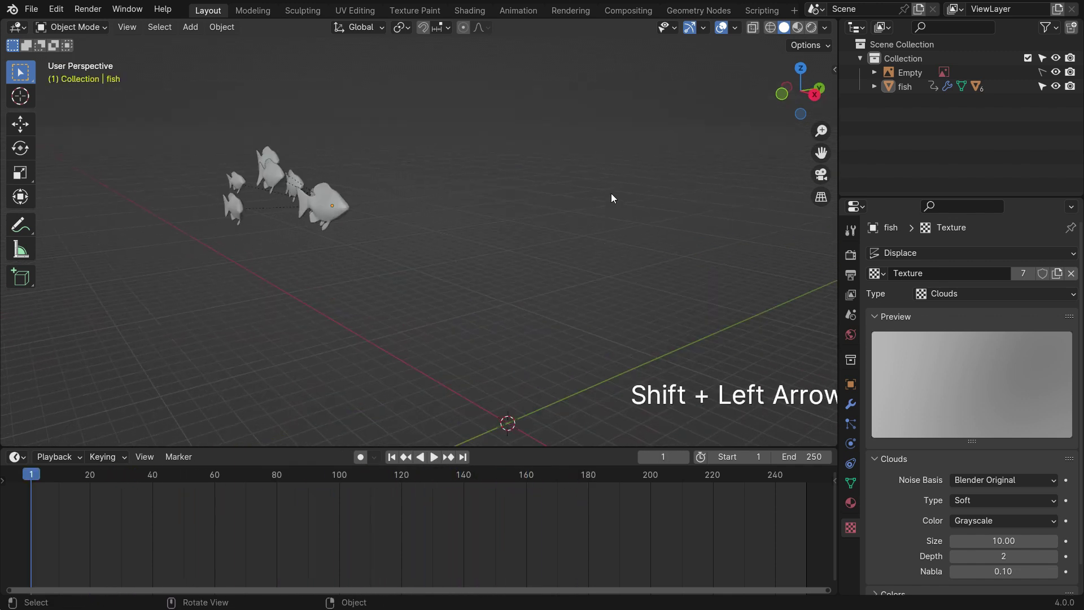
# Move the small rearmost fish along the X axis and deselect it
pyautogui.moveTo(503, 245); pyautogui.dragTo(174, 223, button='middle')
pyautogui.press('g')
pyautogui.press('x')
pyautogui.click(241, 262)
pyautogui.moveTo(302, 256); pyautogui.dragTo(309, 254, button='middle')
pyautogui.click(461, 234)
# Add a plane mesh and set its scale to 100 on all three axes
pyautogui.hotkey('shift', 'a')
pyautogui.moveTo(340, 154)
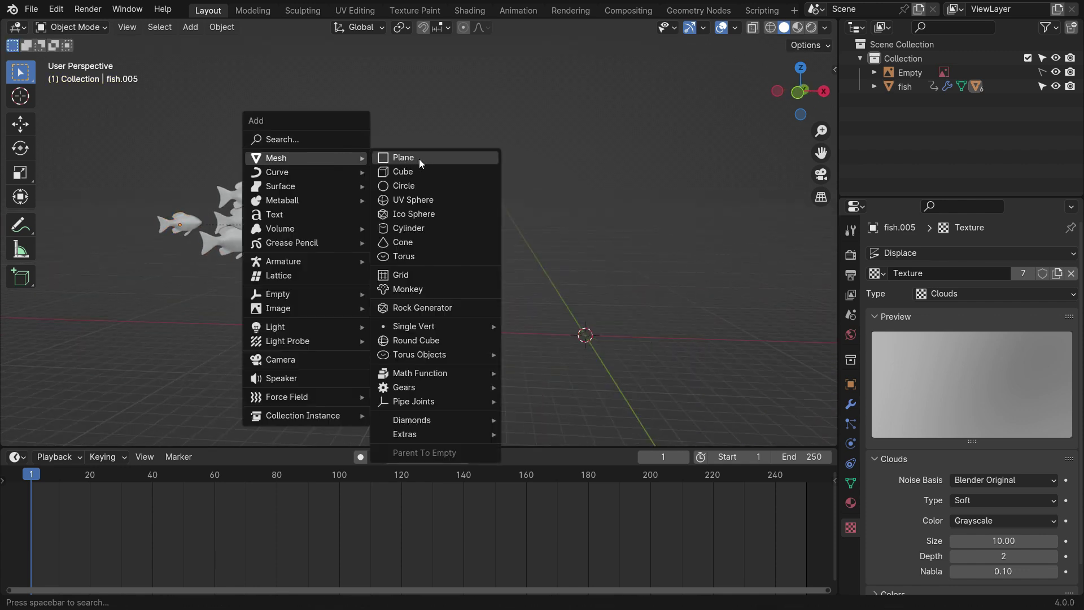
pyautogui.click(419, 158)
pyautogui.moveTo(349, 309); pyautogui.dragTo(429, 294, button='middle')
pyautogui.press('n')
pyautogui.moveTo(742, 232); pyautogui.dragTo(743, 258)
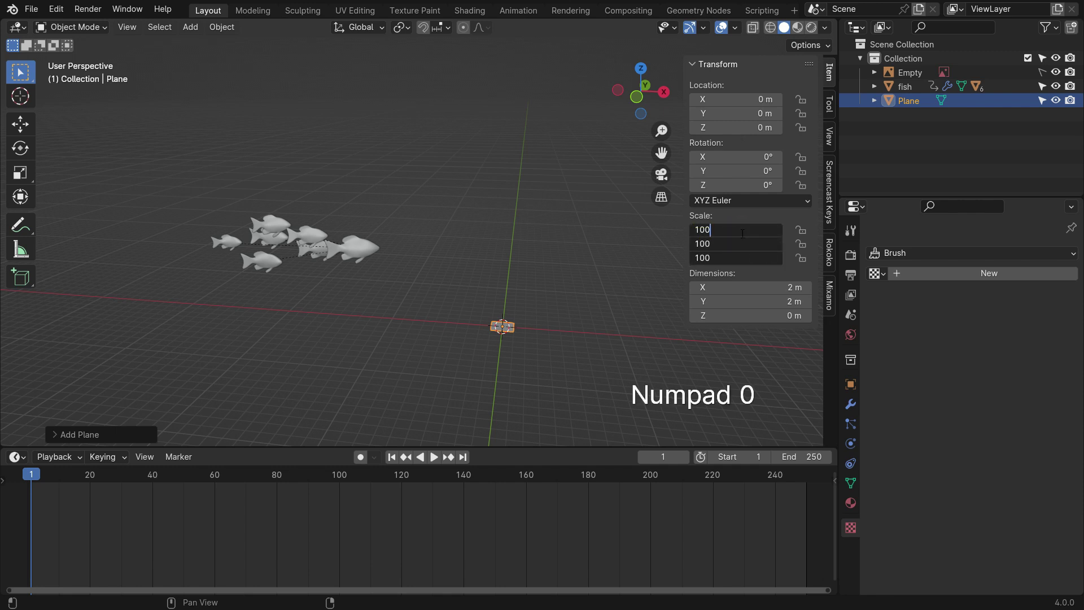
pyautogui.press('Return')
pyautogui.press('n')
pyautogui.scroll(-5, 452, 266)
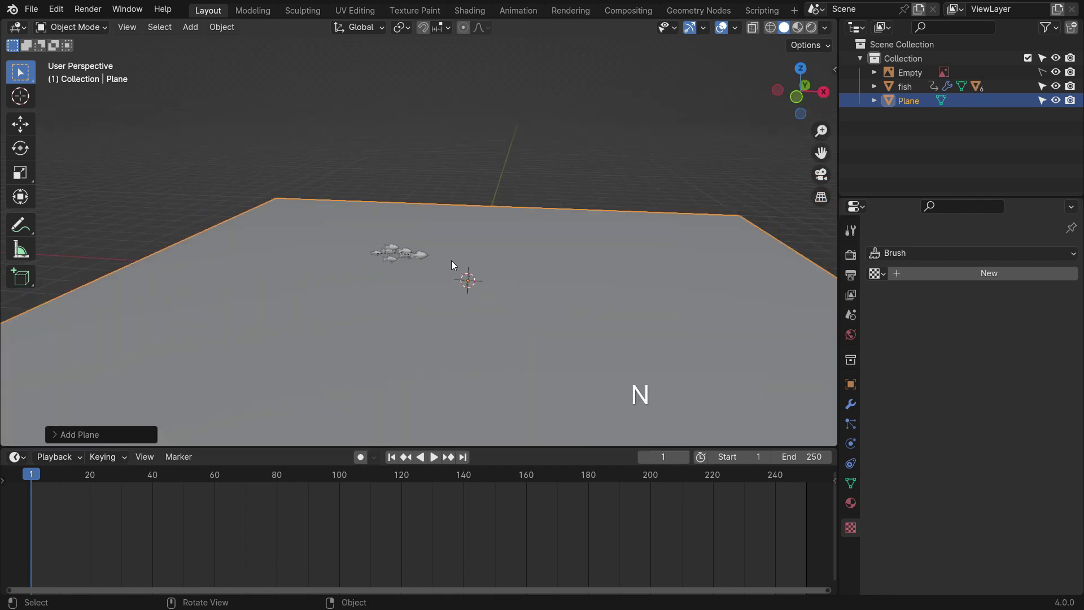
# Subdivide the plane's mesh with 70 cuts and return to Object Mode
pyautogui.press('Tab')
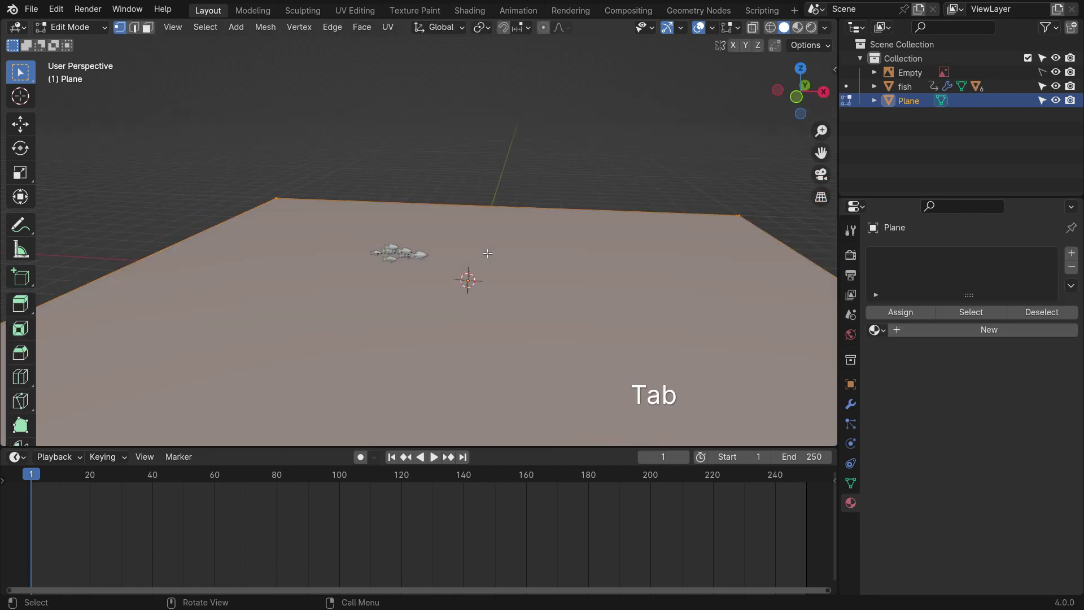
pyautogui.rightClick(546, 184)
pyautogui.click(525, 200)
pyautogui.click(122, 432)
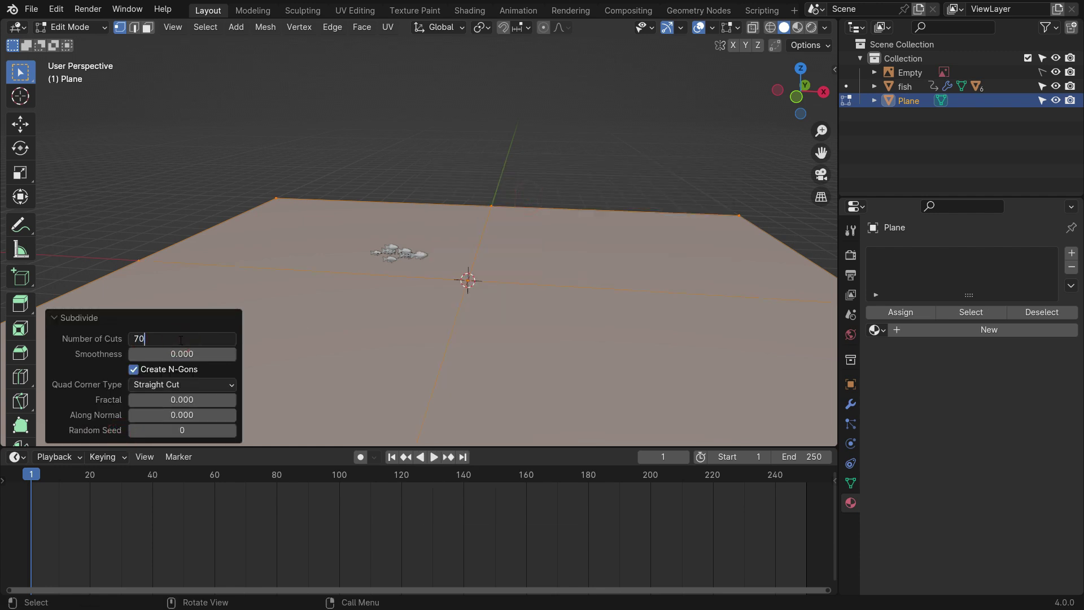
pyautogui.scroll(-5, 344, 239)
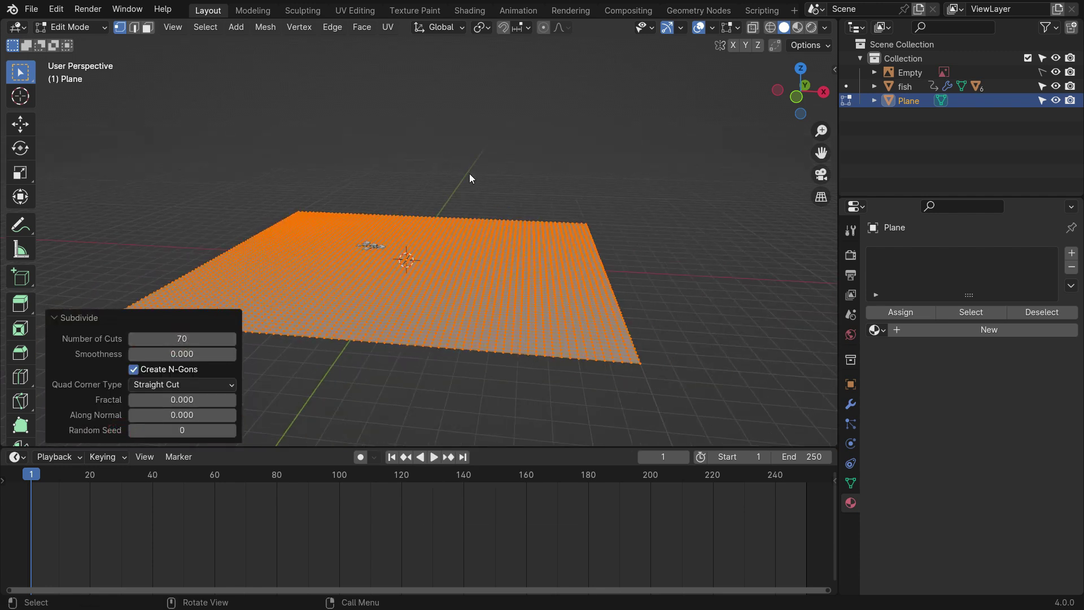
pyautogui.press('Tab')
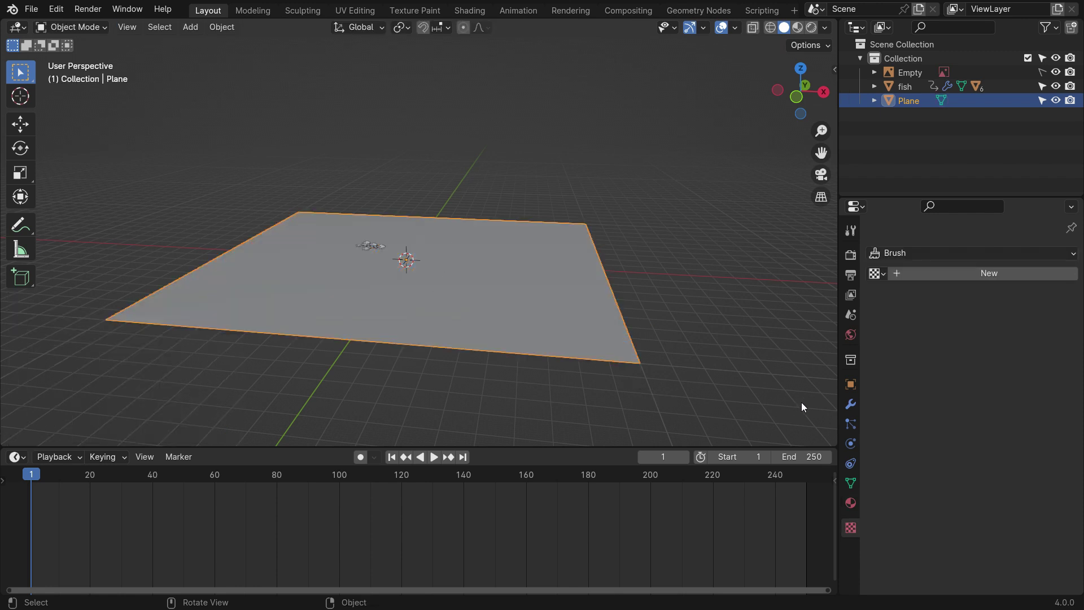
# Add a Displace modifier to the plane and give it a new texture
pyautogui.click(850, 404)
pyautogui.click(933, 254)
pyautogui.click(932, 252)
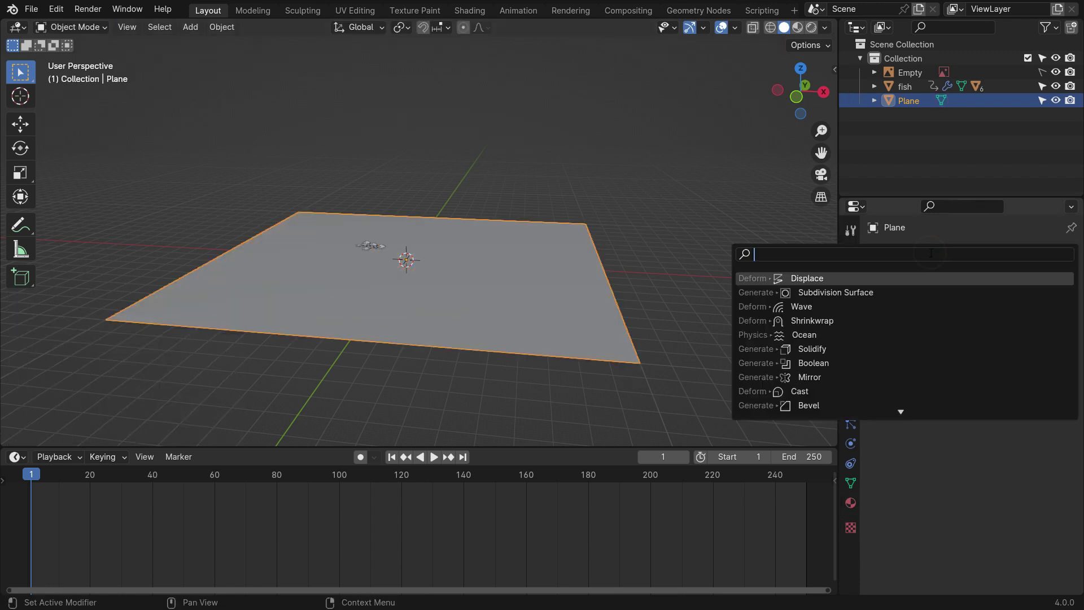
pyautogui.write('DIS')
pyautogui.click(904, 275)
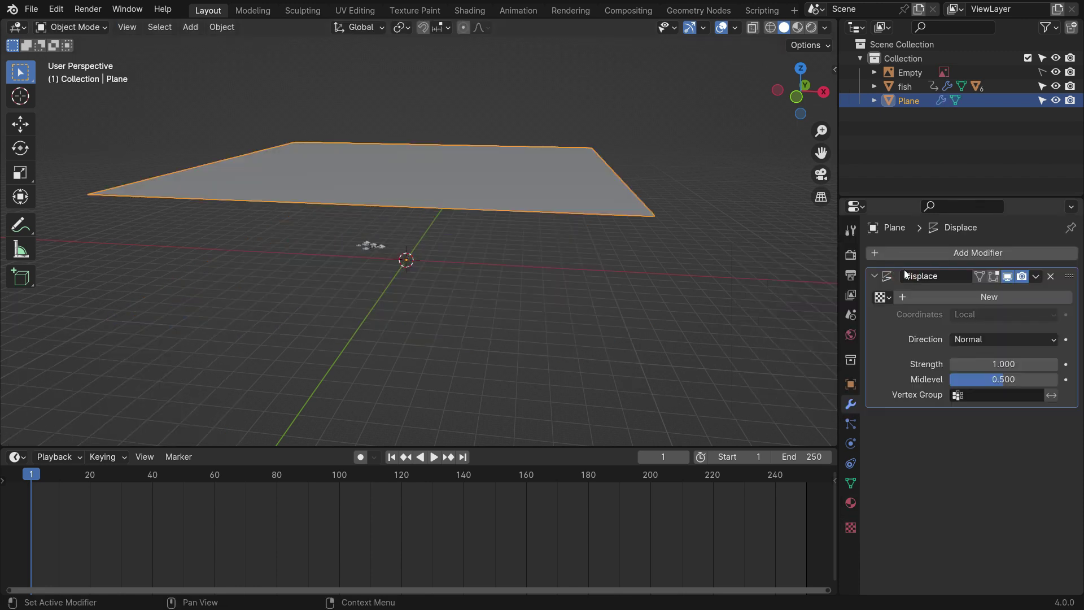
pyautogui.click(1004, 297)
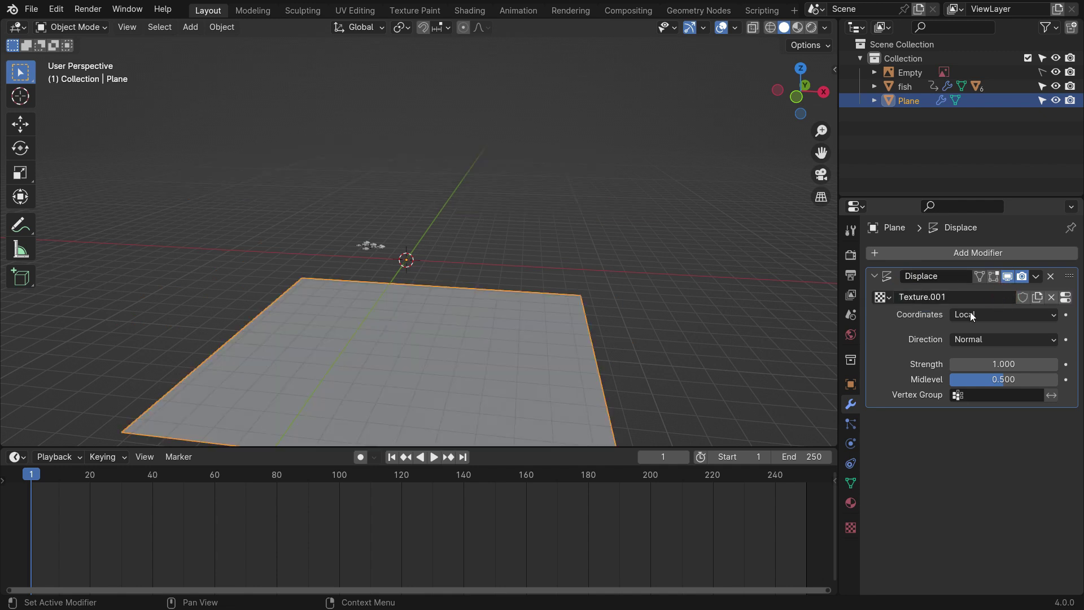
# Set the plane's displacement texture type to Clouds
pyautogui.click(851, 528)
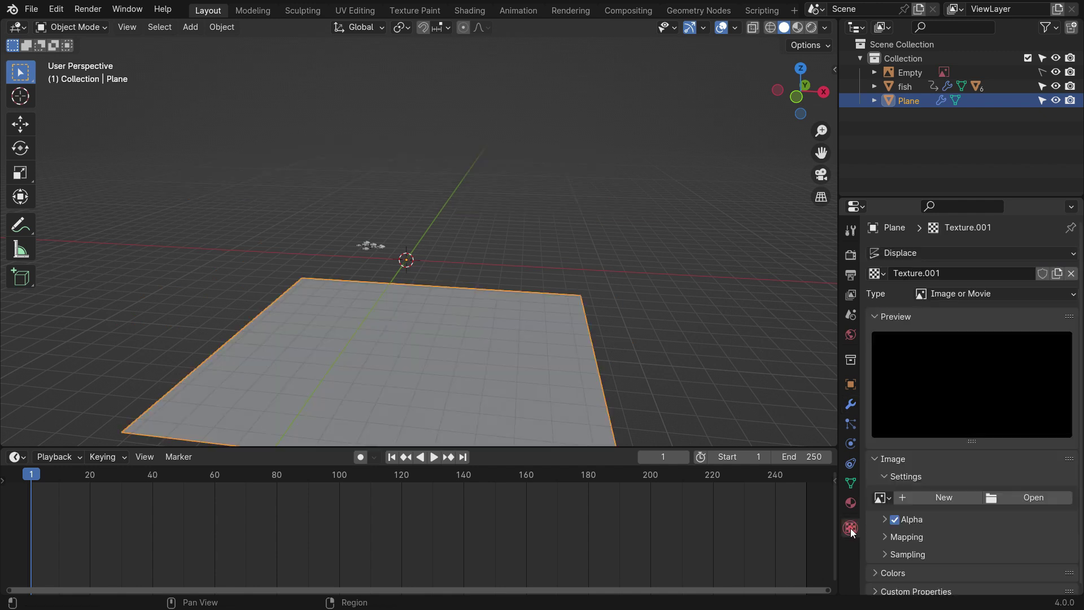
pyautogui.click(993, 289)
pyautogui.click(960, 343)
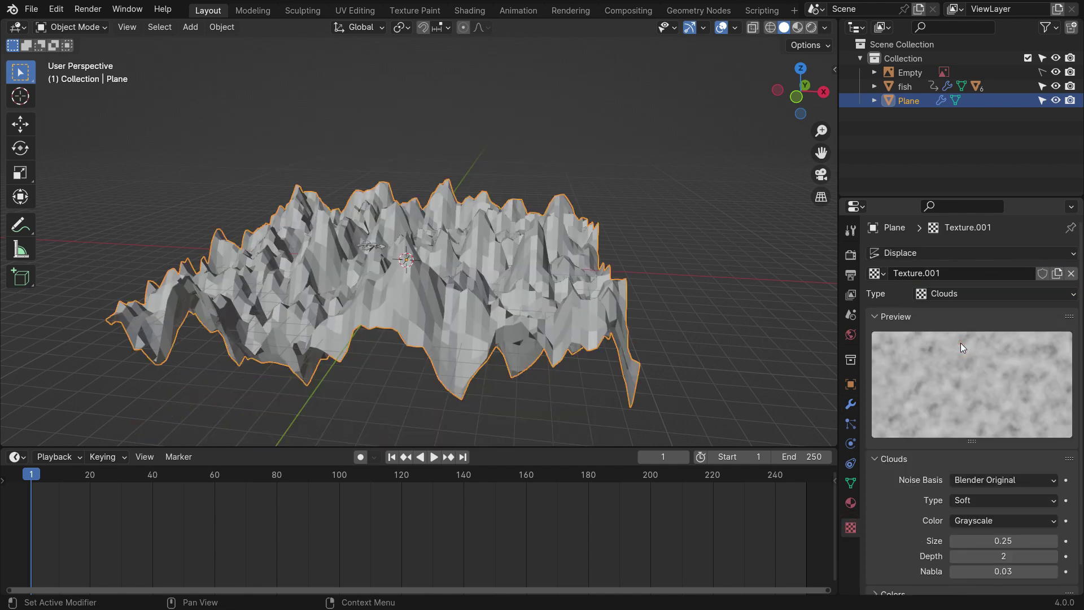
# Set the plane's Displace modifier strength to 0.05
pyautogui.click(850, 404)
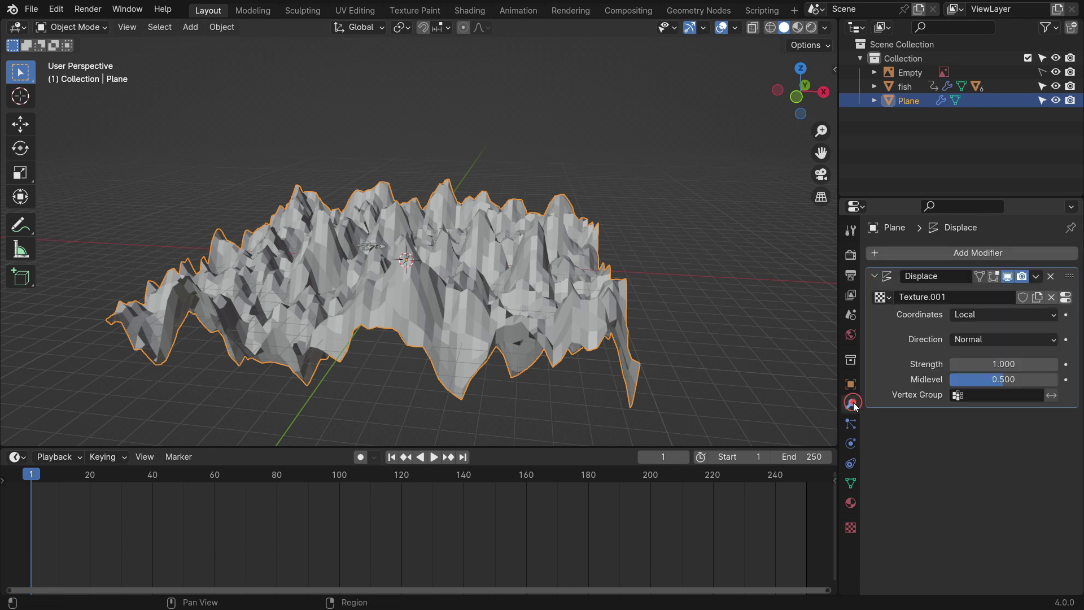
pyautogui.keyDown('shift'); pyautogui.moveTo(1003, 364); pyautogui.dragTo(959, 364); pyautogui.keyUp('shift')
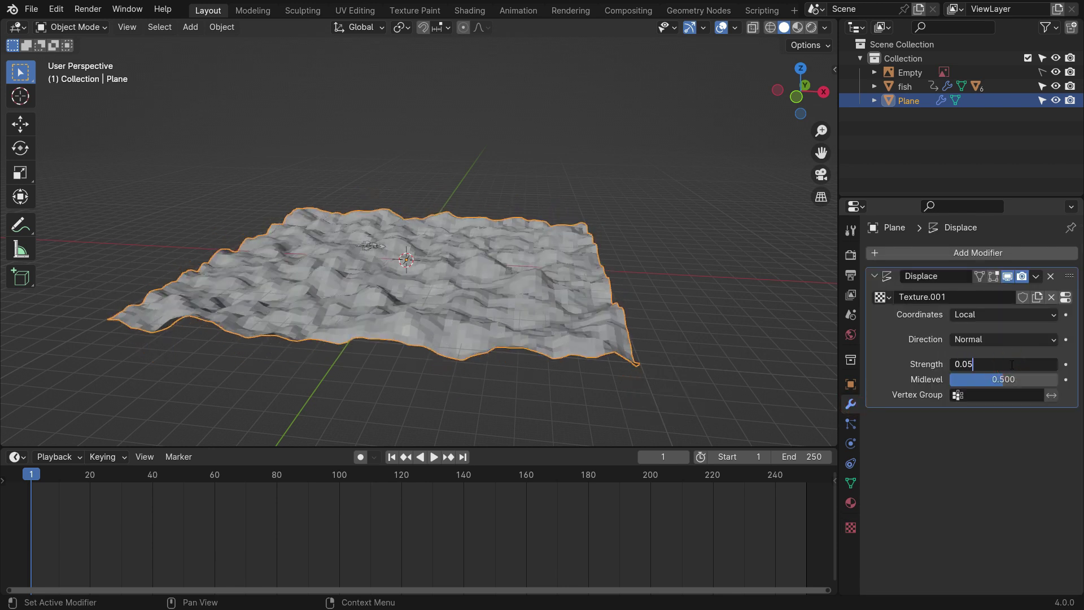
pyautogui.press('Return')
pyautogui.scroll(6, 349, 273)
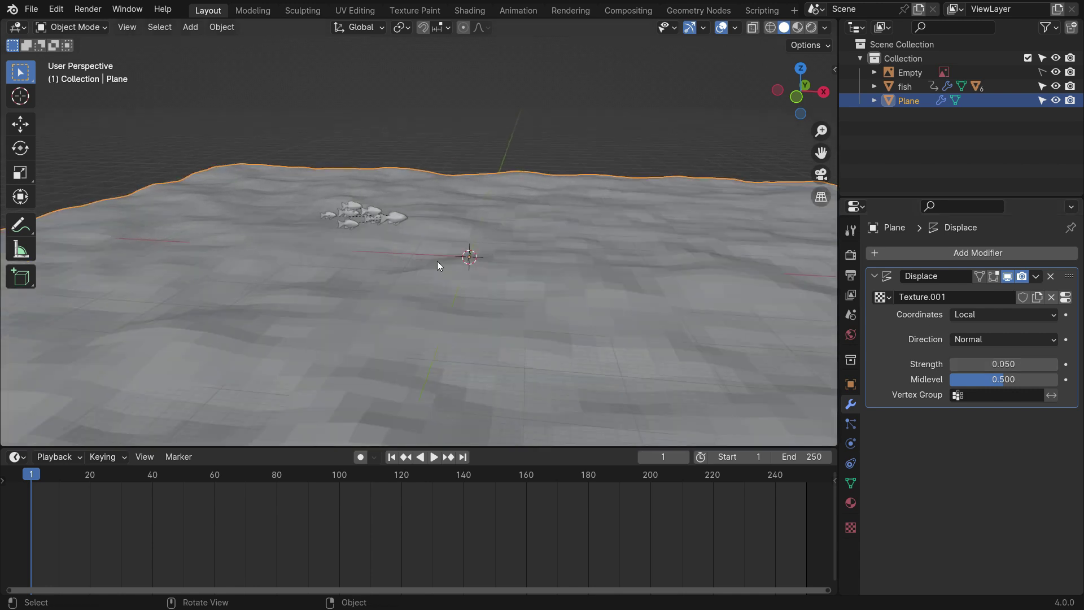
# Apply smooth shading to the displaced seabed plane
pyautogui.moveTo(443, 261); pyautogui.dragTo(447, 266, button='middle')
pyautogui.rightClick(553, 228)
pyautogui.click(553, 228)
pyautogui.moveTo(536, 256); pyautogui.dragTo(465, 286, button='middle')
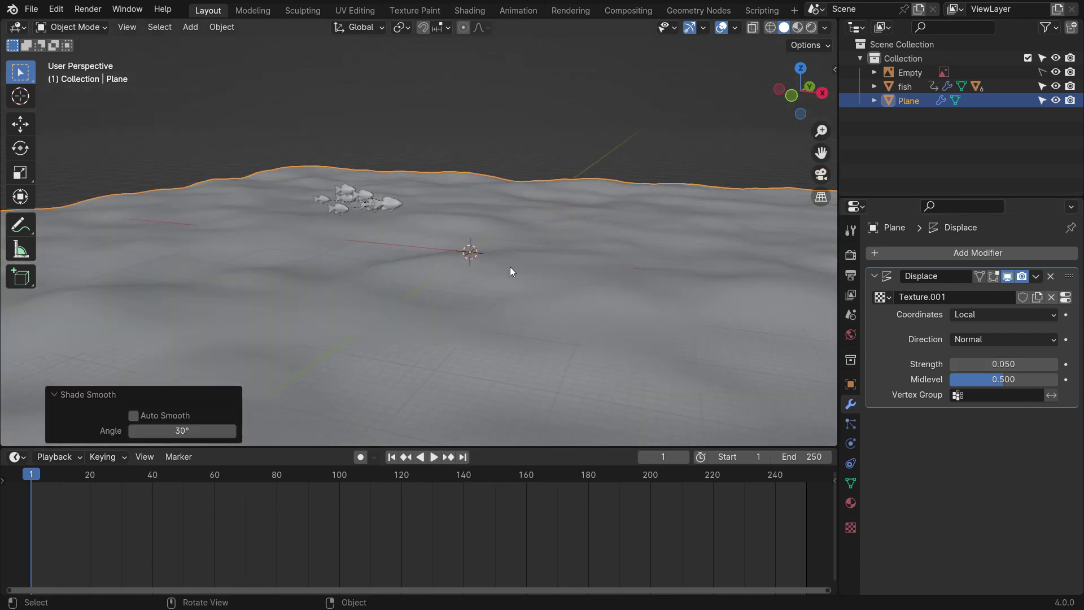
# Switch to the Shading workspace and create a new material for the plane
pyautogui.click(464, 11)
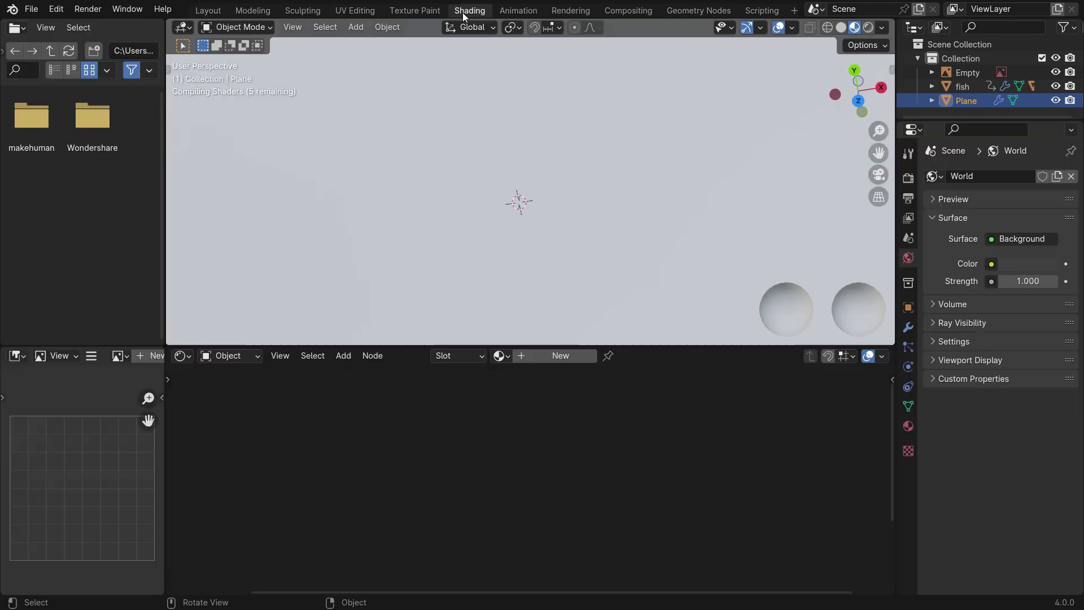
pyautogui.moveTo(489, 217)
pyautogui.mouseDown(button='middle')
pyautogui.moveTo(472, 63)
pyautogui.moveTo(467, 191)
pyautogui.mouseUp(button='middle')
pyautogui.scroll(4, 566, 308)
pyautogui.click(555, 355)
# Add an Image Texture node beside the Principled BSDF in the plane's material
pyautogui.scroll(-3, 587, 468)
pyautogui.hotkey('shift', 'a')
pyautogui.click(365, 417)
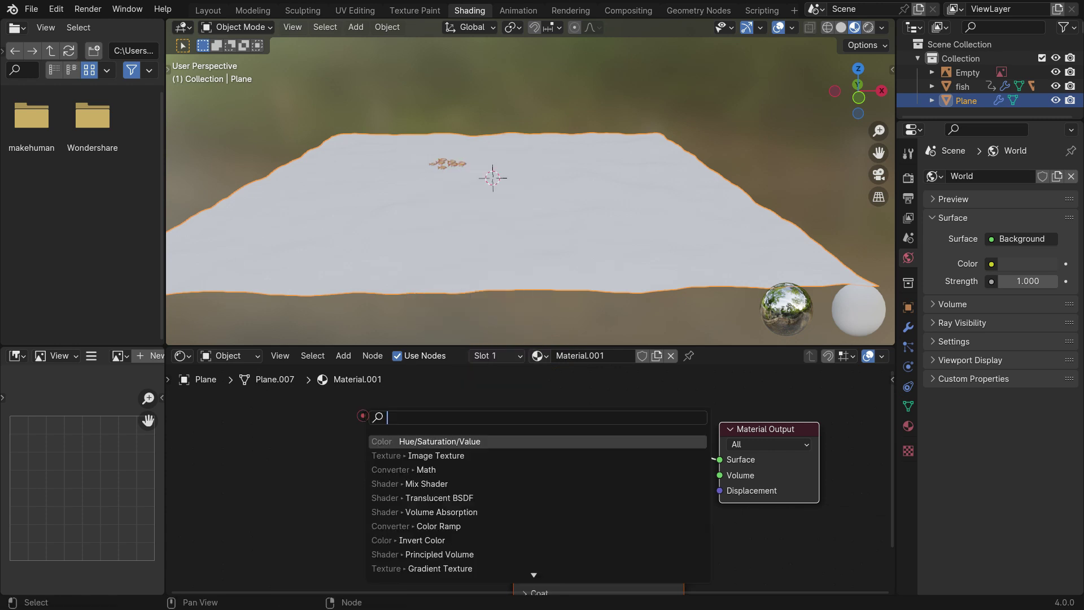
pyautogui.write('iameg')
pyautogui.press('BackSpace')
pyautogui.press('BackSpace')
pyautogui.press('BackSpace')
pyautogui.press('BackSpace')
pyautogui.press('Return')
pyautogui.click(272, 441)
pyautogui.scroll(2, 465, 487)
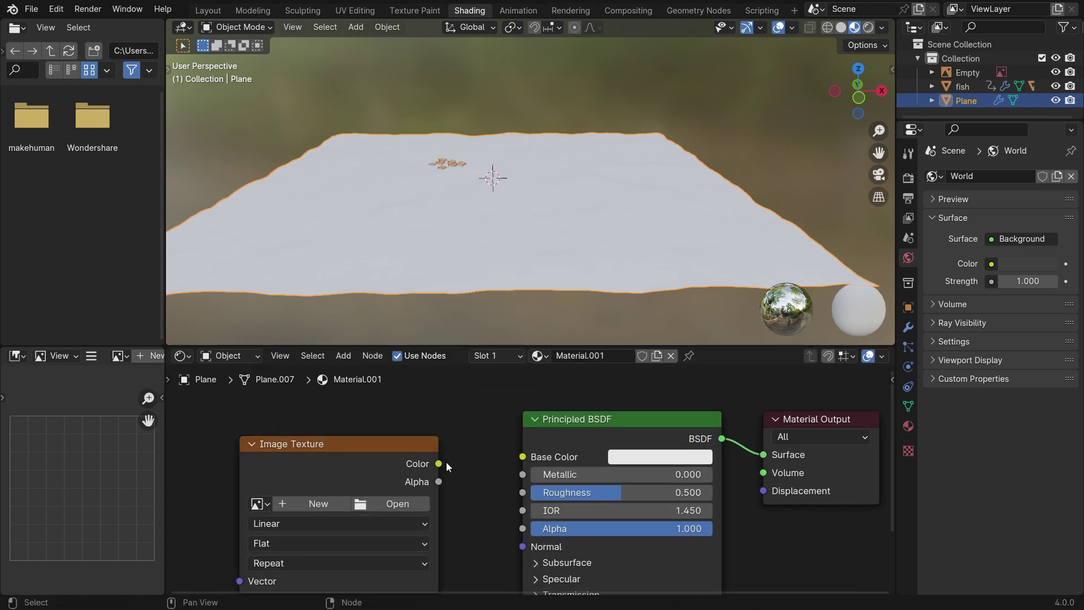
# Link the Image Texture's color to the Base Color and load pattern_45_diffus.png from the Sand, Beach textures
pyautogui.moveTo(438, 464); pyautogui.dragTo(522, 457)
pyautogui.click(396, 504)
pyautogui.click(595, 260)
pyautogui.click(531, 234)
pyautogui.click(530, 234)
pyautogui.click(606, 221)
pyautogui.click(666, 473)
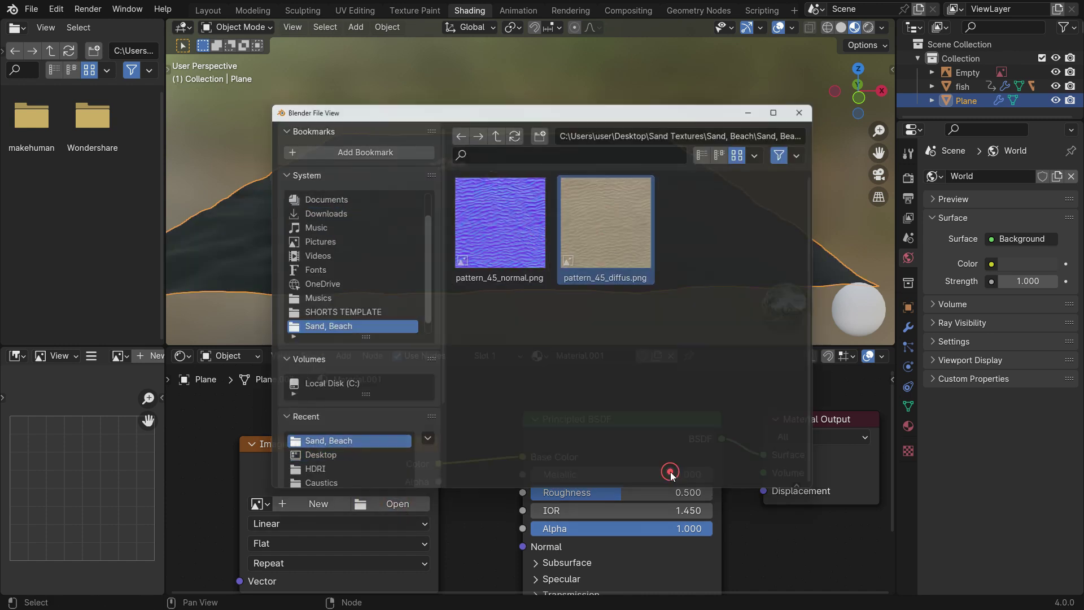
pyautogui.moveTo(593, 244); pyautogui.dragTo(536, 252, button='middle')
pyautogui.scroll(-3, 674, 484)
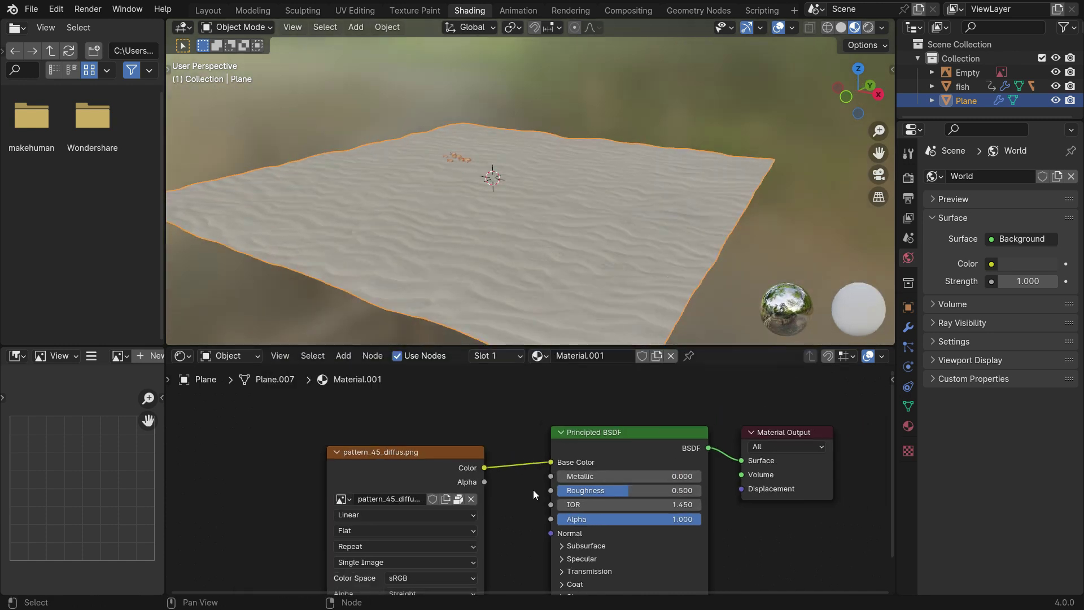
# Add Texture Coordinate and Mapping nodes to the diffuse texture and set the mapping scale to 10 on X, Y and Z
pyautogui.moveTo(437, 471); pyautogui.dragTo(564, 438, button='middle')
pyautogui.hotkey('ctrl', 't')
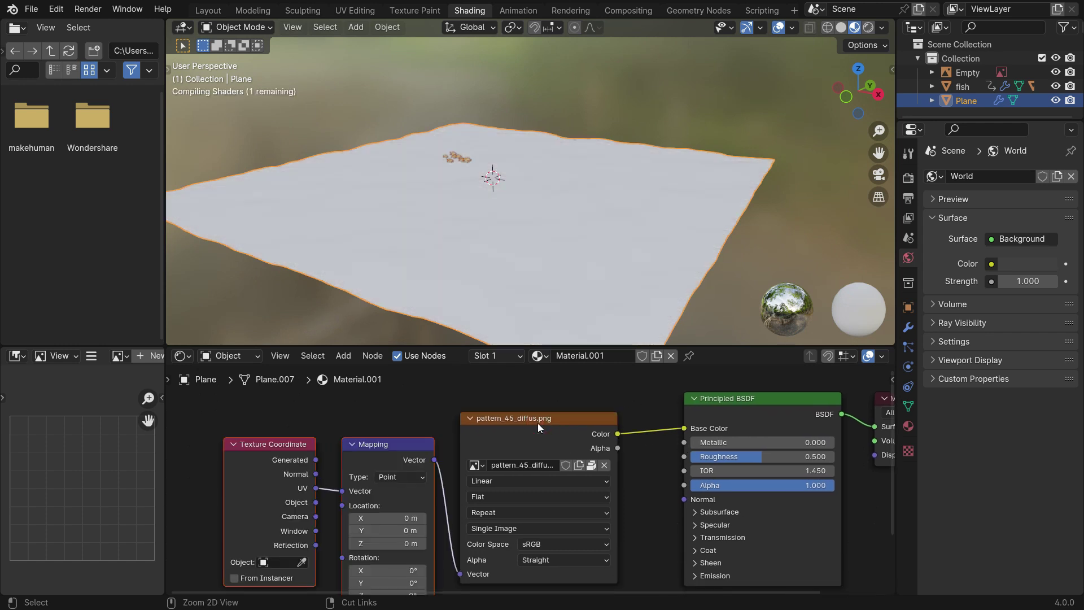
pyautogui.moveTo(460, 525); pyautogui.dragTo(475, 435, button='middle')
pyautogui.scroll(4, 408, 551)
pyautogui.moveTo(419, 525); pyautogui.dragTo(419, 560)
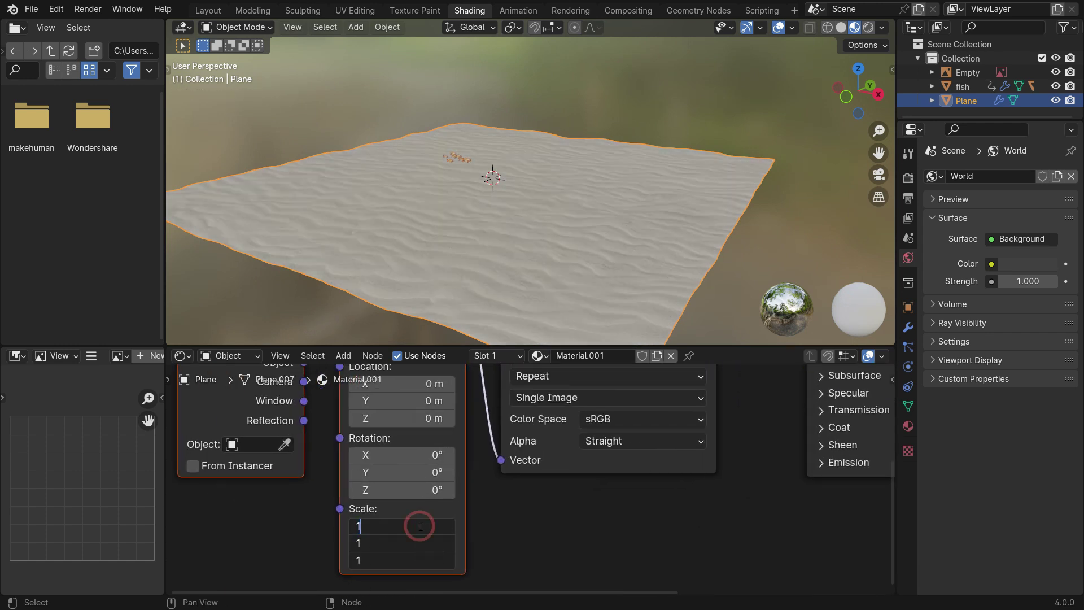
pyautogui.press('Return')
pyautogui.scroll(9, 475, 157)
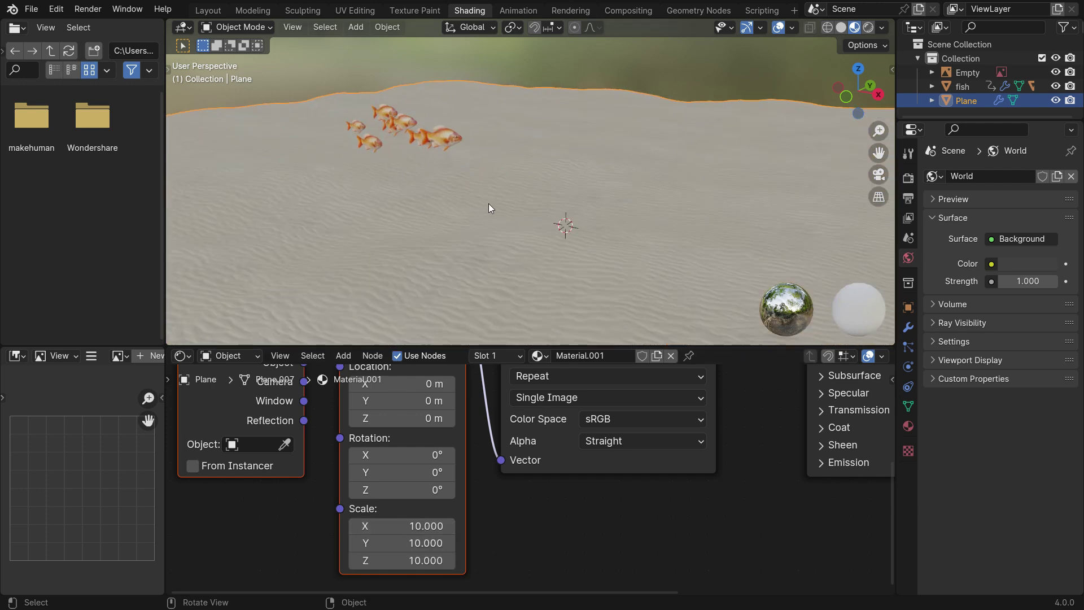
# Insert a Hue/Saturation/Value node between the diffuse texture and the Base Color and set its saturation to 1.5
pyautogui.moveTo(662, 396); pyautogui.dragTo(347, 559, button='middle')
pyautogui.scroll(-4, 456, 490)
pyautogui.moveTo(549, 384); pyautogui.dragTo(685, 513)
pyautogui.moveTo(587, 514); pyautogui.dragTo(712, 505)
pyautogui.hotkey('shift', 'a')
pyautogui.write('hue')
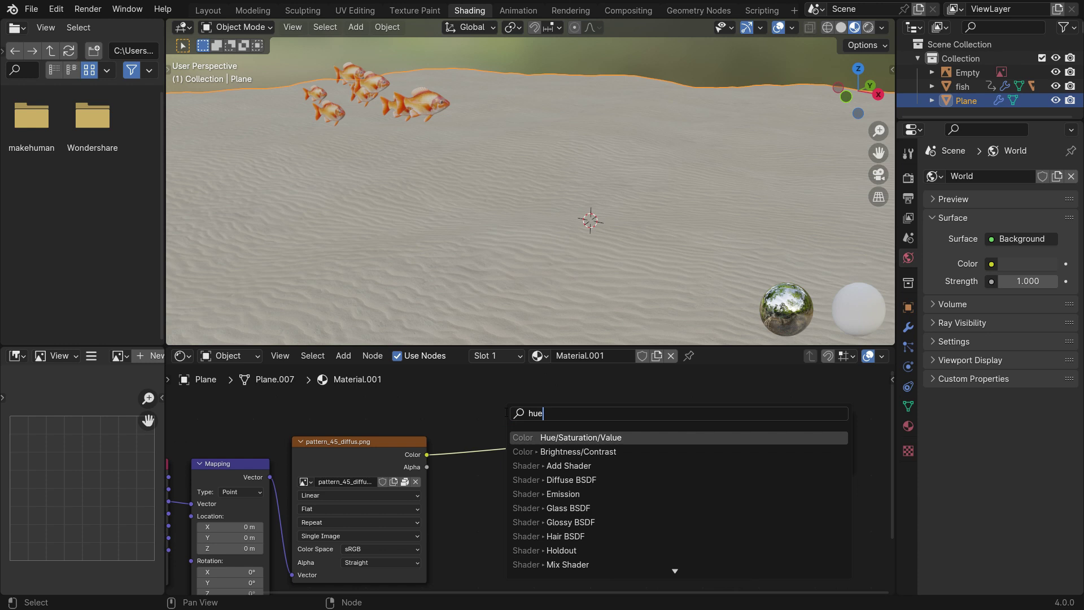
pyautogui.click(562, 435)
pyautogui.click(447, 417)
pyautogui.scroll(3, 501, 486)
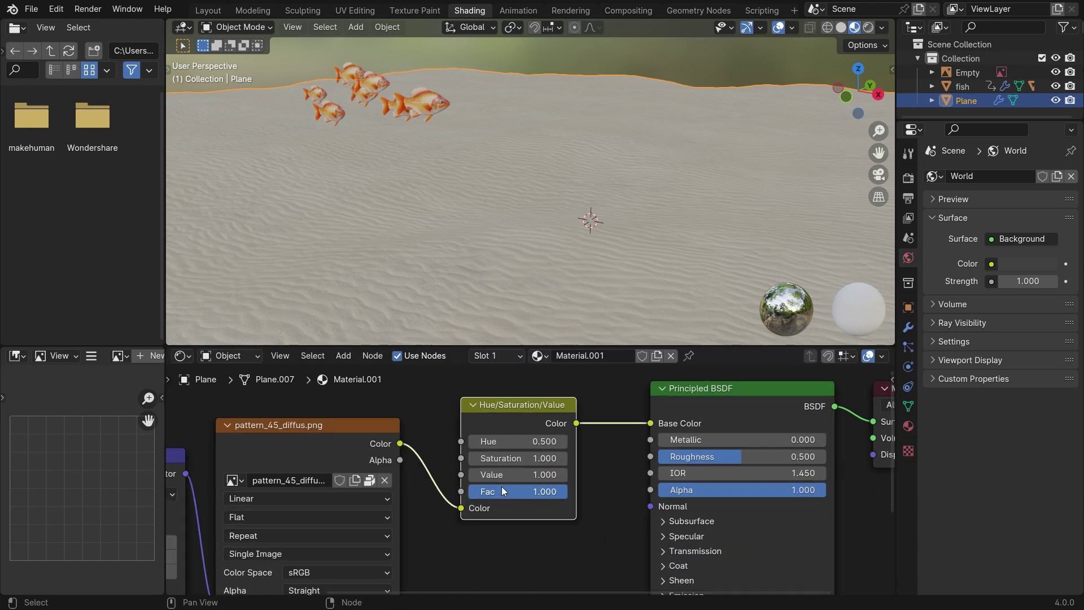
pyautogui.click(532, 455)
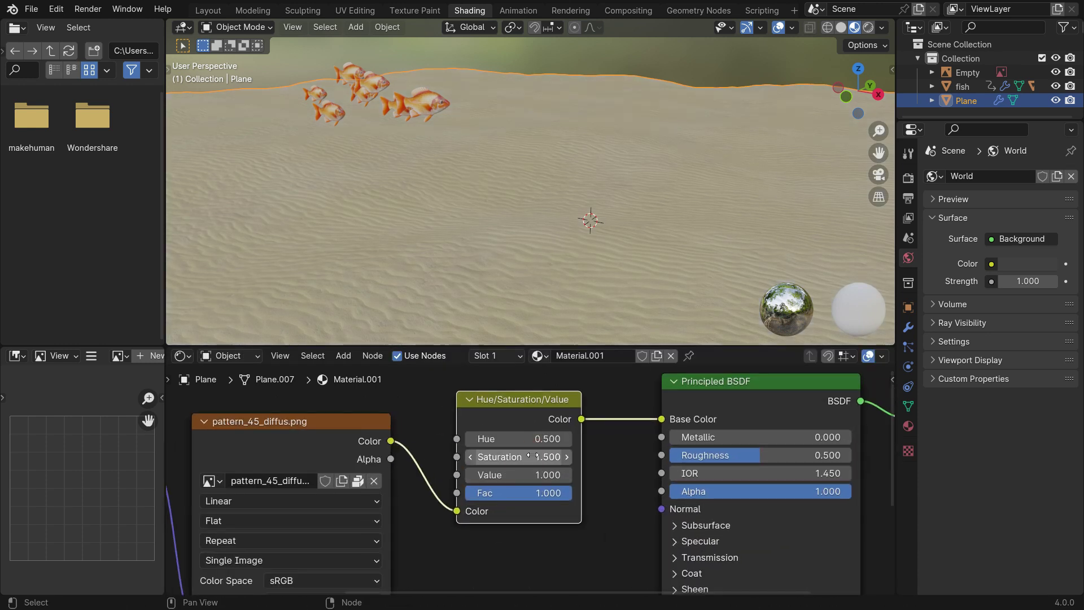
pyautogui.scroll(-7, 439, 446)
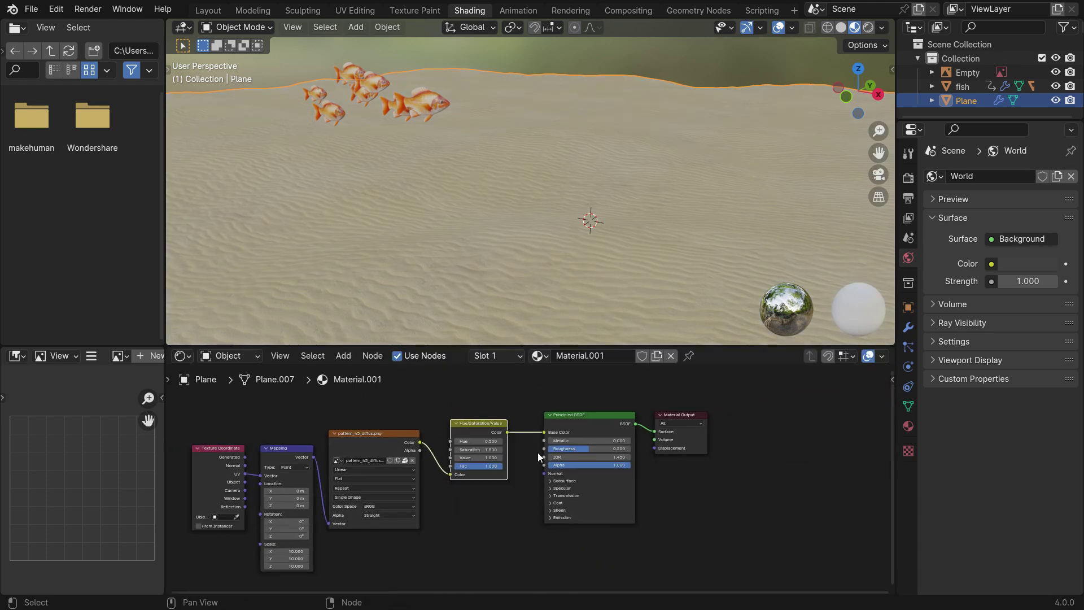
# Add a second Image Texture node below the Hue/Saturation/Value node
pyautogui.scroll(3, 499, 509)
pyautogui.moveTo(499, 509)
pyautogui.mouseDown(button='middle')
pyautogui.moveTo(522, 472)
pyautogui.moveTo(486, 507)
pyautogui.mouseUp(button='middle')
pyautogui.scroll(1, 480, 490)
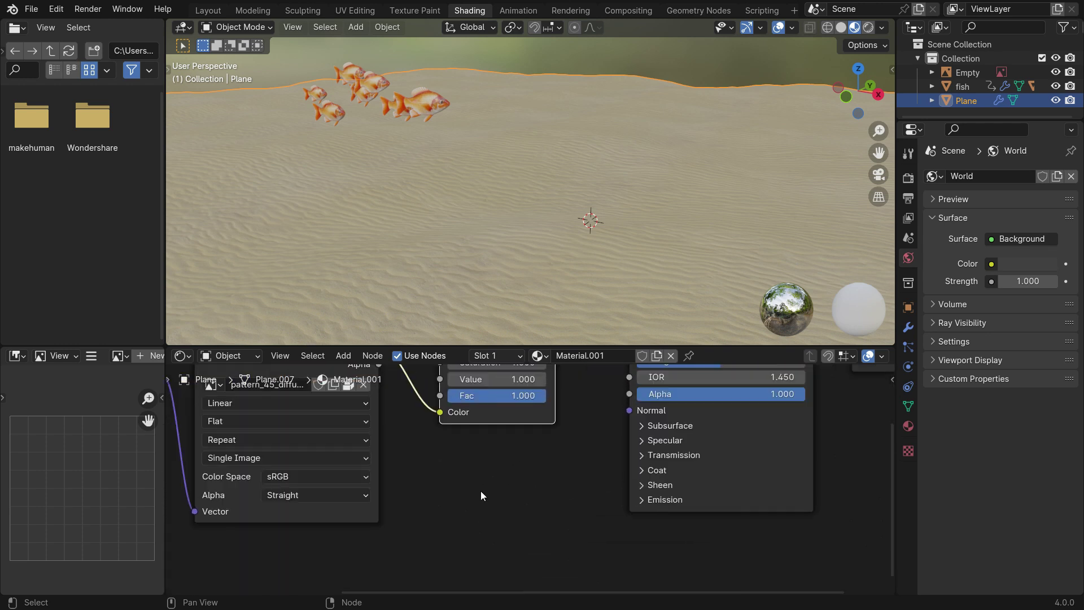
pyautogui.hotkey('shift', 'a')
pyautogui.click(459, 431)
pyautogui.write('image')
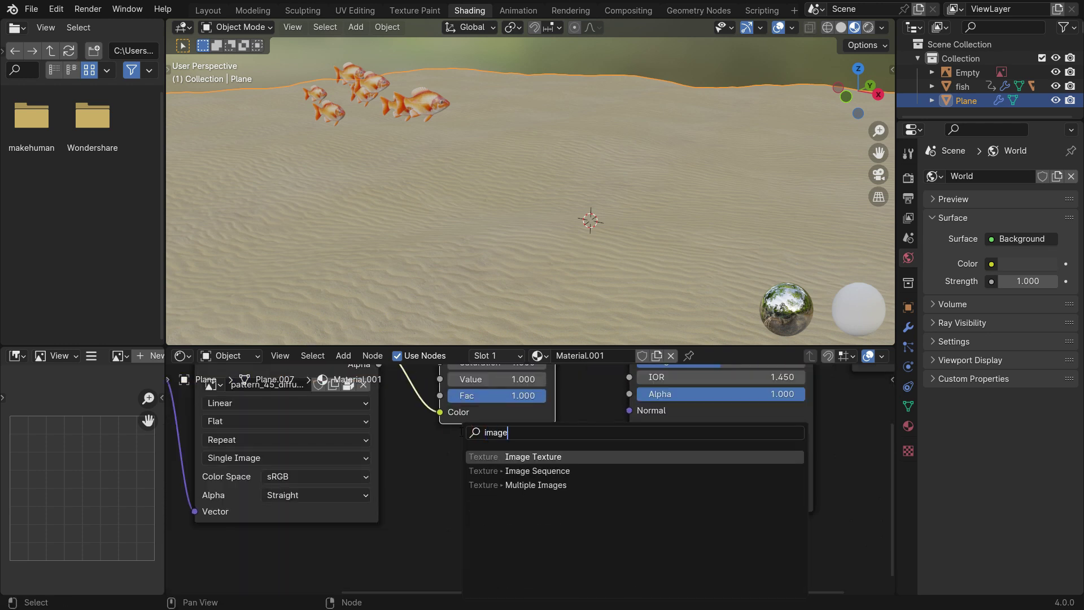
pyautogui.click(496, 457)
pyautogui.click(510, 482)
pyautogui.scroll(1, 510, 482)
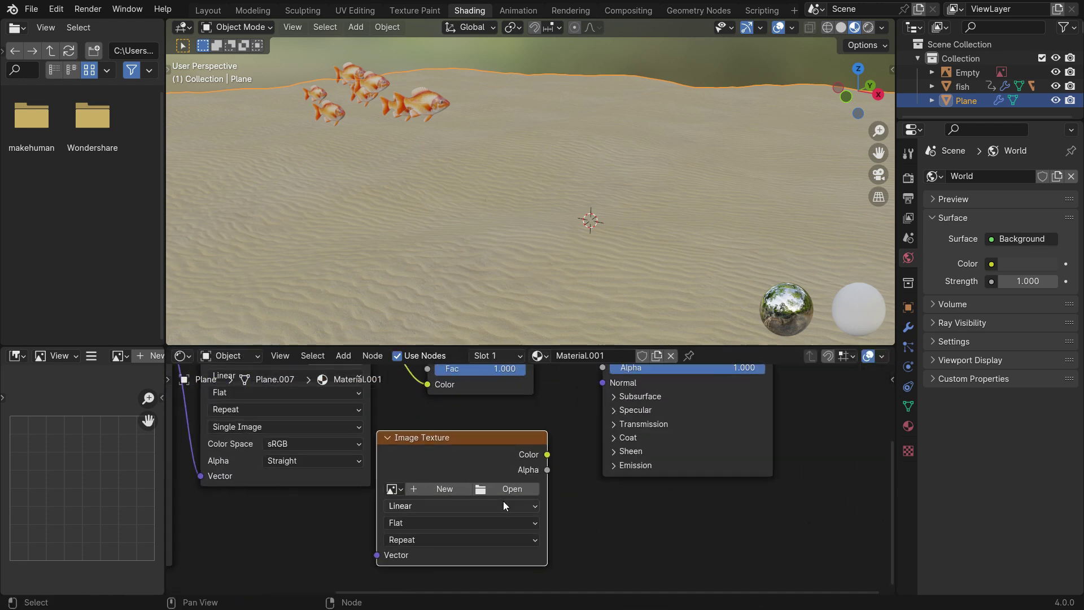
# Load pattern_45_normal.png into the second Image Texture node and set its color space to Non-Color
pyautogui.click(504, 491)
pyautogui.doubleClick(595, 250)
pyautogui.doubleClick(523, 248)
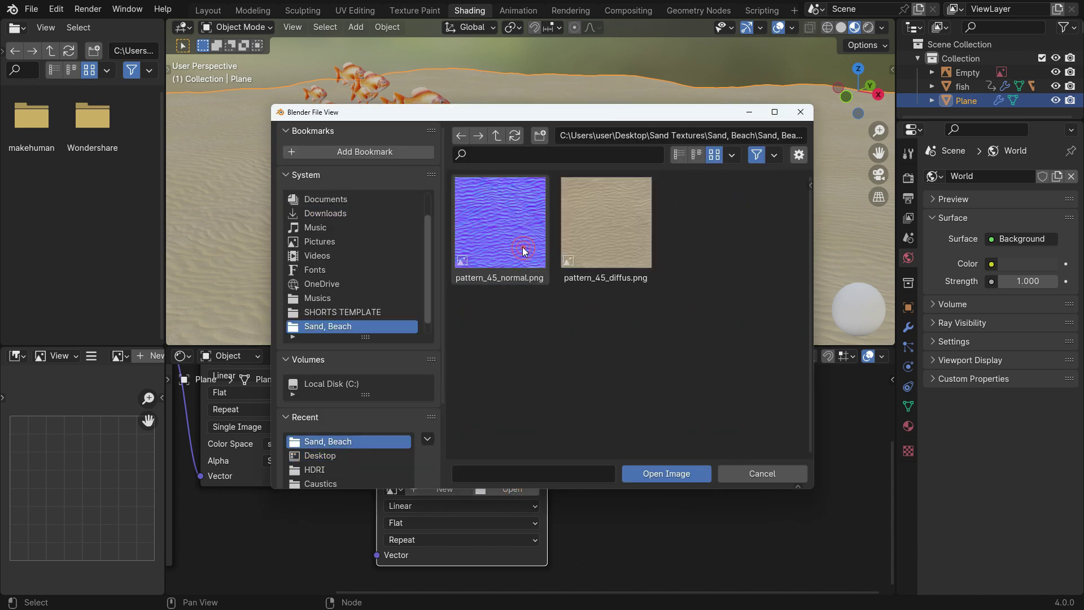
pyautogui.click(523, 246)
pyautogui.press('Return')
pyautogui.moveTo(584, 538); pyautogui.dragTo(584, 476, button='middle')
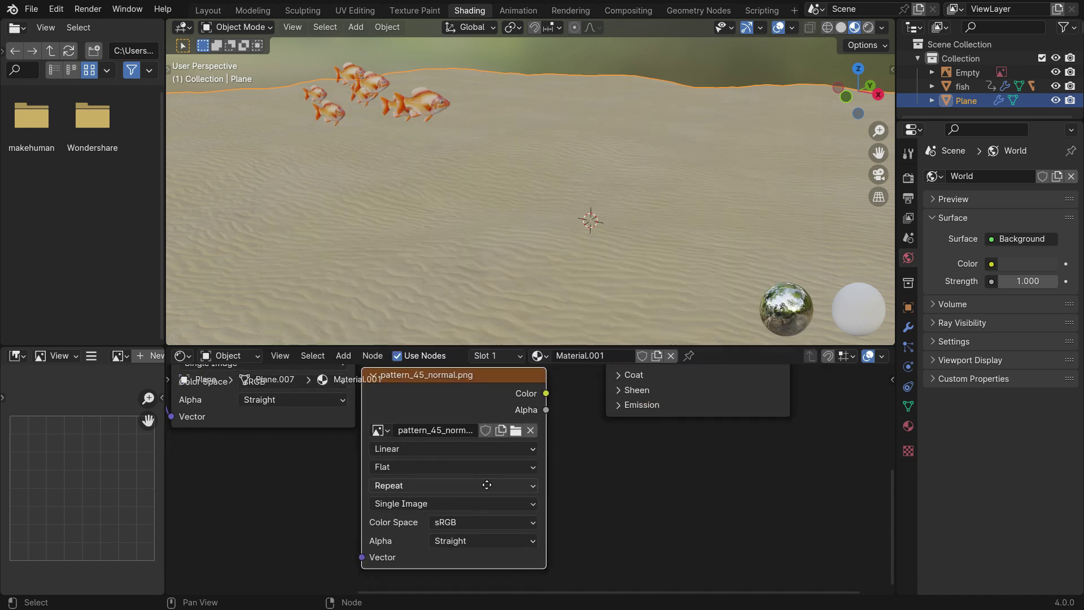
pyautogui.click(482, 513)
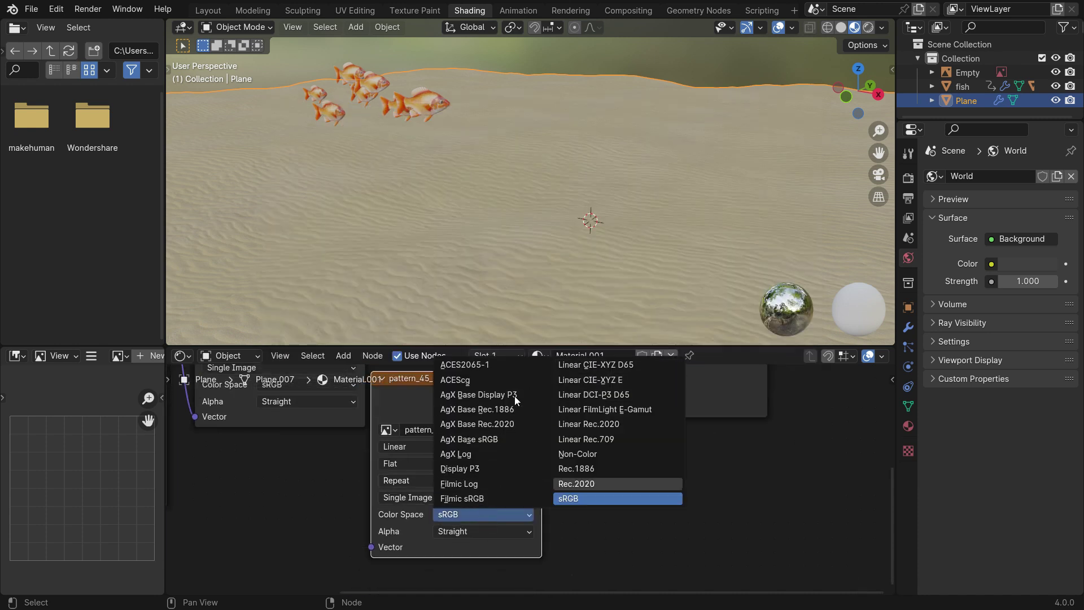
pyautogui.click(577, 453)
# Move the Principled BSDF and Material Output nodes aside and add a Normal Map node in the gap
pyautogui.scroll(-4, 442, 501)
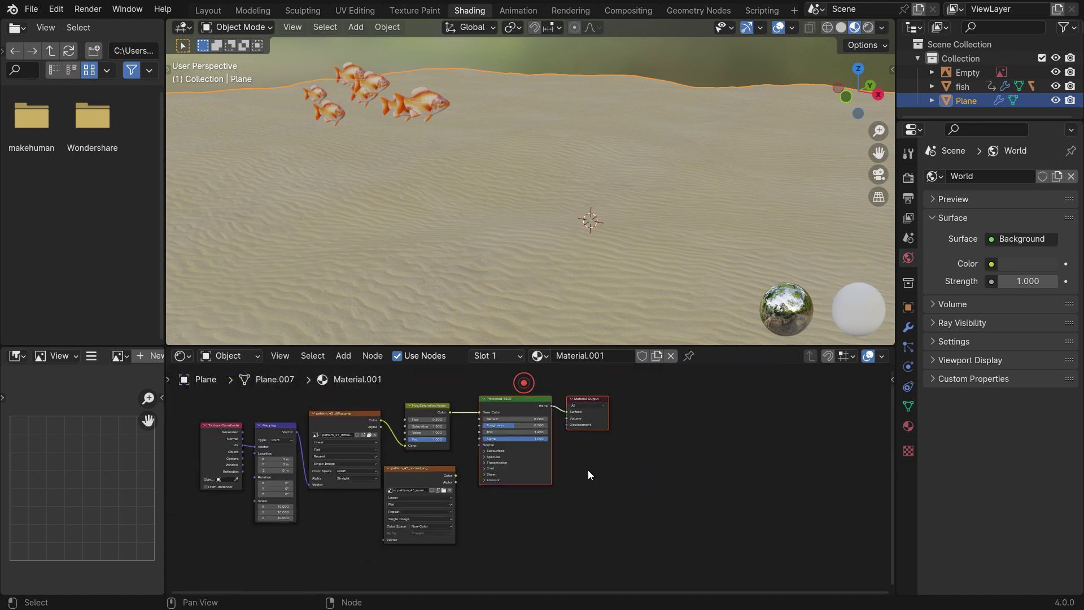
pyautogui.press('g')
pyautogui.click(633, 479)
pyautogui.scroll(3, 491, 480)
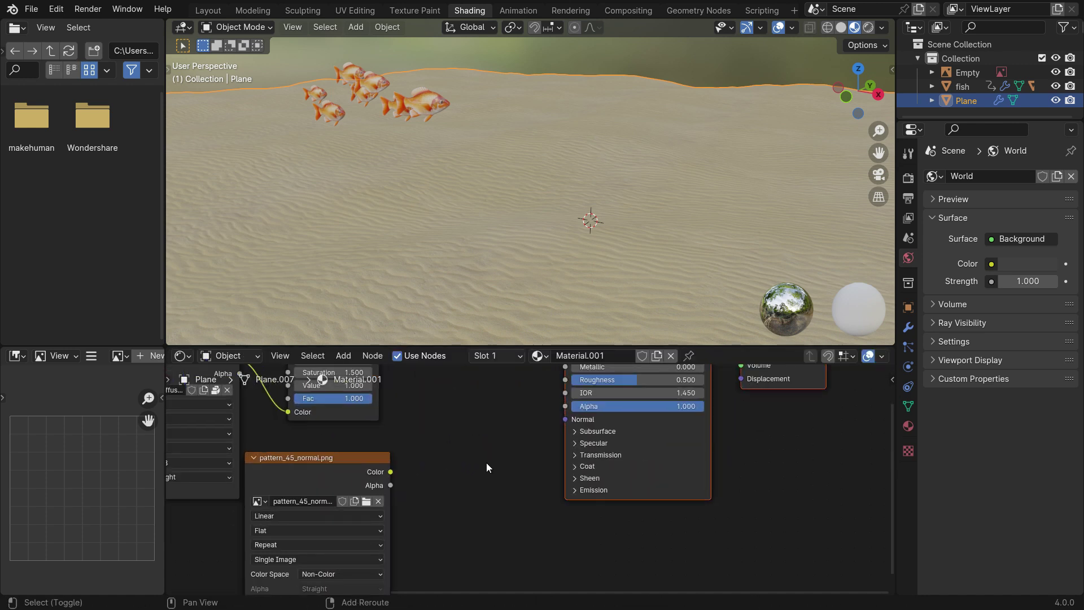
pyautogui.hotkey('shift', 'a')
pyautogui.write('normal')
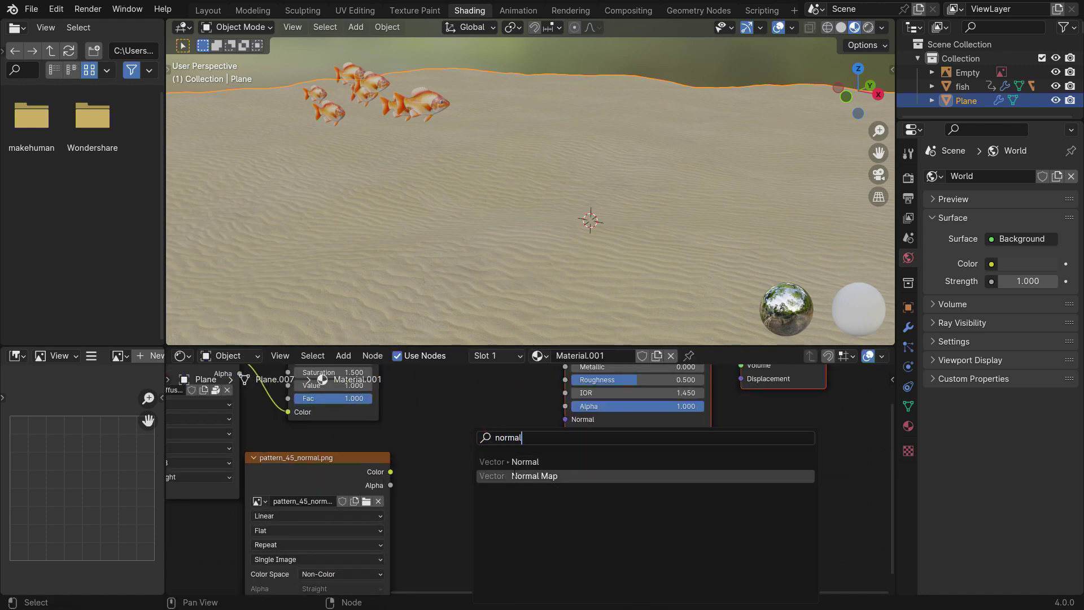
pyautogui.click(517, 476)
pyautogui.click(515, 467)
# Link the normal texture through the Normal Map node to the shader's Normal input and set the map strength to 2
pyautogui.moveTo(390, 472); pyautogui.dragTo(434, 515)
pyautogui.moveTo(526, 458); pyautogui.dragTo(565, 418)
pyautogui.scroll(4, 444, 179)
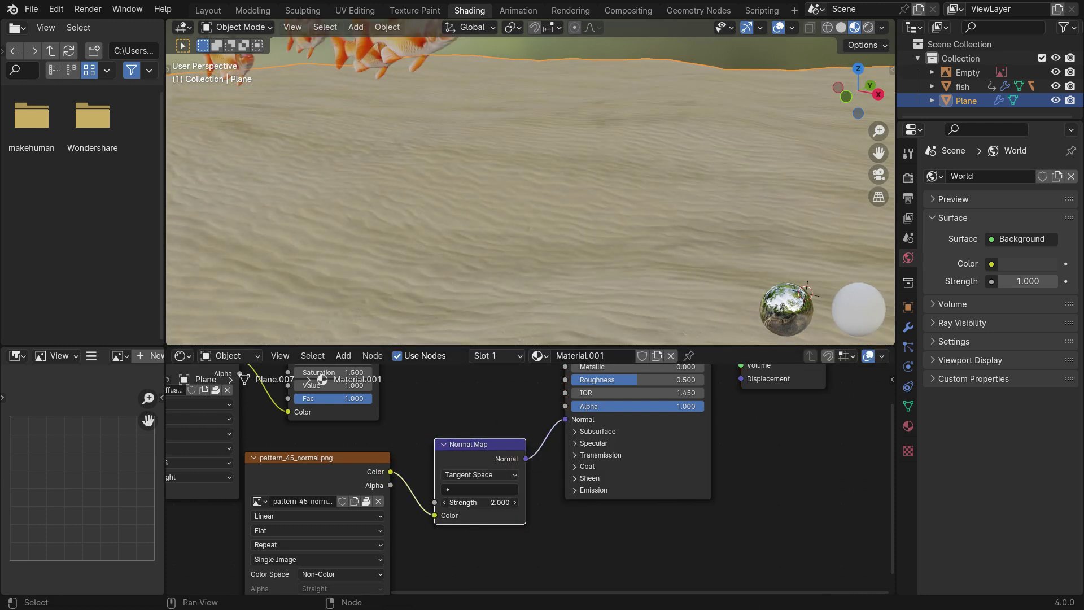
pyautogui.press('Return')
pyautogui.scroll(-4, 454, 260)
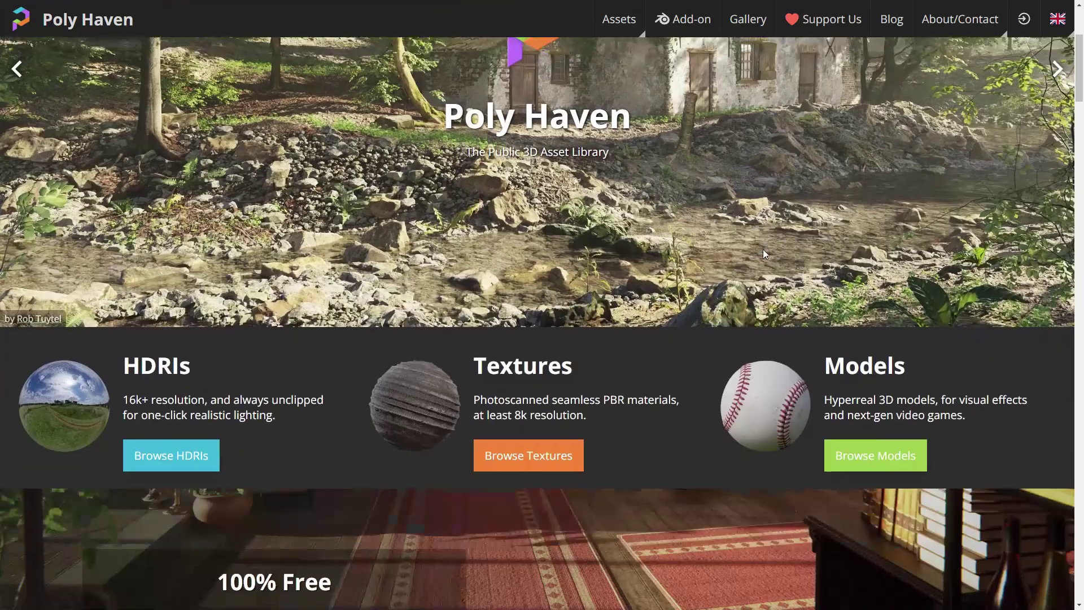
# Switch to the Poly Haven website, search its models for "costa rock," and open Coast Rocks 02
pyautogui.scroll(-3, 763, 249)
pyautogui.click(875, 286)
pyautogui.click(412, 102)
pyautogui.write('costa rock,')
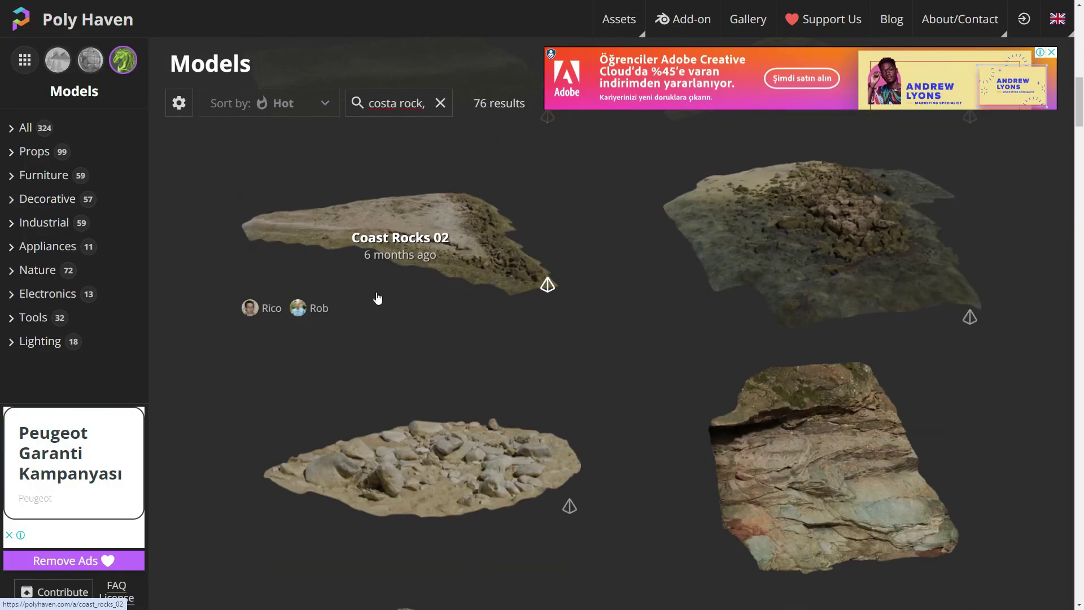
pyautogui.scroll(-5, 378, 298)
pyautogui.click(377, 298)
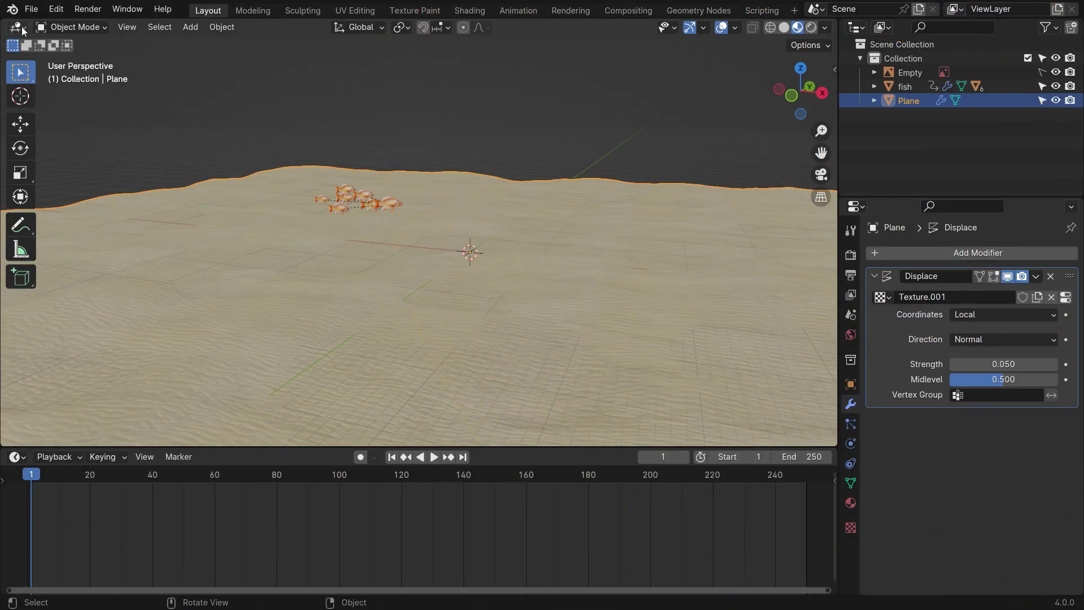
# Back in Blender's Layout workspace, start appending and open the coast_rocks_05_2k.blend file from Downloads
pyautogui.click(31, 9)
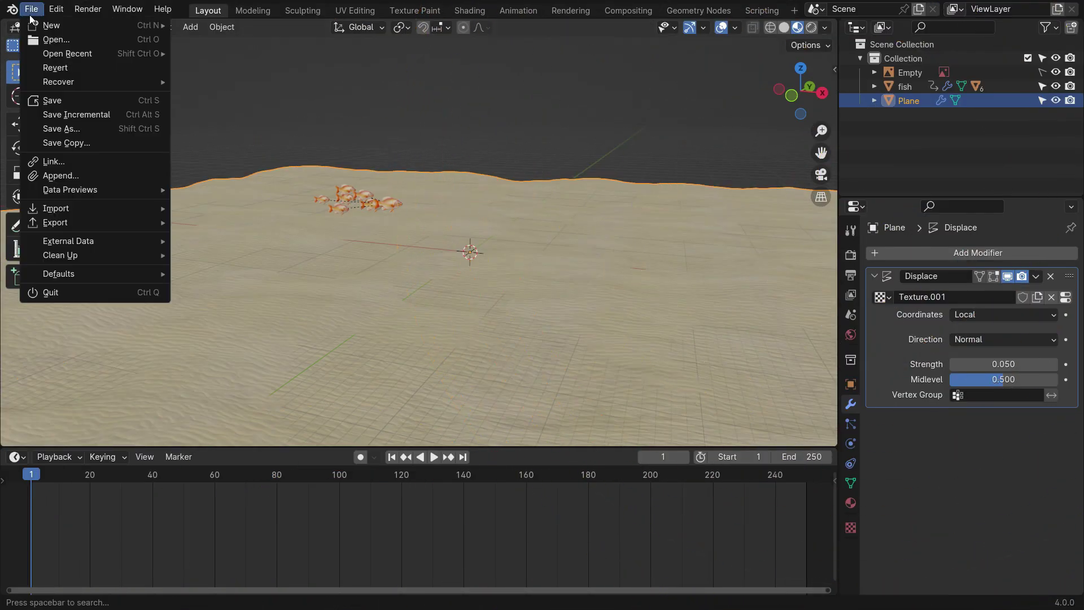
pyautogui.click(95, 176)
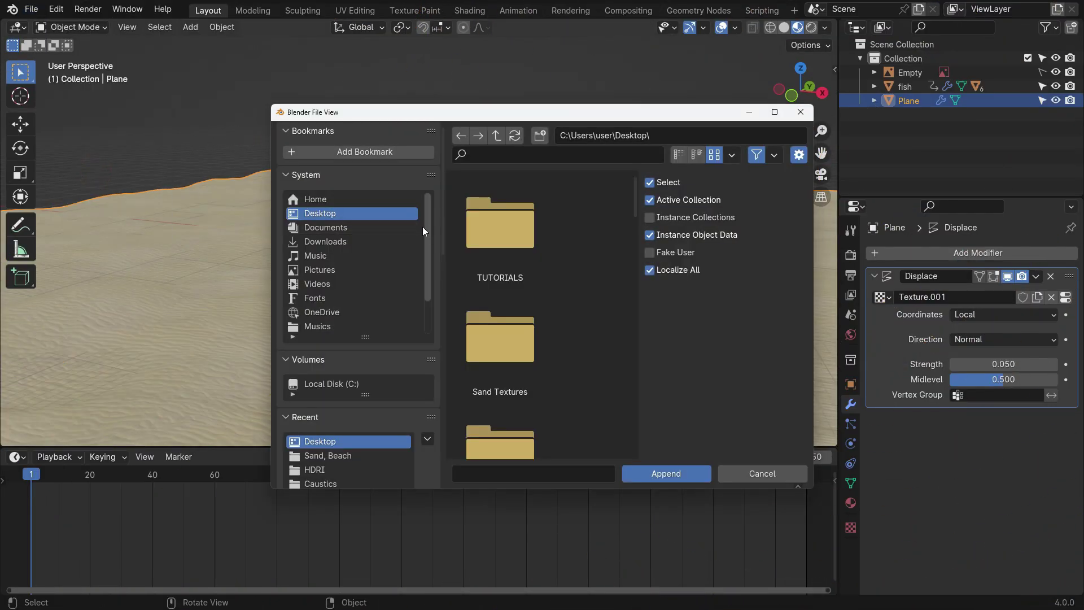
pyautogui.click(361, 241)
pyautogui.scroll(-5, 518, 280)
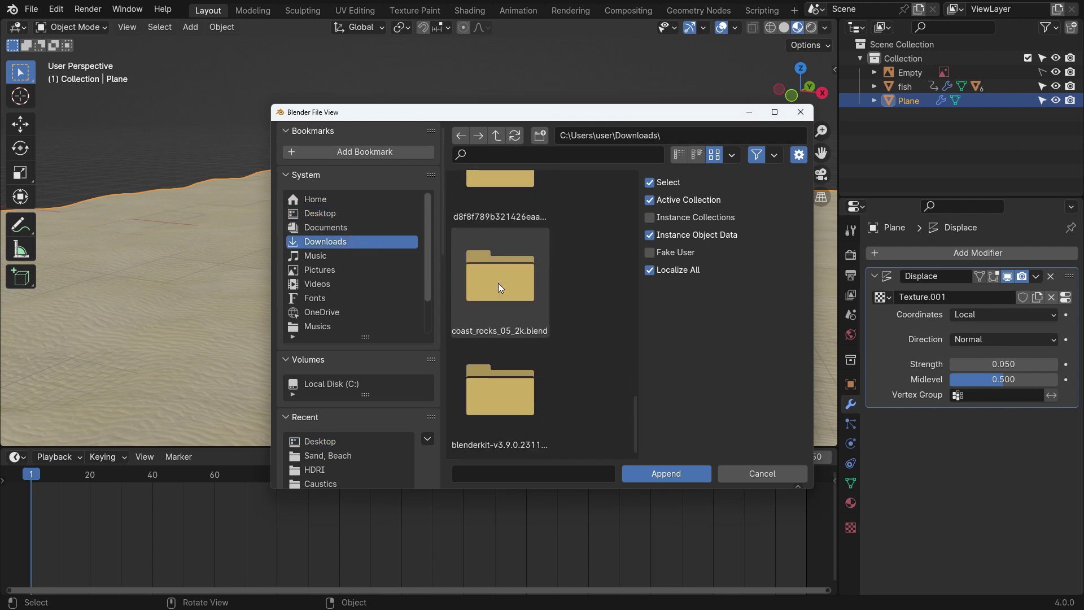
pyautogui.doubleClick(503, 279)
pyautogui.doubleClick(499, 324)
# Append the coast_rocks_05_LOD2 object to the scene
pyautogui.scroll(-1, 524, 299)
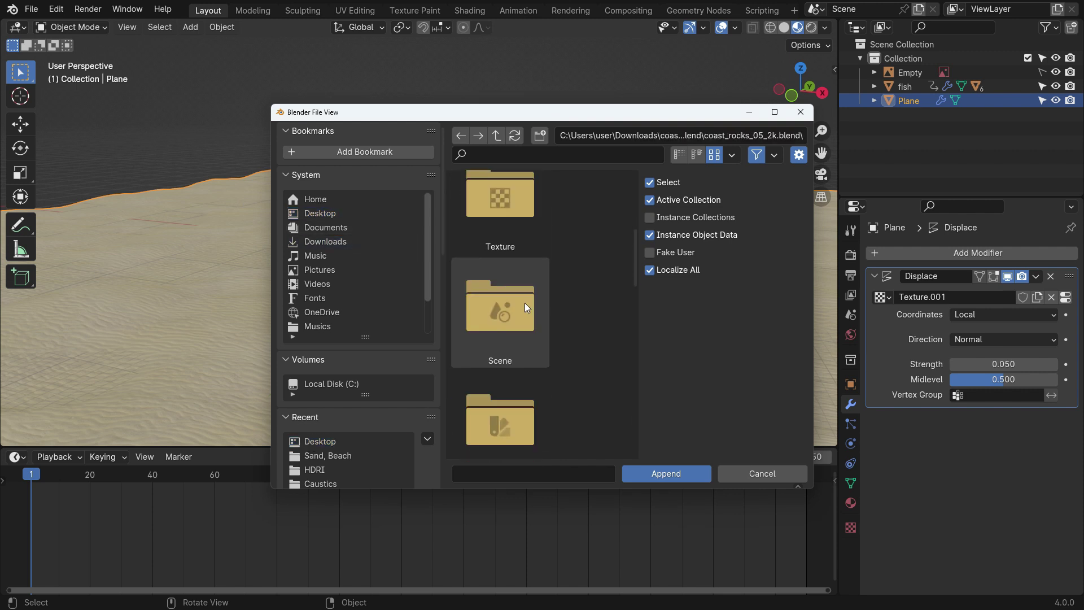
pyautogui.scroll(-3, 524, 303)
pyautogui.doubleClick(499, 326)
pyautogui.click(505, 317)
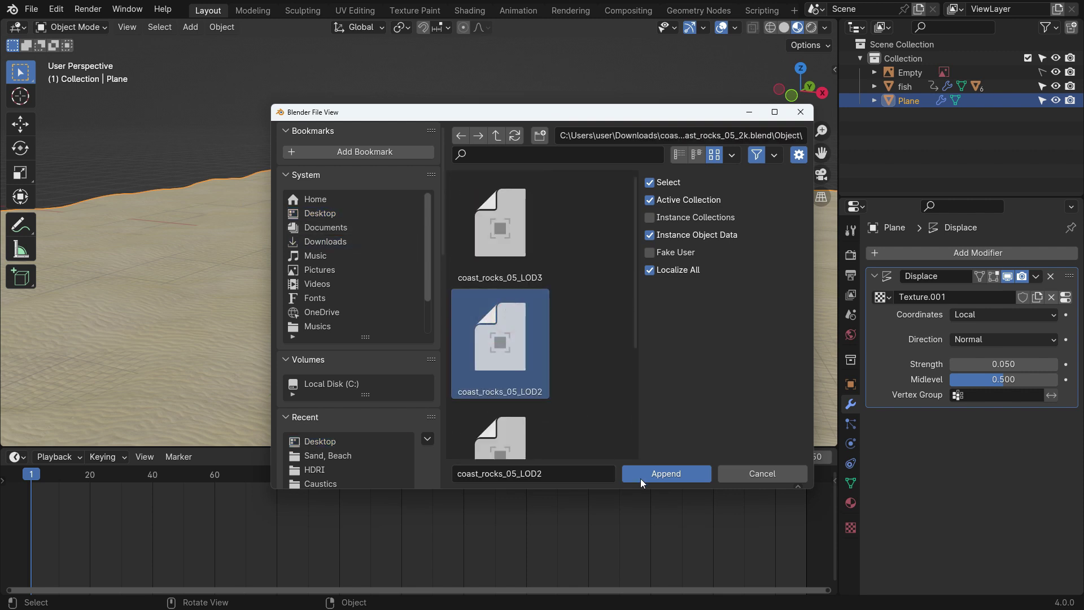
pyautogui.click(640, 478)
pyautogui.press('Return')
# Scale up the appended rock and rotate it about the Z axis
pyautogui.scroll(5, 473, 252)
pyautogui.press('s')
pyautogui.click(641, 317)
pyautogui.scroll(-5, 457, 264)
pyautogui.press('r')
pyautogui.press('z')
pyautogui.click(492, 296)
# Raise the rock about 0.6 m along Z relative to the sand
pyautogui.scroll(2, 492, 295)
pyautogui.press('g')
pyautogui.press('z')
pyautogui.click(479, 274)
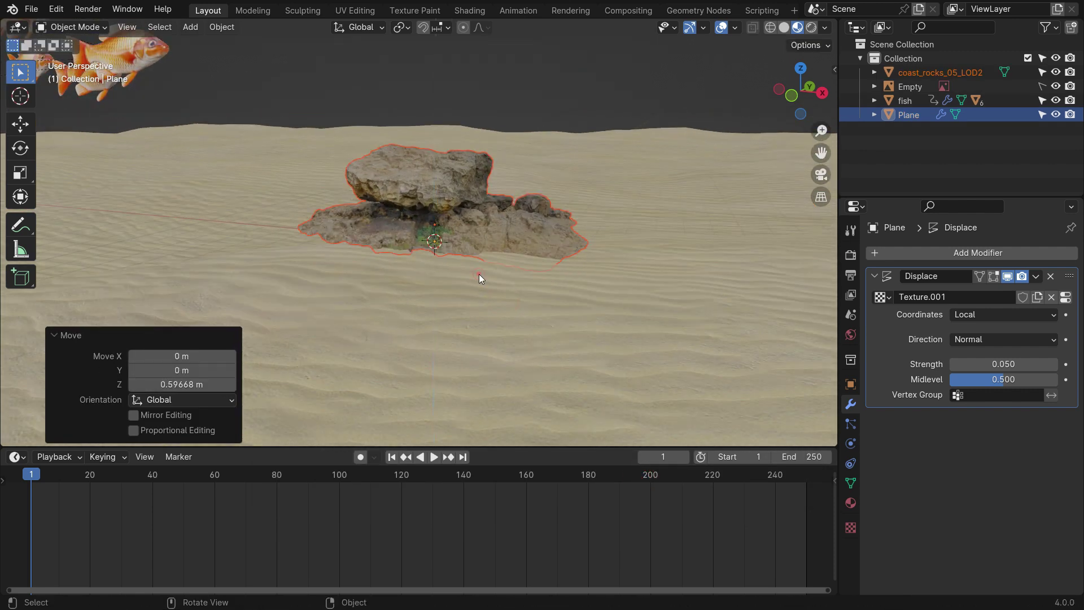
pyautogui.moveTo(452, 276); pyautogui.dragTo(477, 266, button='middle')
# Adjust the rock's size again and rotate it into its position on the seabed
pyautogui.press('s')
pyautogui.click(470, 280)
pyautogui.press('r')
pyautogui.click(582, 294)
pyautogui.scroll(-2, 455, 280)
# In top view, duplicate the rock about 10 m along X and 4.6 m along Y, and rotate the copy about 100 degrees
pyautogui.press('KP_7')
pyautogui.hotkey('shift', 'd')
pyautogui.click(603, 292)
pyautogui.press('r')
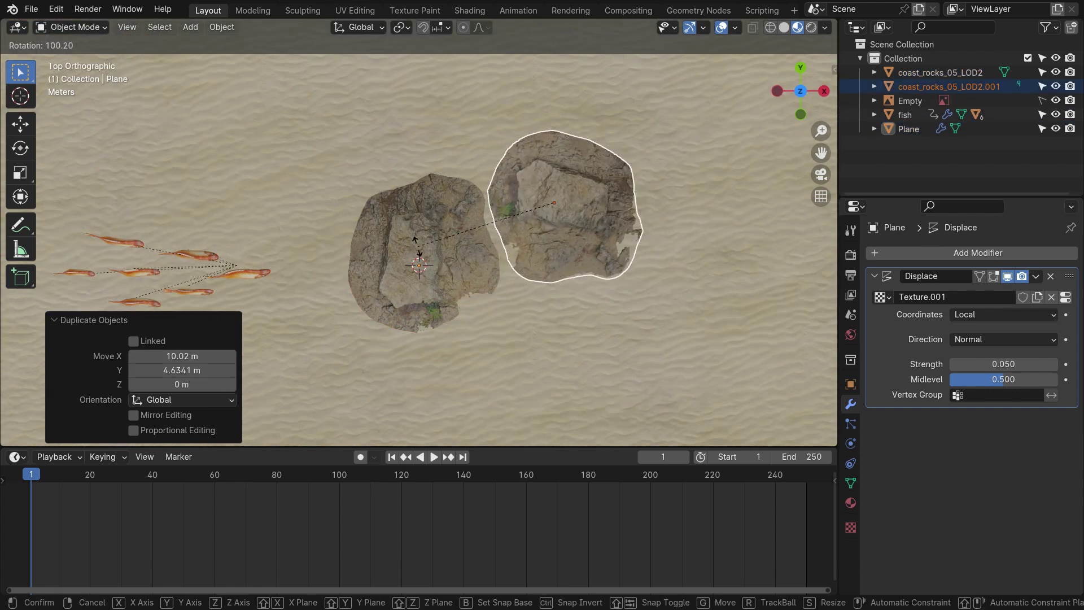
pyautogui.click(405, 239)
# Enlarge the first rock copy and position it against the original rock
pyautogui.press('g')
pyautogui.click(624, 310)
pyautogui.press('s')
pyautogui.click(610, 292)
pyautogui.press('g')
pyautogui.click(626, 297)
# In top view, duplicate the rock about 5.4 m along negative X and 9.5 m along negative Y, and rotate the copy
pyautogui.moveTo(626, 297); pyautogui.dragTo(552, 239, button='middle')
pyautogui.press('KP_7')
pyautogui.hotkey('shift', 'd')
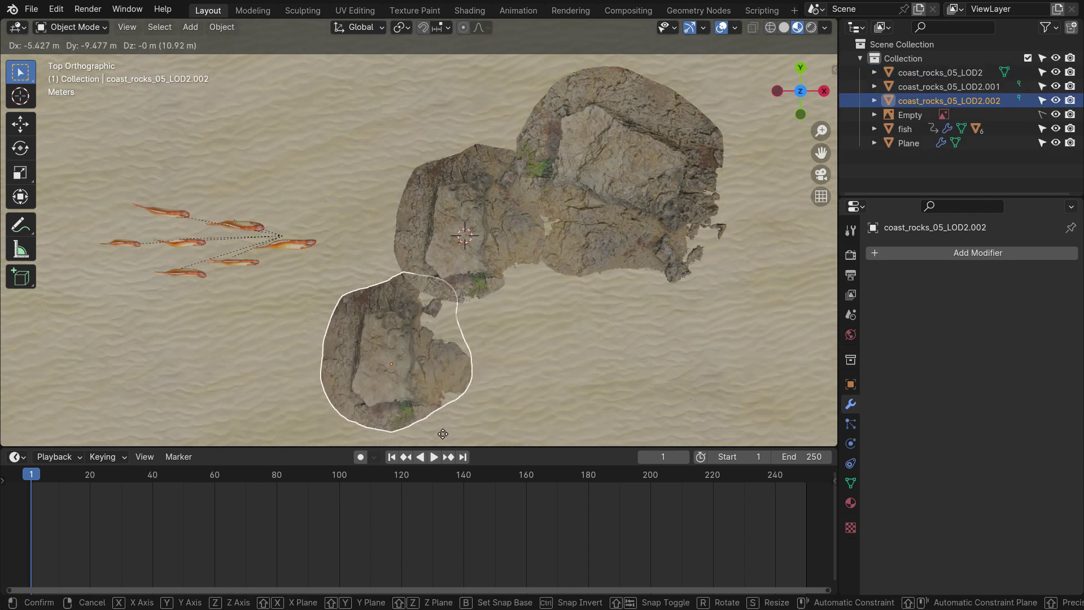
pyautogui.click(443, 434)
pyautogui.press('r')
pyautogui.click(483, 405)
# Scale the second rock copy and refine its rotation
pyautogui.moveTo(483, 405); pyautogui.dragTo(453, 338, button='middle')
pyautogui.press('s')
pyautogui.click(481, 414)
pyautogui.press('r')
pyautogui.click(455, 399)
pyautogui.click(455, 399)
# Play the animation to review the fish school swimming above the rocks
pyautogui.scroll(2, 453, 339)
pyautogui.moveTo(453, 339); pyautogui.dragTo(473, 354, button='middle')
pyautogui.press('space')
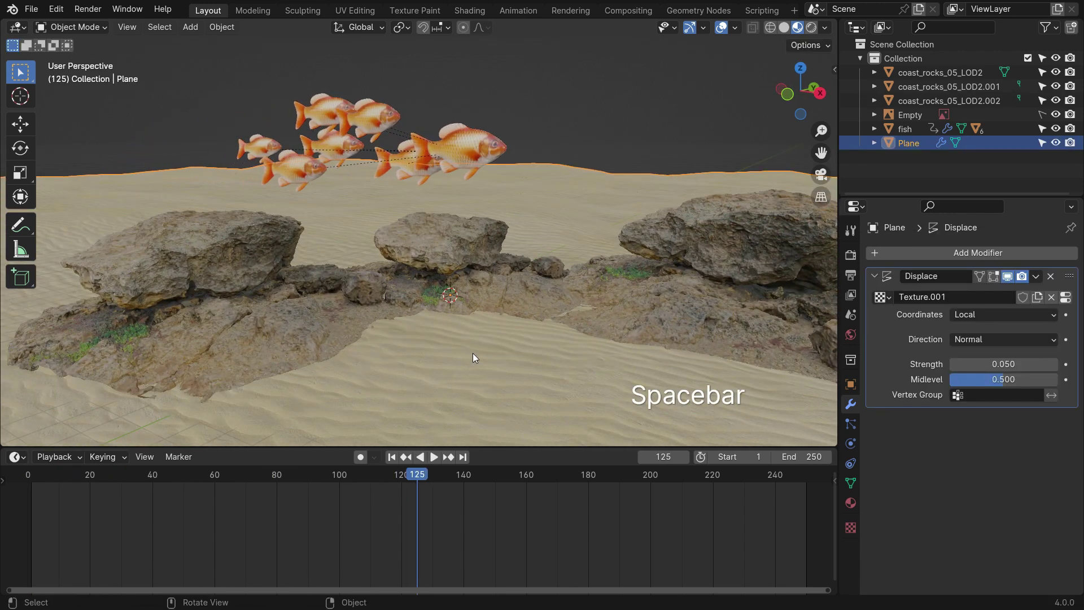
# Return the animation to its first frame and open the red and yellow sea plant picture in the browser's "sea plants png" image results
pyautogui.hotkey('shift', 'Left')
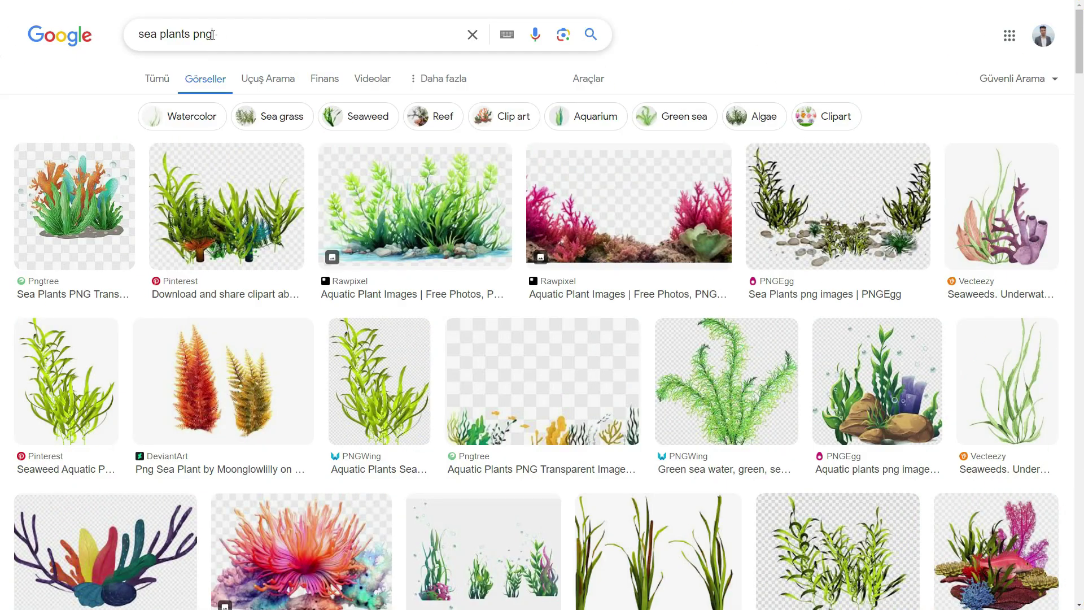
pyautogui.scroll(-3, 236, 317)
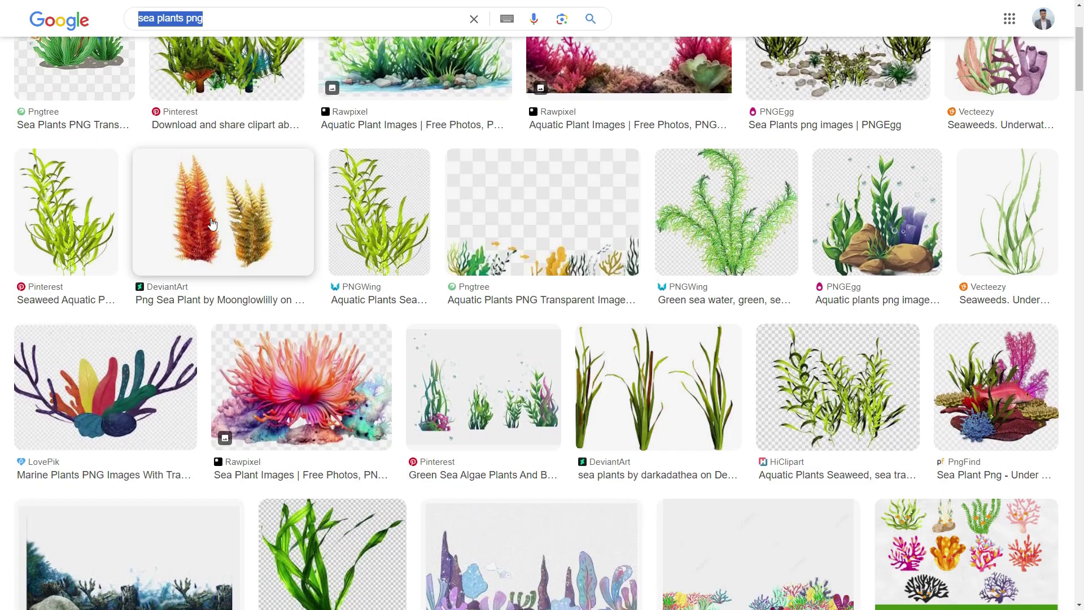
pyautogui.click(260, 213)
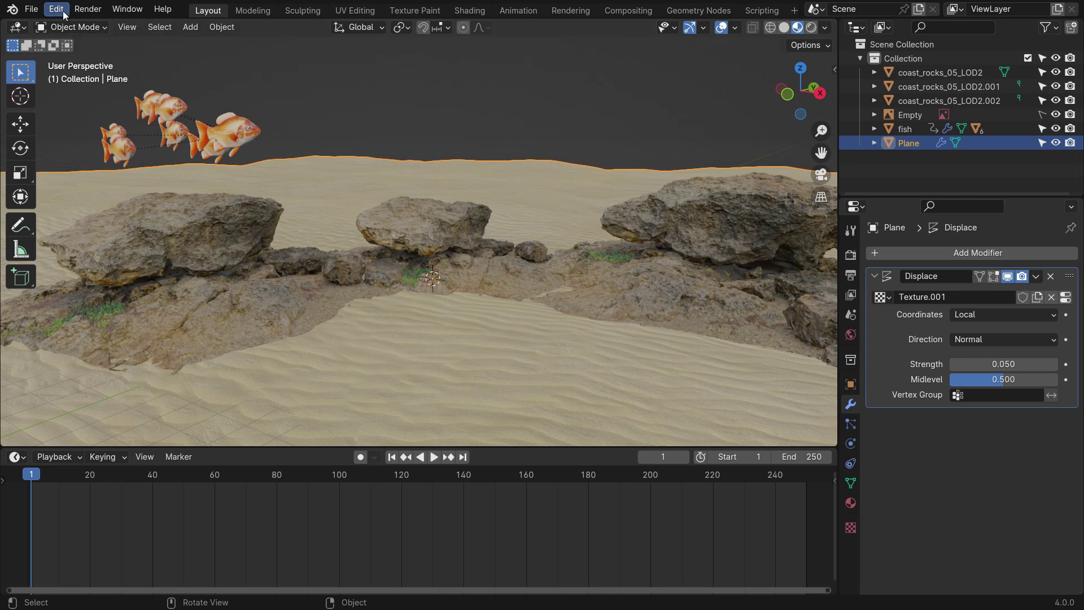
# Back in Blender, search the add-on preferences for "images" to check that Import Images as Planes is enabled
pyautogui.click(57, 9)
pyautogui.click(113, 189)
pyautogui.click(93, 141)
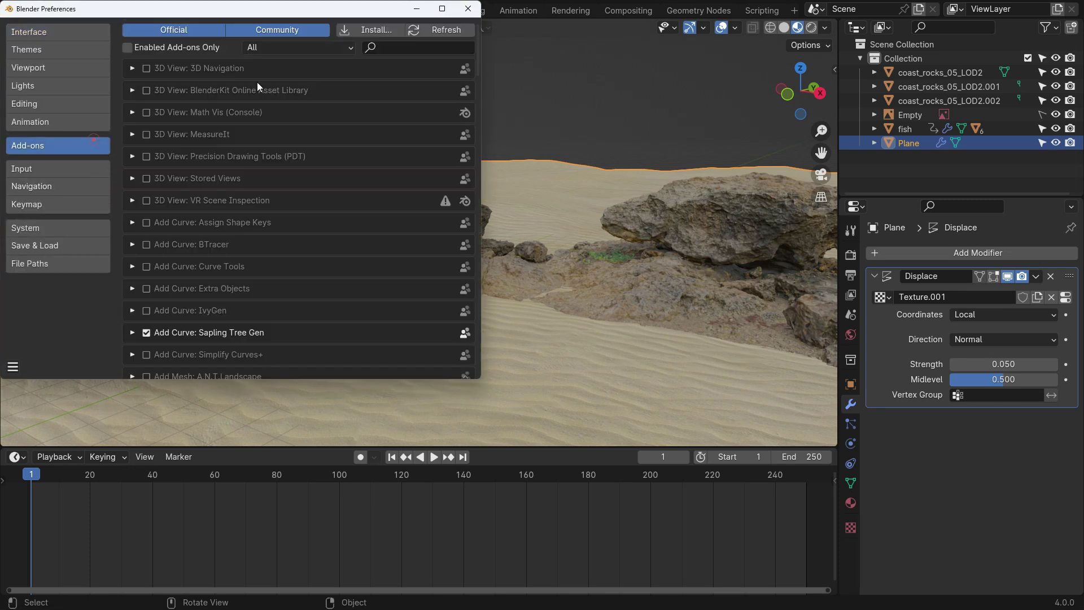
pyautogui.write('images')
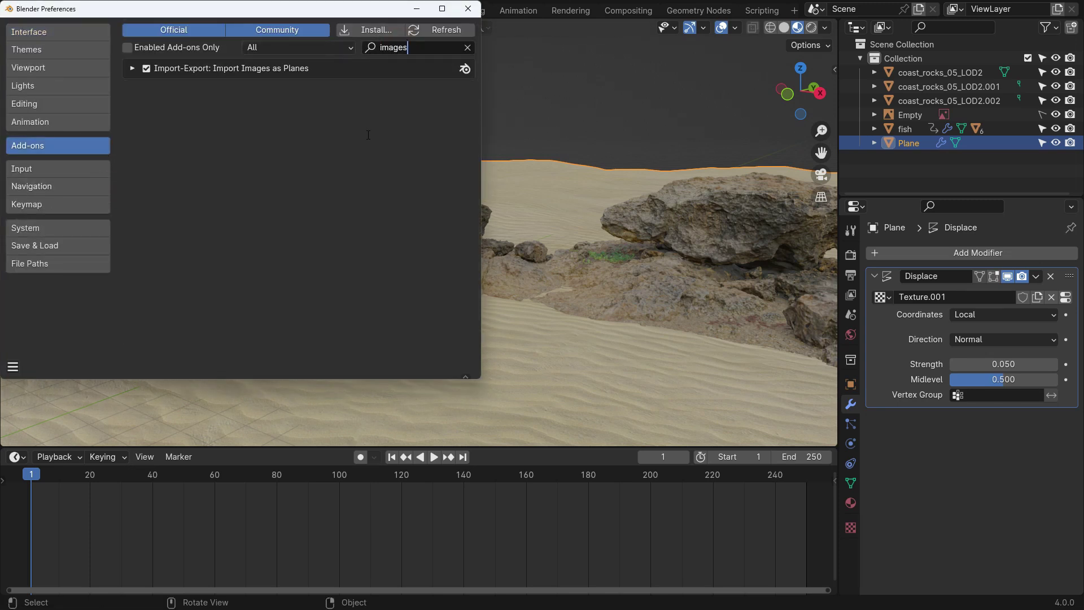
pyautogui.click(474, 13)
# Import pngwing.com (1).png from the Downloads folder as an image plane
pyautogui.click(189, 28)
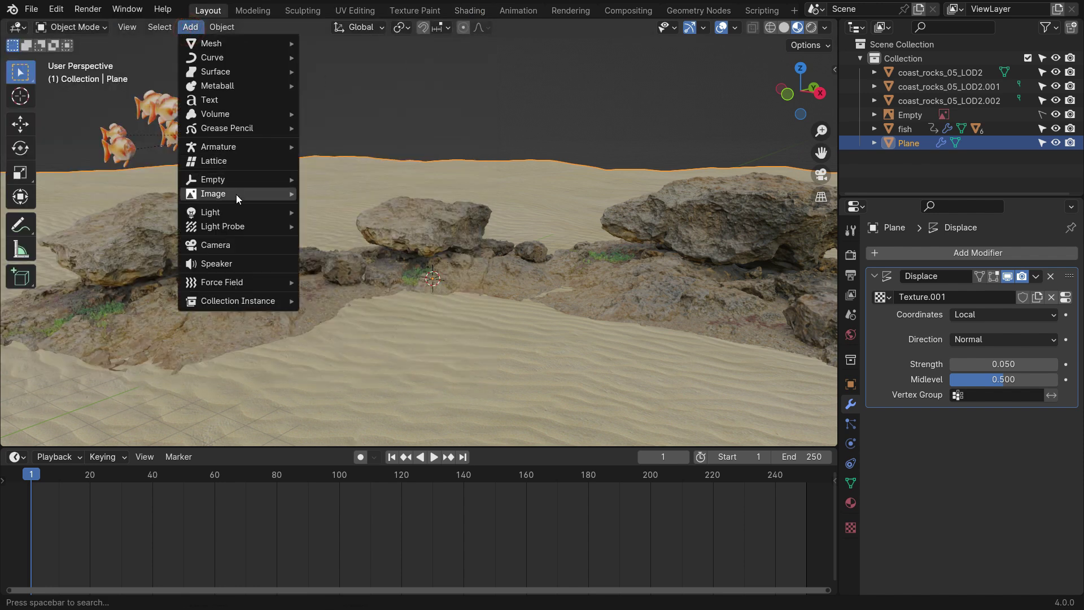
pyautogui.moveTo(236, 195)
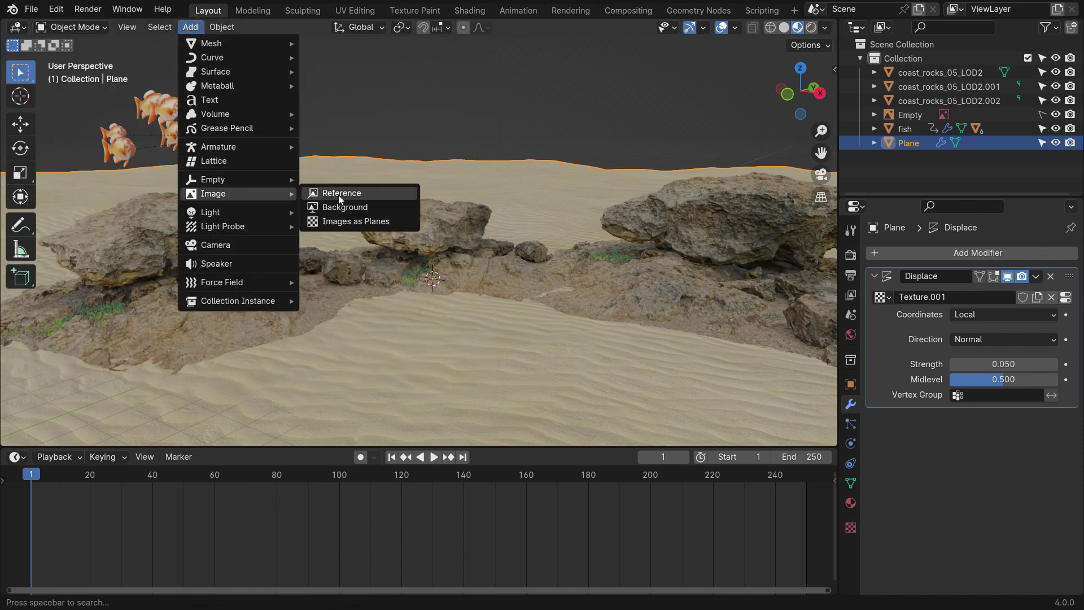
pyautogui.click(354, 224)
pyautogui.click(325, 241)
pyautogui.scroll(-3, 632, 205)
pyautogui.scroll(-5, 632, 204)
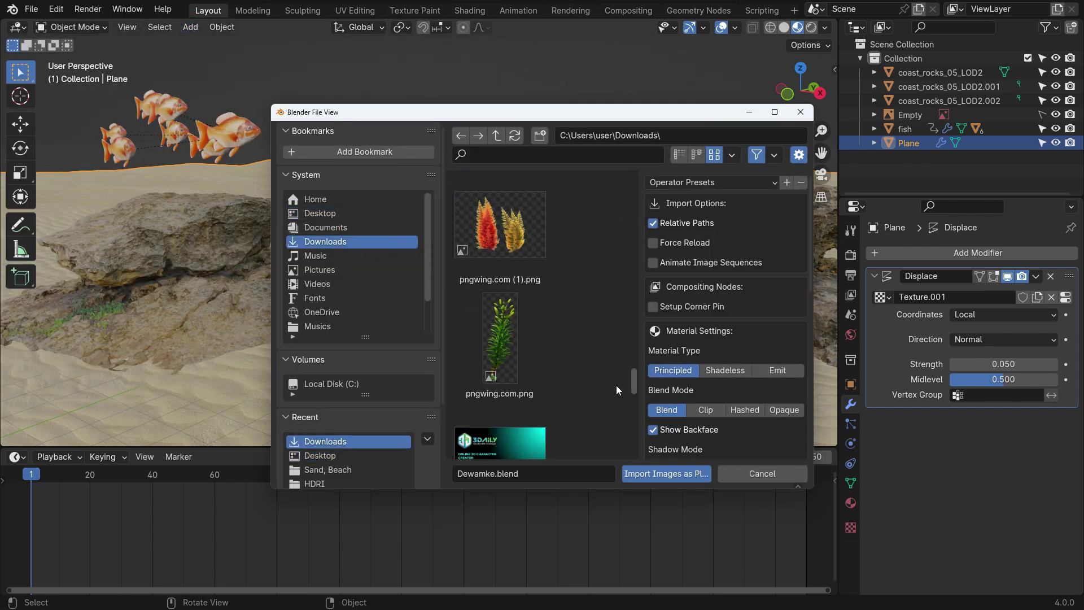
pyautogui.click(499, 231)
pyautogui.click(666, 473)
# Move the imported red and yellow plant plane onto the sand in front of the rocks, raising it about 2.07 m along Z
pyautogui.moveTo(477, 321); pyautogui.dragTo(431, 288, button='middle')
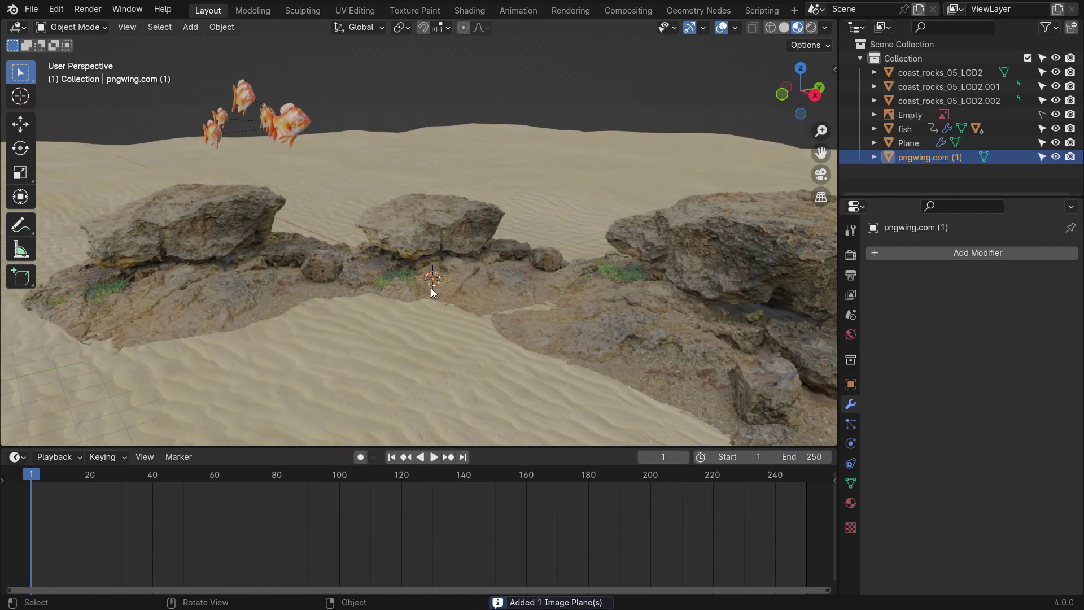
pyautogui.press('g')
pyautogui.click(346, 361)
pyautogui.press('g')
pyautogui.press('x')
pyautogui.click(409, 397)
pyautogui.press('g')
pyautogui.press('z')
pyautogui.click(411, 337)
pyautogui.moveTo(379, 277); pyautogui.dragTo(449, 324, button='middle')
pyautogui.scroll(8, 394, 283)
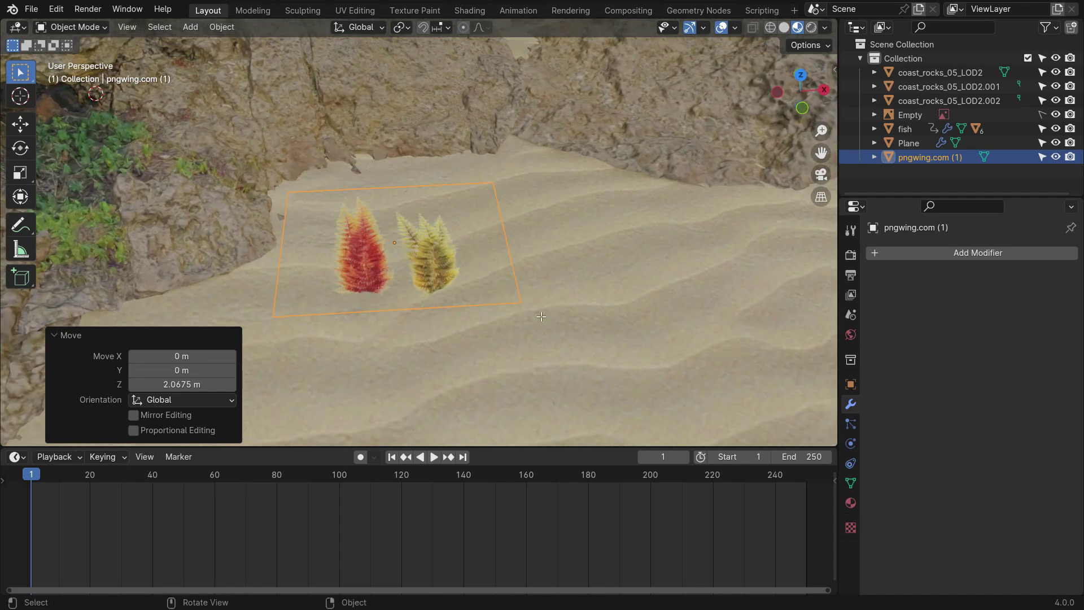
# Enlarge the plant plane's mesh in Edit Mode and subdivide it into a dense grid
pyautogui.press('Tab')
pyautogui.moveTo(540, 317); pyautogui.dragTo(497, 306, button='middle')
pyautogui.press('s')
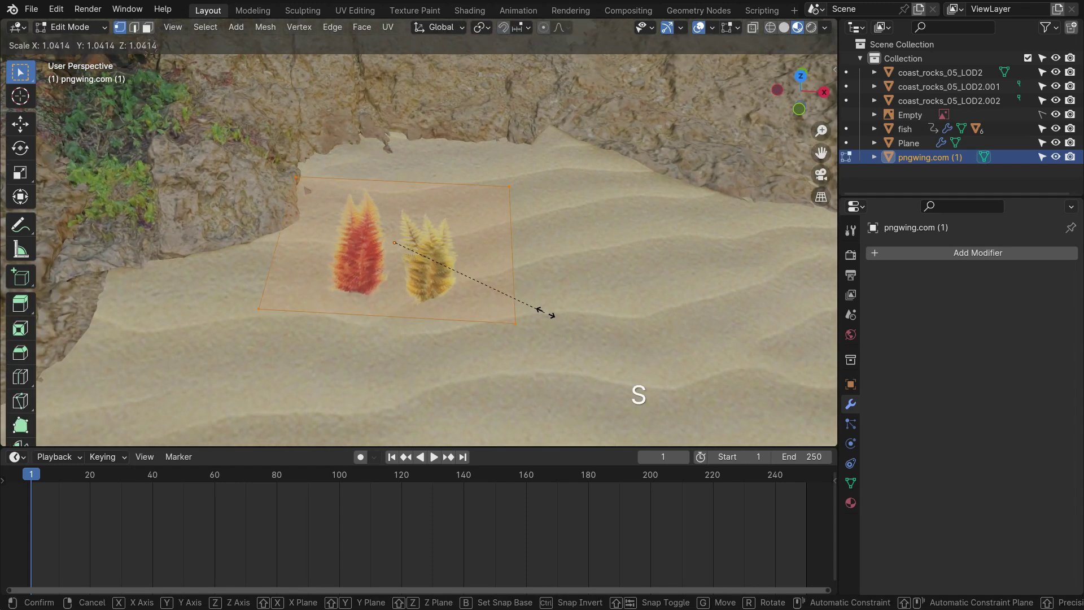
pyautogui.click(774, 357)
pyautogui.moveTo(773, 358); pyautogui.dragTo(506, 249, button='middle')
pyautogui.rightClick(506, 248)
pyautogui.click(423, 266)
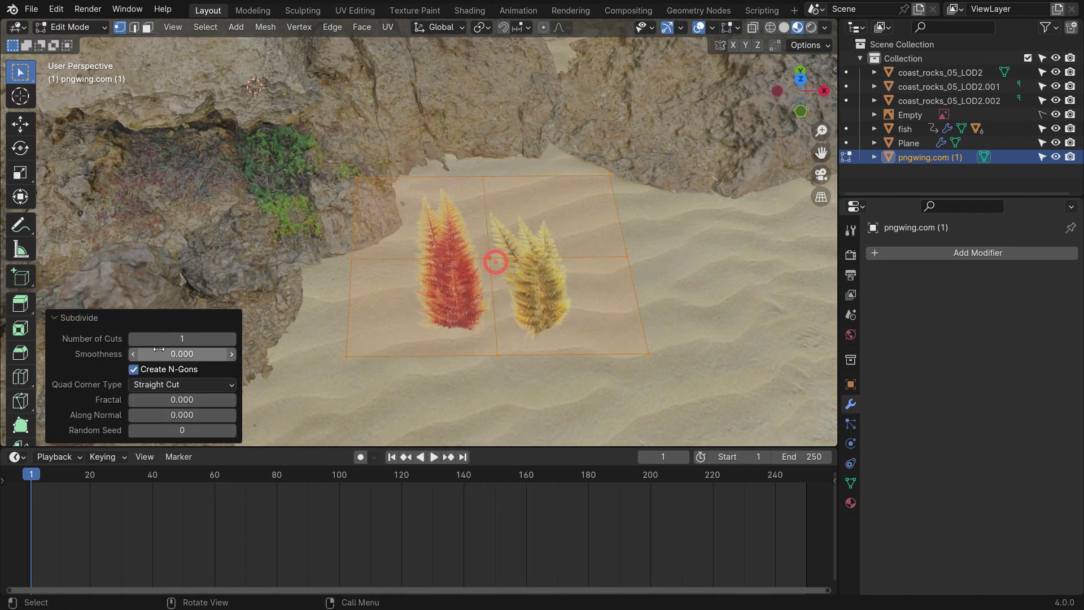
pyautogui.click(193, 338)
pyautogui.moveTo(331, 97); pyautogui.dragTo(326, 132, button='middle')
# Assign all vertices of the plant plane above its two bottom rows to a new vertex group
pyautogui.moveTo(637, 331); pyautogui.dragTo(638, 332)
pyautogui.click(851, 482)
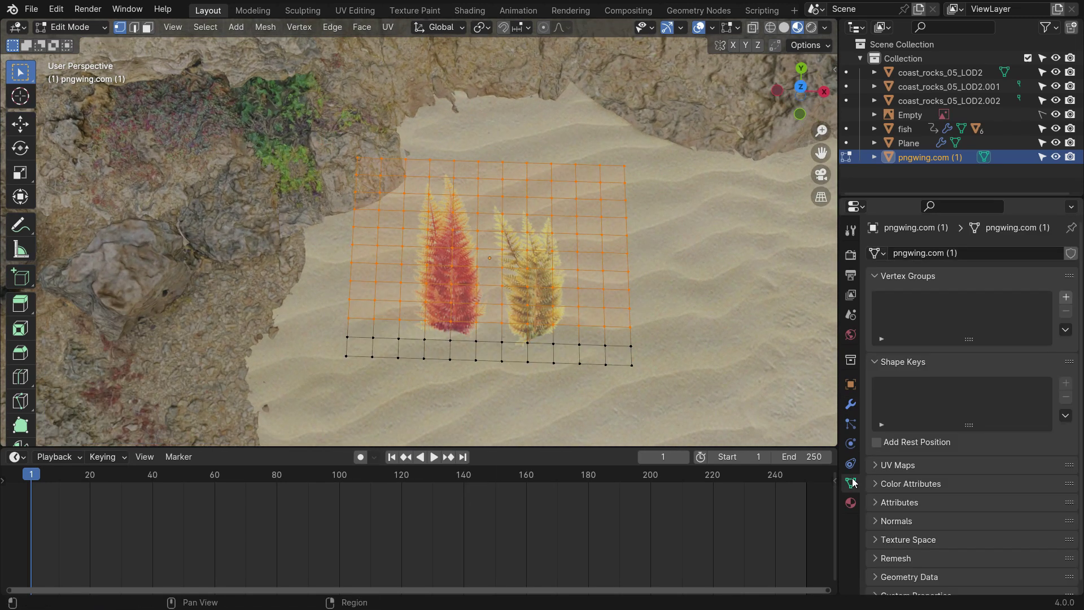
pyautogui.click(1065, 297)
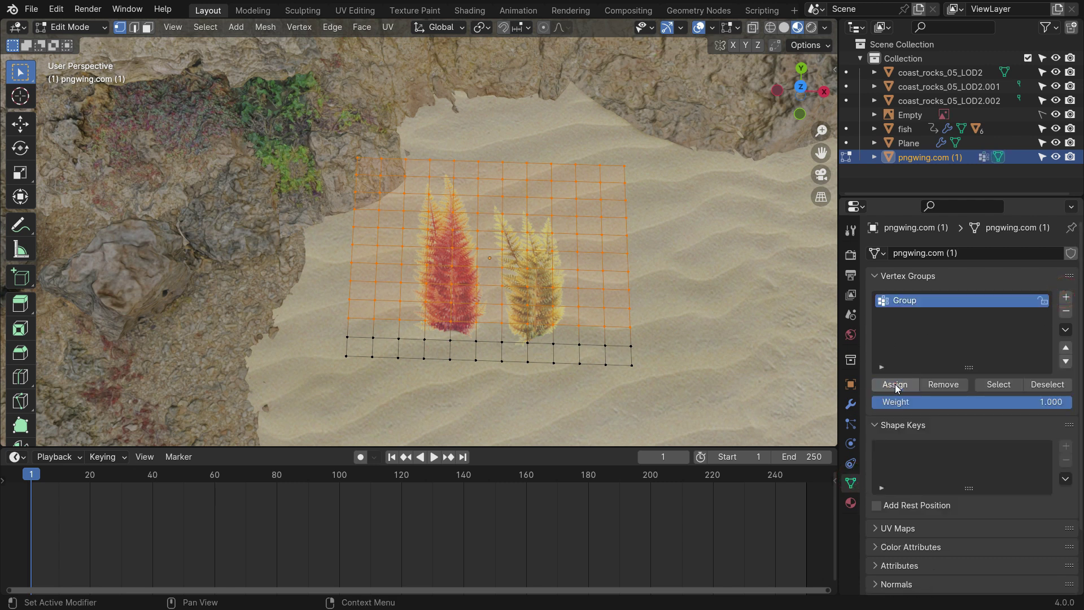
pyautogui.press('Tab')
# Add a Wave modifier to the plant plane and preview its motion
pyautogui.click(850, 404)
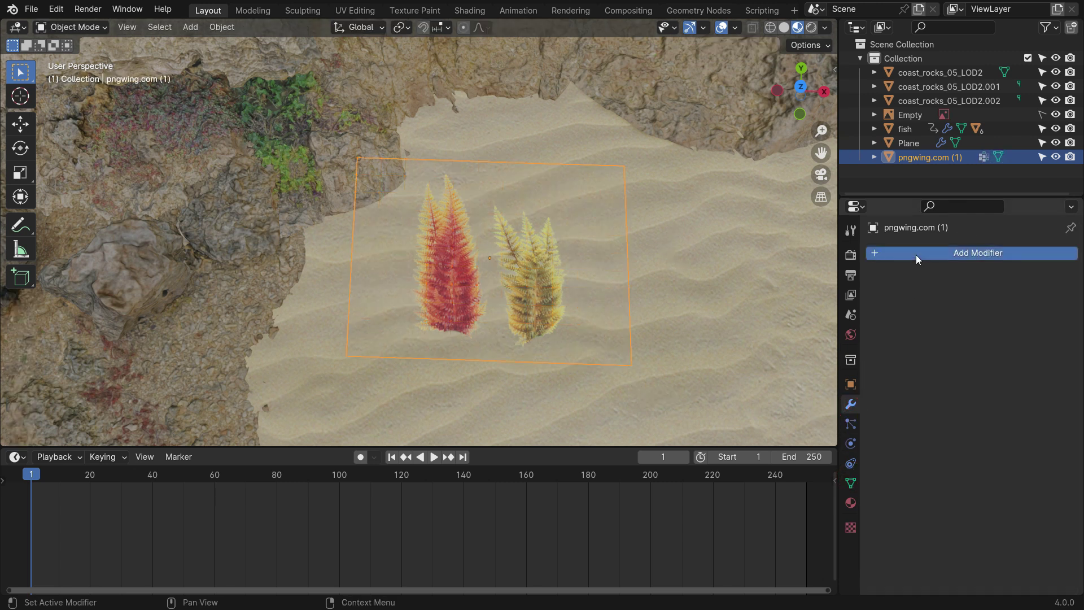
pyautogui.click(915, 251)
pyautogui.click(916, 255)
pyautogui.write('wave')
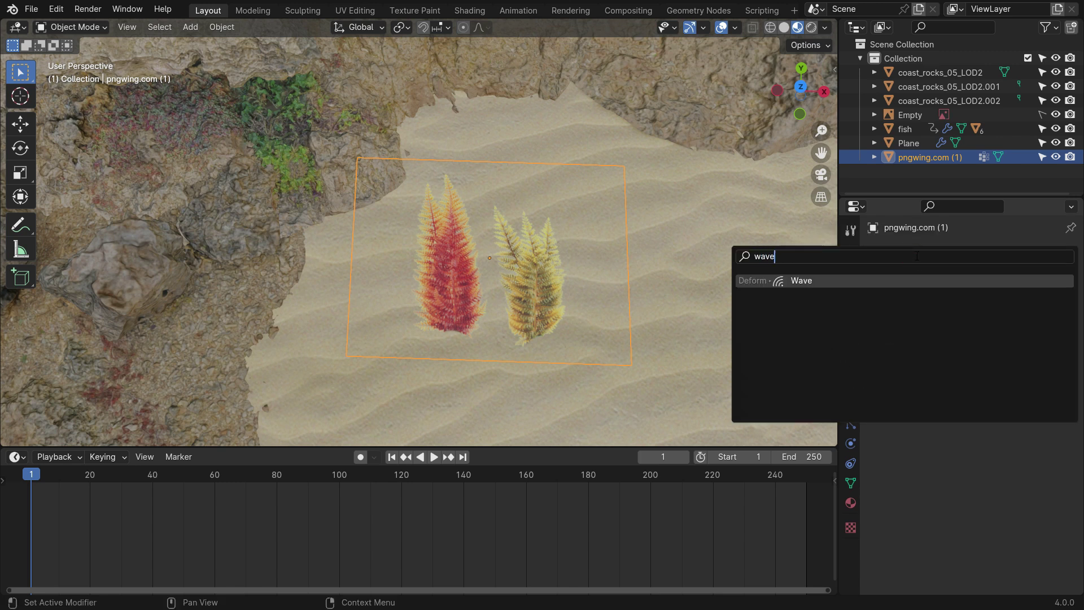
pyautogui.click(870, 281)
pyautogui.moveTo(682, 354)
pyautogui.mouseDown(button='middle')
pyautogui.moveTo(682, 330)
pyautogui.moveTo(670, 341)
pyautogui.mouseUp(button='middle')
pyautogui.press('space')
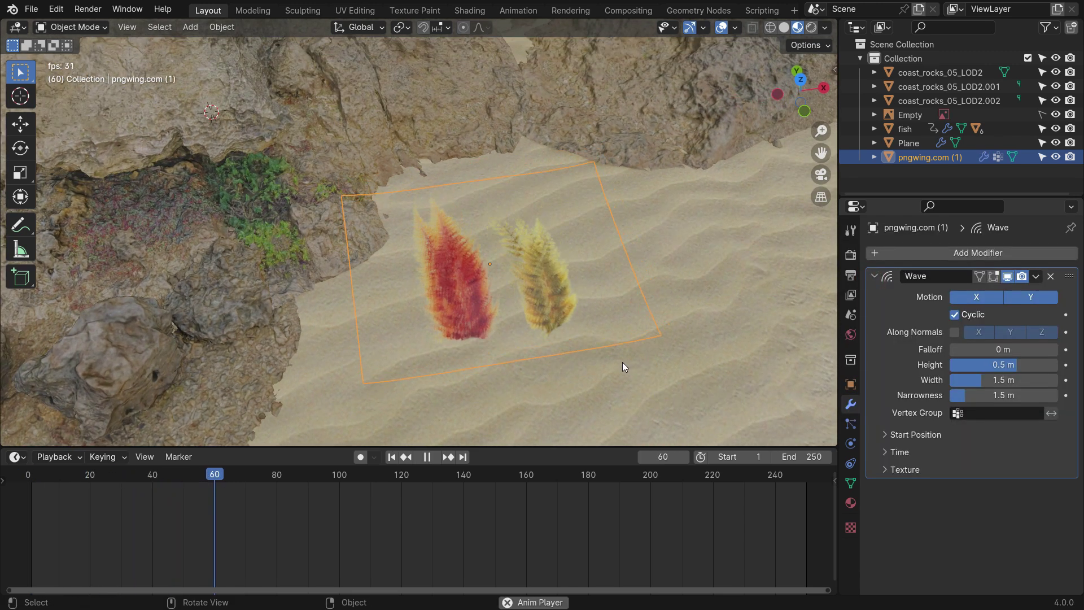
pyautogui.press('space')
# Limit the wave to vertex group Group, turn off X motion, set height 0.3 m and width 1 m, and preview the animation
pyautogui.click(991, 413)
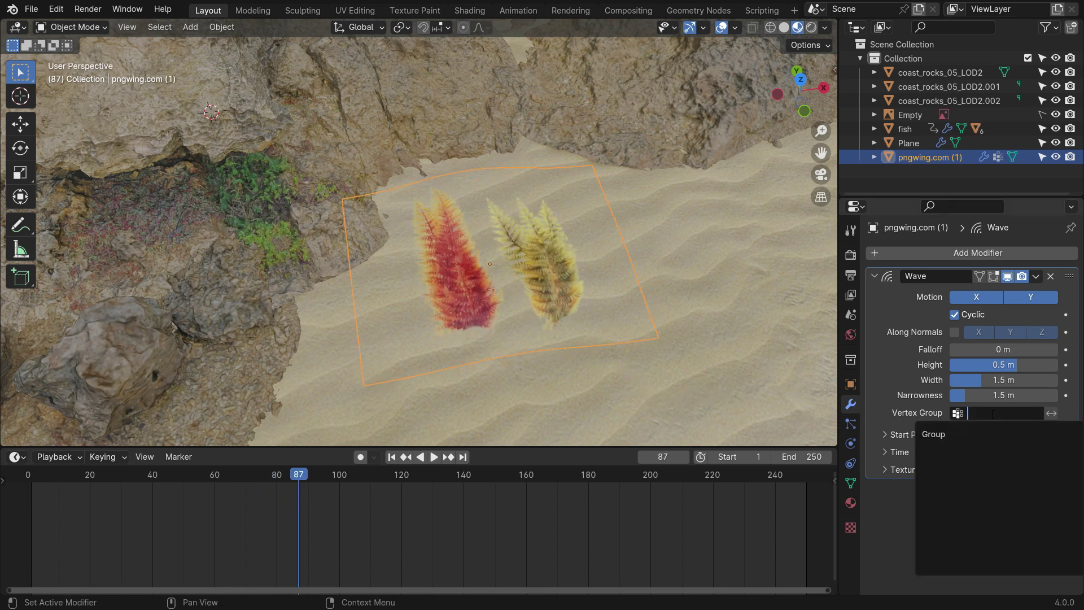
pyautogui.click(958, 434)
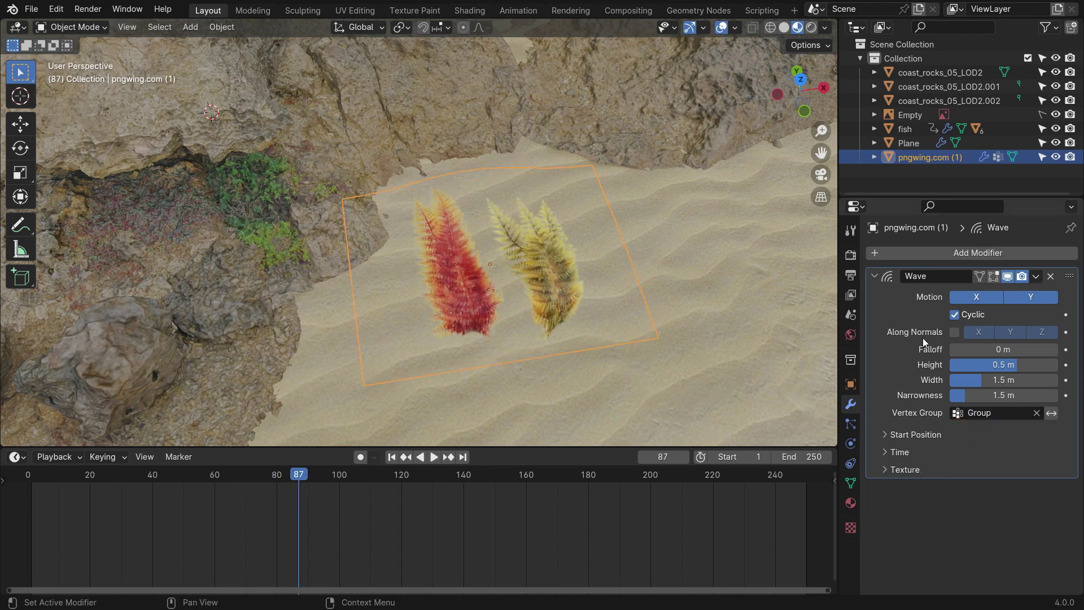
pyautogui.click(976, 297)
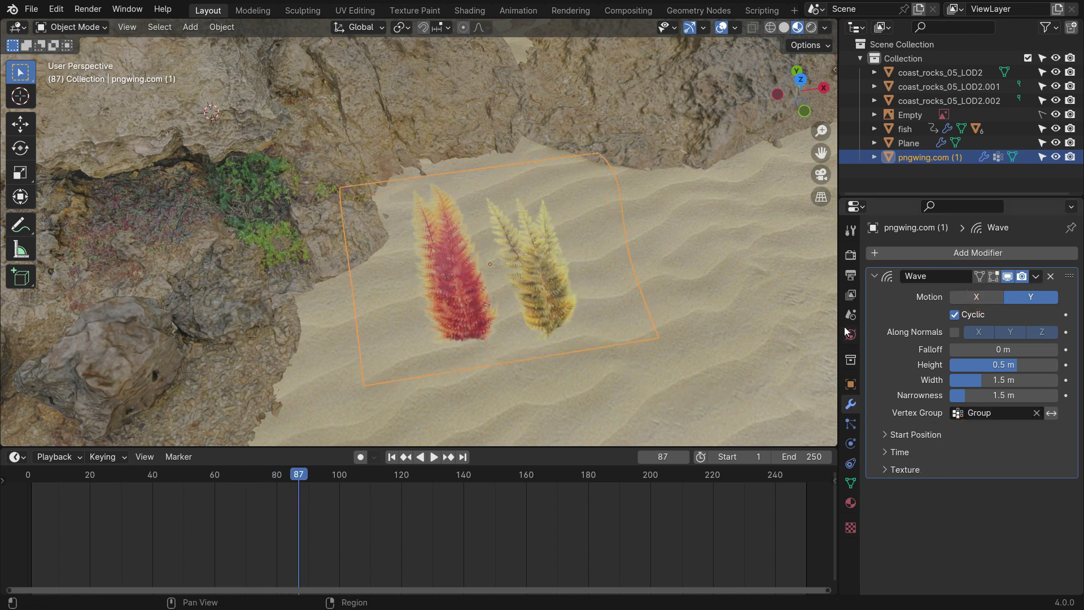
pyautogui.click(1010, 379)
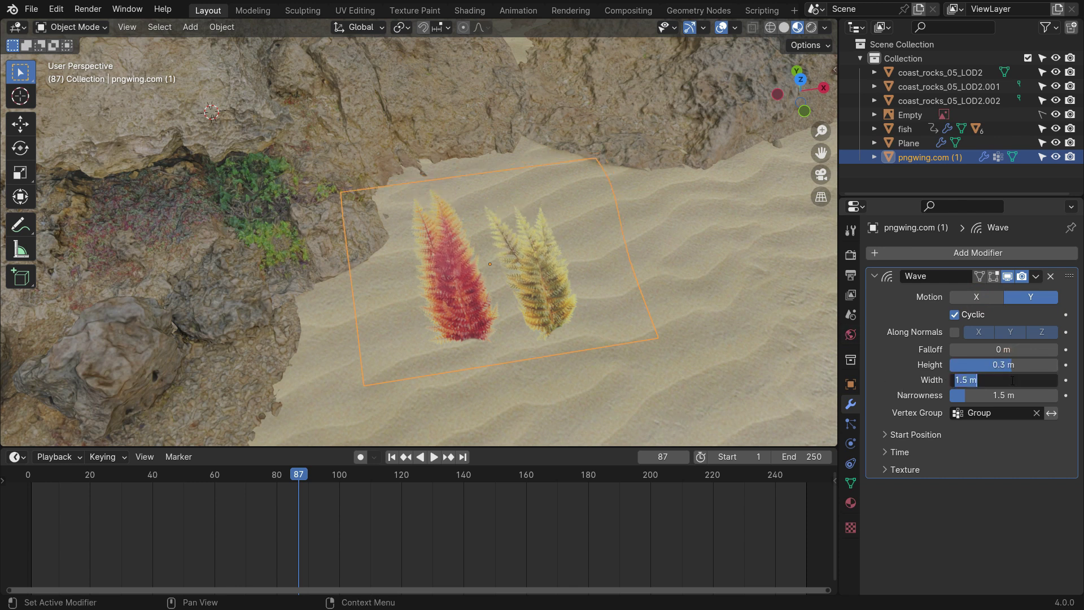
pyautogui.write('1')
pyautogui.press('Return')
pyautogui.press('space')
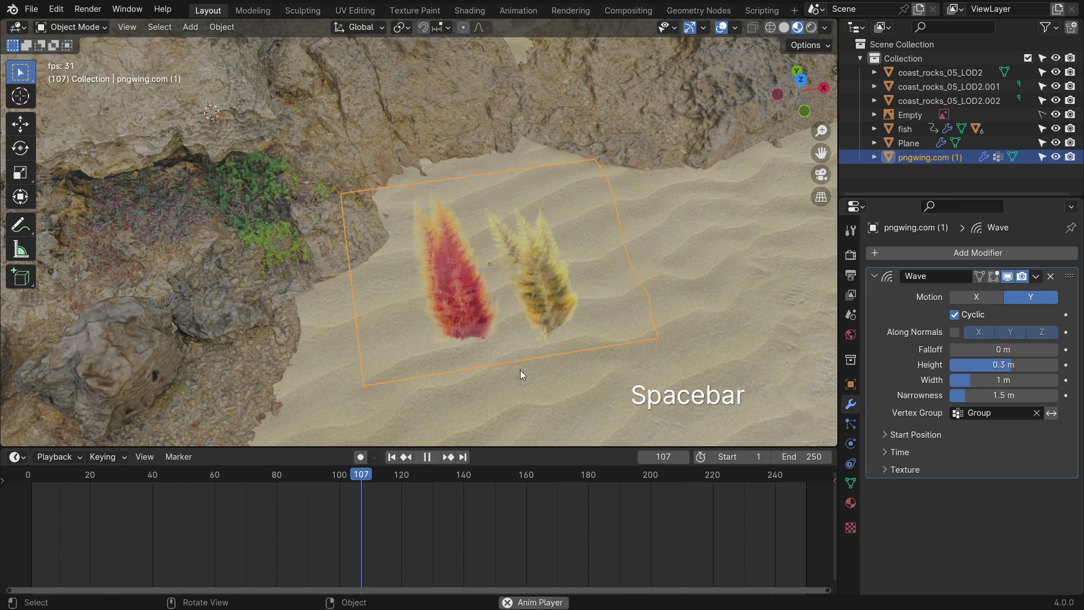
pyautogui.moveTo(520, 371)
pyautogui.mouseDown(button='middle')
pyautogui.moveTo(547, 333)
pyautogui.moveTo(523, 381)
pyautogui.mouseUp(button='middle')
pyautogui.press('space')
# Set the Wave modifier's speed to 0.02 and preview the slower motion
pyautogui.click(927, 451)
pyautogui.moveTo(969, 519); pyautogui.dragTo(937, 519)
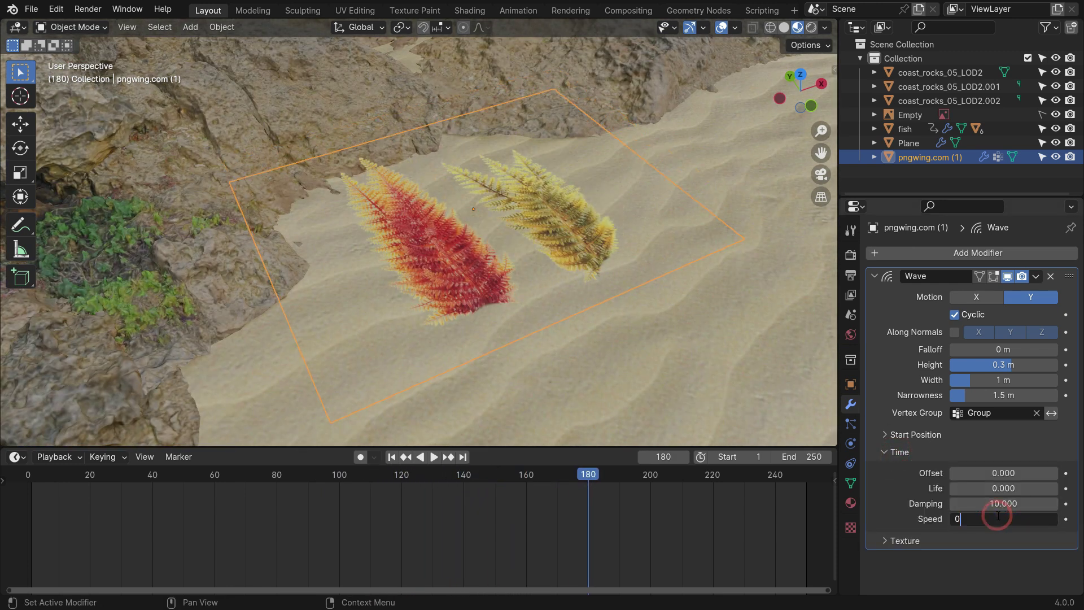
pyautogui.press('Return')
pyautogui.press('space')
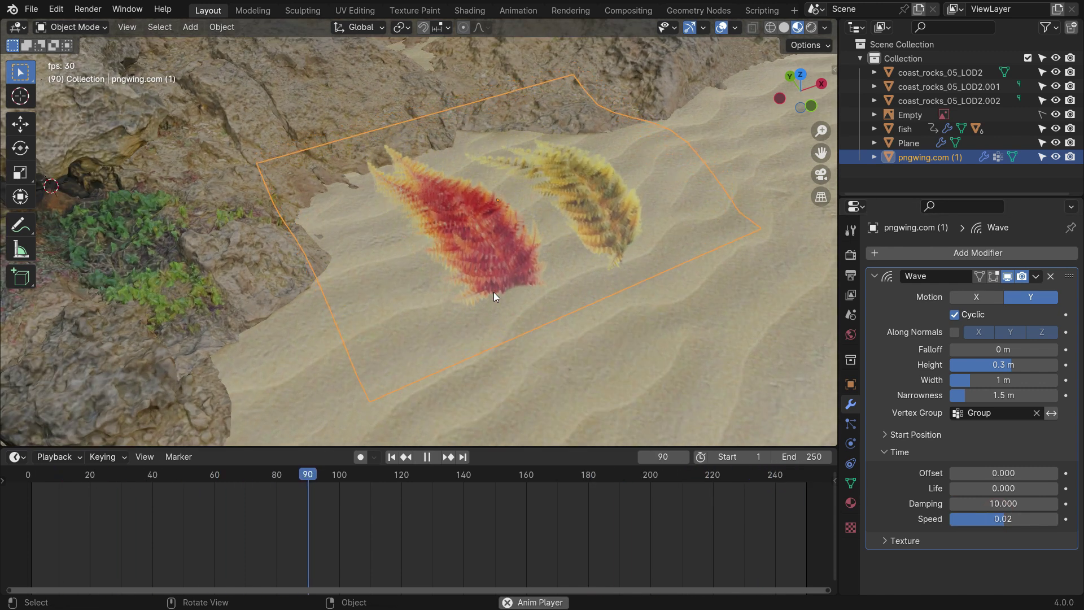
pyautogui.press('space')
# Apply smooth shading to the plant plane
pyautogui.moveTo(493, 293); pyautogui.dragTo(535, 305, button='middle')
pyautogui.keyDown('shift'); pyautogui.rightClick(581, 194); pyautogui.keyUp('shift')
pyautogui.rightClick(581, 194)
pyautogui.click(581, 194)
# Rotate the plant plane 90° about X, adjust its height on the sand, and preview the animation
pyautogui.scroll(-3, 560, 245)
pyautogui.write('r')
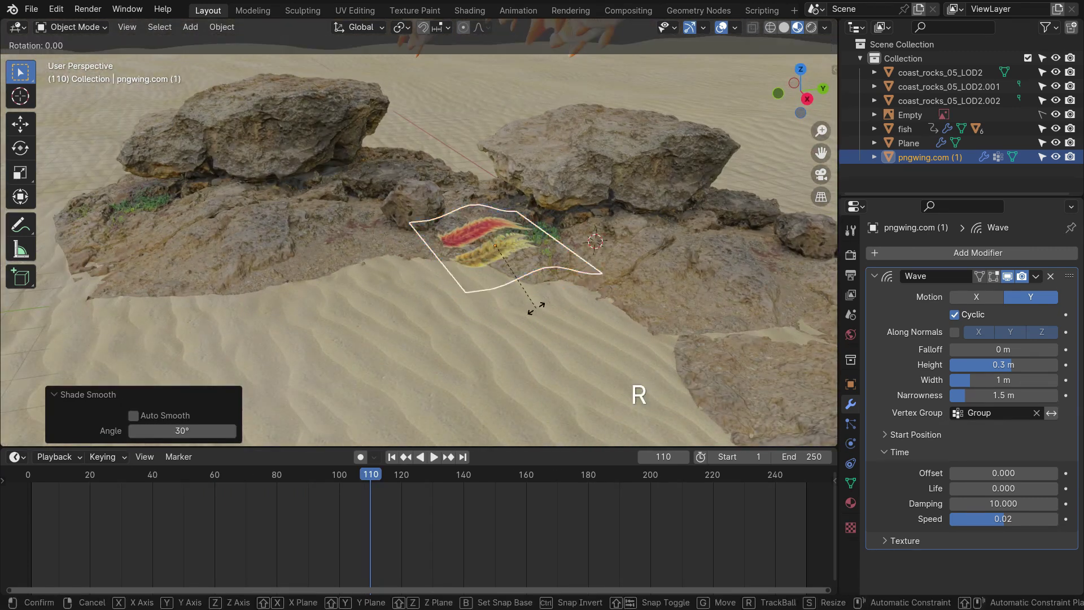
pyautogui.write('x90')
pyautogui.press('KP_Enter')
pyautogui.press('g')
pyautogui.press('z')
pyautogui.moveTo(461, 303); pyautogui.dragTo(469, 205, button='middle')
pyautogui.click(520, 342)
pyautogui.press('space')
pyautogui.scroll(1, 508, 337)
pyautogui.press('space')
# In top view, duplicate the red and yellow plant behind the original and rotate the copy
pyautogui.press('KP_7')
pyautogui.hotkey('shift', 'd')
pyautogui.click(480, 270)
pyautogui.press('r')
pyautogui.click(285, 208)
# Scale the first plant copy taller along Z and adjust its height on the sand
pyautogui.press('s')
pyautogui.press('z')
pyautogui.click(542, 278)
pyautogui.press('g')
pyautogui.press('z')
pyautogui.click(476, 249)
pyautogui.moveTo(476, 249); pyautogui.dragTo(478, 317, button='middle')
# In top view, duplicate the plant about 1.93 m along X and 0.19 m along Y, then rotate and reposition the copy
pyautogui.press('KP_7')
pyautogui.hotkey('shift', 'd')
pyautogui.click(677, 307)
pyautogui.press('r')
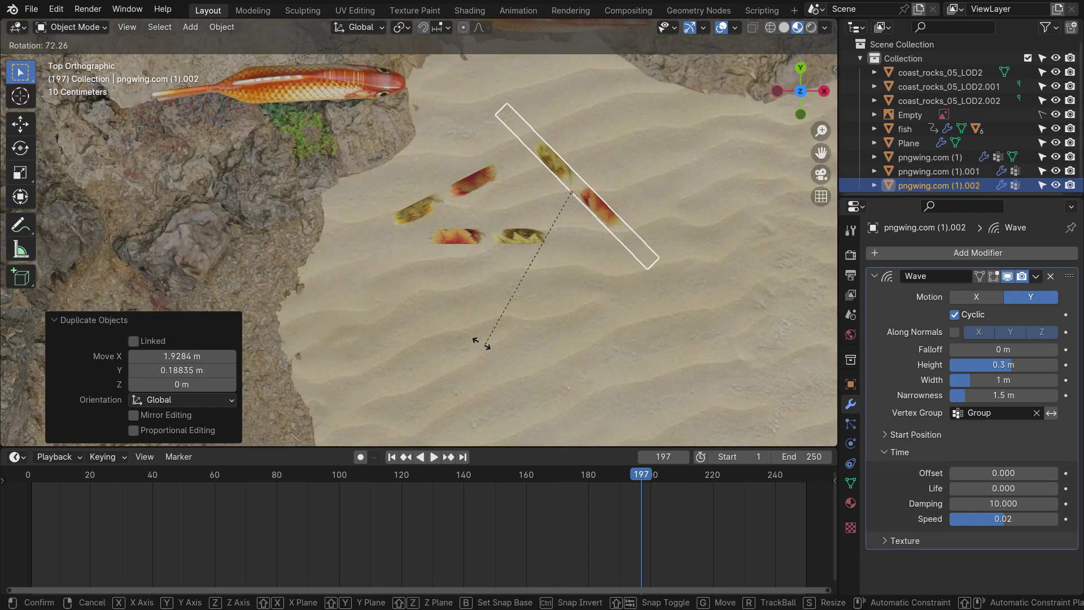
pyautogui.click(476, 411)
pyautogui.press('g')
pyautogui.click(606, 290)
# Scale the second plant copy along Z and adjust its height so its base meets the sand
pyautogui.moveTo(606, 289); pyautogui.dragTo(530, 349, button='middle')
pyautogui.press('s')
pyautogui.press('z')
pyautogui.click(612, 248)
pyautogui.press('g')
pyautogui.press('z')
pyautogui.click(615, 272)
pyautogui.click(551, 359)
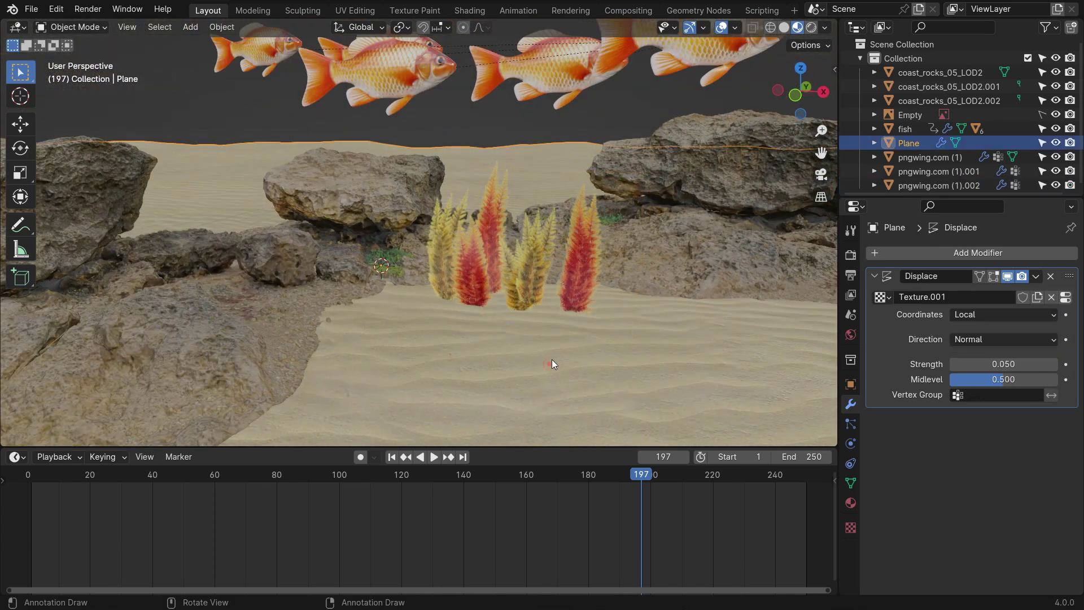
# Play the animation to review the swaying plants and swimming fish, and return to the first frame
pyautogui.press('space')
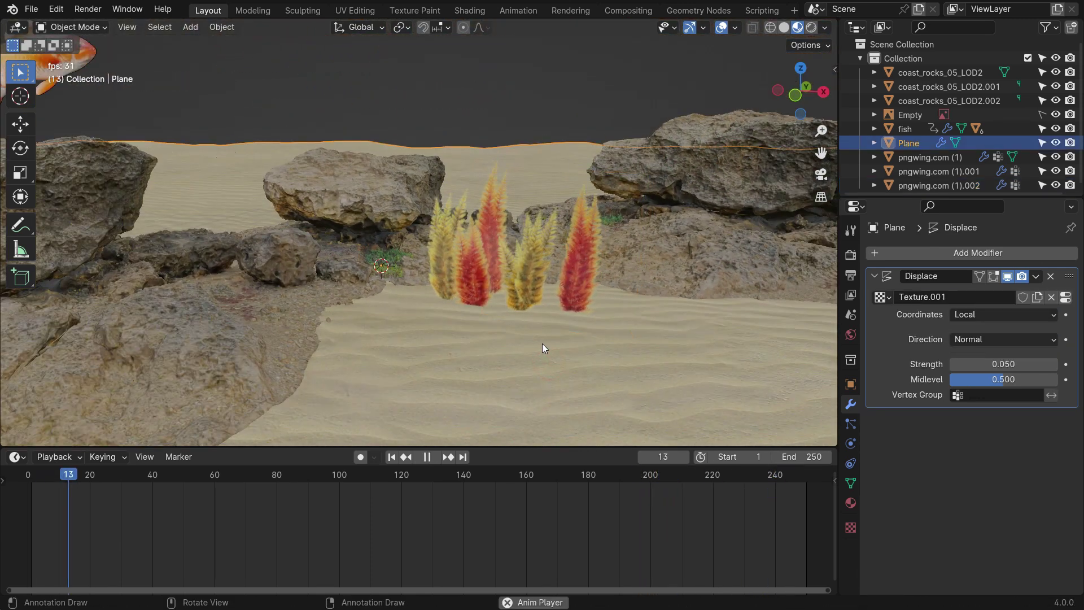
pyautogui.press('space')
pyautogui.press('space')
pyautogui.moveTo(575, 317); pyautogui.dragTo(553, 330, button='middle')
pyautogui.scroll(-4, 464, 361)
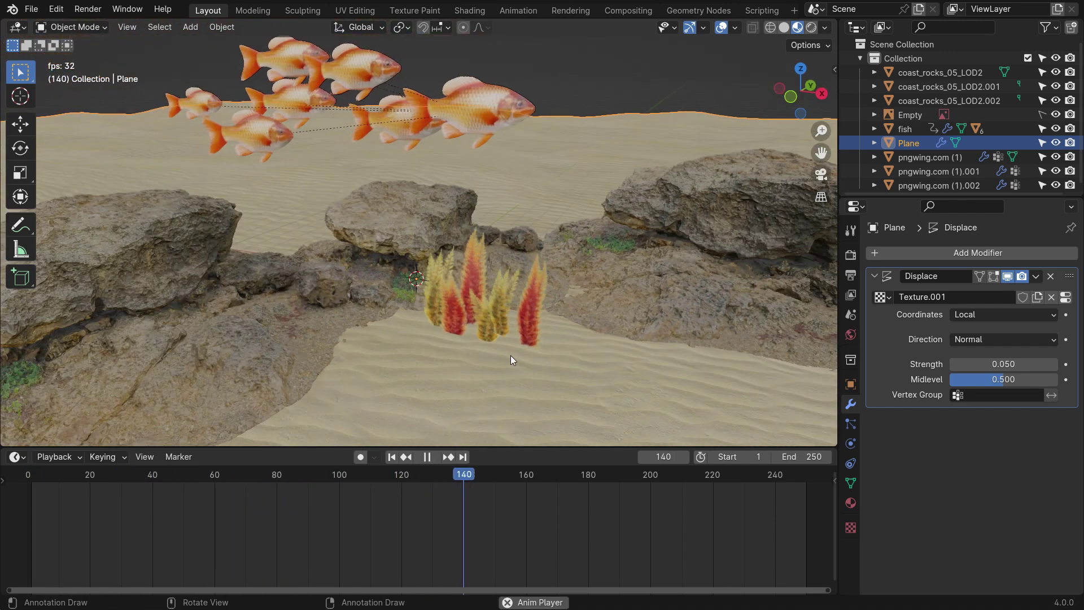
pyautogui.scroll(5, 465, 361)
pyautogui.press('space')
pyautogui.hotkey('shift', 'Left')
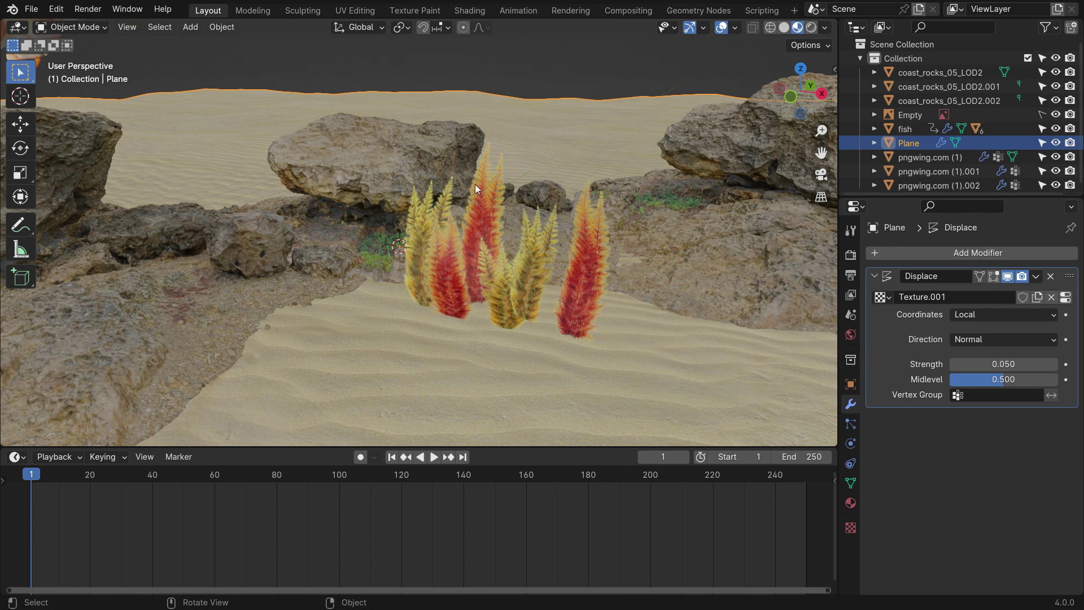
# Import pngwing.com.png from the Downloads folder as an image plane
pyautogui.click(191, 28)
pyautogui.moveTo(237, 194)
pyautogui.click(362, 225)
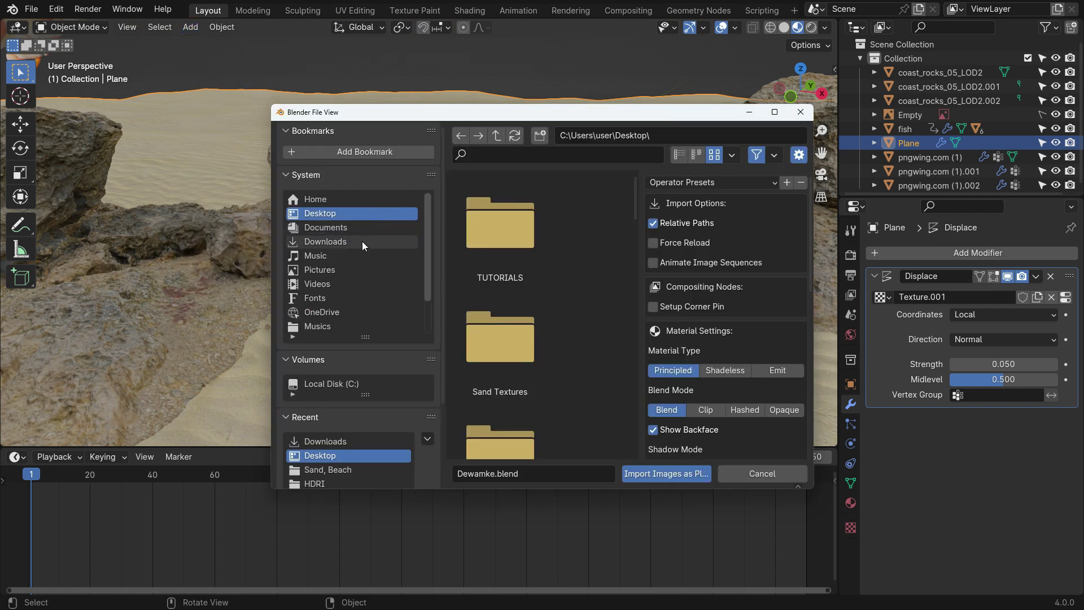
pyautogui.click(325, 241)
pyautogui.moveTo(633, 206); pyautogui.dragTo(630, 383)
pyautogui.click(500, 352)
pyautogui.click(648, 474)
# In top view, move the new green plant plane onto the open sand near the red and yellow plants
pyautogui.press('KP_7')
pyautogui.keyDown('shift'); pyautogui.moveTo(594, 351); pyautogui.dragTo(476, 194, button='middle'); pyautogui.keyUp('shift')
pyautogui.scroll(-3, 476, 194)
pyautogui.press('g')
pyautogui.scroll(-5, 496, 240)
pyautogui.click(596, 323)
pyautogui.scroll(2, 489, 368)
pyautogui.press('g')
pyautogui.click(518, 364)
# Raise the green plant plane along Z to the surface of the sand
pyautogui.moveTo(518, 364); pyautogui.dragTo(512, 305, button='middle')
pyautogui.press('g')
pyautogui.press('z')
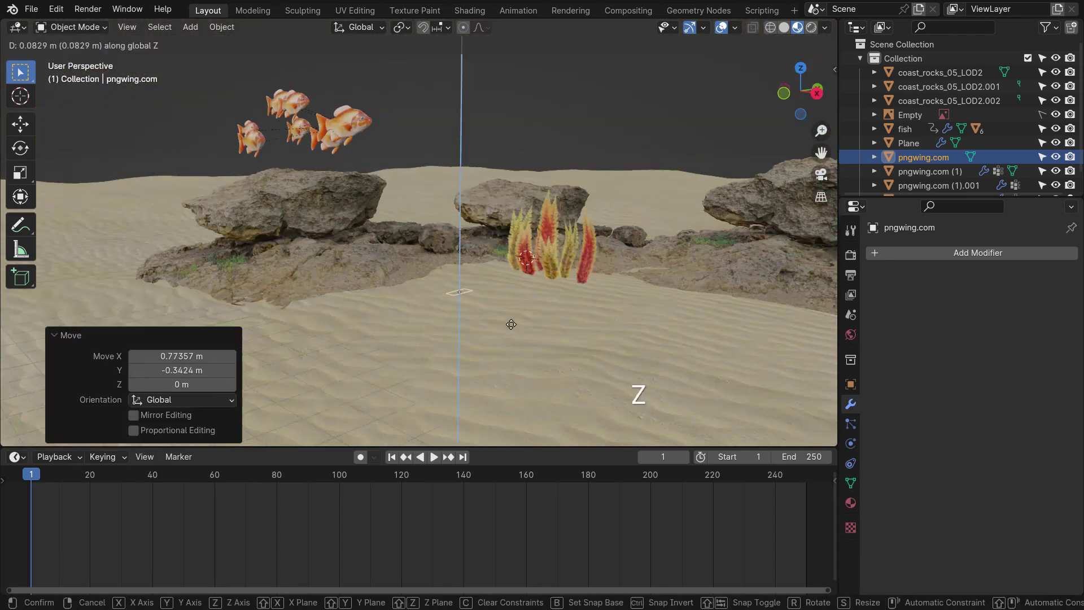
pyautogui.click(510, 282)
# Scale the green plant's mesh by 2.325 in Edit Mode and subdivide it into a dense grid
pyautogui.scroll(8, 456, 243)
pyautogui.press('Tab')
pyautogui.press('s')
pyautogui.click(662, 352)
pyautogui.scroll(-3, 536, 291)
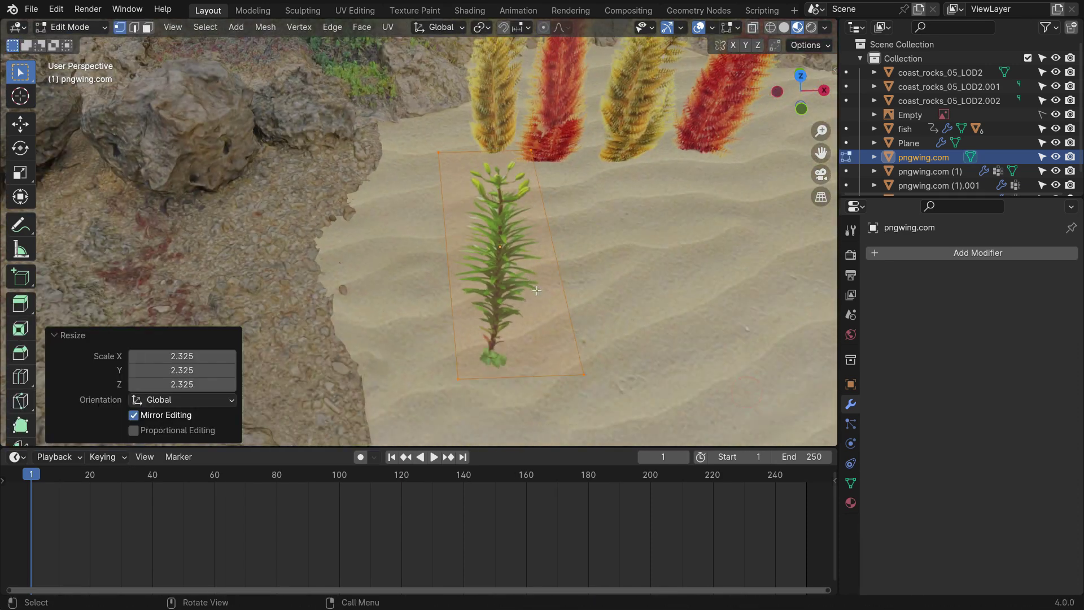
pyautogui.scroll(4, 456, 249)
pyautogui.click(455, 249)
pyautogui.moveTo(515, 271); pyautogui.dragTo(480, 198, button='middle')
# Assign all vertices of the green plant above its three bottom rows to a new vertex group
pyautogui.moveTo(441, 123); pyautogui.dragTo(510, 319)
pyautogui.moveTo(576, 342); pyautogui.dragTo(559, 316, button='middle')
pyautogui.keyDown('shift'); pyautogui.moveTo(455, 116); pyautogui.dragTo(483, 132); pyautogui.keyUp('shift')
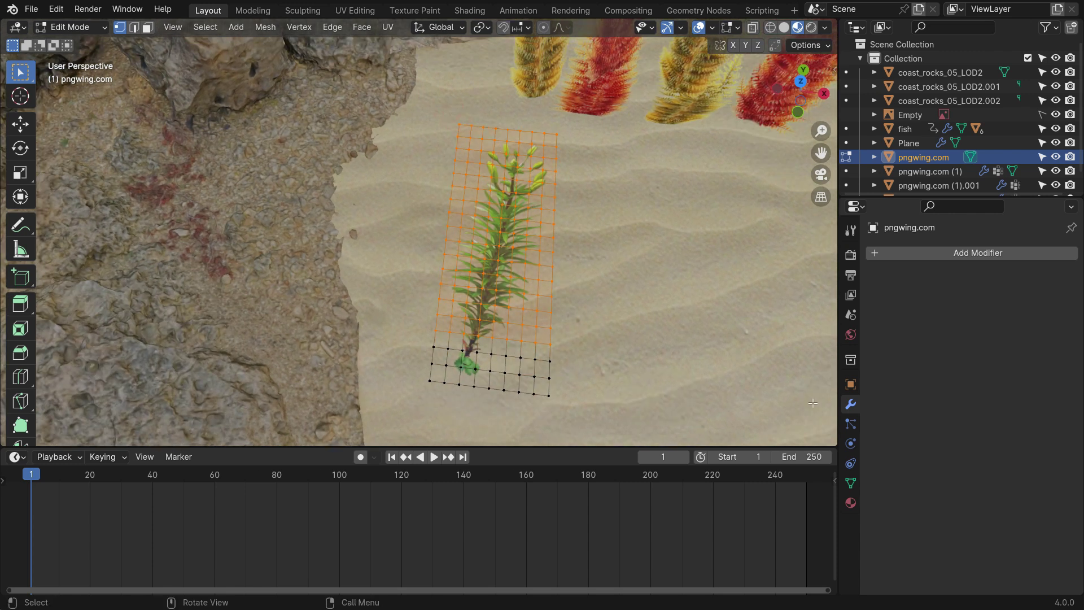
pyautogui.click(850, 482)
pyautogui.click(1065, 297)
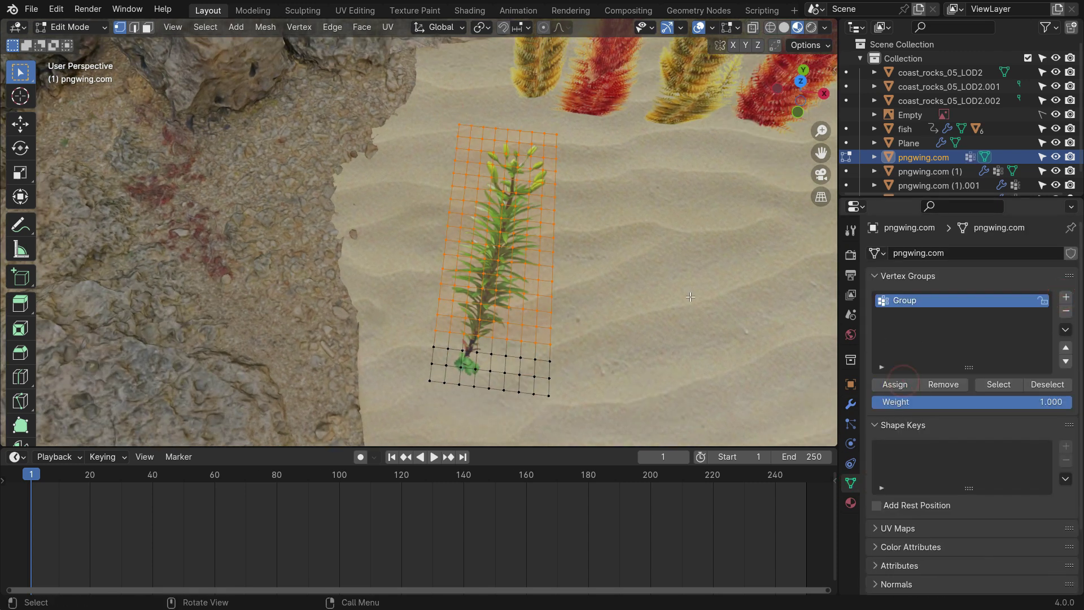
# Leave Edit Mode and copy the modifiers of the pngwing.com (1) plant to the green plant
pyautogui.press('Tab')
pyautogui.moveTo(580, 316); pyautogui.dragTo(568, 279, button='middle')
pyautogui.keyDown('shift'); pyautogui.click(615, 147); pyautogui.keyUp('shift')
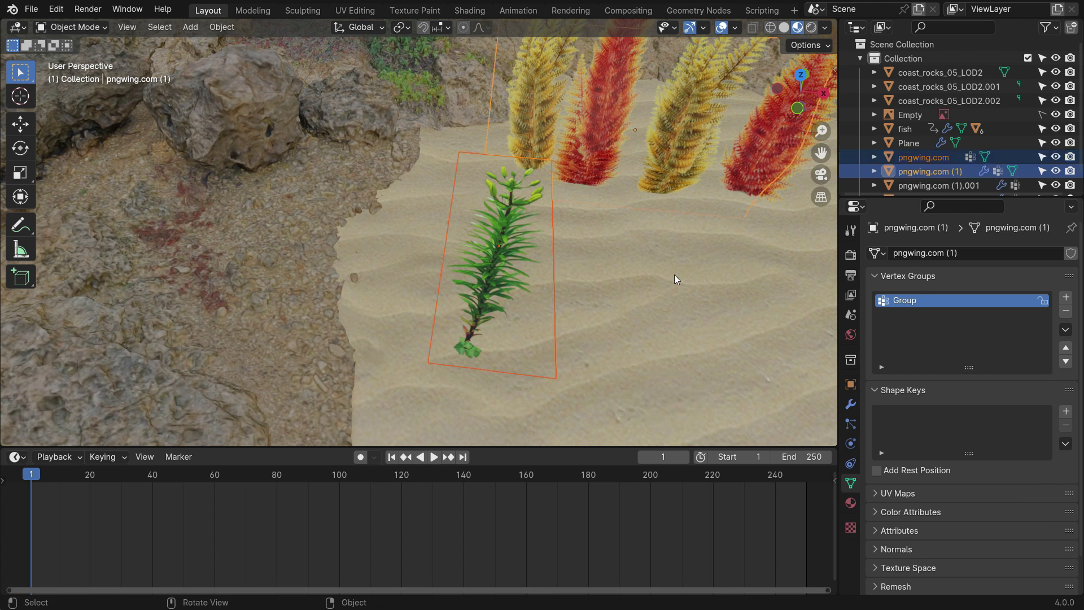
pyautogui.hotkey('ctrl', 'l')
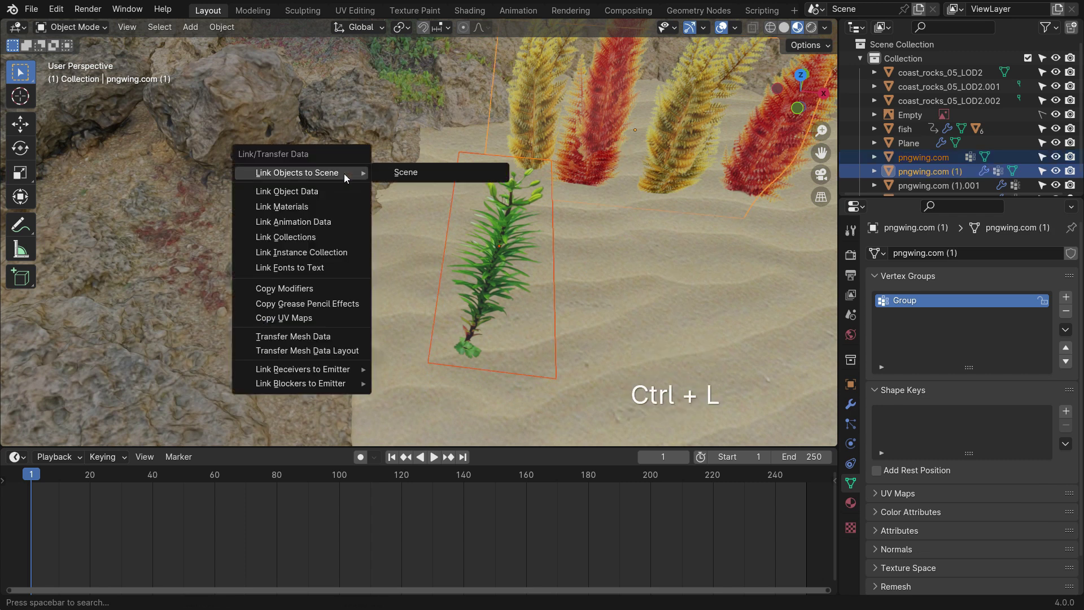
pyautogui.click(349, 290)
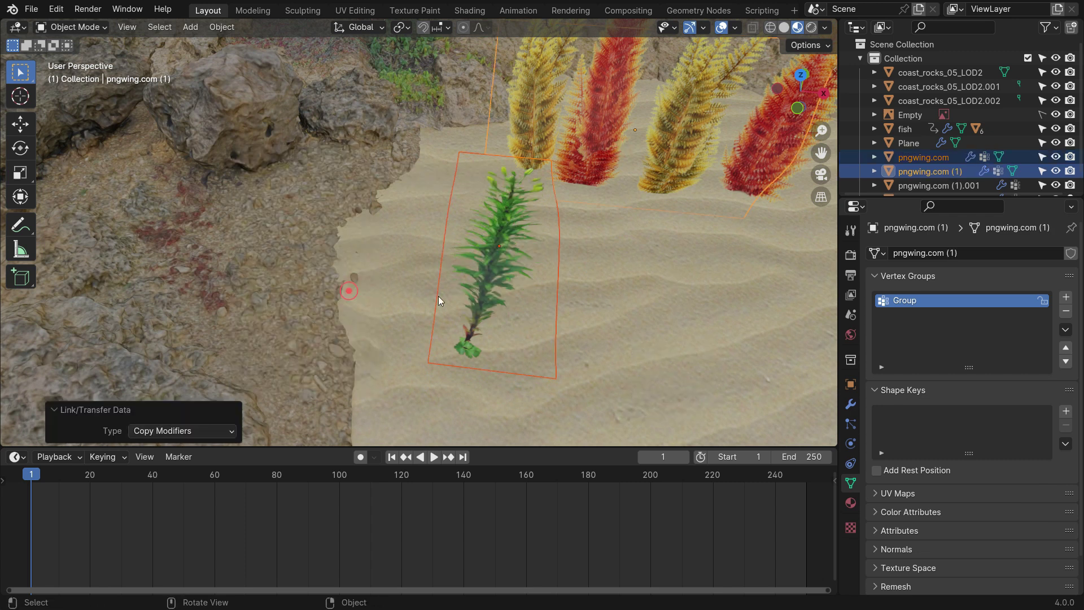
# Play the animation and examine how the green plant sways in the viewport
pyautogui.moveTo(489, 300); pyautogui.dragTo(516, 302, button='middle')
pyautogui.click(497, 252)
pyautogui.press('space')
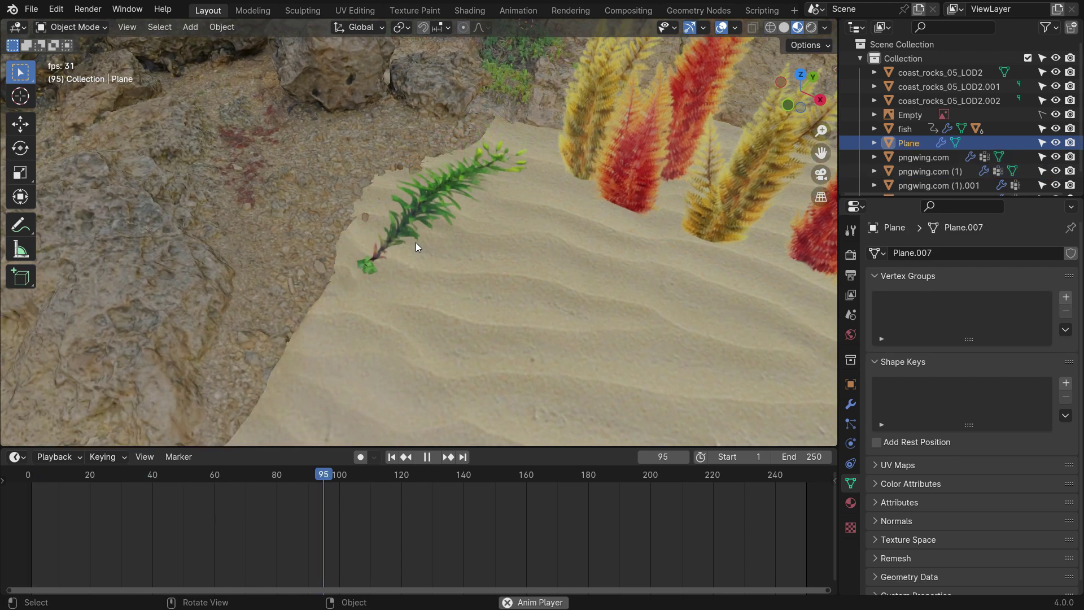
pyautogui.moveTo(416, 242); pyautogui.dragTo(451, 248, button='middle')
pyautogui.click(502, 267)
pyautogui.moveTo(510, 273); pyautogui.dragTo(526, 284, button='middle')
pyautogui.press('space')
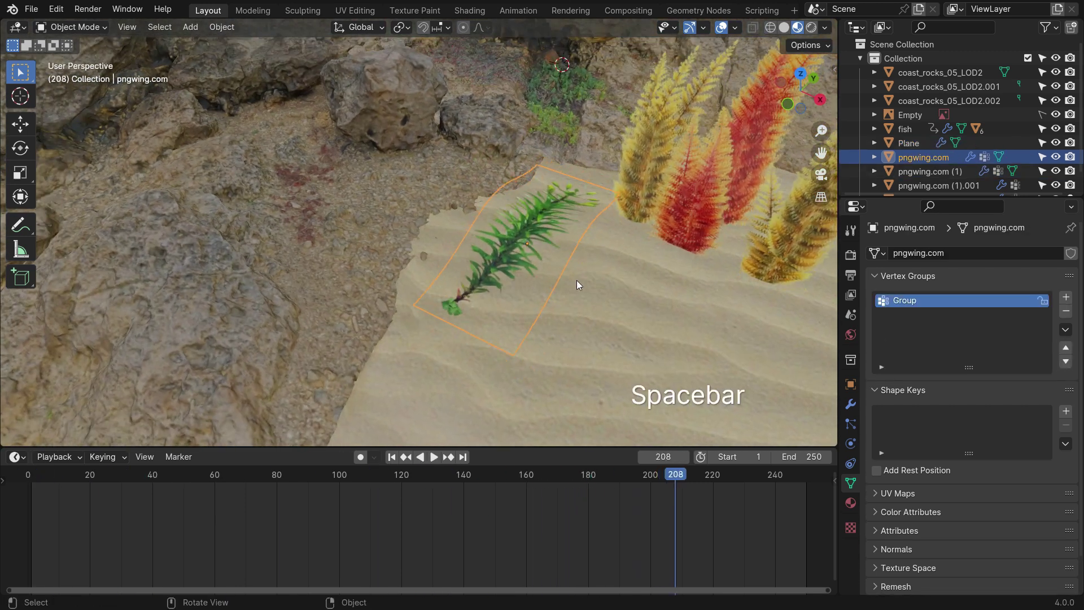
# Set the green plant's Wave modifier to height 0.2 m and speed 0.01, with the animation playing as a check
pyautogui.click(851, 404)
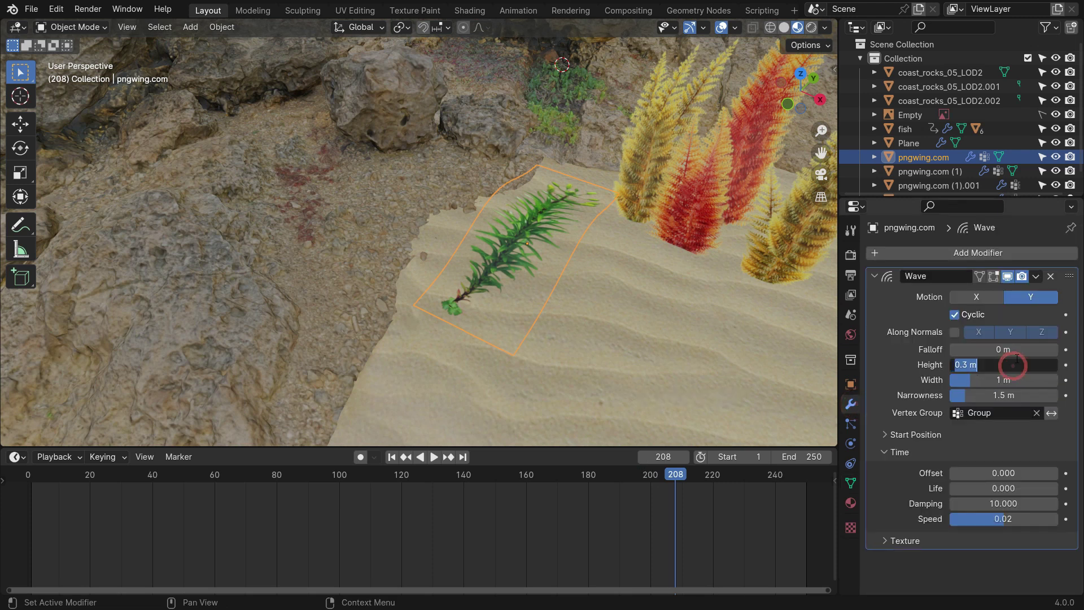
pyautogui.press('Return')
pyautogui.press('space')
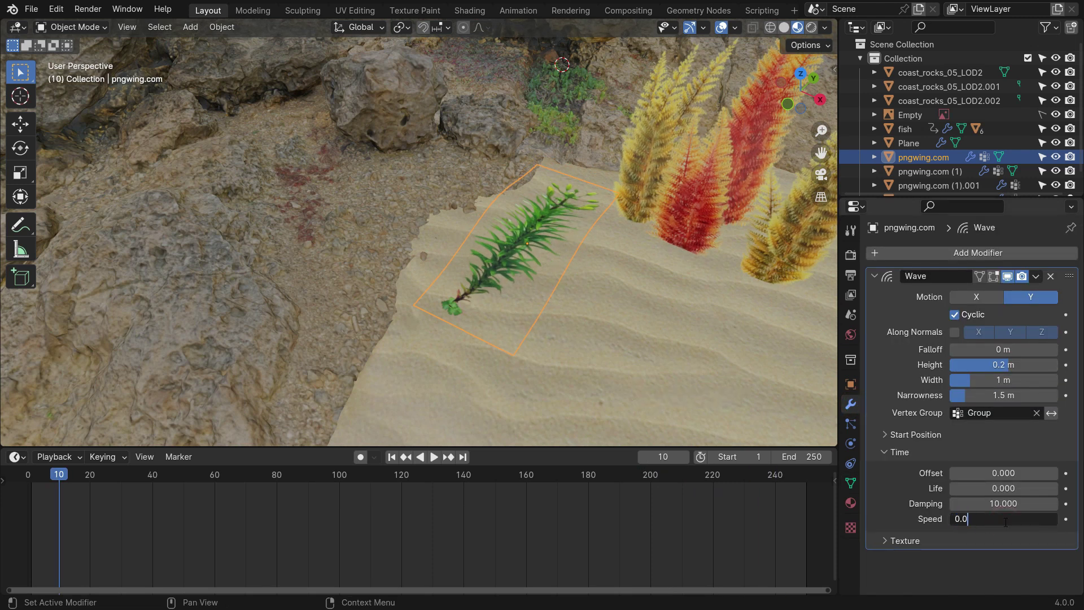
# Rotate the green plant about X so it stands upright, and move it along Z onto the sand
pyautogui.moveTo(583, 303); pyautogui.dragTo(587, 370, button='middle')
pyautogui.press('r')
pyautogui.press('x')
pyautogui.press('KP_Enter')
pyautogui.press('g')
pyautogui.press('z')
pyautogui.click(582, 424)
# Duplicate the green plant beside the original, rotate the copy about 7.8° in the view and adjust its height along Z
pyautogui.scroll(-4, 614, 387)
pyautogui.scroll(5, 544, 388)
pyautogui.hotkey('shift', 'd')
pyautogui.click(583, 389)
pyautogui.press('r')
pyautogui.click(569, 388)
pyautogui.press('g')
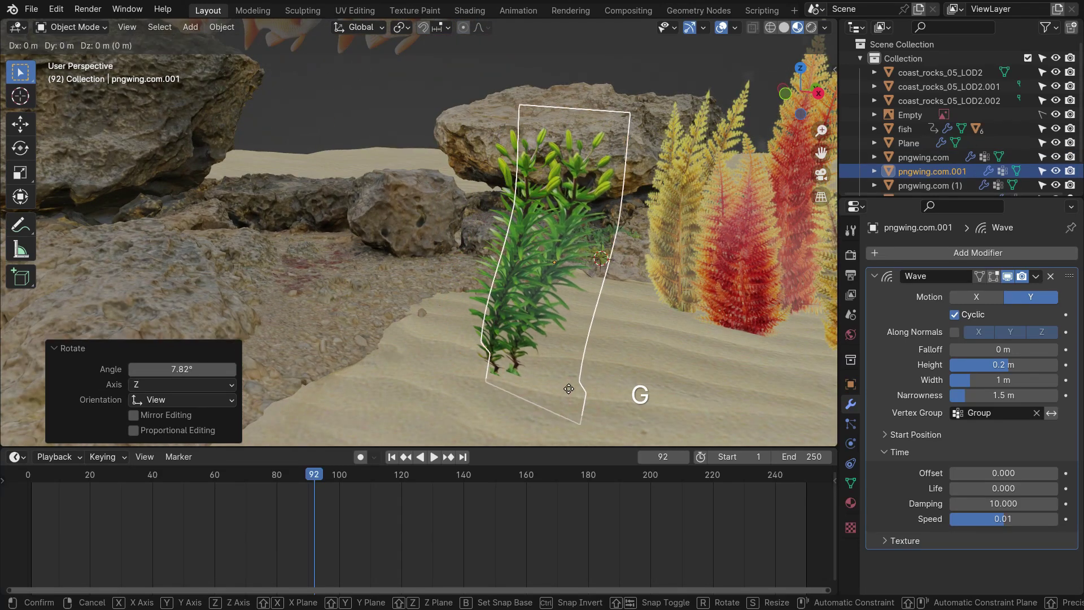
pyautogui.press('z')
pyautogui.click(578, 396)
# Duplicate both green plants in top view, place the copies beside the originals and rotate them
pyautogui.moveTo(552, 358); pyautogui.dragTo(561, 361, button='middle')
pyautogui.press('KP_7')
pyautogui.keyDown('shift'); pyautogui.click(571, 316); pyautogui.keyUp('shift')
pyautogui.hotkey('shift', 'd')
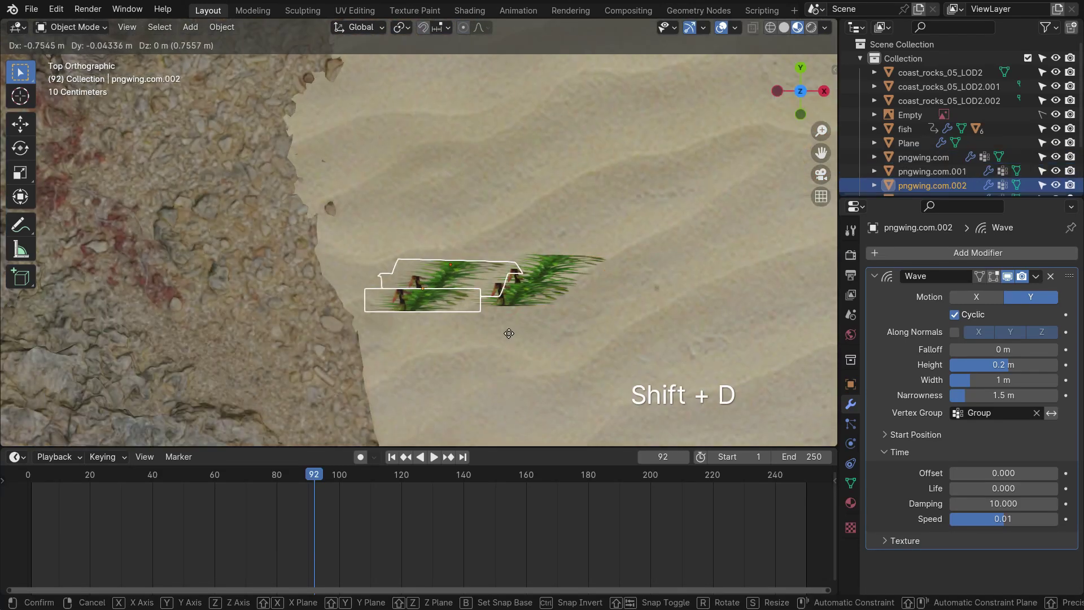
pyautogui.click(508, 333)
pyautogui.press('r')
pyautogui.click(514, 261)
# Rotate the copied green plants in the perspective view and move them into the cluster from top view
pyautogui.moveTo(511, 321); pyautogui.dragTo(500, 204, button='middle')
pyautogui.press('space')
pyautogui.moveTo(520, 416); pyautogui.dragTo(502, 345, button='middle')
pyautogui.press('r')
pyautogui.click(356, 257)
pyautogui.moveTo(434, 320); pyautogui.dragTo(480, 313, button='middle')
pyautogui.press('KP_7')
pyautogui.press('g')
pyautogui.click(570, 441)
# Play the animation to check how the green plant cluster sways from several angles
pyautogui.moveTo(568, 429); pyautogui.dragTo(522, 271, button='middle')
pyautogui.click(575, 379)
pyautogui.press('space')
pyautogui.moveTo(574, 379); pyautogui.dragTo(485, 367, button='middle')
pyautogui.press('space')
# Select all plants of the green cluster and move it in top view about 0.51 m in X and -2.08 m in Y
pyautogui.click(520, 331)
pyautogui.keyDown('shift'); pyautogui.click(406, 371); pyautogui.keyUp('shift')
pyautogui.moveTo(520, 332); pyautogui.dragTo(464, 325, button='middle')
pyautogui.keyDown('shift'); pyautogui.click(496, 369); pyautogui.keyUp('shift')
pyautogui.scroll(-5, 503, 344)
pyautogui.press('KP_7')
pyautogui.scroll(3, 505, 373)
pyautogui.press('g')
pyautogui.rightClick(508, 423)
pyautogui.keyDown('shift'); pyautogui.click(459, 318); pyautogui.keyUp('shift')
pyautogui.press('g')
pyautogui.click(475, 354)
# Duplicate the green cluster to the open sand beyond the red and yellow plants, about 6.31 m in X and 6.23 m in Y
pyautogui.hotkey('shift', 'd')
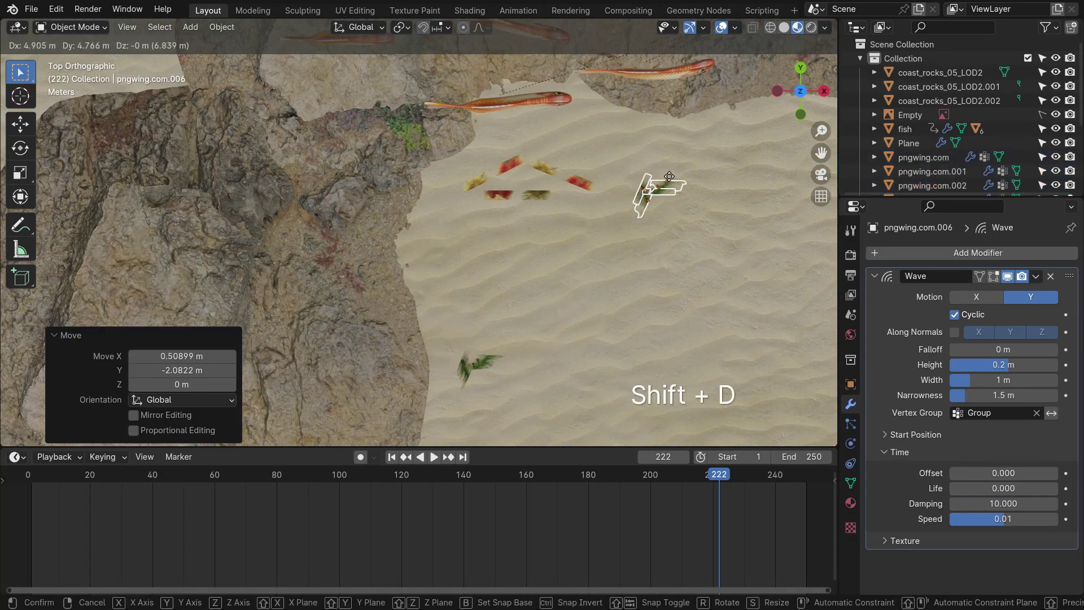
pyautogui.click(666, 187)
pyautogui.moveTo(666, 187); pyautogui.dragTo(706, 211, button='middle')
pyautogui.scroll(-3, 645, 276)
# Scale up the copied green cluster and raise it about 0.69 m along Z to the sand surface
pyautogui.press('s')
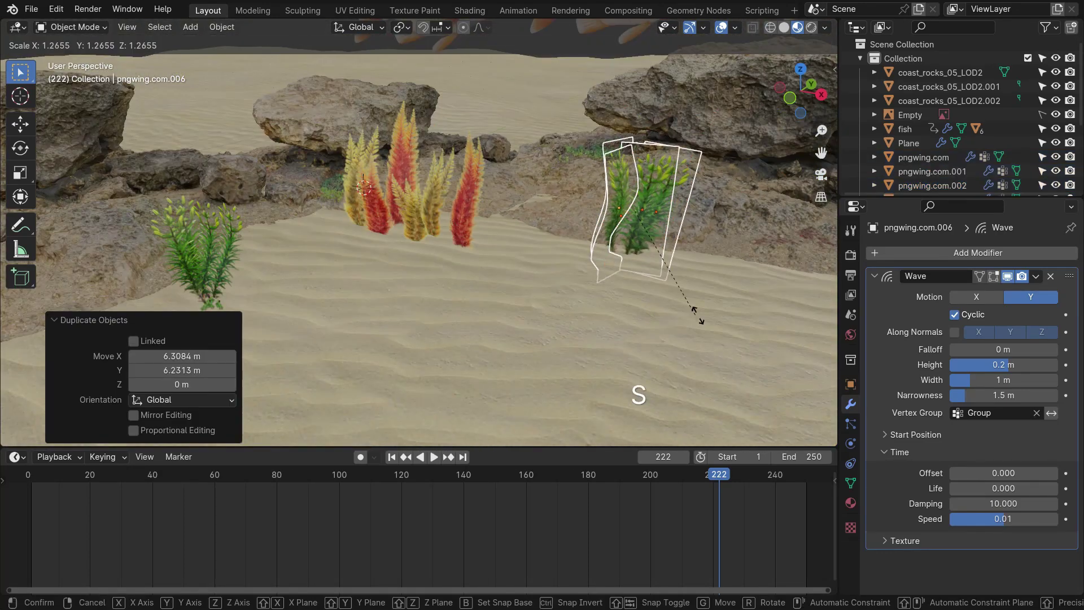
pyautogui.click(695, 288)
pyautogui.press('g')
pyautogui.press('z')
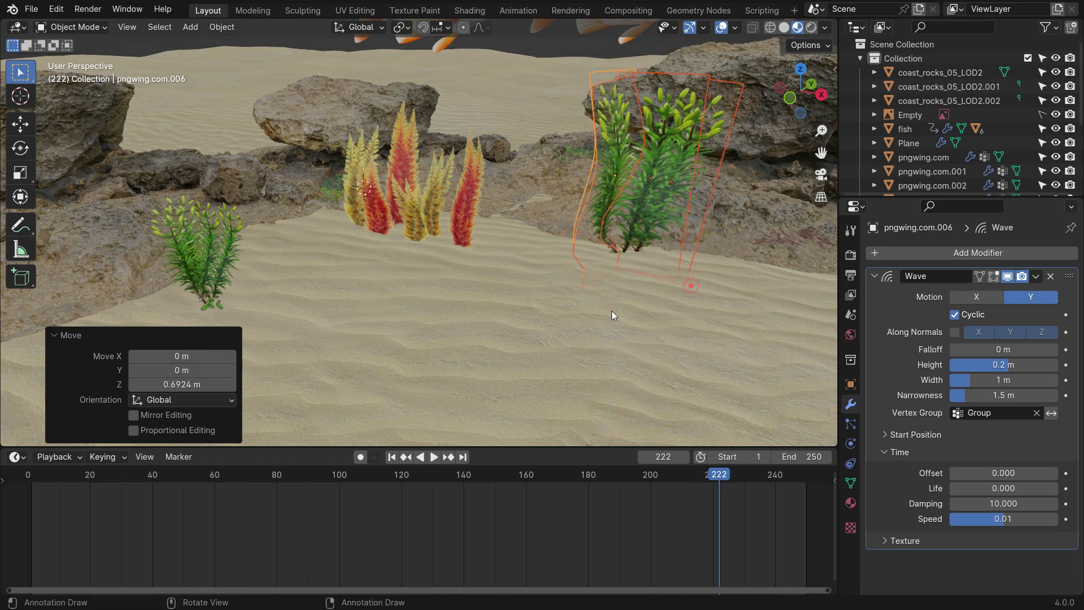
pyautogui.click(609, 313)
# Select the plants of the original green cluster, scale them up and move them along Z to the sand surface
pyautogui.moveTo(395, 294); pyautogui.dragTo(293, 243, button='middle')
pyautogui.click(295, 217)
pyautogui.keyDown('shift'); pyautogui.click(315, 197); pyautogui.keyUp('shift')
pyautogui.keyDown('shift'); pyautogui.click(320, 184); pyautogui.keyUp('shift')
pyautogui.keyDown('shift'); pyautogui.click(323, 186); pyautogui.keyUp('shift')
pyautogui.moveTo(299, 84); pyautogui.dragTo(344, 147, button='middle')
pyautogui.keyDown('shift'); pyautogui.click(258, 179); pyautogui.keyUp('shift')
pyautogui.keyDown('shift'); pyautogui.click(256, 206); pyautogui.keyUp('shift')
pyautogui.press('s')
pyautogui.click(468, 332)
pyautogui.press('g')
pyautogui.press('z')
pyautogui.click(405, 344)
# Play the animation to check the swaying plants and the swimming fish together
pyautogui.click(415, 321)
pyautogui.moveTo(414, 321); pyautogui.dragTo(519, 287, button='middle')
pyautogui.scroll(-3, 519, 288)
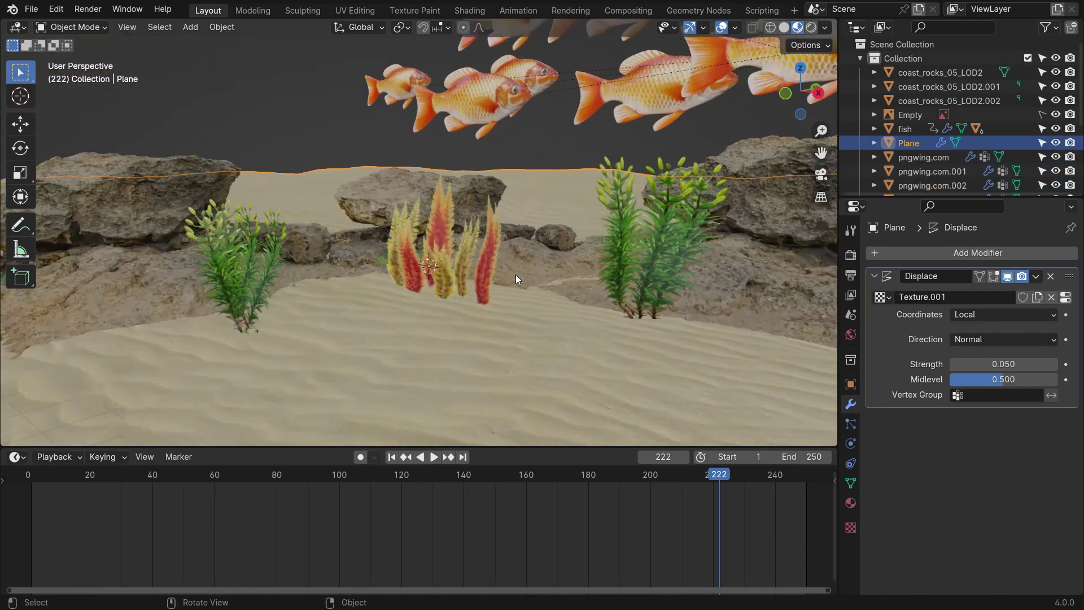
pyautogui.press('space')
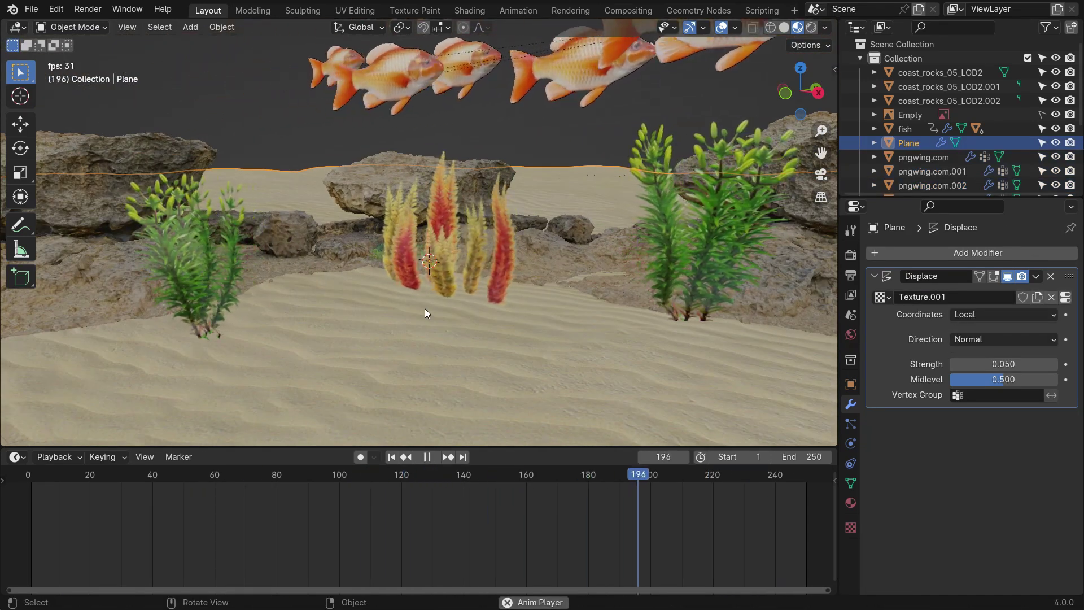
pyautogui.press('space')
pyautogui.scroll(-2, 428, 307)
# Select all pngwing plant objects in the outliner and move them to a new collection named Sea Plants
pyautogui.moveTo(890, 201); pyautogui.dragTo(892, 345)
pyautogui.click(920, 156)
pyautogui.keyDown('shift'); pyautogui.click(915, 302); pyautogui.keyUp('shift')
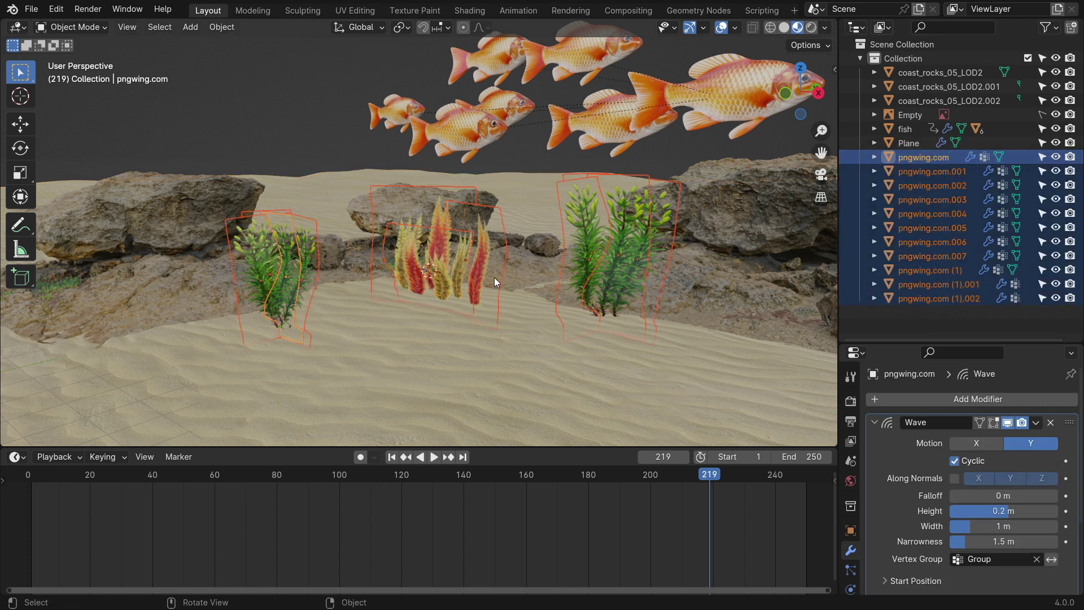
pyautogui.press('m')
pyautogui.click(347, 151)
pyautogui.write('Sea Plants')
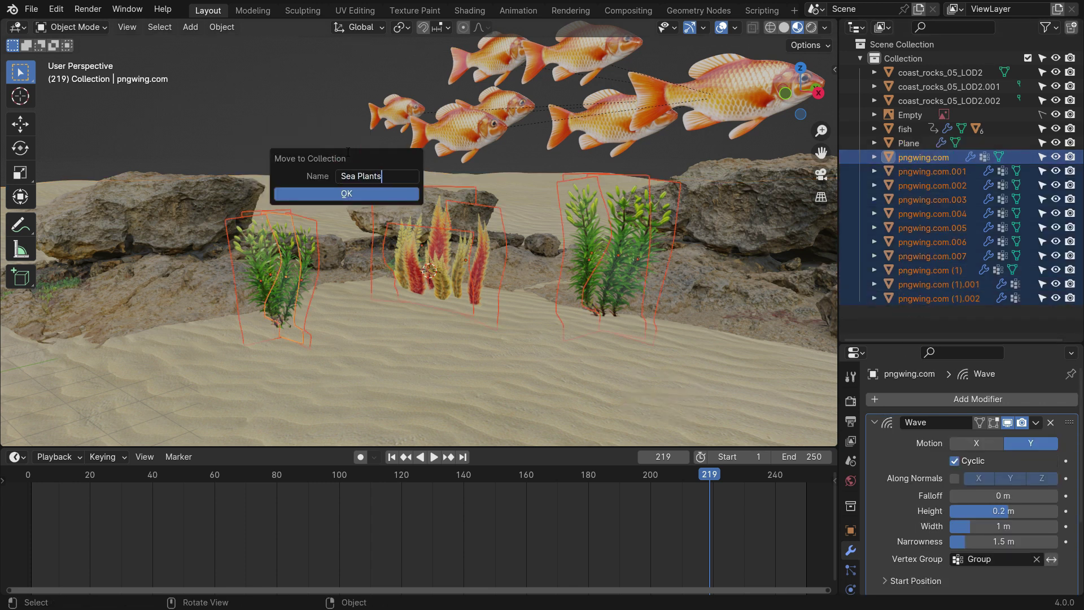
pyautogui.press('Return')
pyautogui.press('Return')
# Collapse the Sea Plants collection and toggle its visibility off and on to check its contents
pyautogui.click(860, 157)
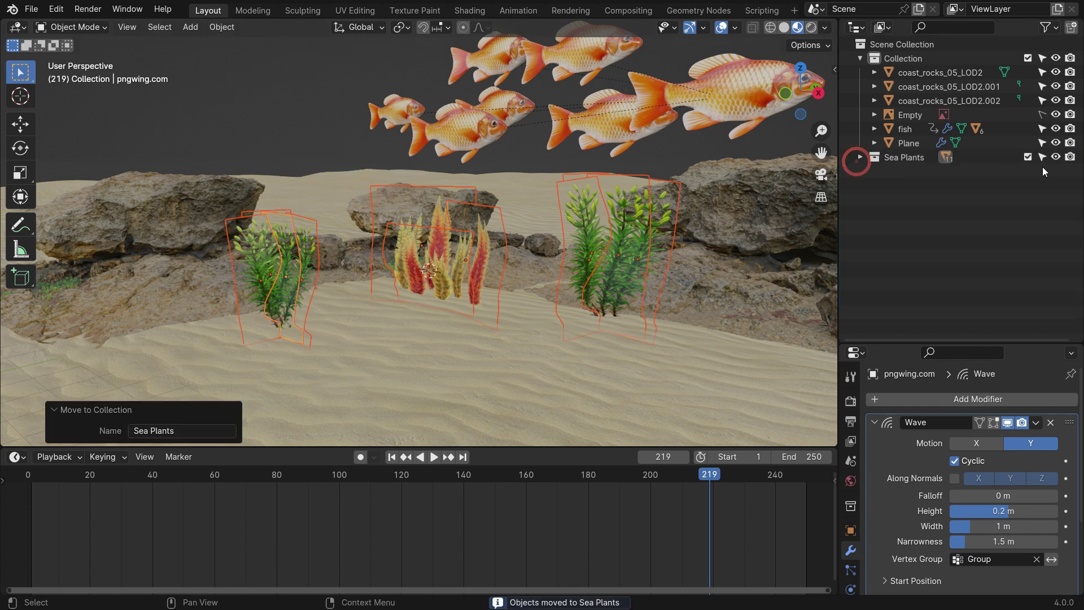
pyautogui.click(1055, 156)
pyautogui.click(1055, 157)
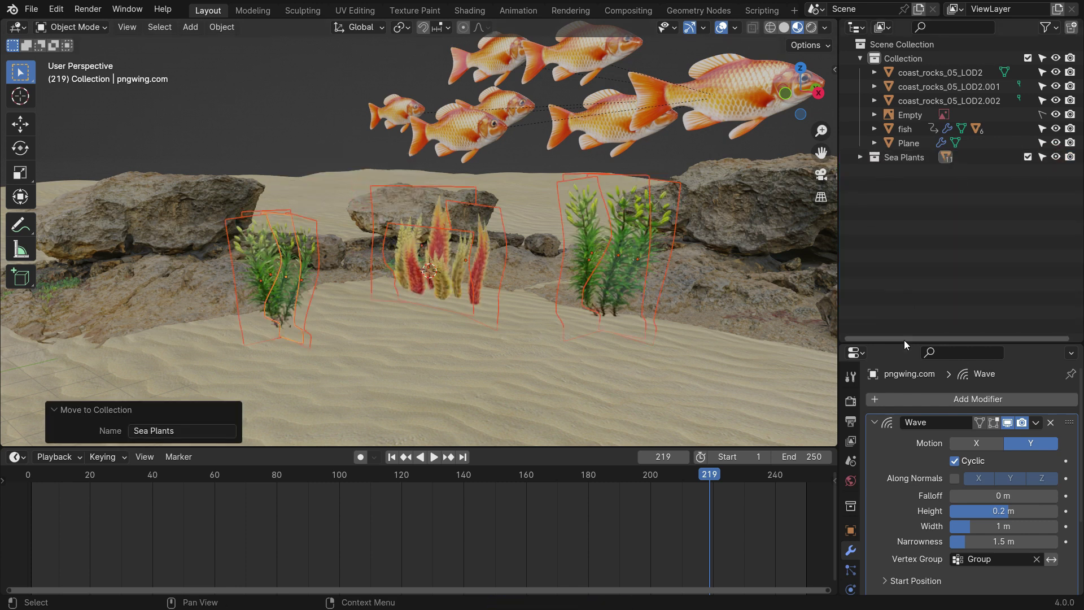
pyautogui.moveTo(903, 343); pyautogui.dragTo(903, 179)
pyautogui.click(483, 361)
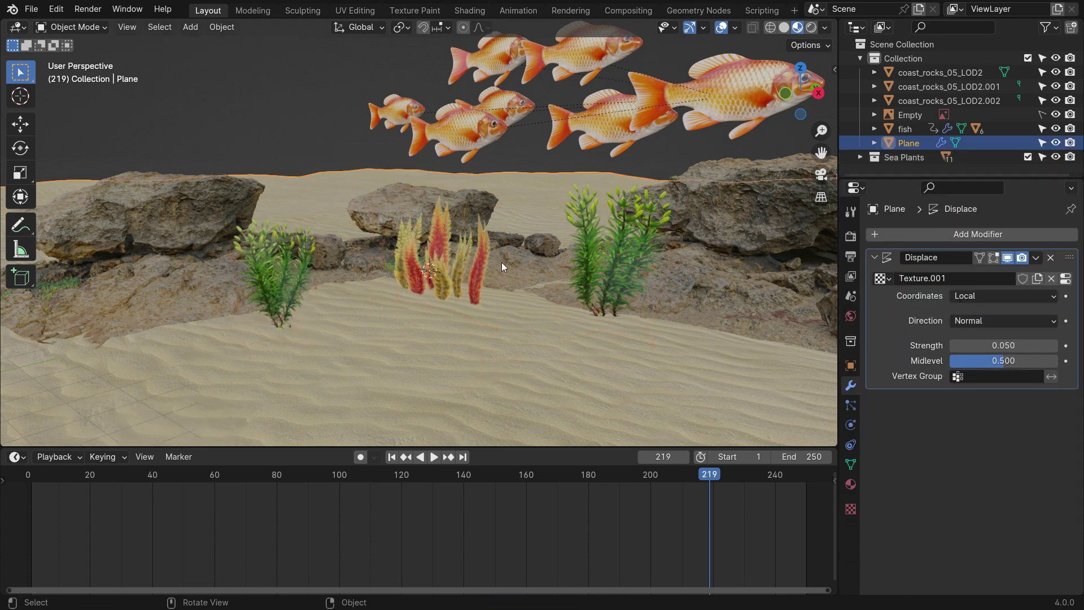
# Switch the viewport to rendered shading and change the render engine to EEVEE
pyautogui.press('z')
pyautogui.click(512, 175)
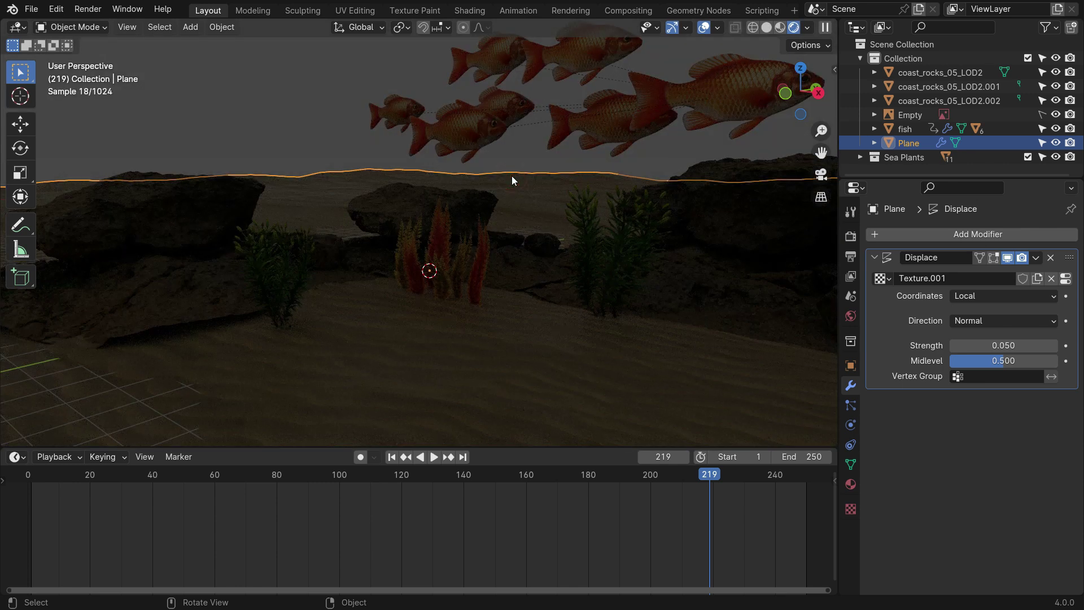
pyautogui.click(850, 236)
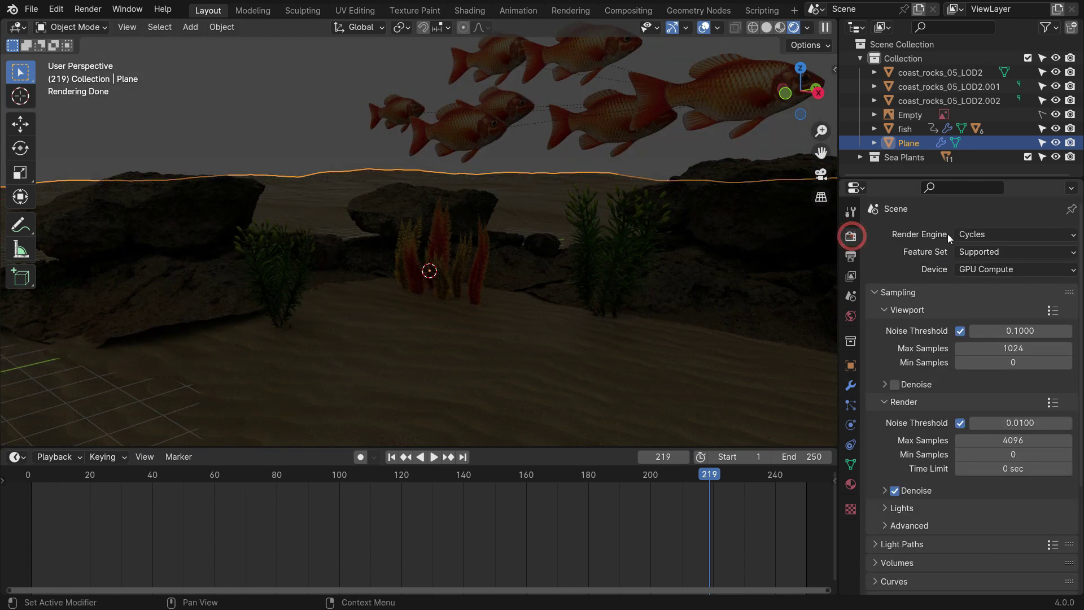
pyautogui.click(1025, 233)
pyautogui.click(1015, 249)
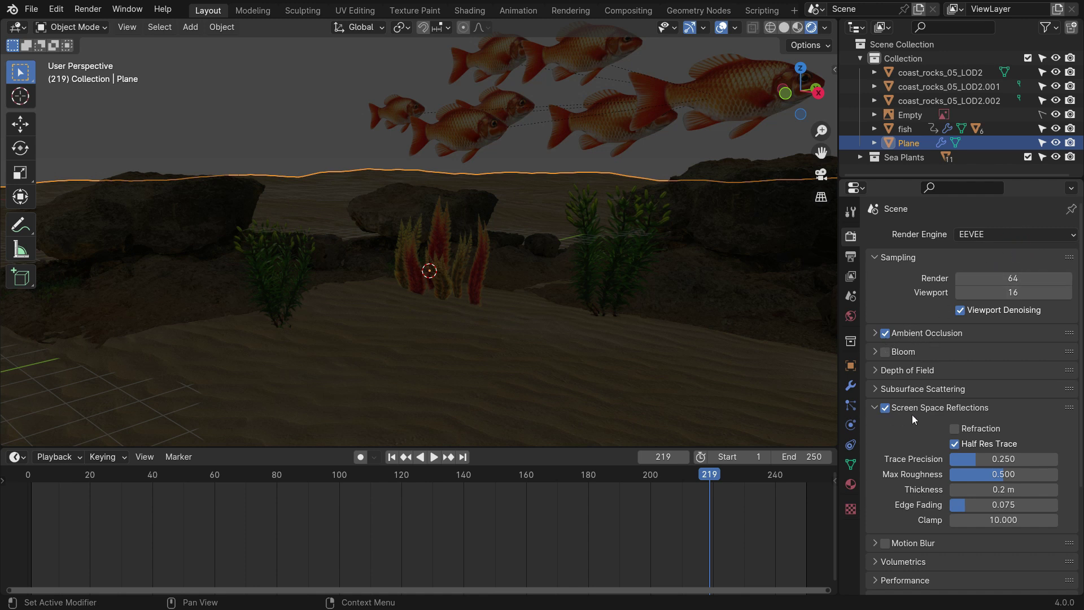
# Set the world background colour to an Image Texture and load pizzo_pernice_puresky_2k.hdr from the HDRI folder
pyautogui.click(850, 316)
pyautogui.click(962, 331)
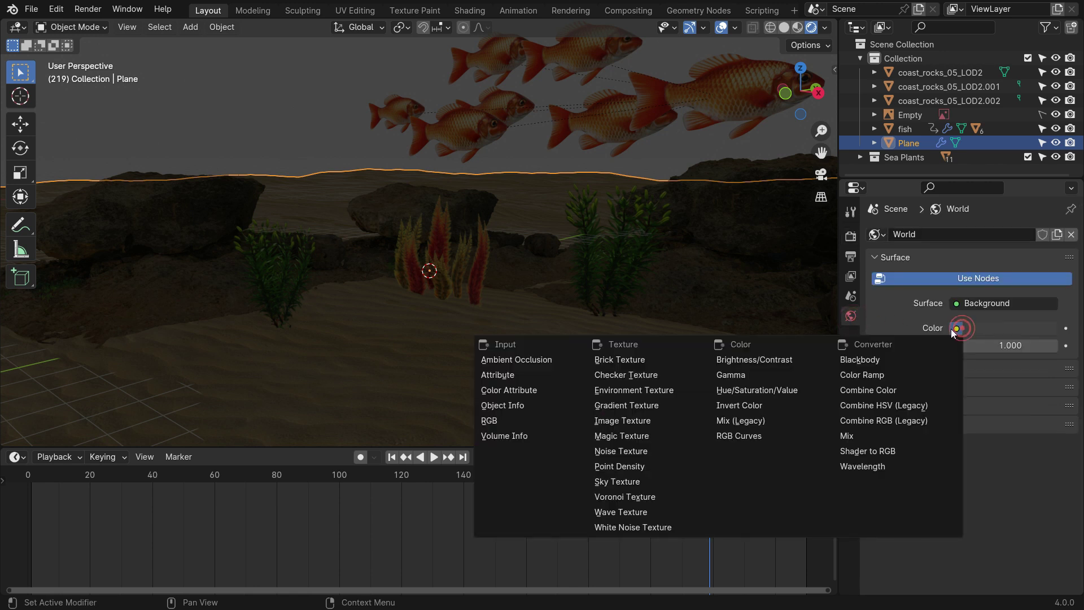
pyautogui.click(665, 422)
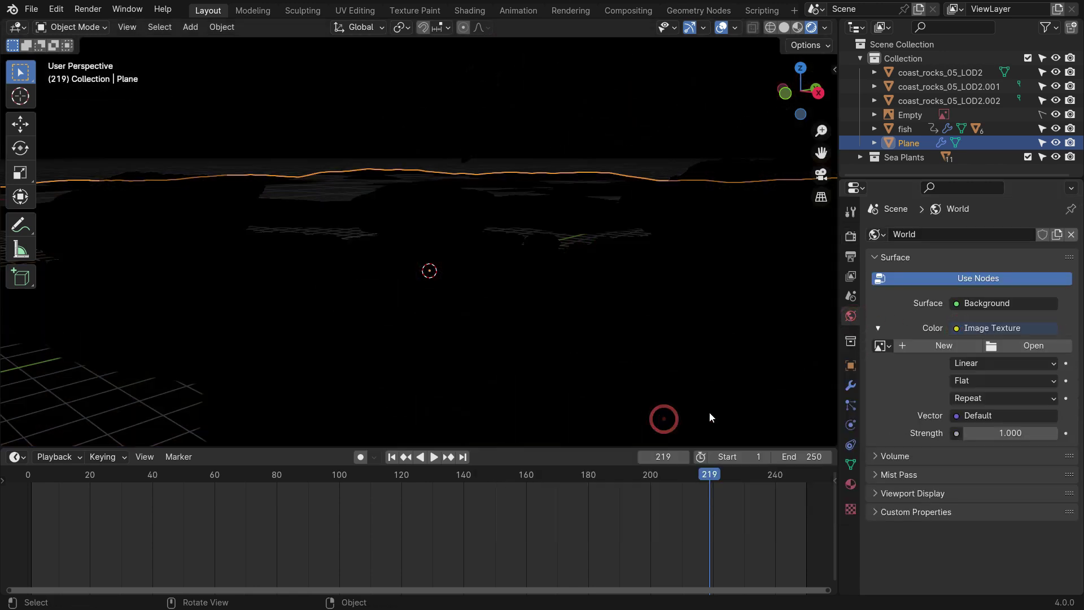
pyautogui.click(1010, 345)
pyautogui.click(337, 446)
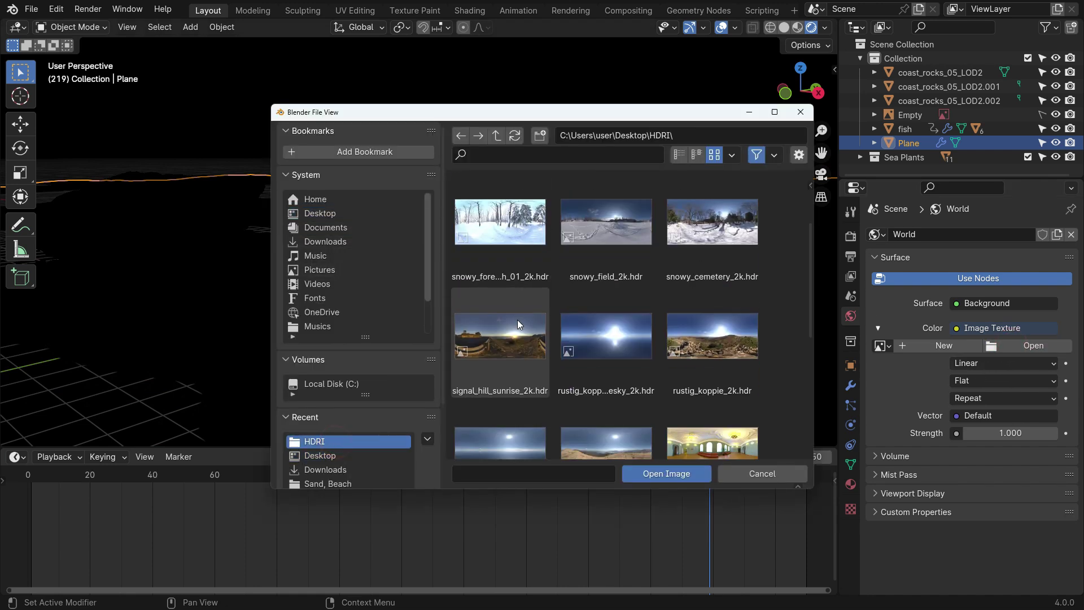
pyautogui.scroll(-5, 517, 320)
pyautogui.scroll(2, 517, 319)
pyautogui.click(520, 286)
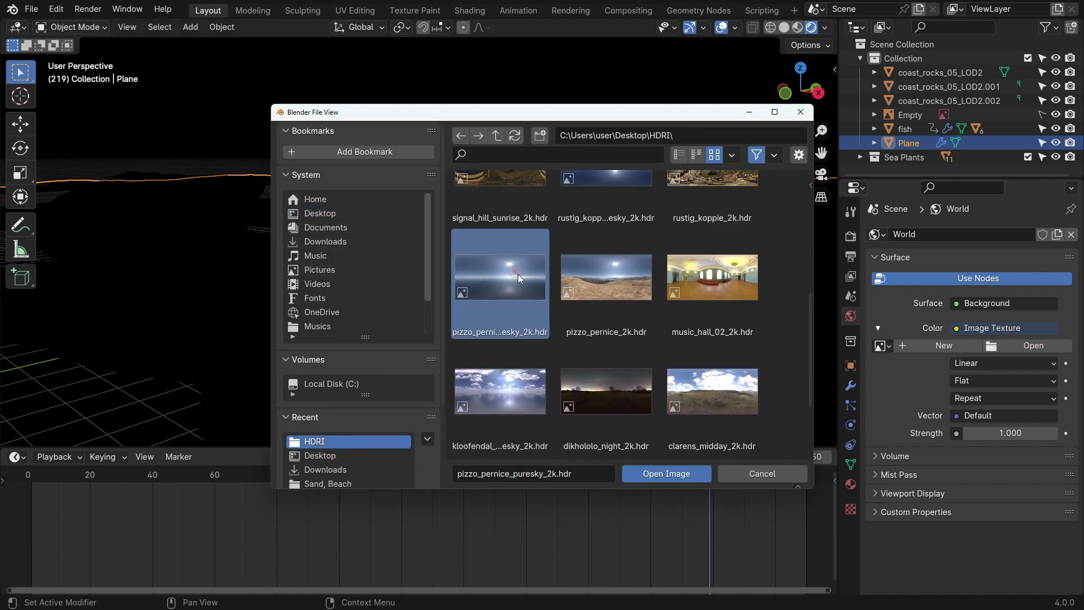
pyautogui.click(658, 473)
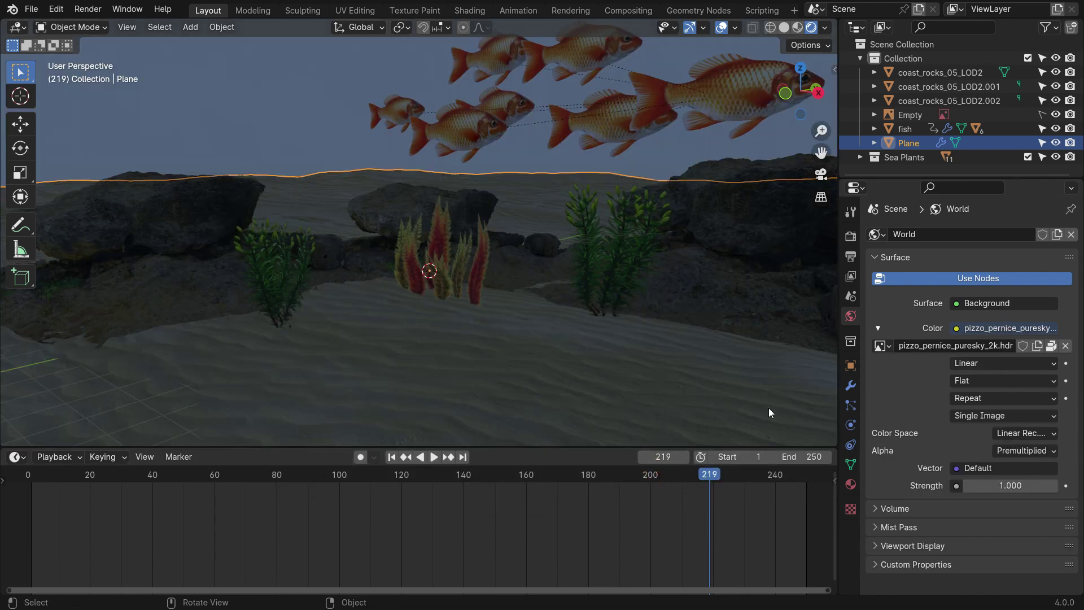
# Set the world background strength to 20
pyautogui.click(1024, 488)
pyautogui.write('20')
pyautogui.press('Return')
# Enlarge the timeline area, turn it into a Shader Editor and show the World node tree in full
pyautogui.moveTo(513, 447); pyautogui.dragTo(513, 338)
pyautogui.click(16, 346)
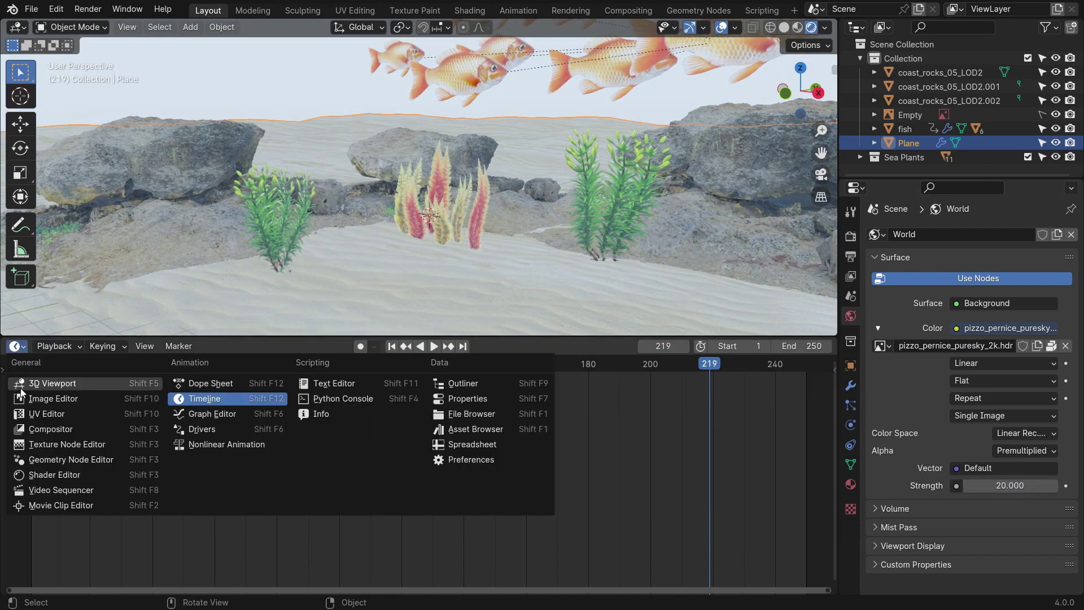
pyautogui.click(70, 476)
pyautogui.scroll(5, 245, 567)
pyautogui.click(62, 346)
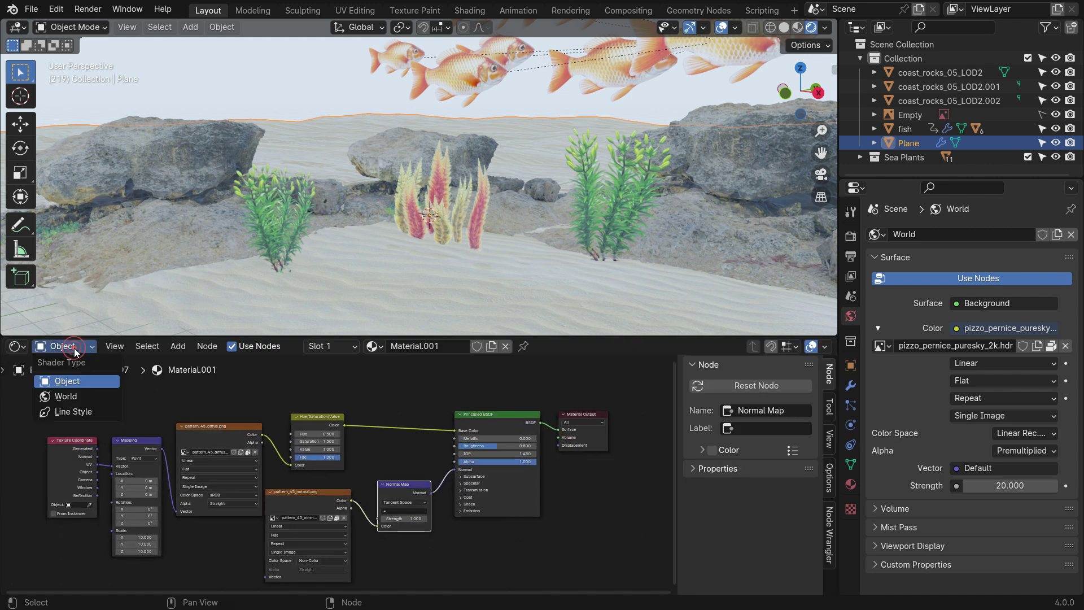
pyautogui.click(72, 395)
pyautogui.press('Home')
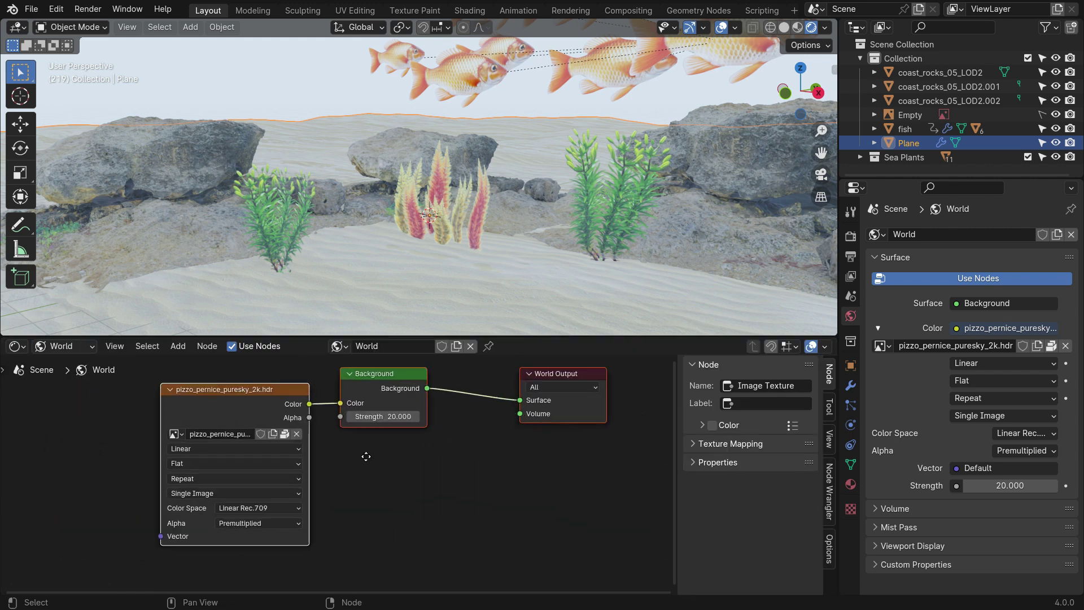
pyautogui.press('Home')
# Add a Principled Volume node and connect its output to the Volume input of the World Output
pyautogui.moveTo(485, 385); pyautogui.dragTo(536, 406)
pyautogui.scroll(1, 477, 435)
pyautogui.hotkey('shift', 'a')
pyautogui.click(381, 415)
pyautogui.write('princi')
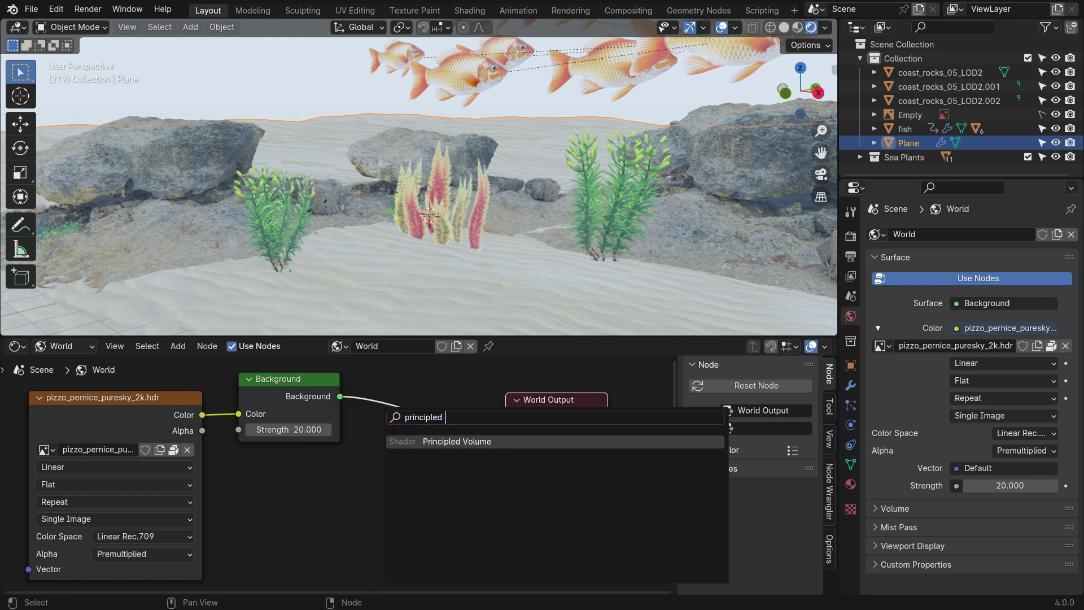
pyautogui.press('Return')
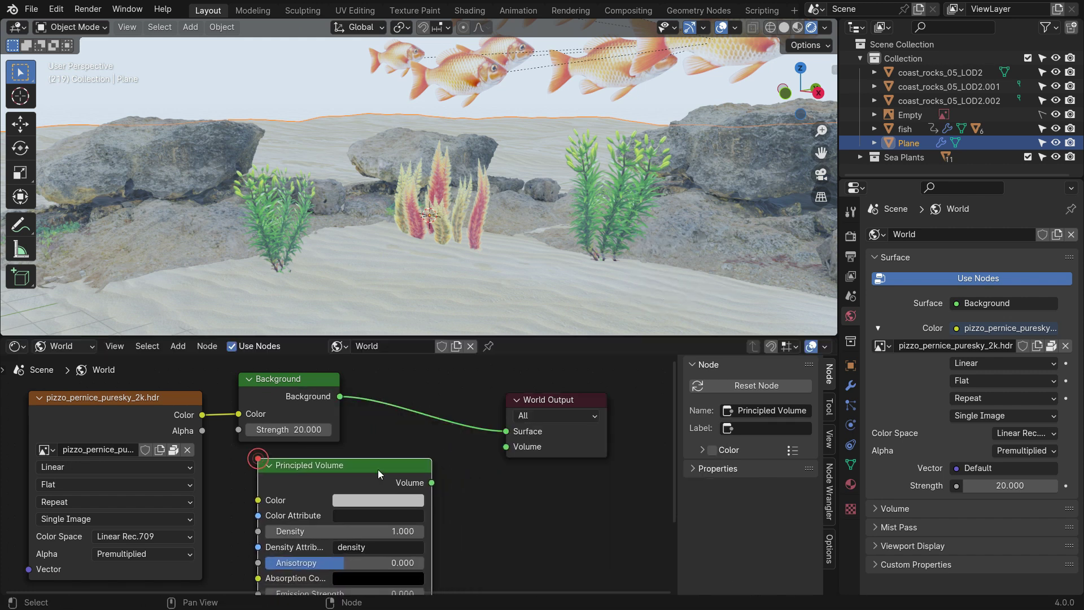
pyautogui.moveTo(432, 482); pyautogui.dragTo(506, 446)
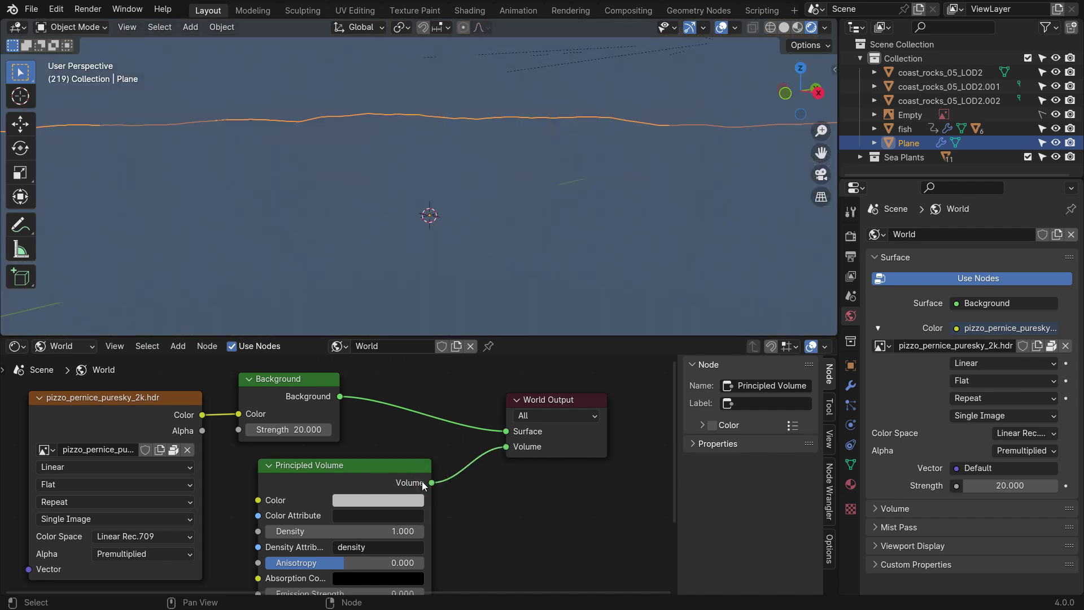
# Set the Principled Volume colour to a bright cyan with hue 0.547 and saturation 1.000
pyautogui.click(395, 500)
pyautogui.moveTo(402, 337); pyautogui.dragTo(409, 276)
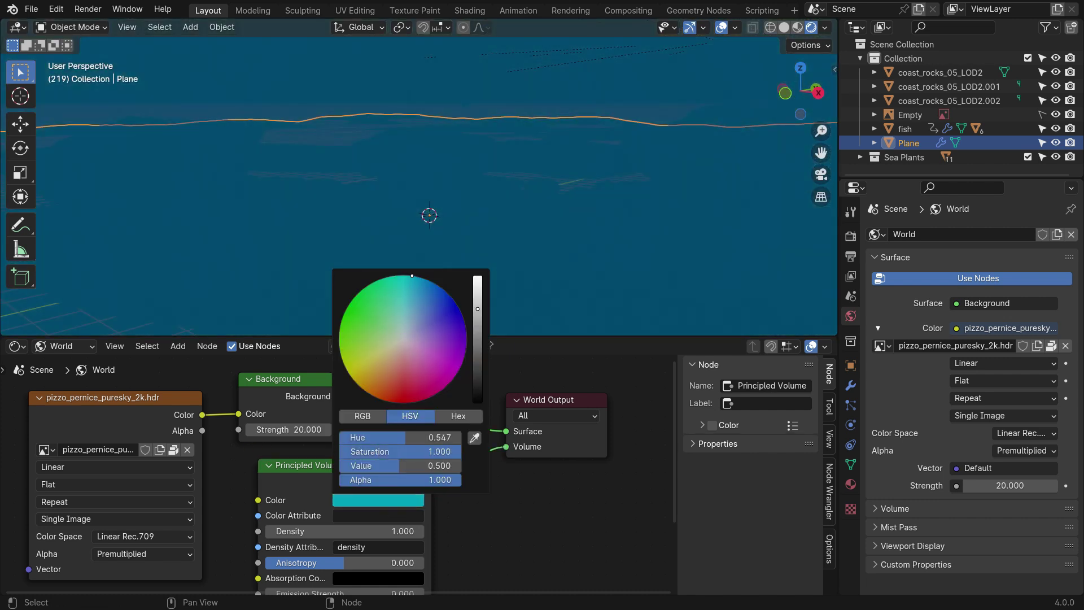
pyautogui.moveTo(478, 312); pyautogui.dragTo(478, 292)
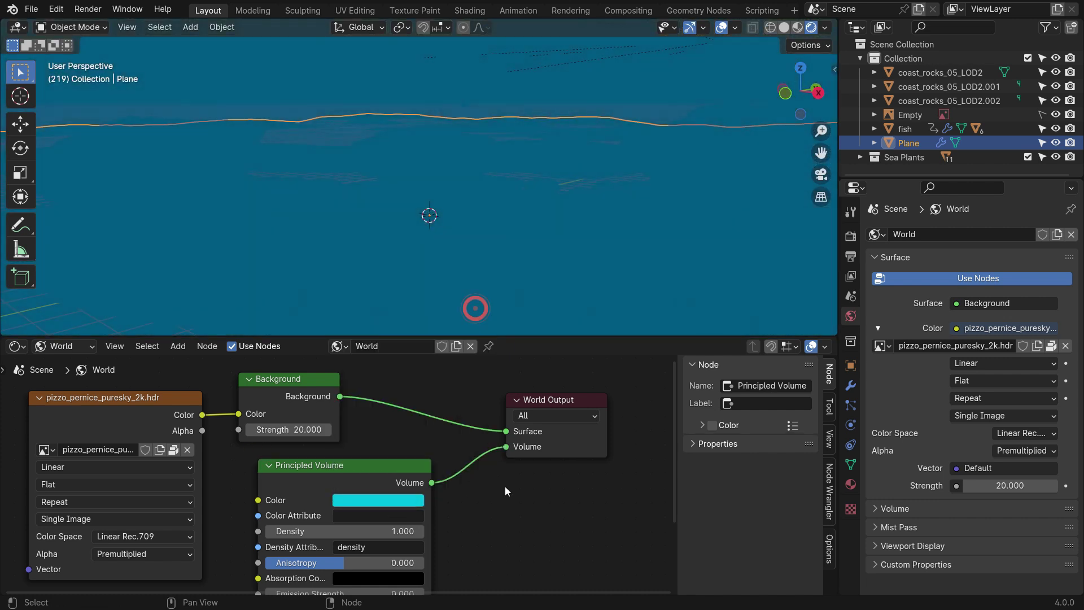
# Set the Principled Volume node's density to 0.06
pyautogui.moveTo(469, 535); pyautogui.dragTo(497, 481, button='middle')
pyautogui.scroll(1, 451, 482)
pyautogui.keyDown('shift'); pyautogui.moveTo(370, 476); pyautogui.dragTo(322, 475); pyautogui.keyUp('shift')
pyautogui.click(368, 475)
pyautogui.write('0.06')
pyautogui.press('Return')
pyautogui.scroll(-2, 391, 260)
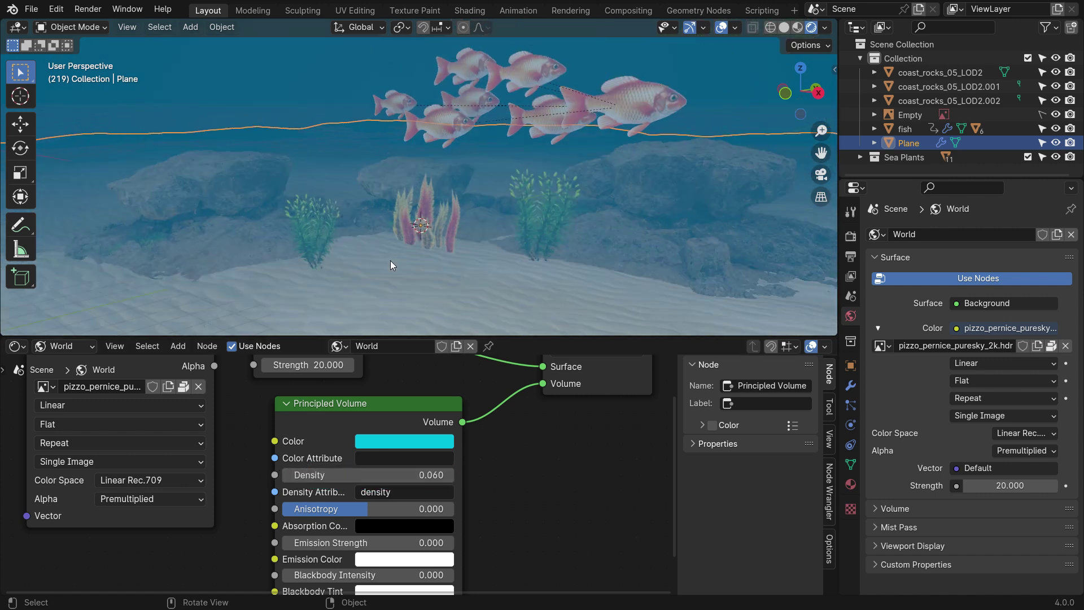
pyautogui.keyDown('shift'); pyautogui.moveTo(391, 260); pyautogui.dragTo(399, 267, button='middle'); pyautogui.keyUp('shift')
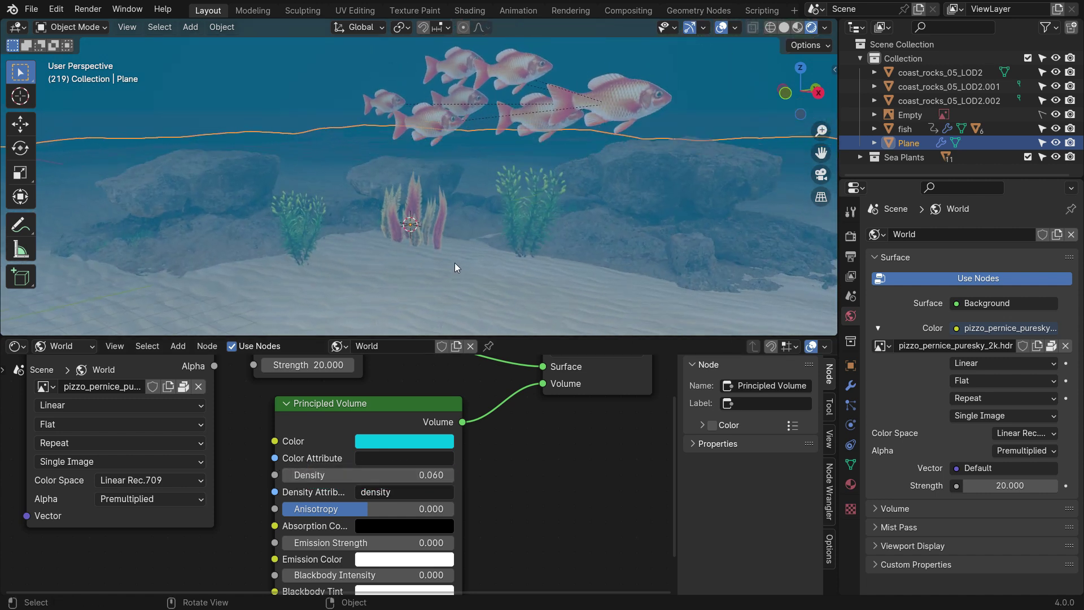
# Add a spot light and raise it about 24.2 m along Z above the fish school
pyautogui.click(195, 30)
pyautogui.moveTo(249, 211)
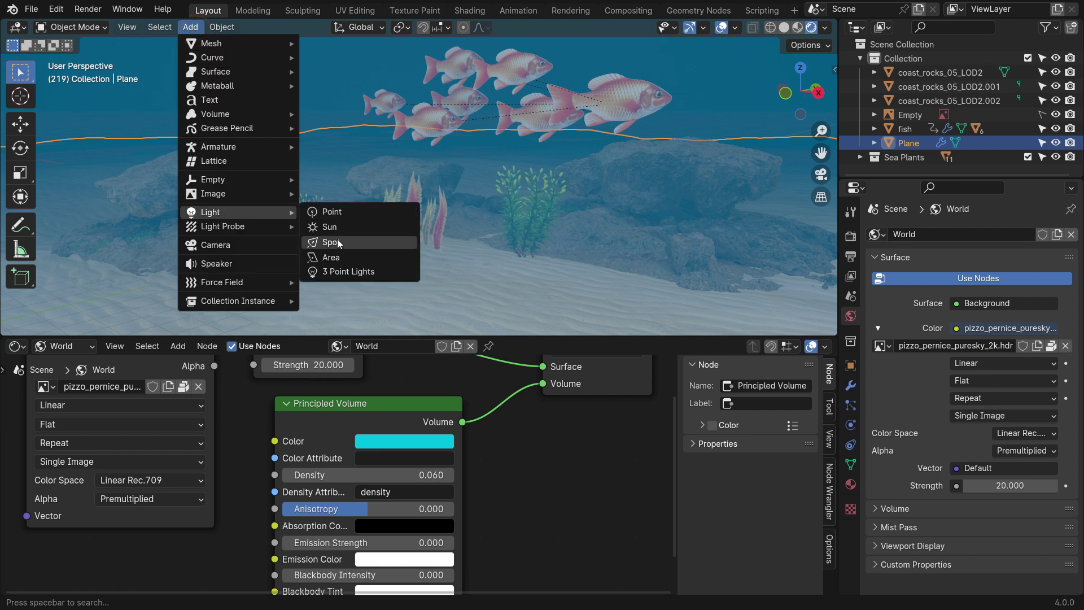
pyautogui.click(381, 242)
pyautogui.scroll(-2, 440, 293)
pyautogui.press('g')
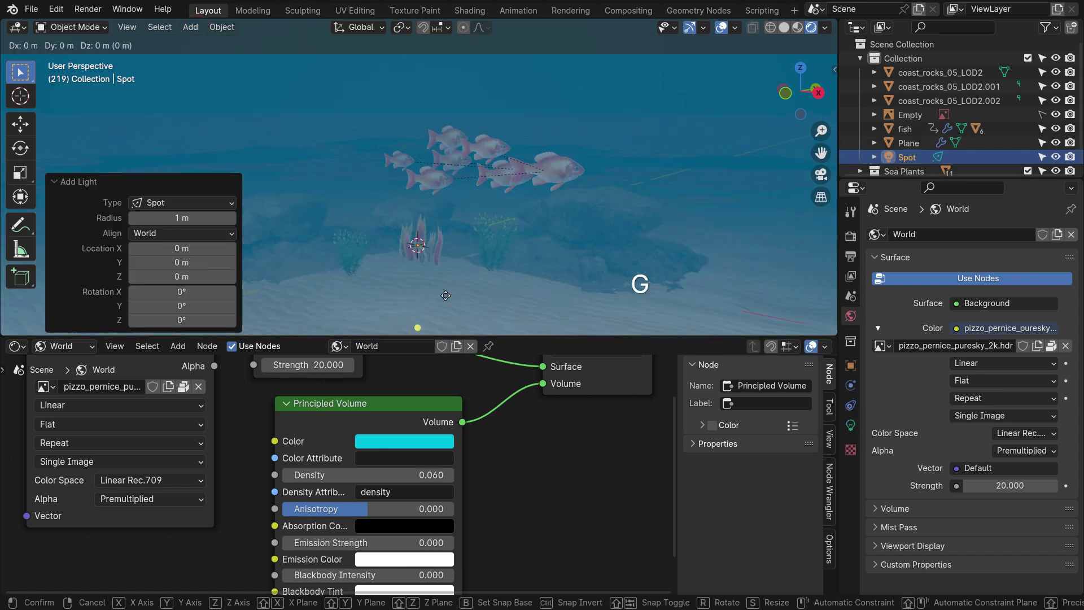
pyautogui.press('z')
pyautogui.click(450, 287)
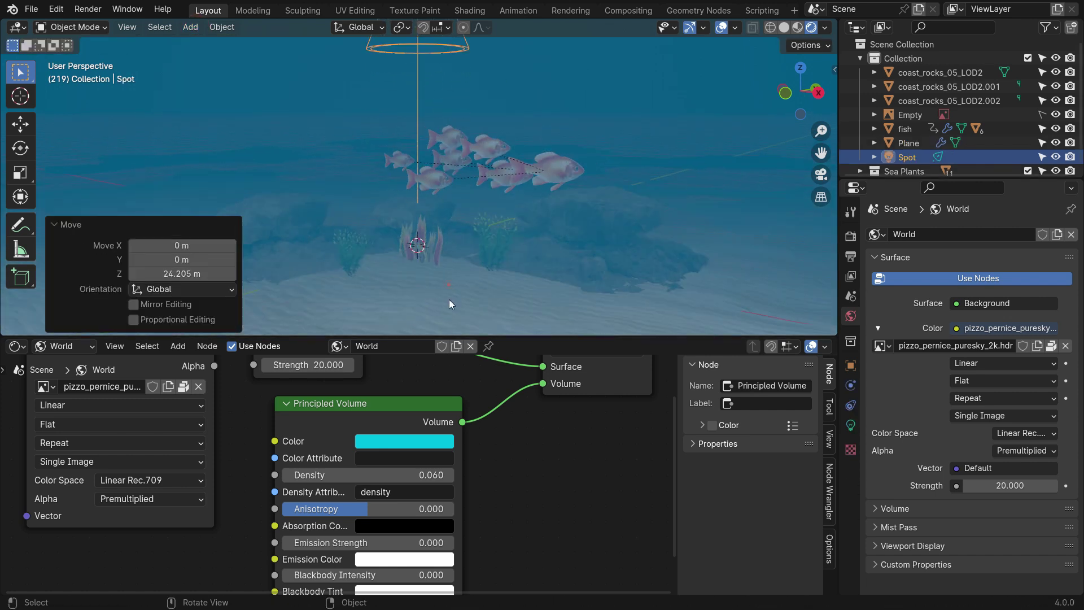
pyautogui.scroll(-3, 451, 293)
pyautogui.click(59, 224)
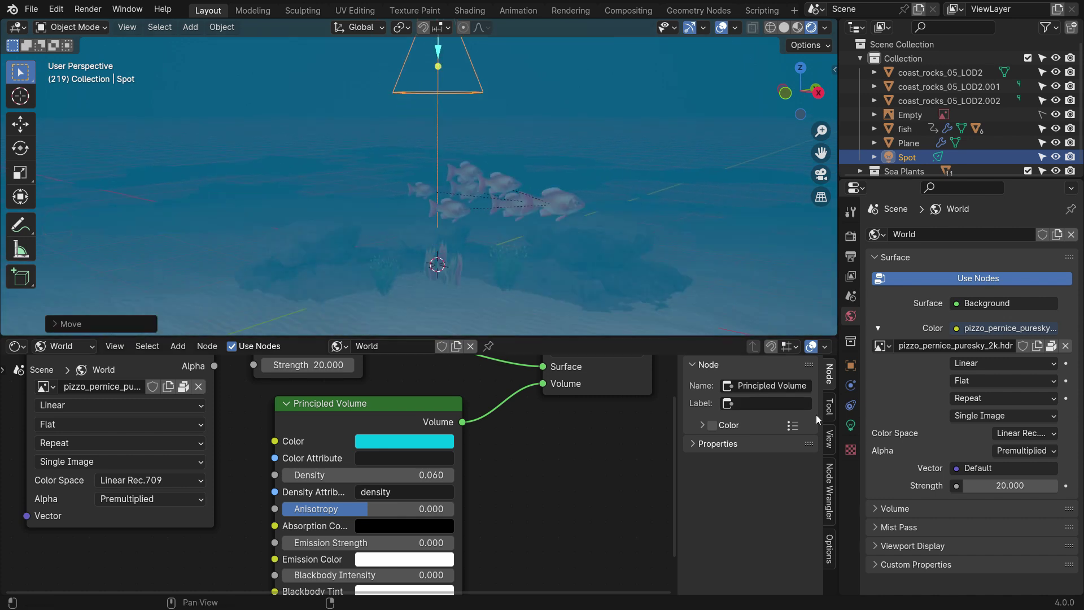
# Set the spot light's power to 50000 W, with a diffuse factor of 3 and a volume factor of 2
pyautogui.click(851, 425)
pyautogui.doubleClick(1015, 327)
pyautogui.write('50000')
pyautogui.press('Return')
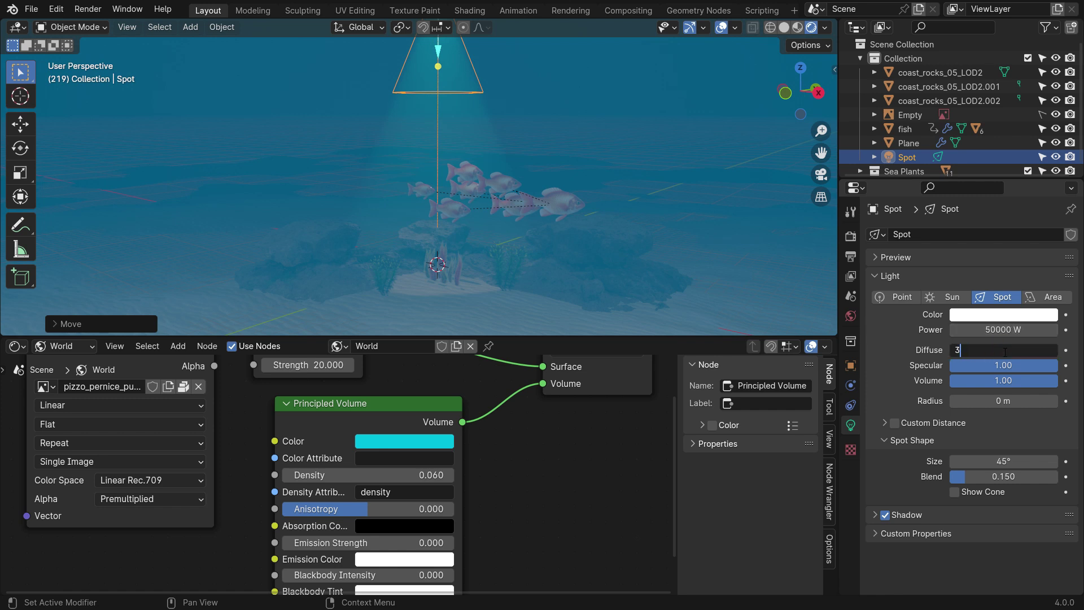
pyautogui.click(1003, 352)
pyautogui.write('3')
pyautogui.press('Return')
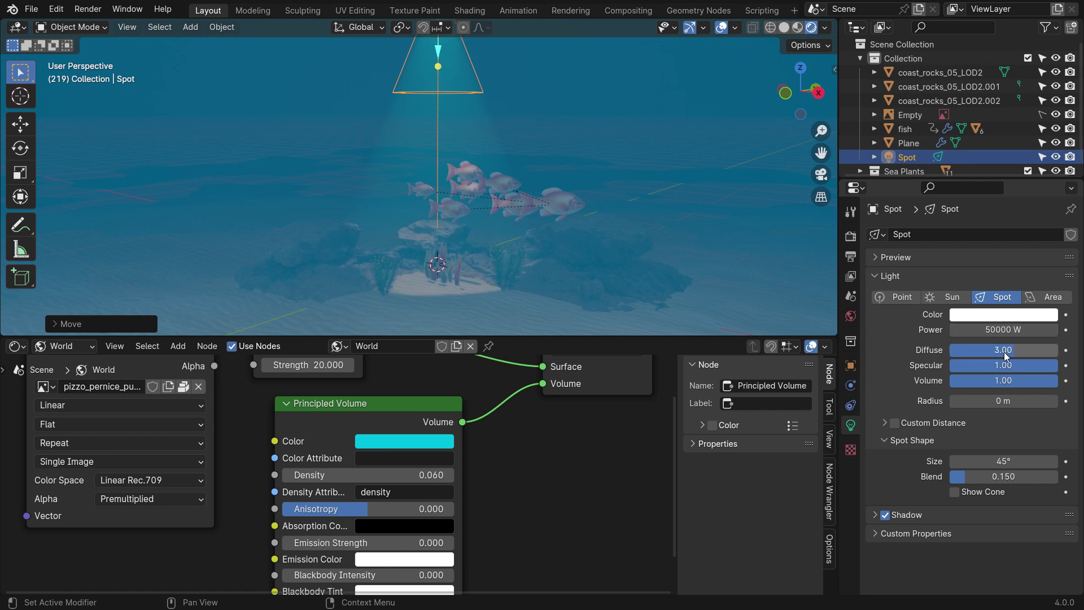
pyautogui.click(1008, 382)
pyautogui.write('2')
pyautogui.press('Return')
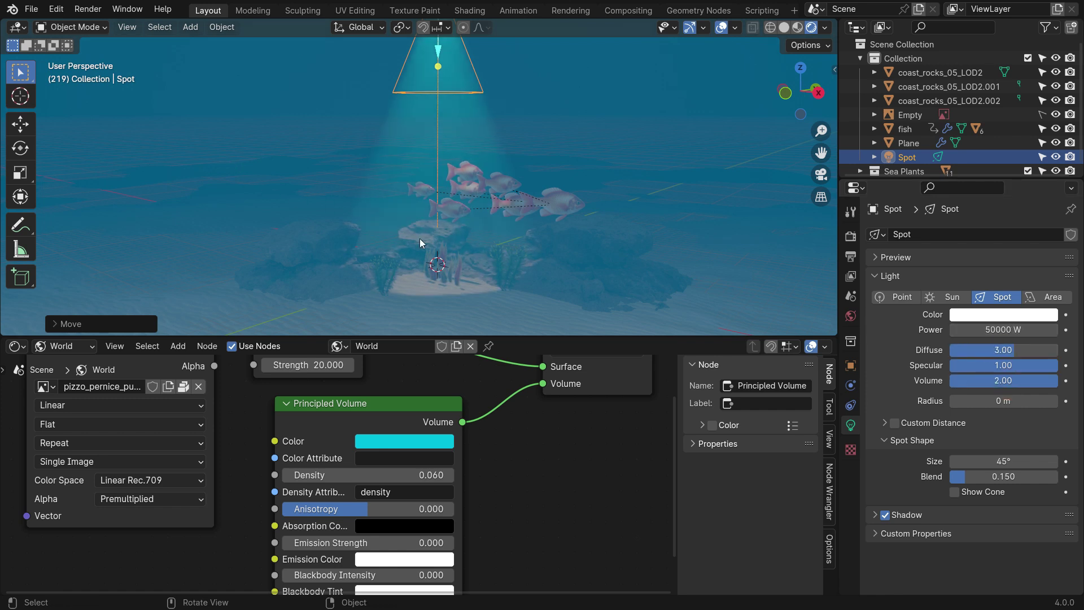
pyautogui.scroll(5, 422, 238)
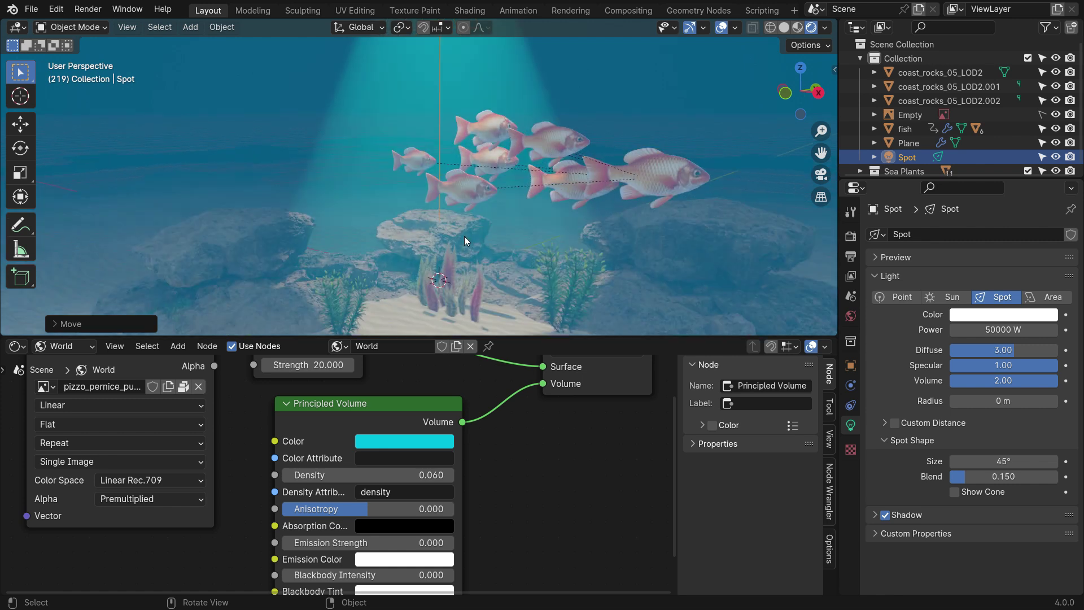
# Set the spot light's radius to 0.1 m and widen its spot size to 85°
pyautogui.click(995, 400)
pyautogui.write('.1')
pyautogui.press('Return')
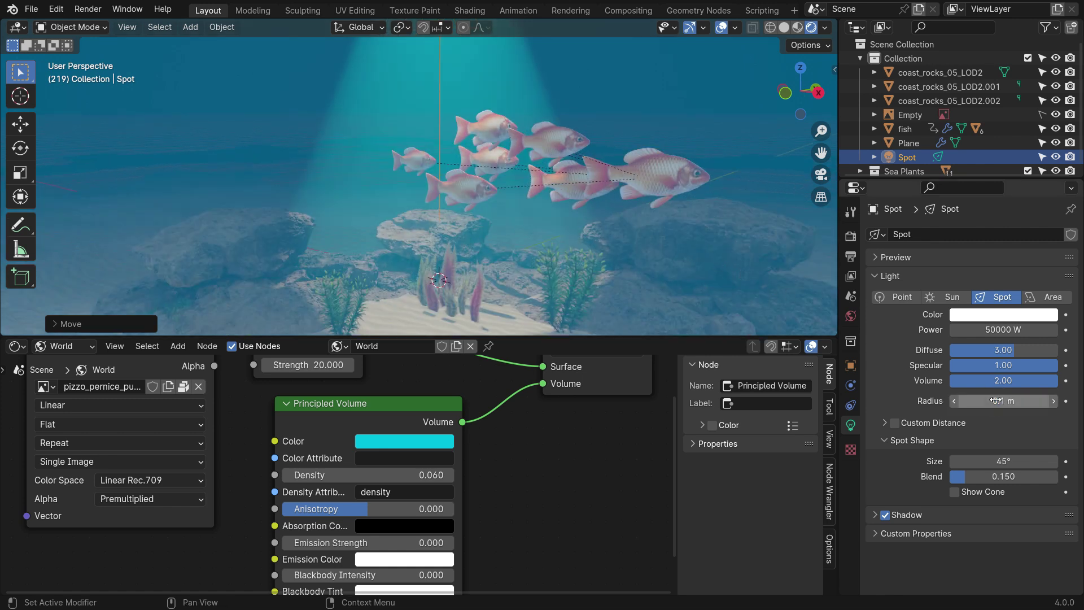
pyautogui.moveTo(996, 460); pyautogui.dragTo(1058, 460)
pyautogui.click(987, 459)
pyautogui.press('Return')
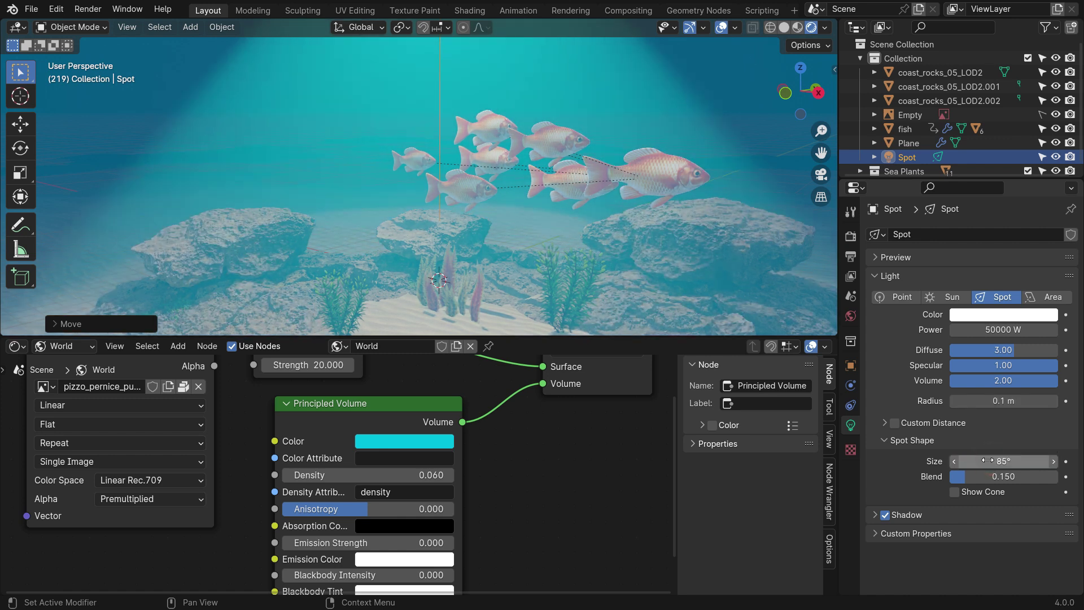
# Change the spot light's colour to a pale yellow
pyautogui.click(995, 317)
pyautogui.click(964, 173)
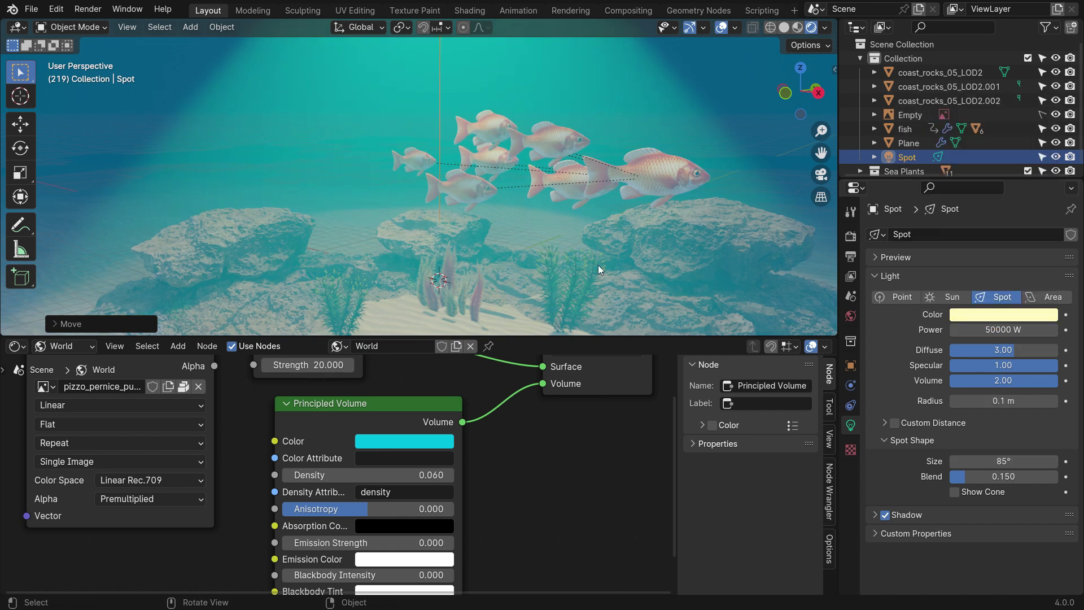
pyautogui.moveTo(561, 266); pyautogui.dragTo(503, 256, button='middle')
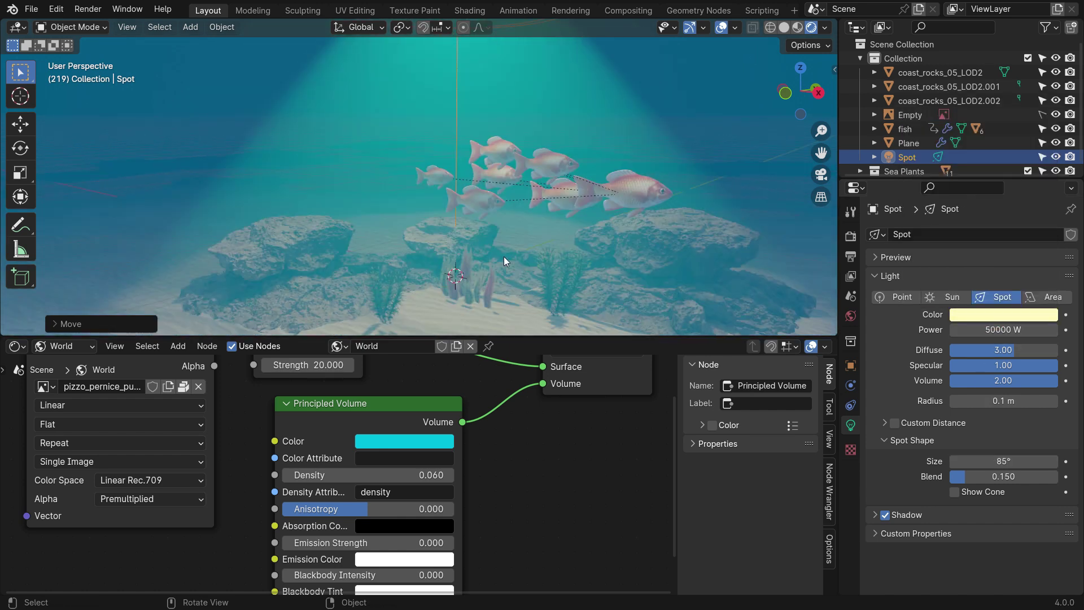
# Set the render's volumetrics tile size to 2 px
pyautogui.click(850, 237)
pyautogui.scroll(-8, 950, 339)
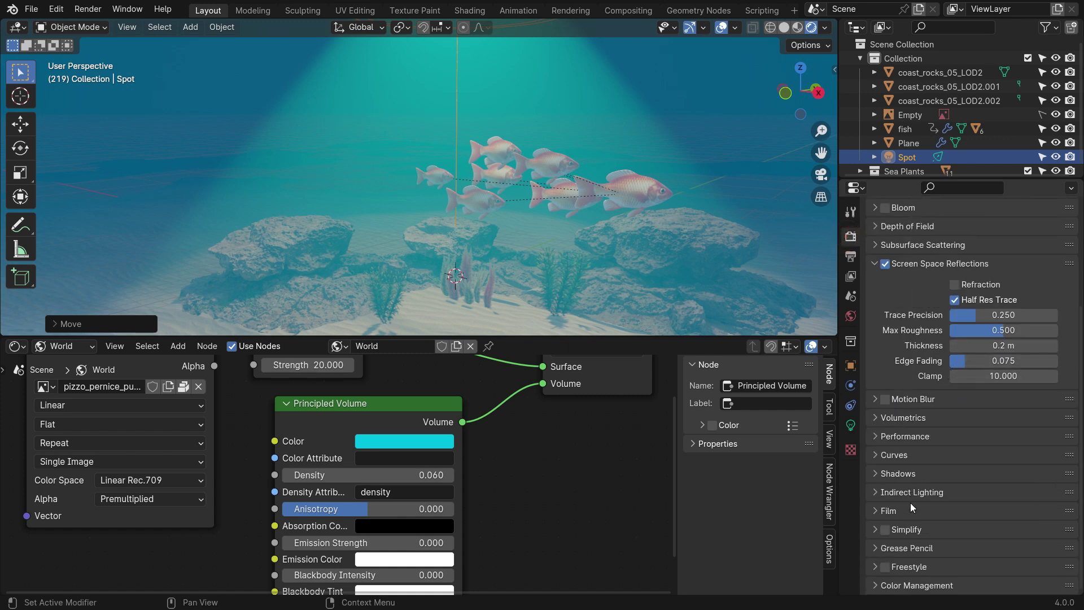
pyautogui.click(908, 416)
pyautogui.scroll(-2, 912, 455)
pyautogui.scroll(-5, 492, 271)
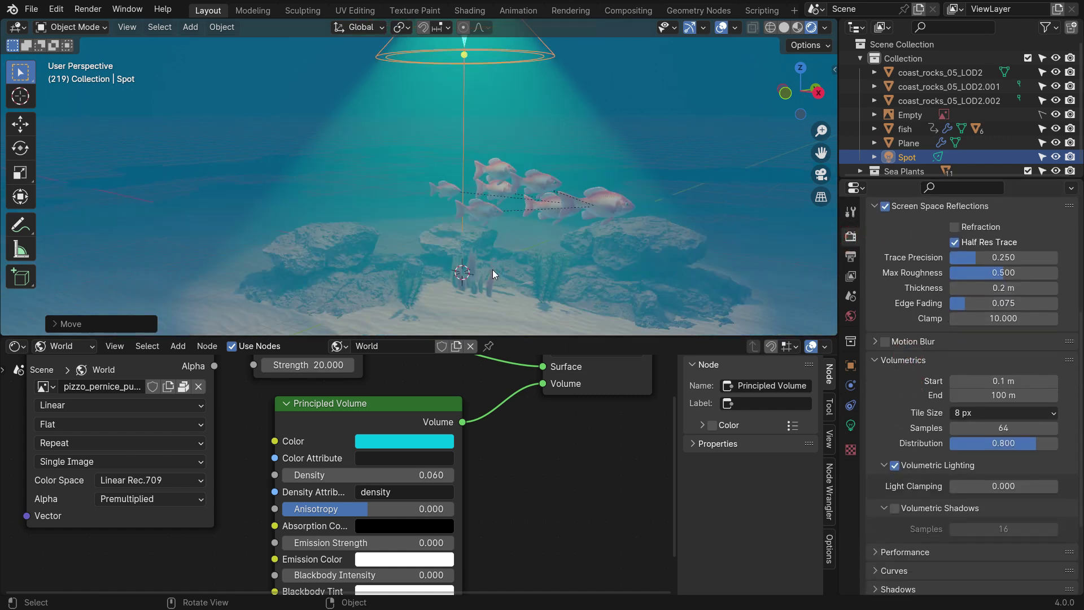
pyautogui.moveTo(468, 149); pyautogui.dragTo(480, 115, button='middle')
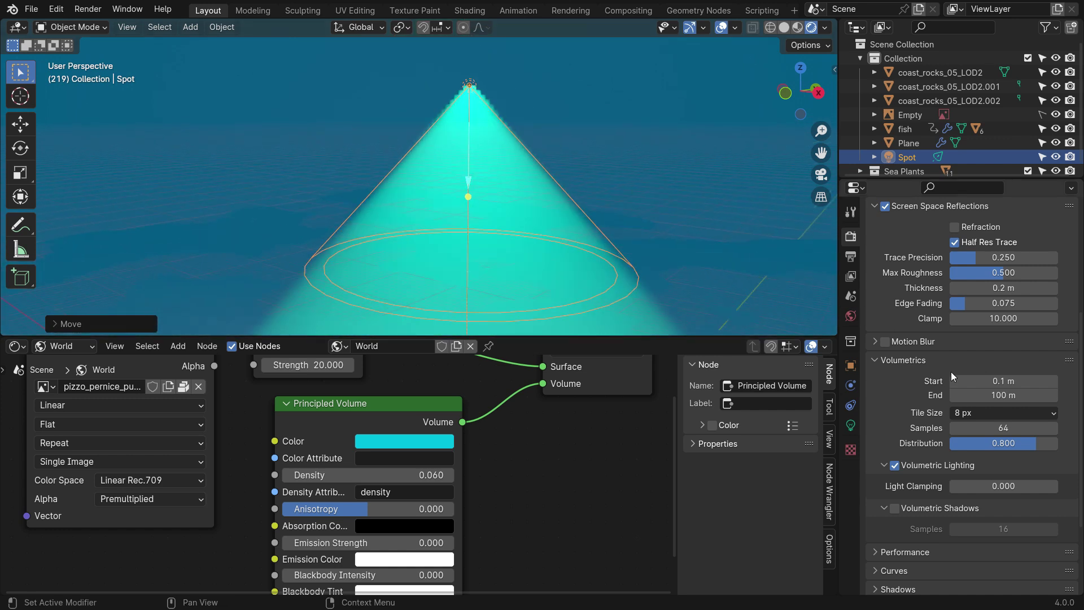
pyautogui.click(1013, 415)
pyautogui.click(994, 427)
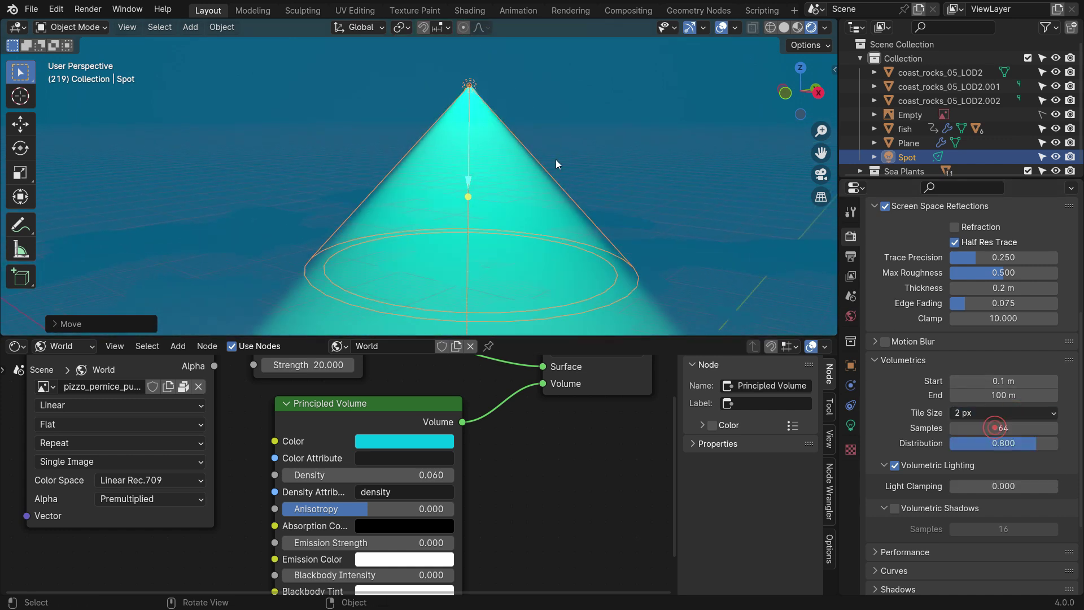
pyautogui.scroll(-5, 497, 153)
pyautogui.scroll(6, 507, 306)
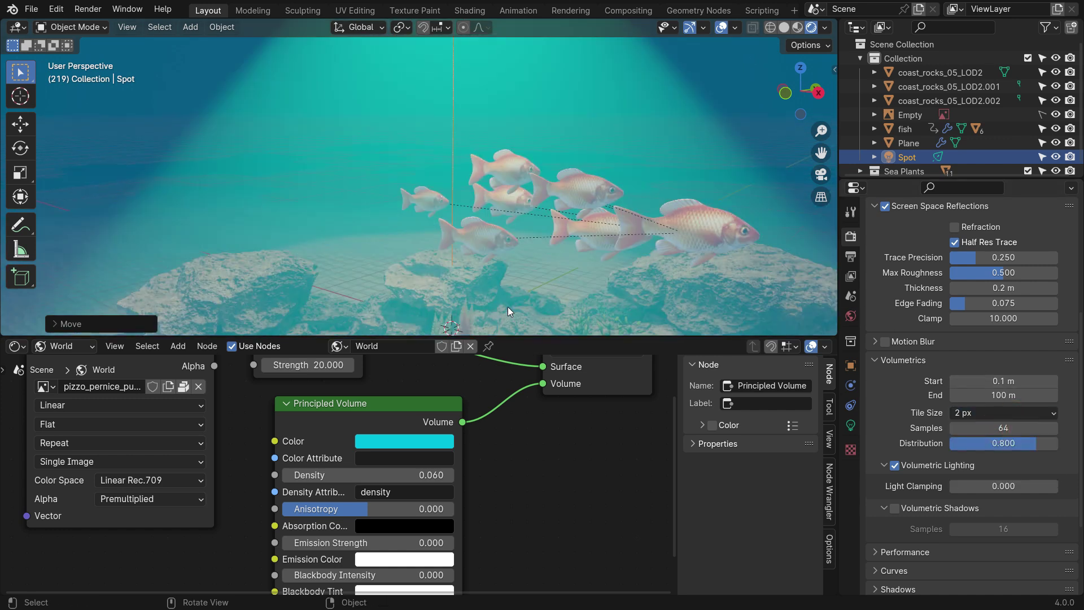
pyautogui.moveTo(484, 212); pyautogui.dragTo(486, 248, button='middle')
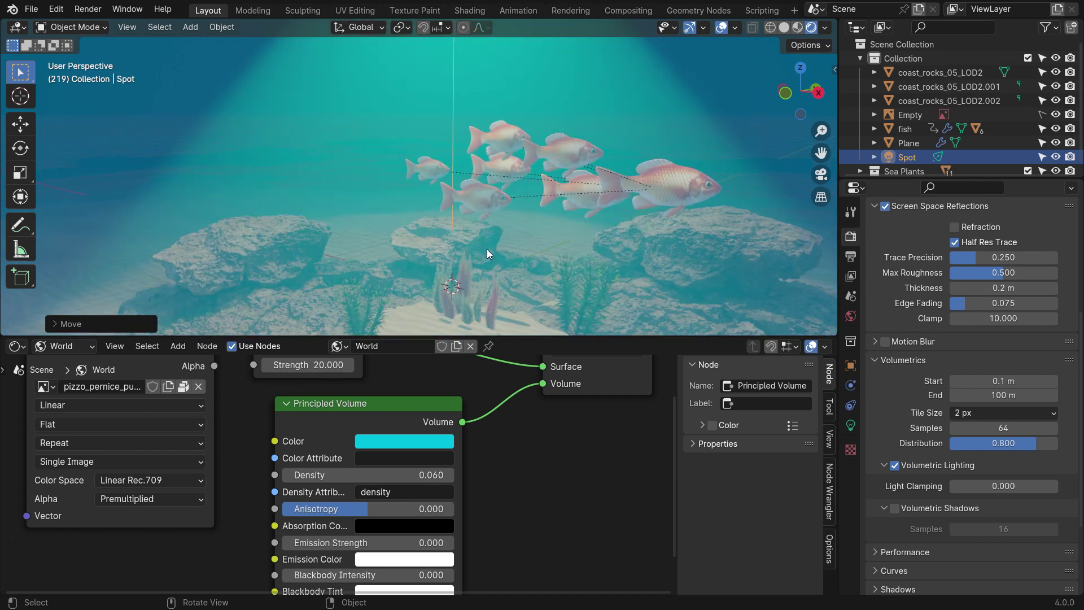
# Set the colour management view transform to Standard and the look to Very High Contrast
pyautogui.scroll(-5, 884, 409)
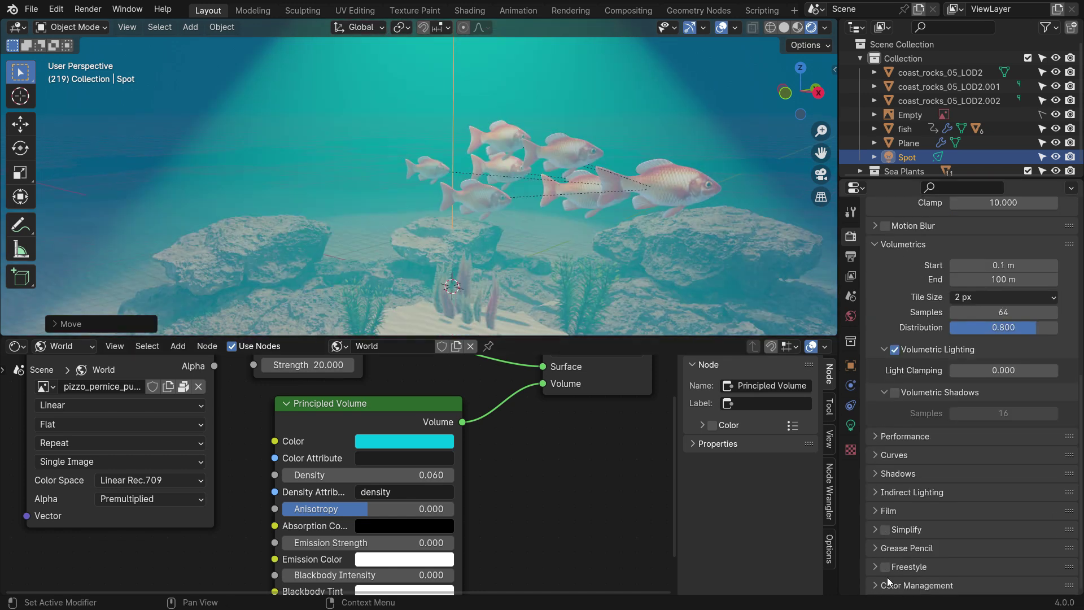
pyautogui.scroll(-5, 912, 497)
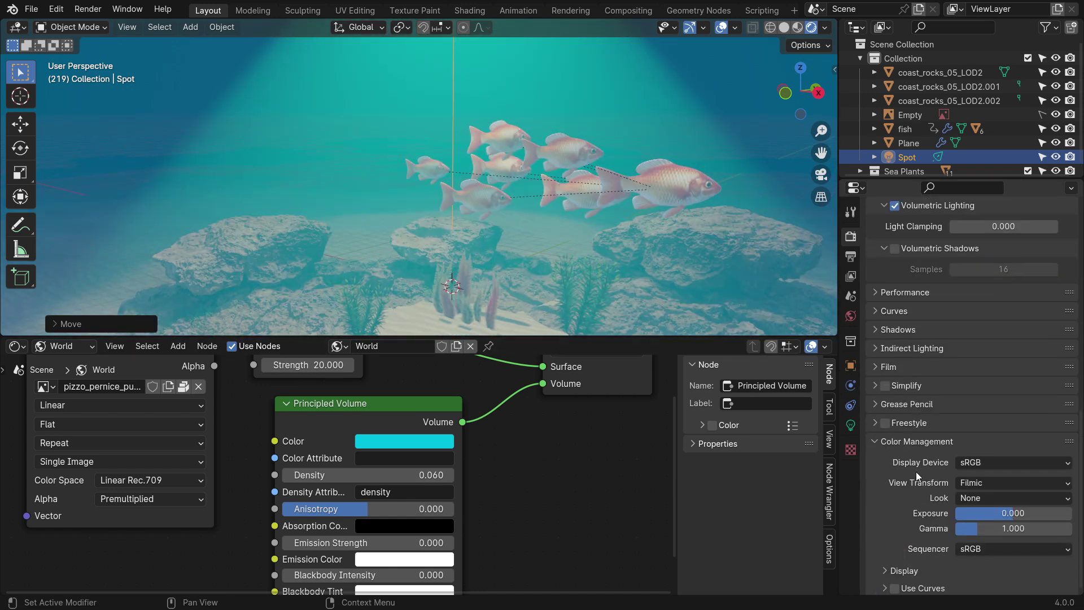
pyautogui.click(1000, 479)
pyautogui.click(996, 495)
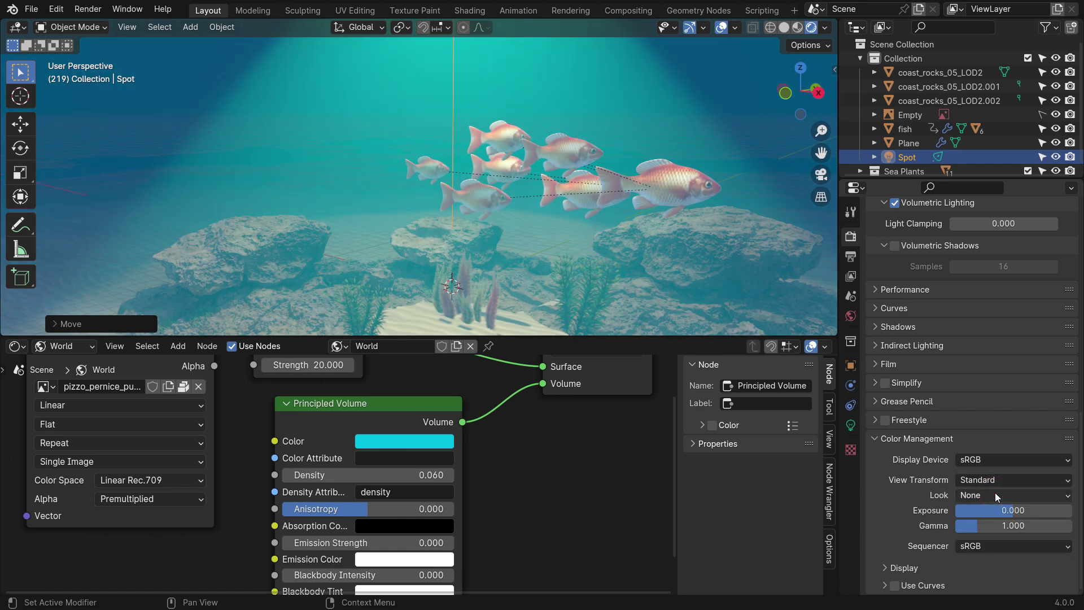
pyautogui.click(994, 494)
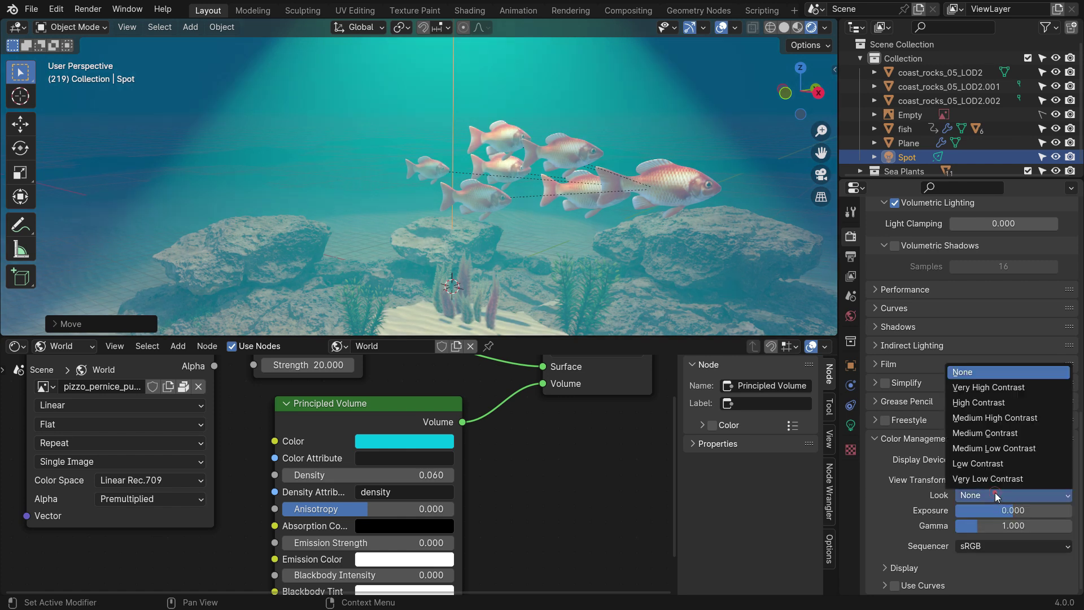
pyautogui.click(976, 388)
pyautogui.scroll(-2, 484, 196)
pyautogui.scroll(1, 488, 198)
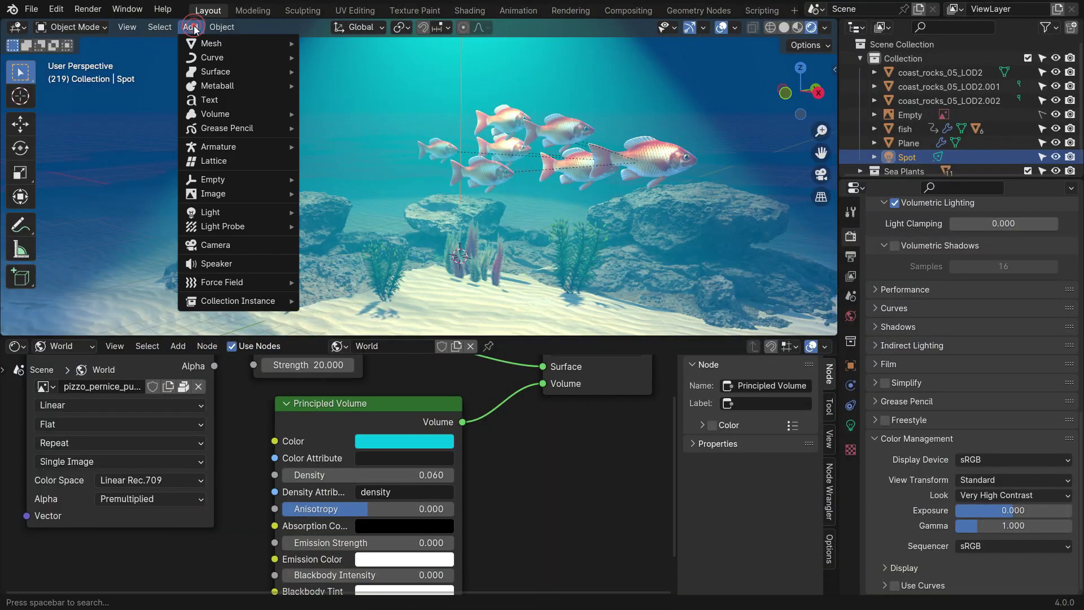
# Import Caustic 2.mp4 from the Caustics folder as an image plane
pyautogui.moveTo(260, 192)
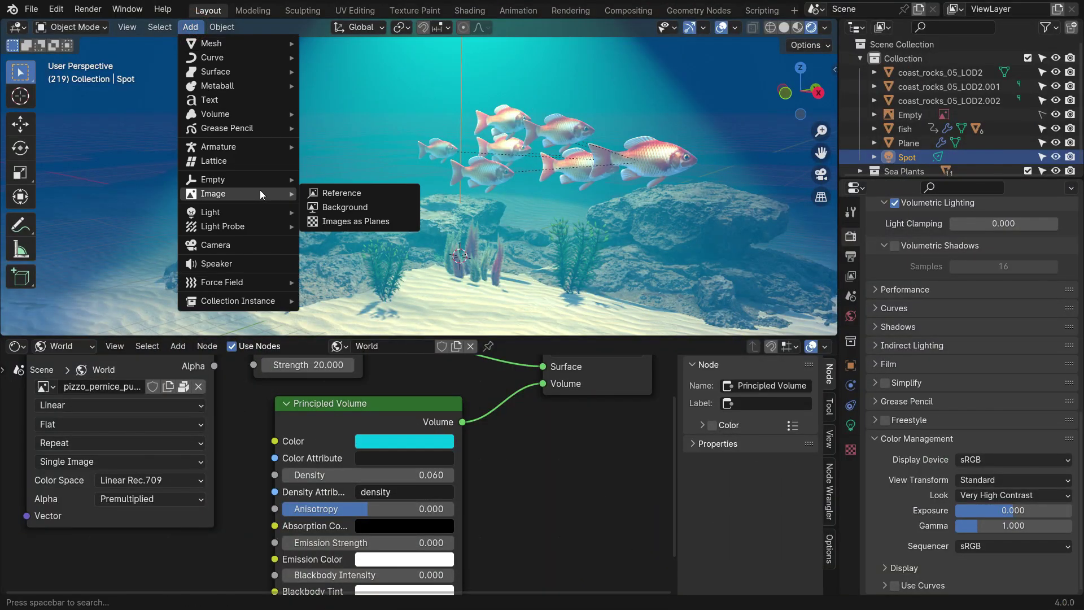
pyautogui.click(401, 221)
pyautogui.click(381, 439)
pyautogui.scroll(-4, 510, 333)
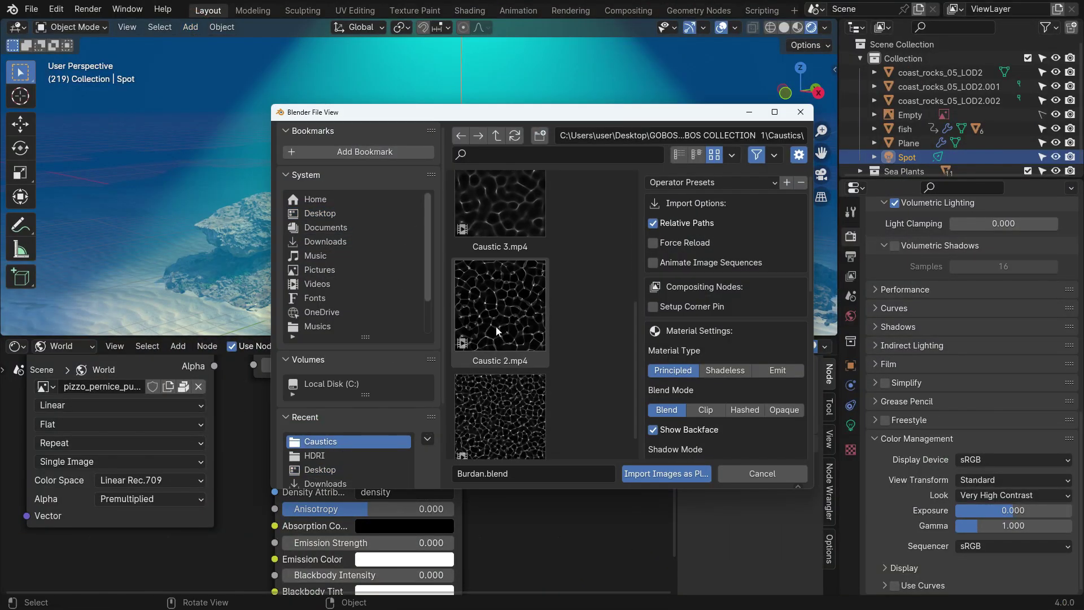
pyautogui.click(509, 333)
pyautogui.click(641, 469)
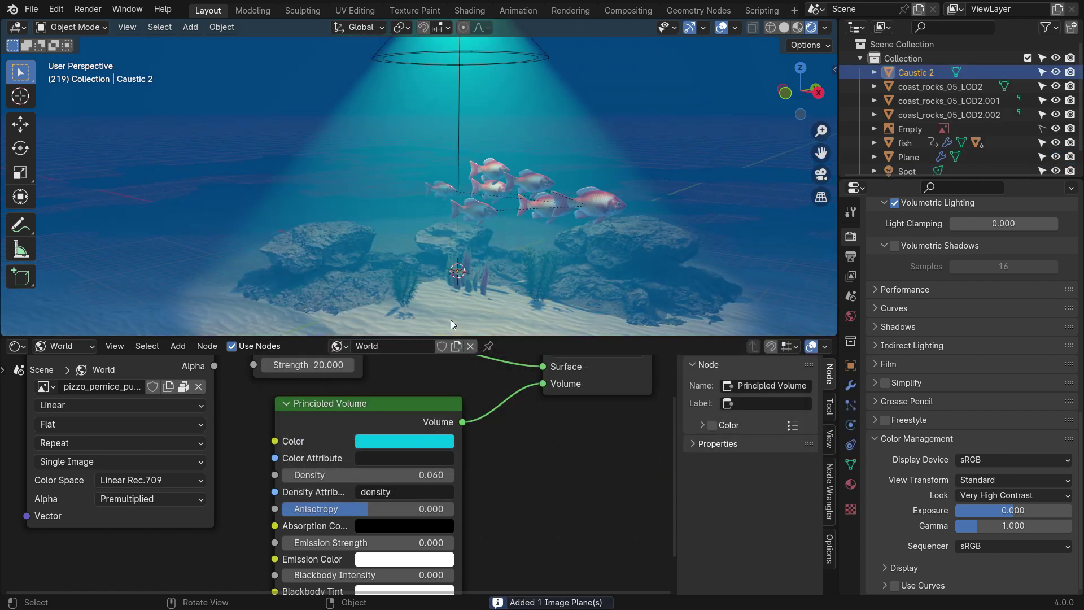
# Raise the Caustic 2 plane along Z into the spot light's beam and scale it up to span the cone
pyautogui.press('g')
pyautogui.press('z')
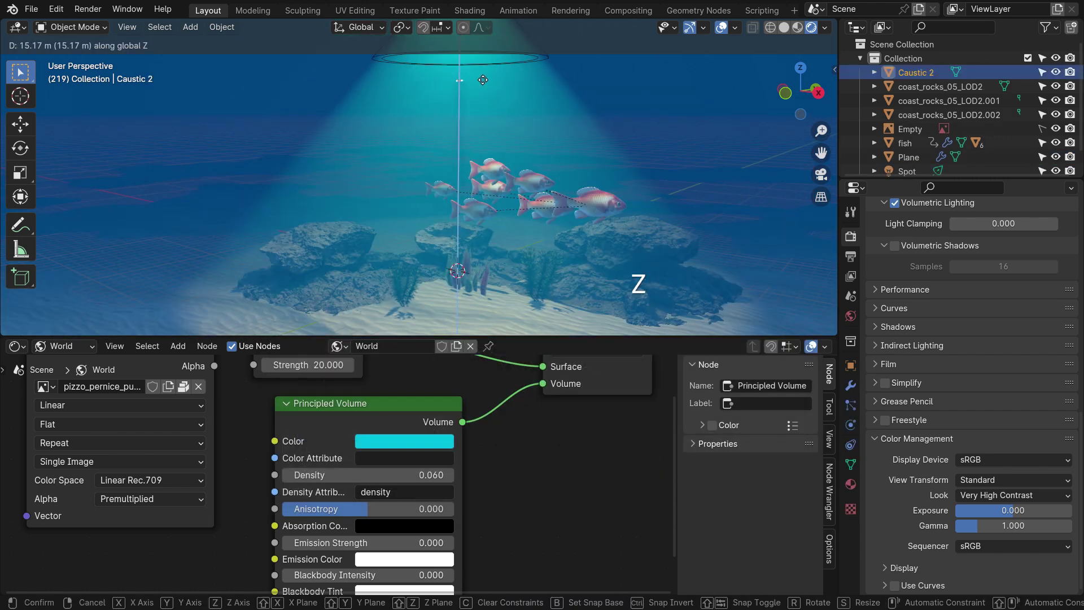
pyautogui.click(480, 68)
pyautogui.press('s')
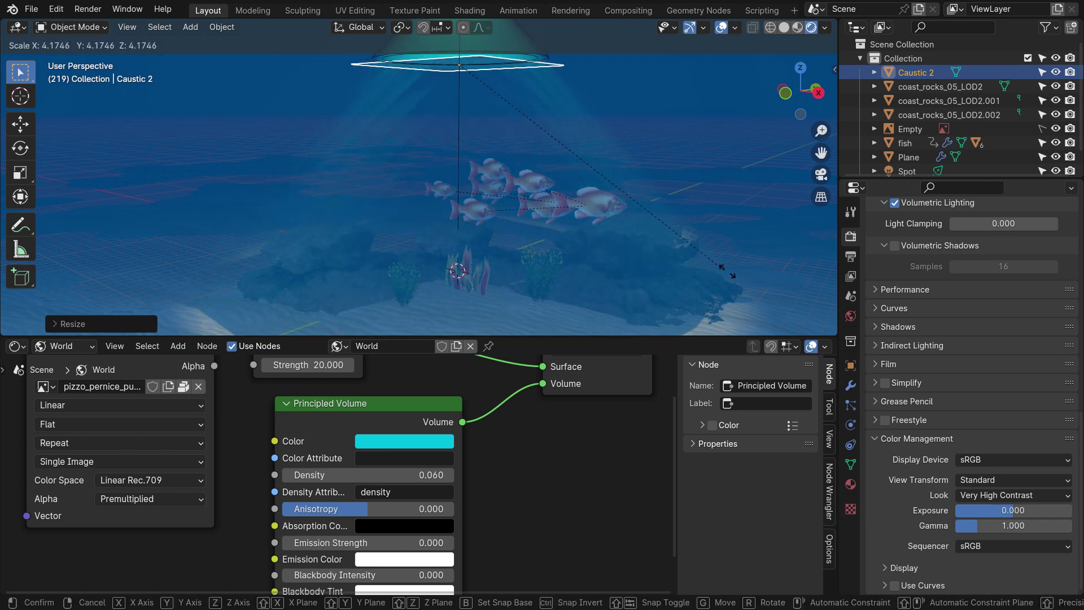
pyautogui.click(505, 216)
pyautogui.moveTo(505, 216); pyautogui.dragTo(519, 181, button='middle')
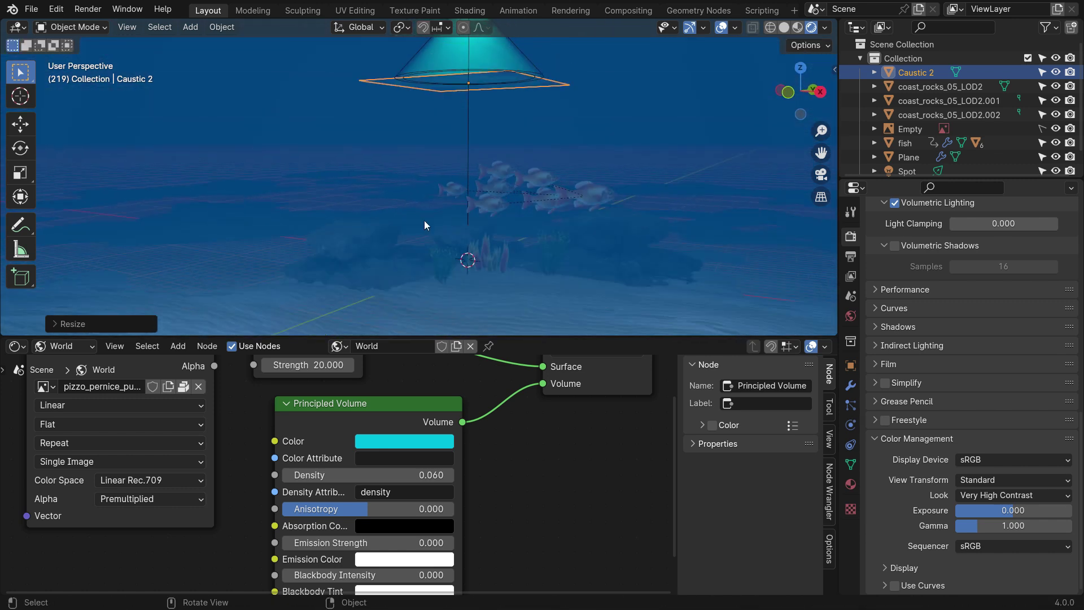
# Switch the Shader Editor to the Caustic 2 object material and spread its three nodes apart
pyautogui.click(91, 346)
pyautogui.click(93, 380)
pyautogui.scroll(-5, 314, 440)
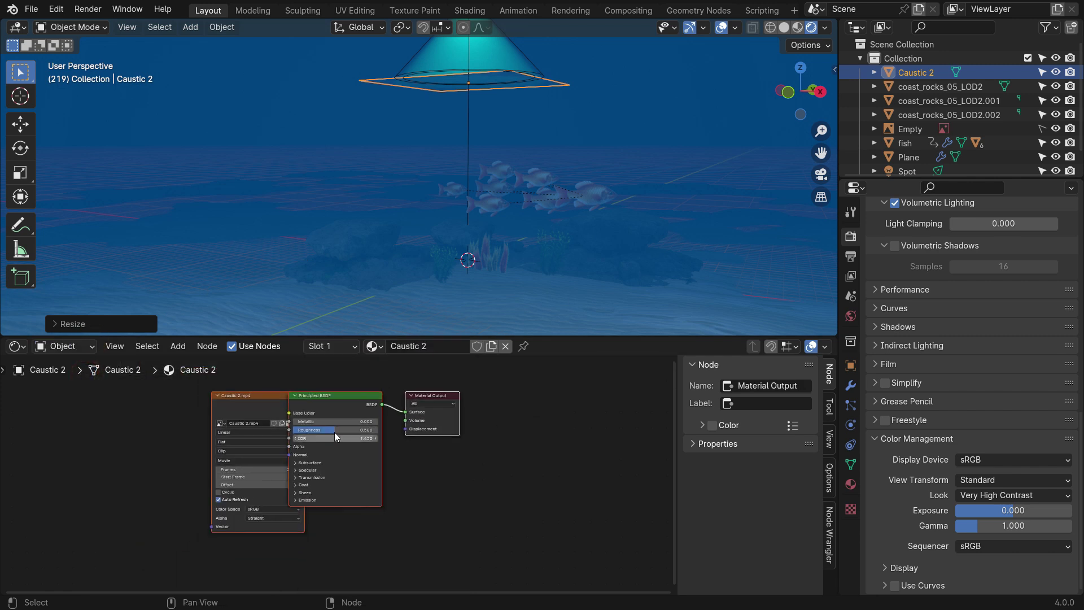
pyautogui.click(337, 401)
pyautogui.moveTo(436, 393); pyautogui.dragTo(542, 404)
pyautogui.moveTo(358, 398); pyautogui.dragTo(418, 398)
pyautogui.moveTo(272, 397); pyautogui.dragTo(263, 401)
pyautogui.scroll(4, 262, 403)
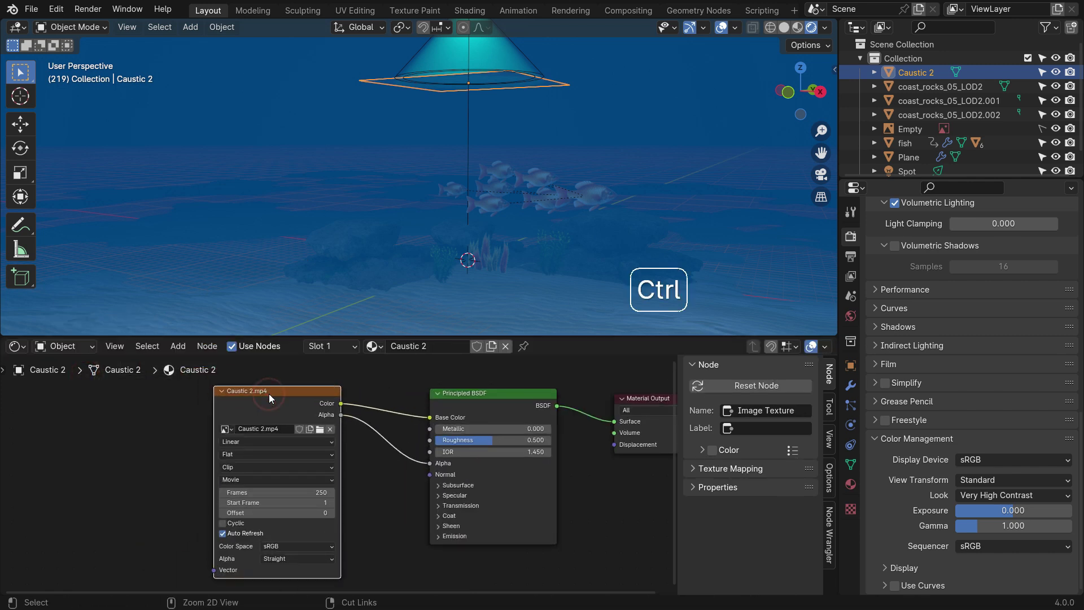
# Add Texture Coordinate and Mapping nodes to the Caustic 2.mp4 texture and cut its Alpha link to the Principled BSDF
pyautogui.hotkey('ctrl', 't')
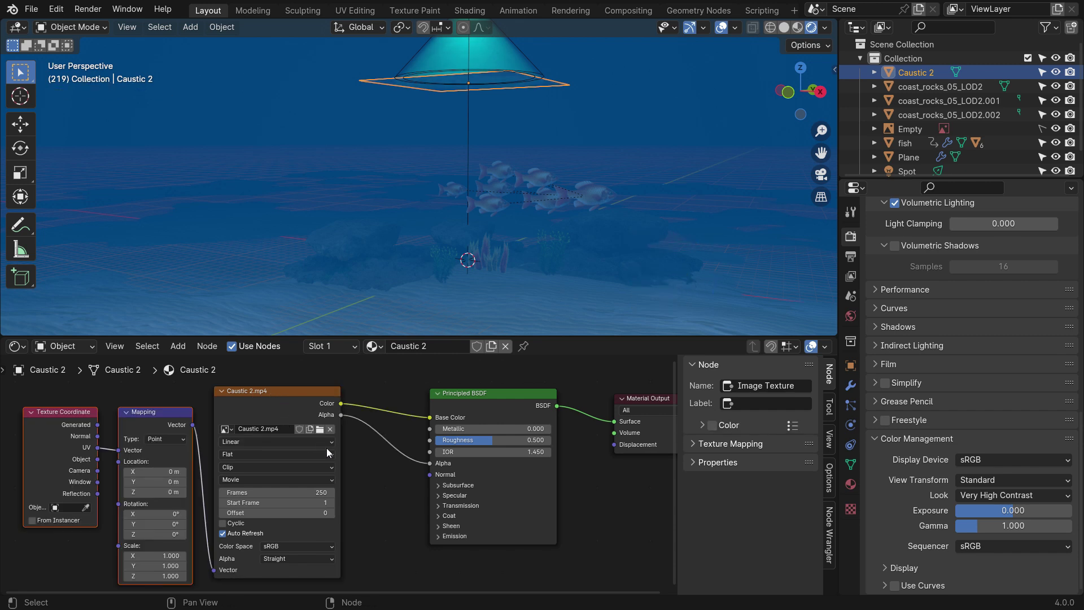
pyautogui.scroll(2, 390, 432)
pyautogui.keyDown('ctrl'); pyautogui.moveTo(402, 430); pyautogui.dragTo(400, 457, button='right'); pyautogui.keyUp('ctrl')
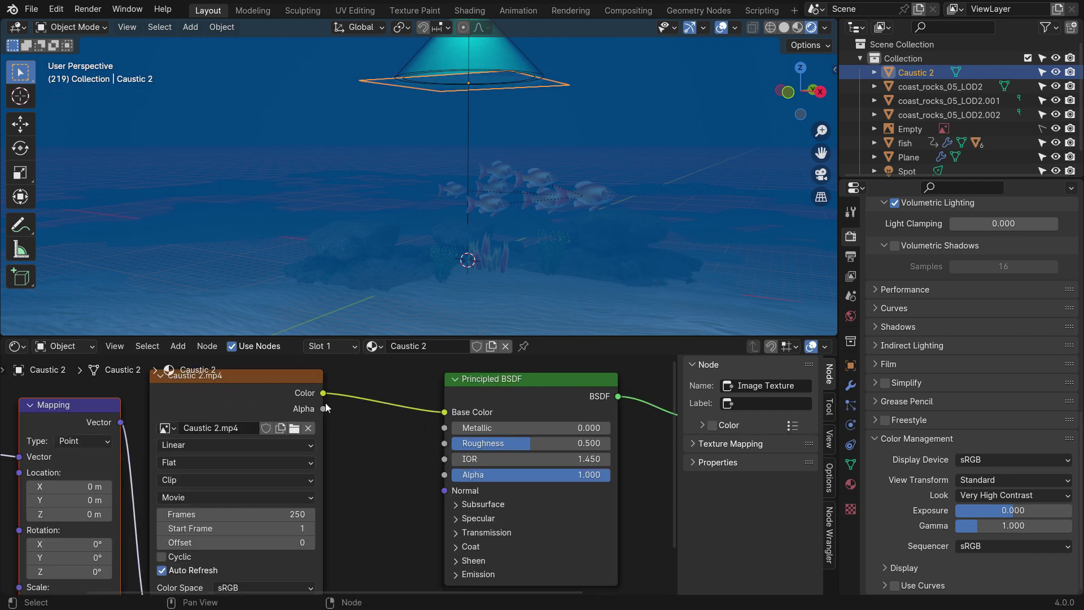
# Feed the Caustic 2.mp4 texture's Color output into the Principled BSDF's Alpha through a new Invert Color node
pyautogui.moveTo(323, 393); pyautogui.dragTo(444, 475)
pyautogui.scroll(-3, 395, 477)
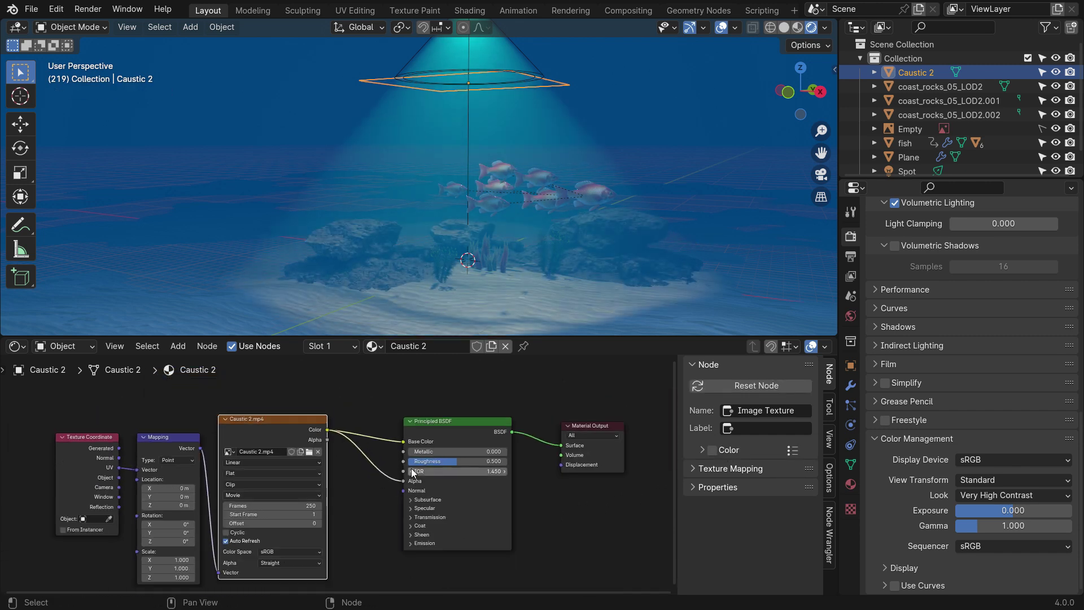
pyautogui.scroll(2, 340, 424)
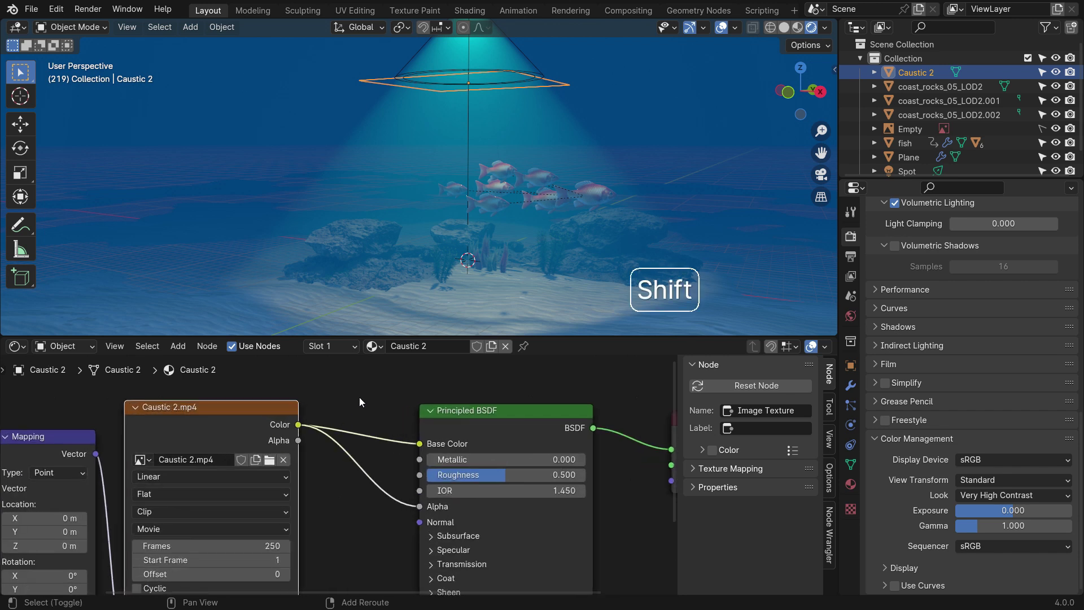
pyautogui.hotkey('shift', 'a')
pyautogui.click(359, 395)
pyautogui.write('inve')
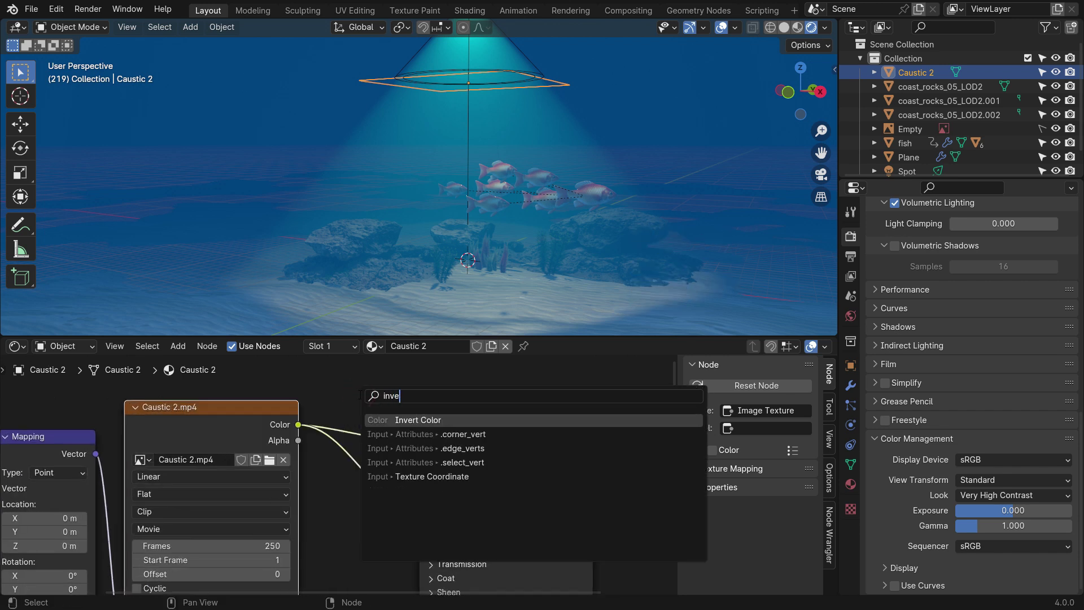
pyautogui.write('rt')
pyautogui.click(417, 419)
pyautogui.click(361, 477)
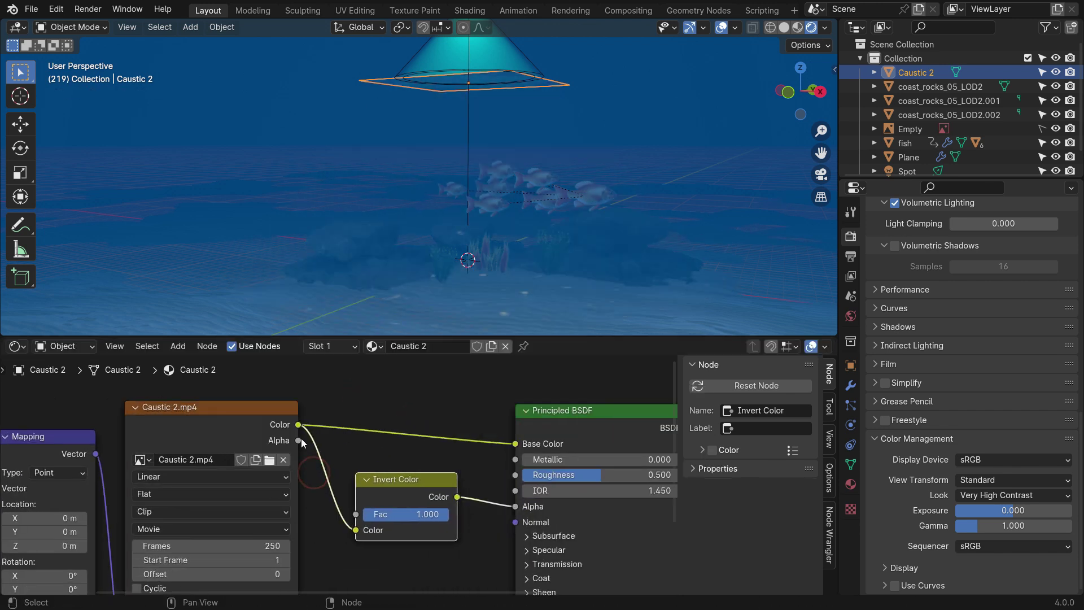
# Insert a Color Ramp node between the Caustic 2.mp4 Color output and the Principled BSDF's Base Color
pyautogui.scroll(-2, 301, 438)
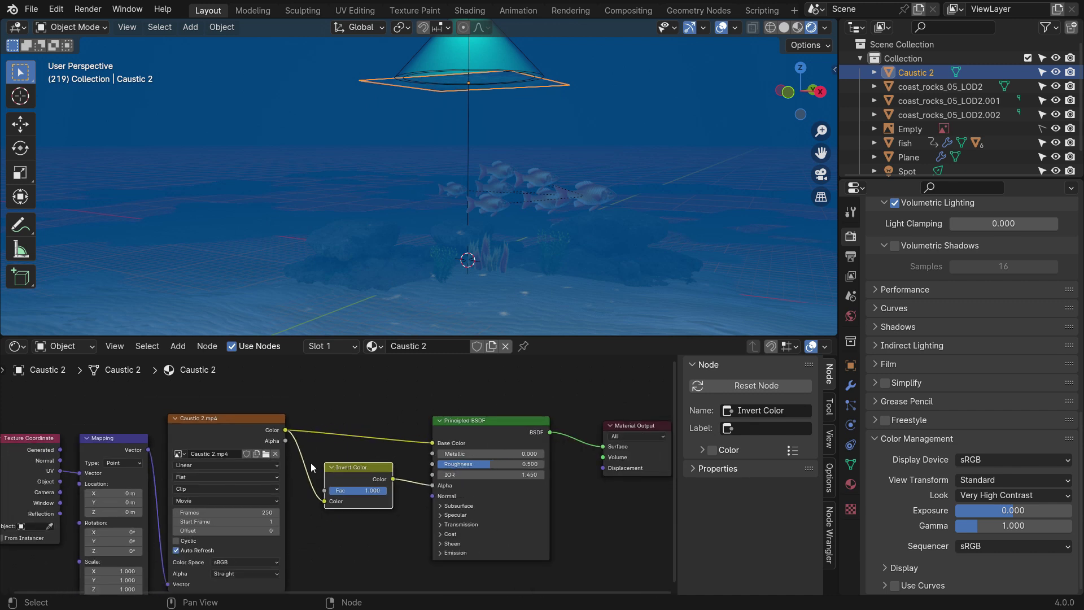
pyautogui.scroll(2, 340, 435)
pyautogui.hotkey('shift', 'a')
pyautogui.click(353, 398)
pyautogui.write('c')
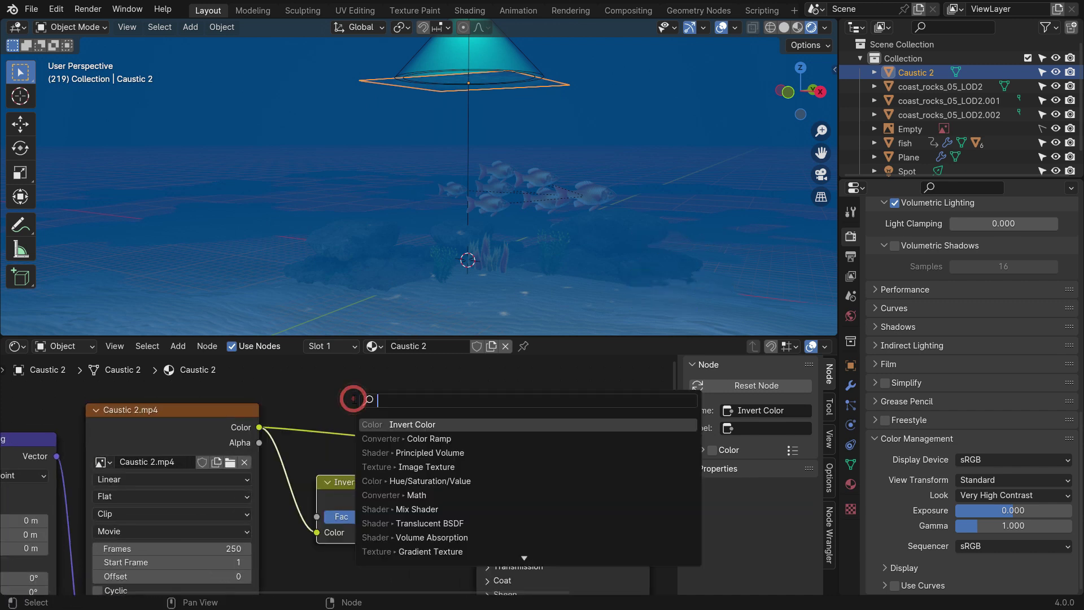
pyautogui.write('olor')
pyautogui.click(418, 421)
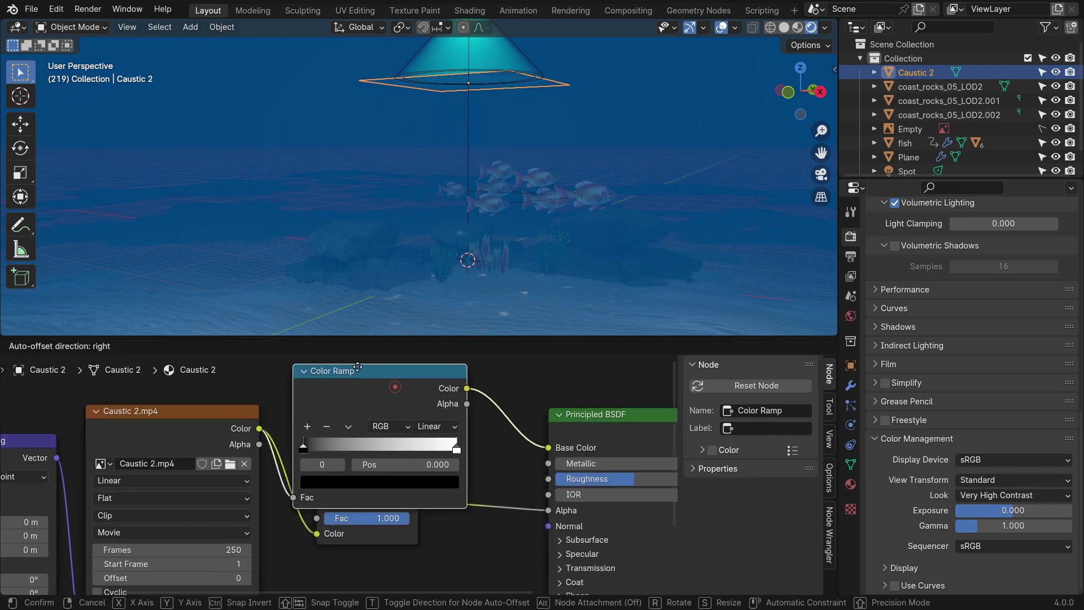
pyautogui.click(355, 364)
# Spread the material nodes apart and feed the Invert Color node from the Color Ramp's Color output
pyautogui.scroll(-4, 339, 517)
pyautogui.scroll(4, 338, 517)
pyautogui.moveTo(303, 571); pyautogui.dragTo(320, 591)
pyautogui.scroll(-5, 338, 551)
pyautogui.moveTo(339, 501); pyautogui.dragTo(395, 508)
pyautogui.moveTo(451, 443); pyautogui.dragTo(556, 557)
pyautogui.press('g')
pyautogui.click(547, 504)
pyautogui.moveTo(408, 501); pyautogui.dragTo(448, 478)
pyautogui.moveTo(370, 424); pyautogui.dragTo(377, 472)
# Set the position of the Color Ramp's white stop to 0.010
pyautogui.scroll(10, 368, 515)
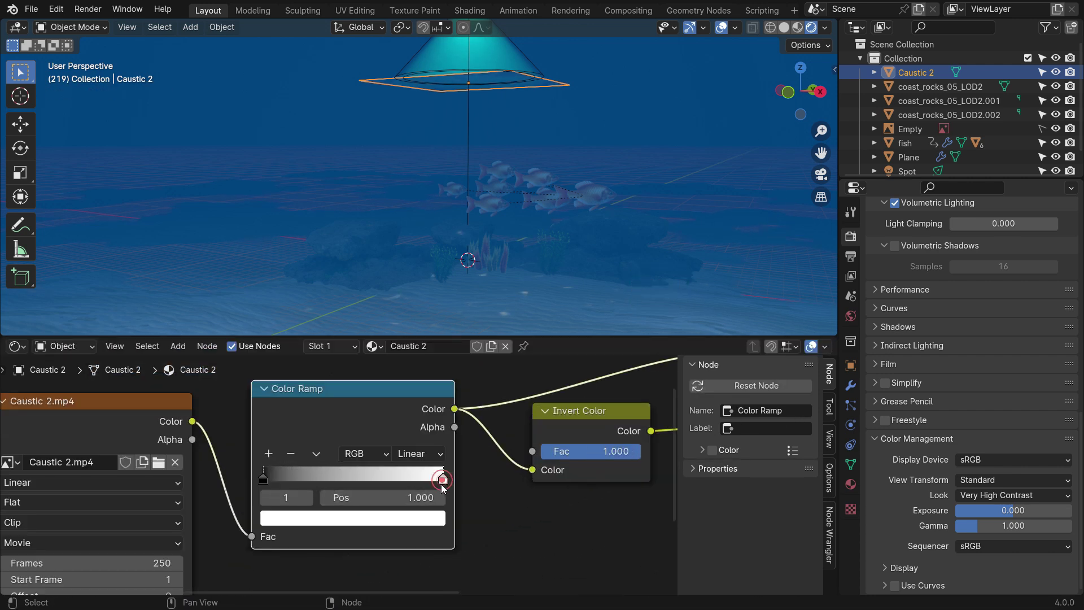
pyautogui.moveTo(443, 481); pyautogui.dragTo(379, 487)
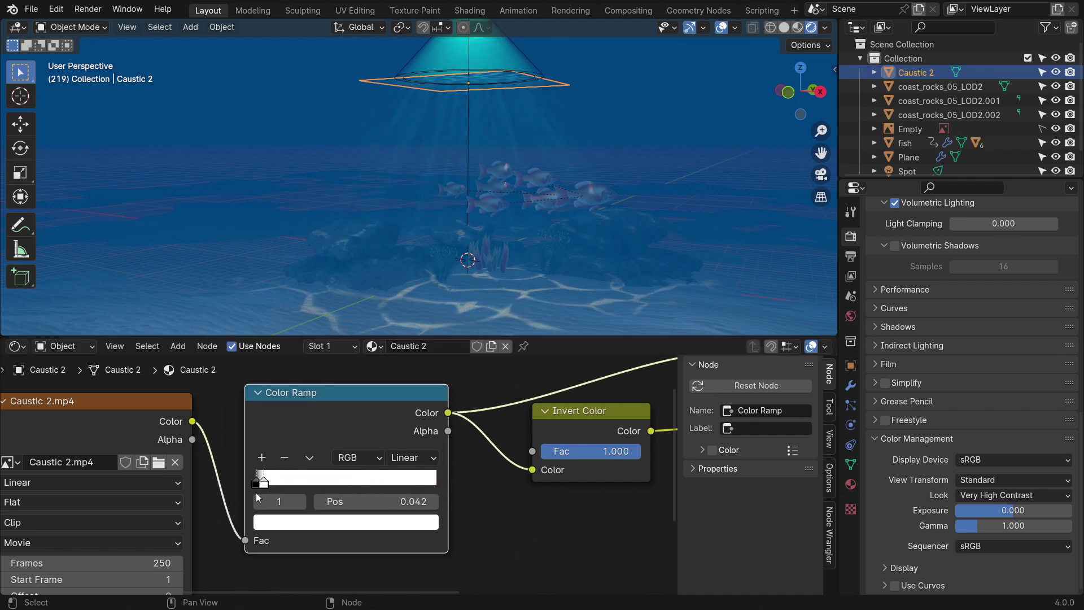
pyautogui.moveTo(256, 493); pyautogui.dragTo(256, 492)
pyautogui.scroll(3, 477, 287)
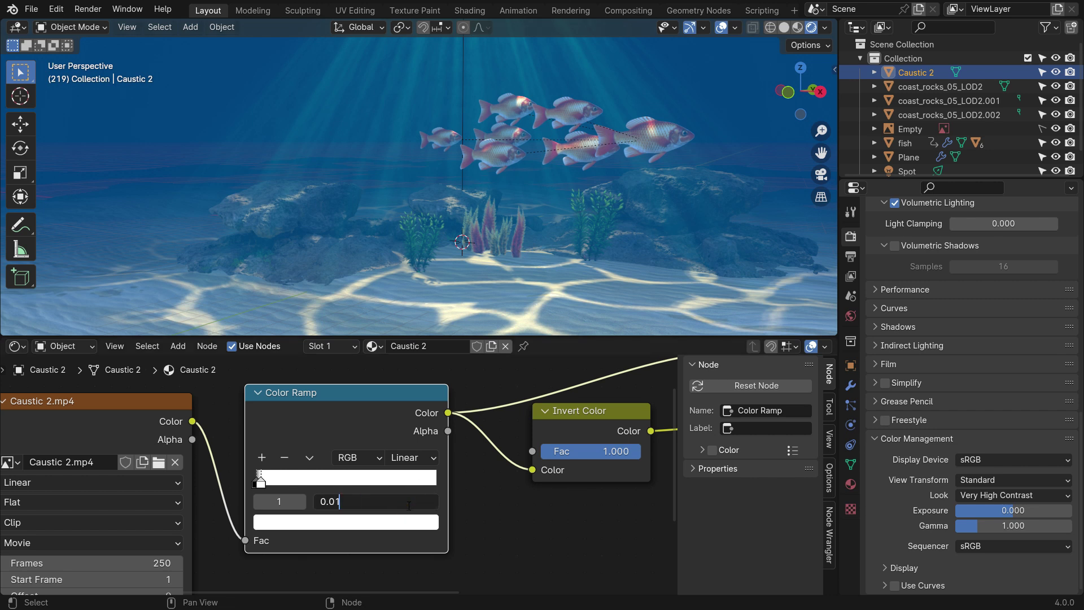
pyautogui.press('Return')
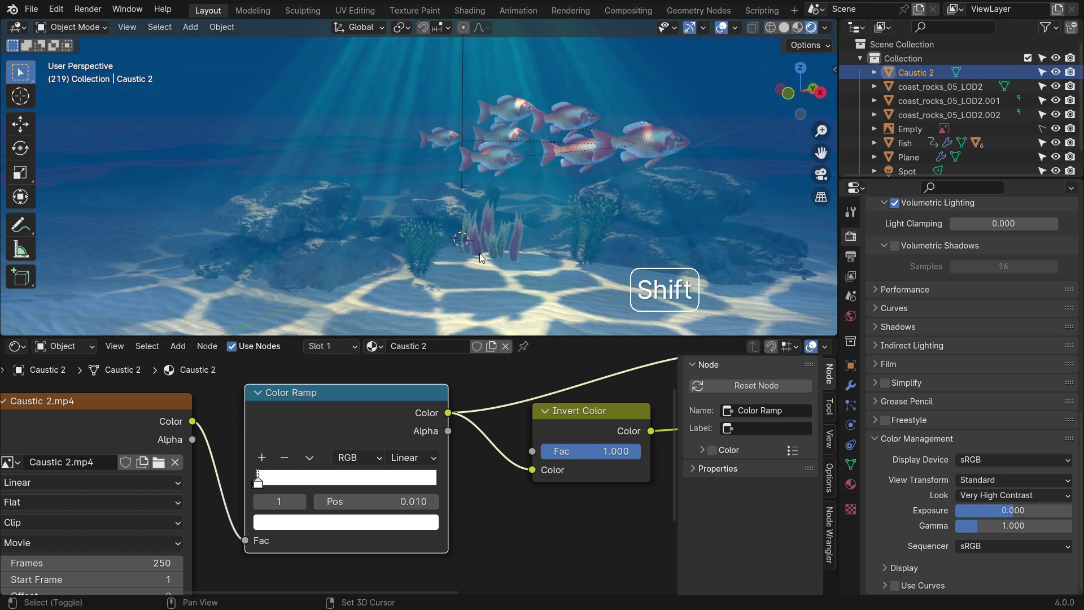
# Play the animation from the first frame to review the caustic light on the fish and seabed
pyautogui.hotkey('shift', 'Left')
pyautogui.press('space')
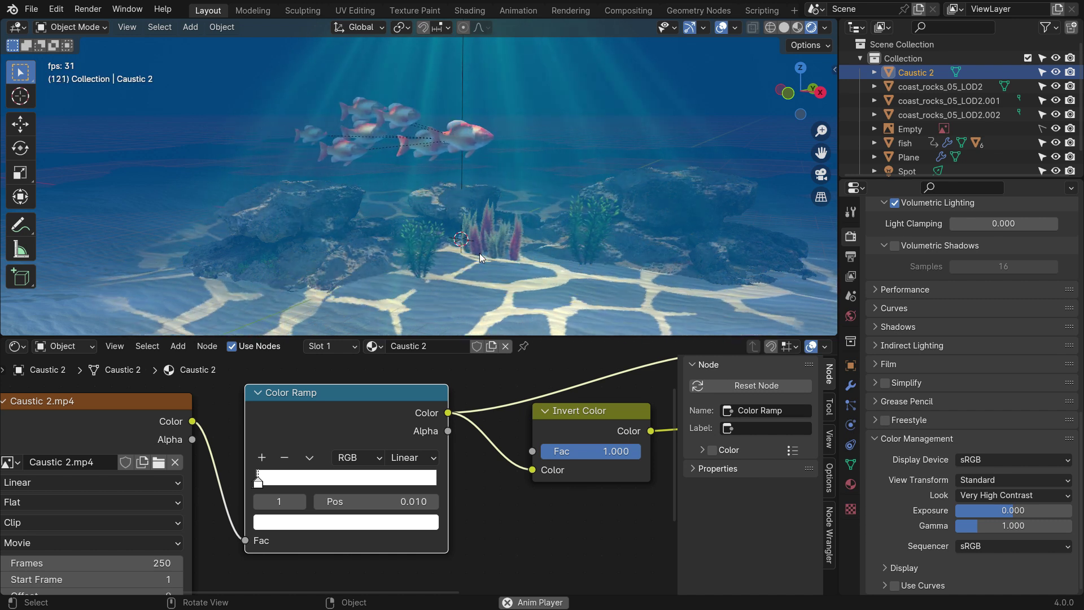
pyautogui.press('space')
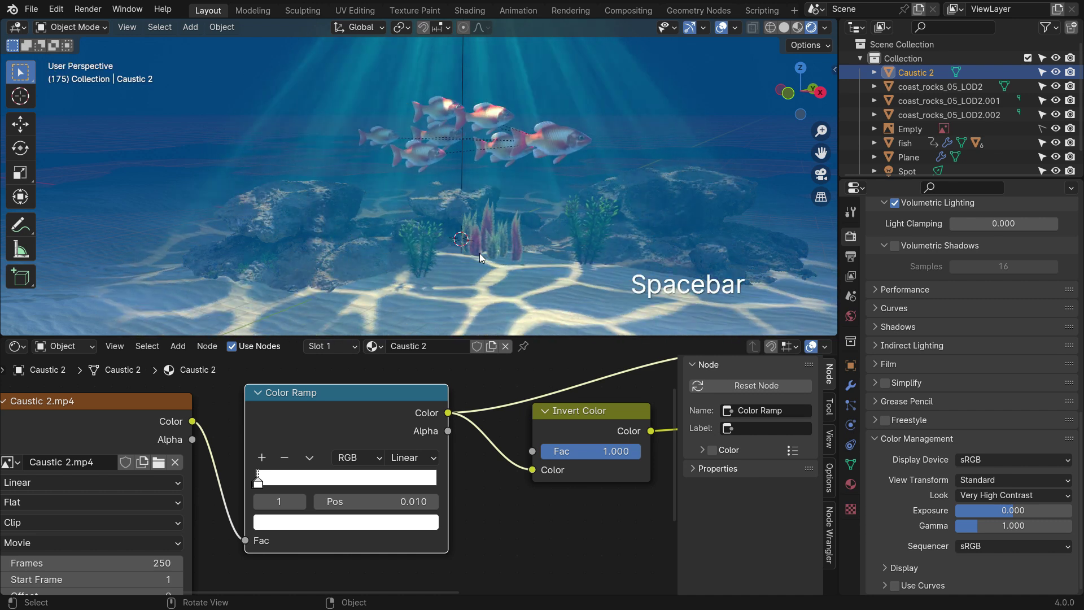
# Enable Backface Culling in the settings of the Caustic 2 material
pyautogui.moveTo(517, 207); pyautogui.dragTo(466, 169, button='middle')
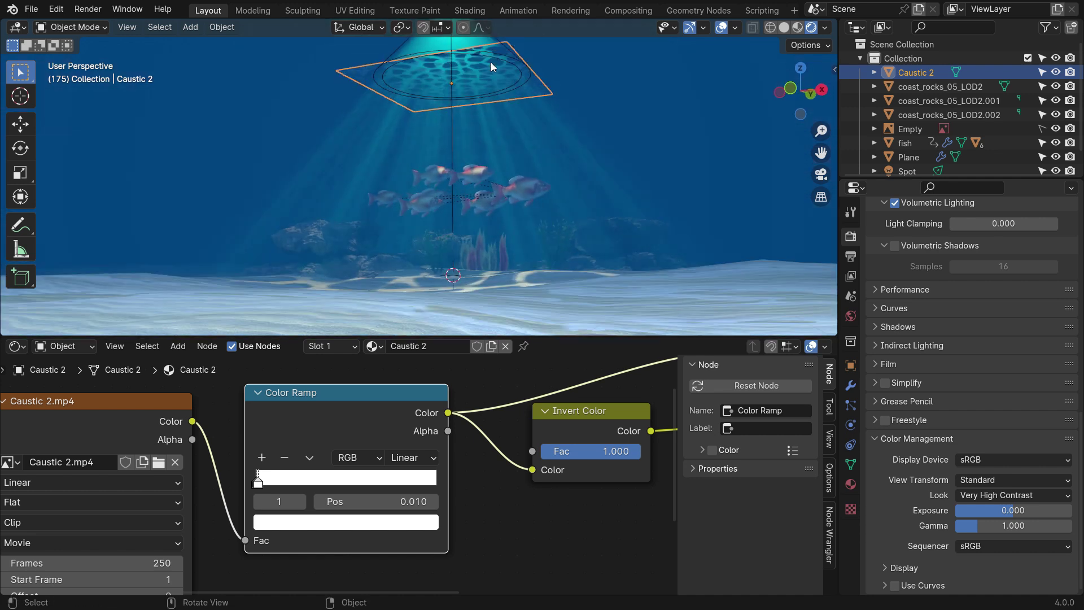
pyautogui.scroll(3, 490, 67)
pyautogui.click(852, 483)
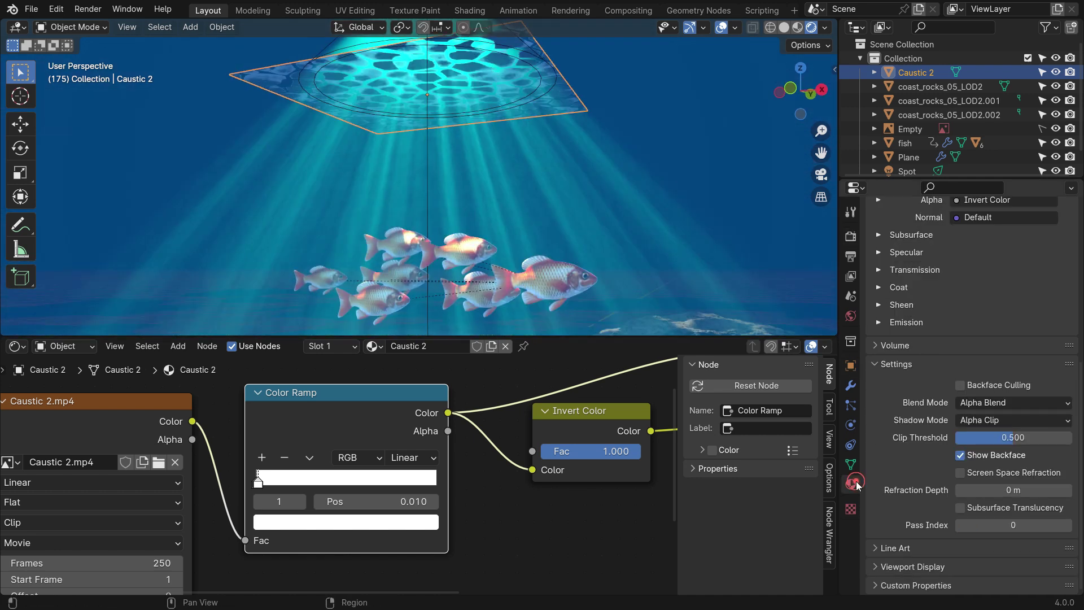
pyautogui.click(959, 385)
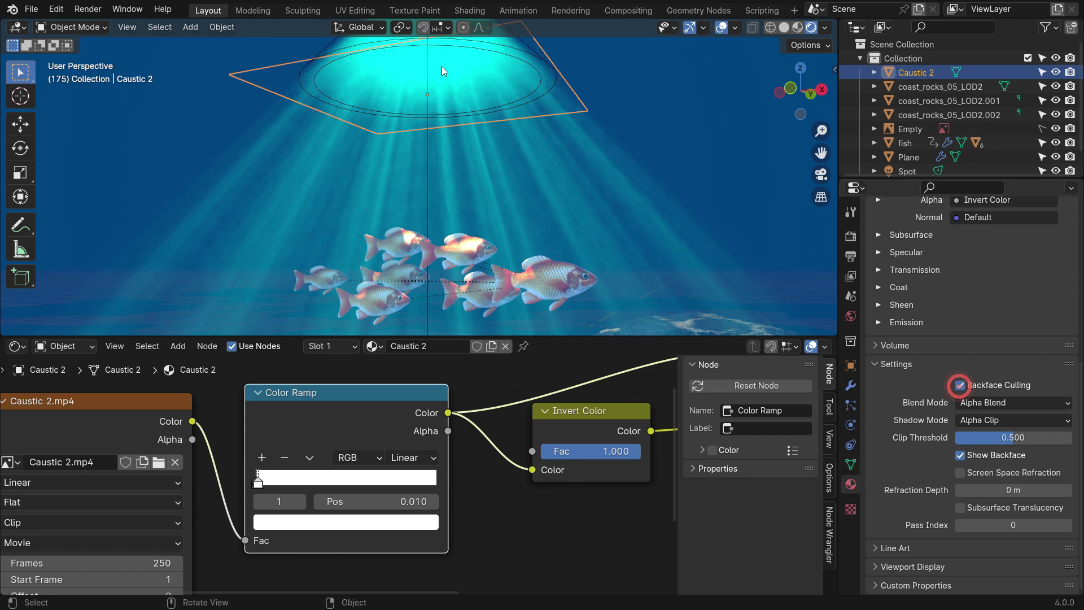
# Add a camera, align it to the current view of the fish and rocks, and set its focal length to 33 mm
pyautogui.scroll(-6, 468, 168)
pyautogui.moveTo(465, 319); pyautogui.dragTo(439, 286, button='middle')
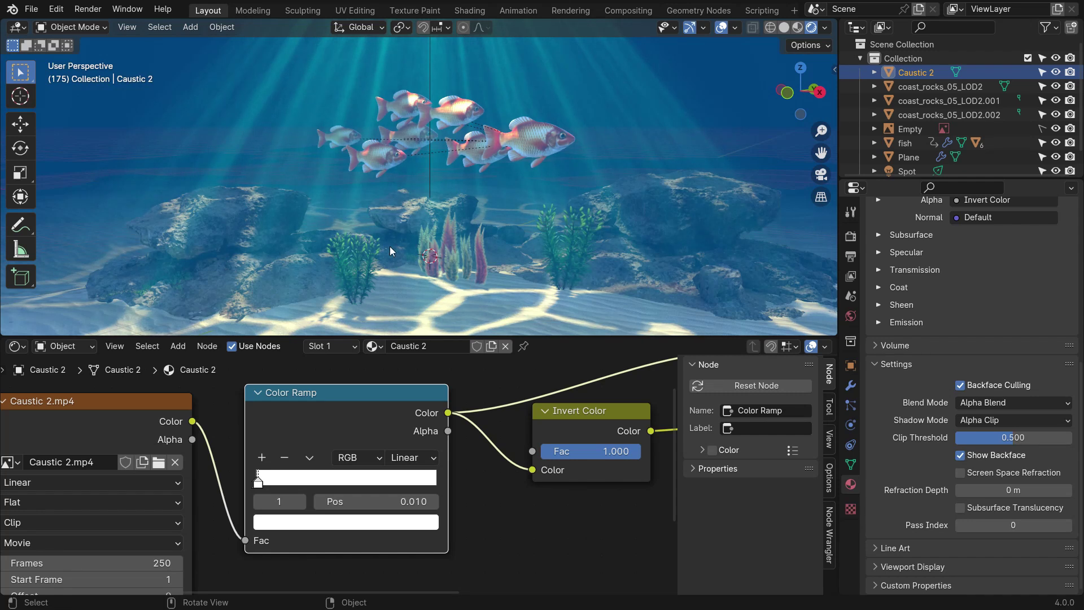
pyautogui.click(191, 27)
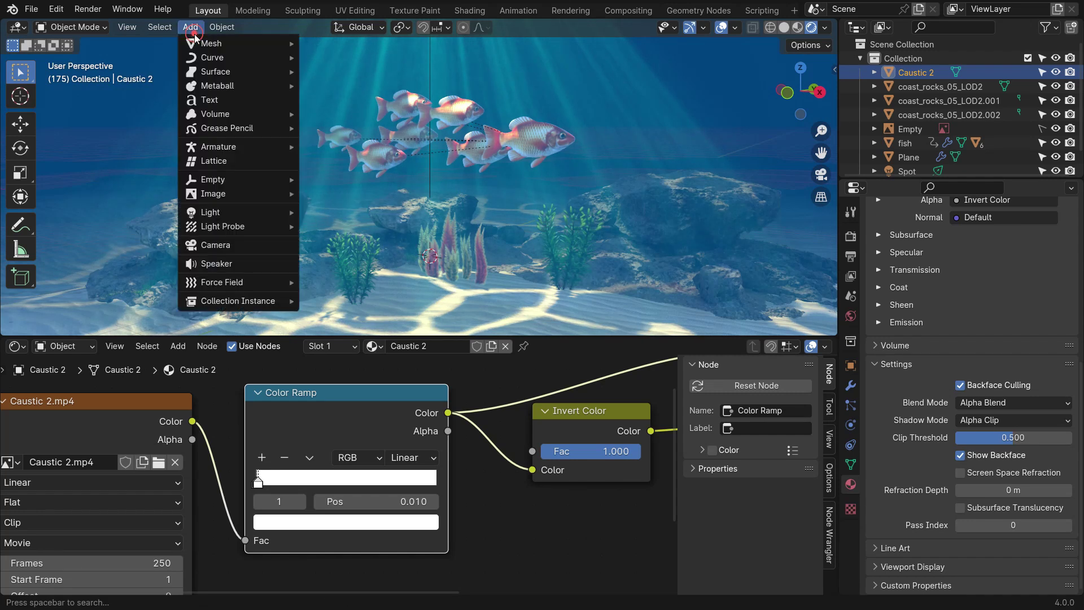
pyautogui.click(235, 244)
pyautogui.moveTo(537, 337); pyautogui.dragTo(537, 492)
pyautogui.press('ctrl+alt+KP_0')
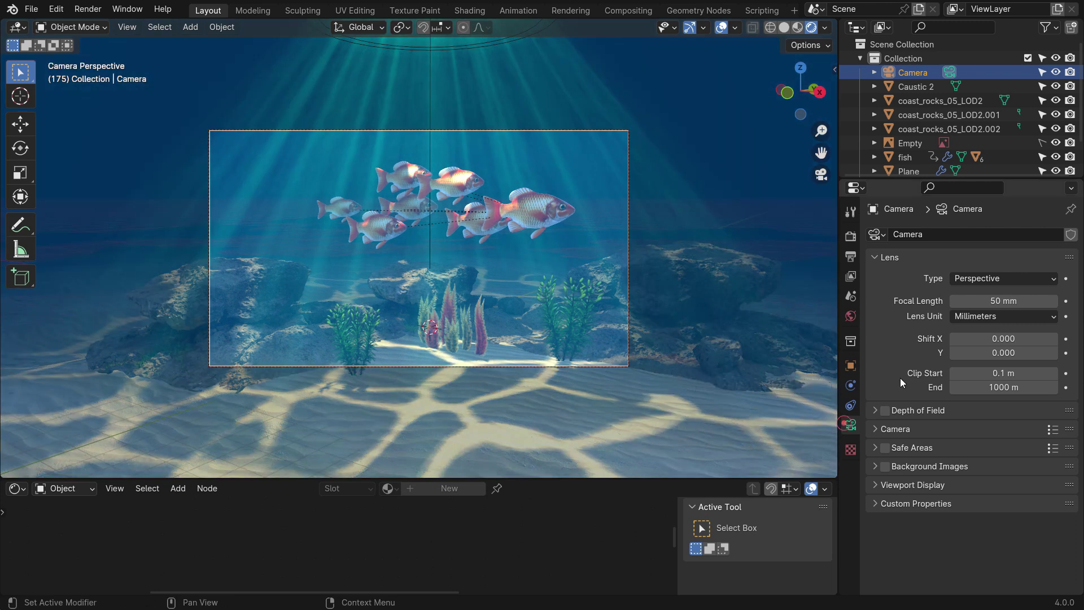
pyautogui.moveTo(1003, 300); pyautogui.dragTo(954, 300)
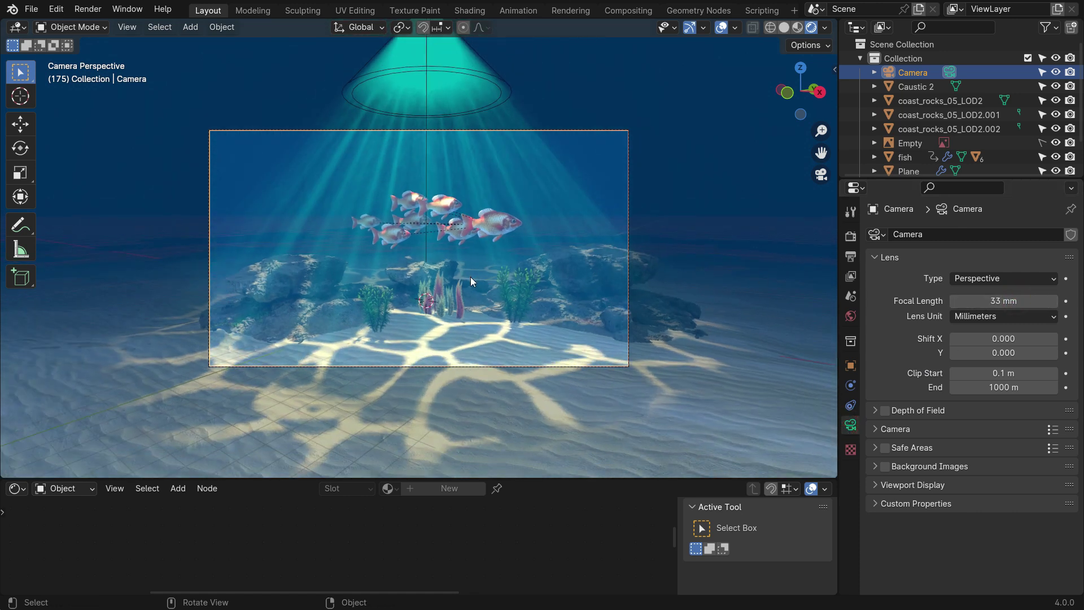
pyautogui.scroll(2, 469, 277)
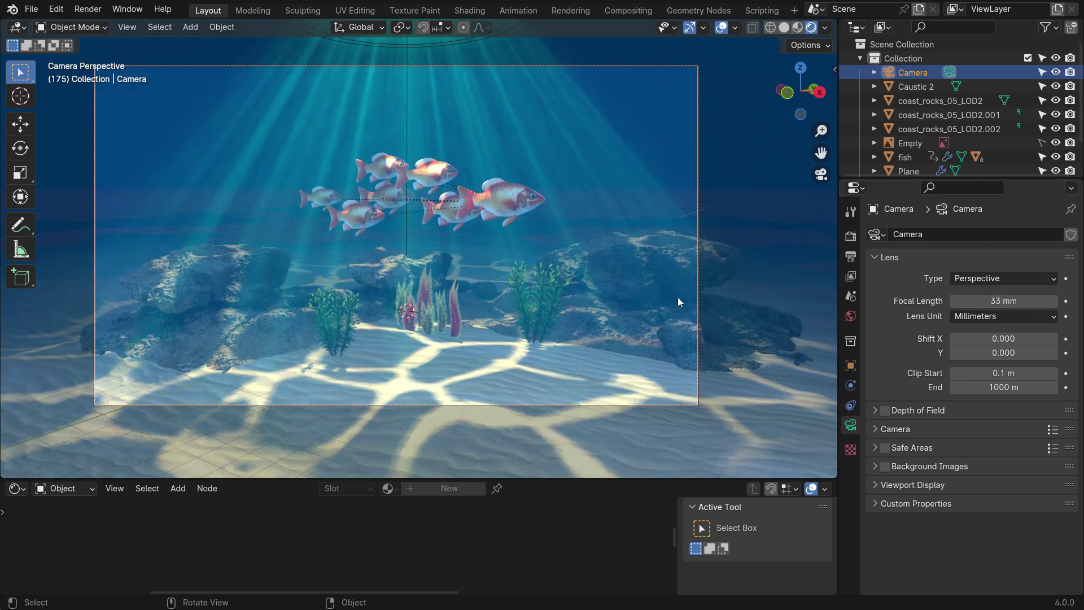
# Lock the camera to the view, slightly reframe the shot, and release the lock
pyautogui.press('n')
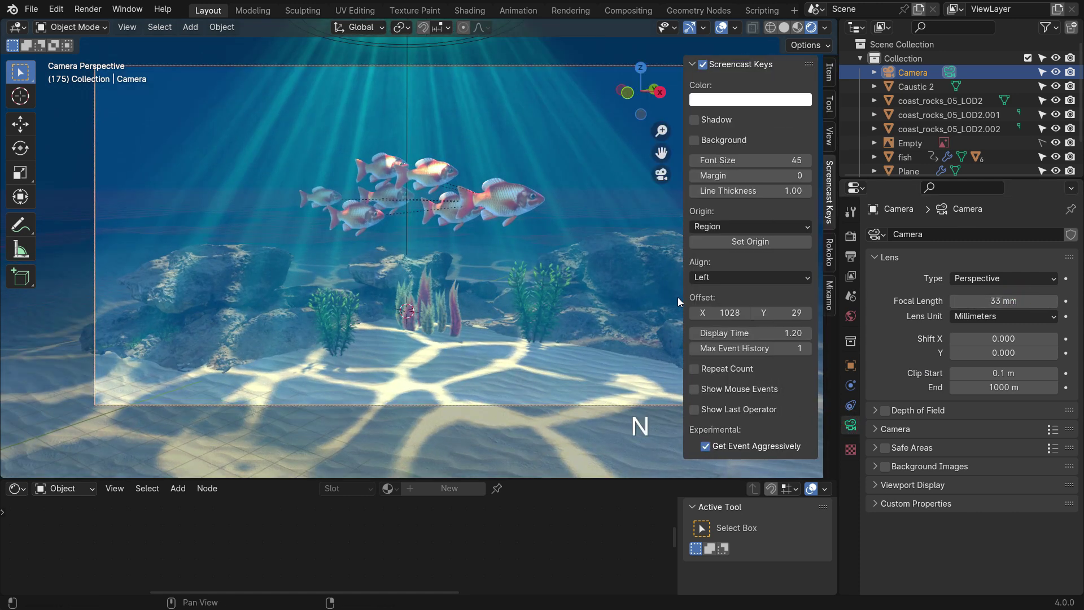
pyautogui.click(831, 135)
pyautogui.click(746, 239)
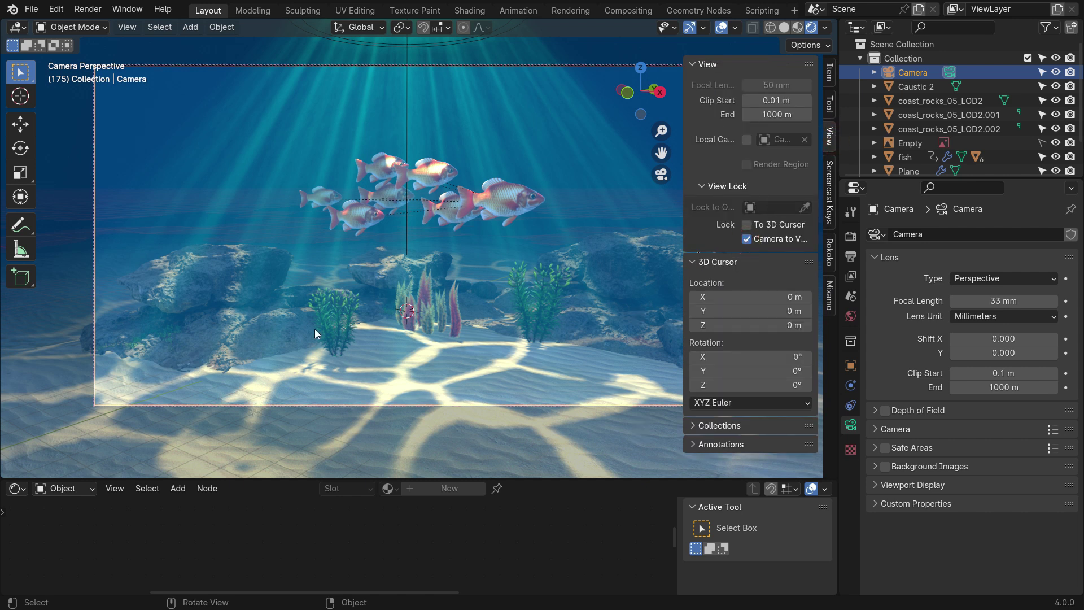
pyautogui.click(339, 341)
pyautogui.moveTo(372, 326); pyautogui.dragTo(460, 295, button='middle')
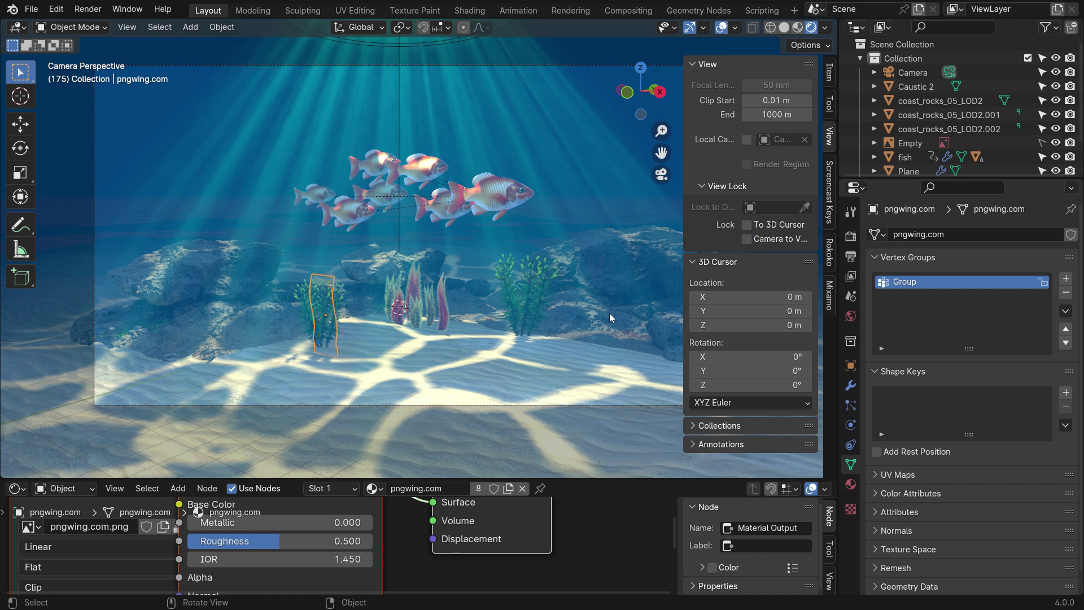
pyautogui.press('n')
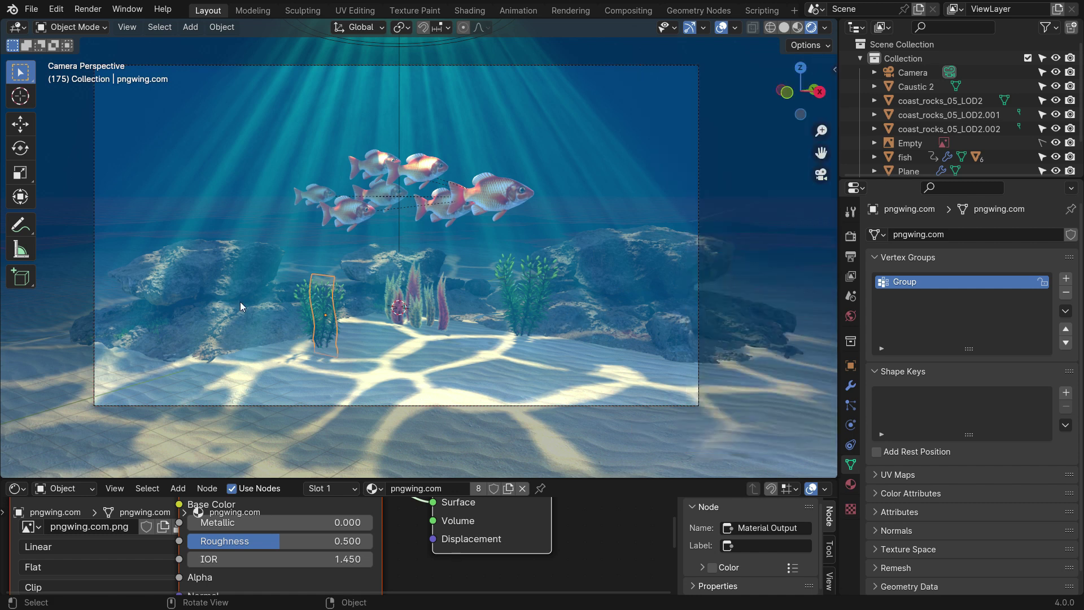
# Move the large rock at the scene's left side horizontally, rotate it around Z, and scale it up
pyautogui.click(205, 285)
pyautogui.press('g')
pyautogui.hotkey('shift', 'z')
pyautogui.click(322, 346)
pyautogui.press('r')
pyautogui.press('z')
pyautogui.click(299, 357)
pyautogui.press('s')
pyautogui.click(304, 365)
# Select the Sea Plants objects pngwing.com through pngwing.com.003 and move them across the seabed in front of the left rock
pyautogui.click(322, 342)
pyautogui.click(305, 239)
pyautogui.moveTo(884, 178); pyautogui.dragTo(900, 279)
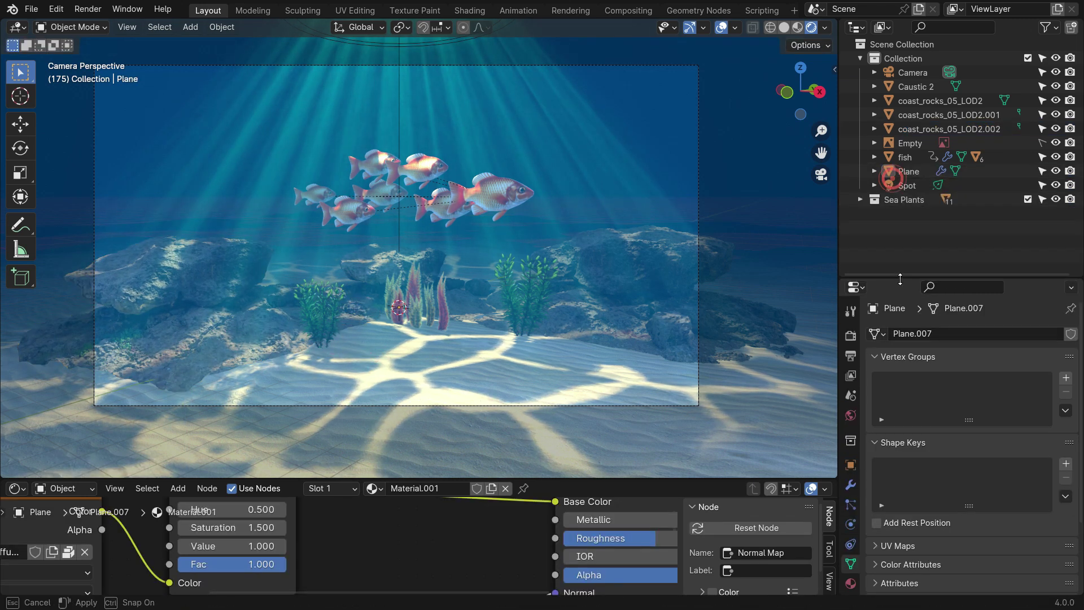
pyautogui.scroll(-2, 909, 197)
pyautogui.click(913, 156)
pyautogui.keyDown('shift'); pyautogui.click(915, 180); pyautogui.keyUp('shift')
pyautogui.keyDown('shift'); pyautogui.click(917, 198); pyautogui.keyUp('shift')
pyautogui.press('g')
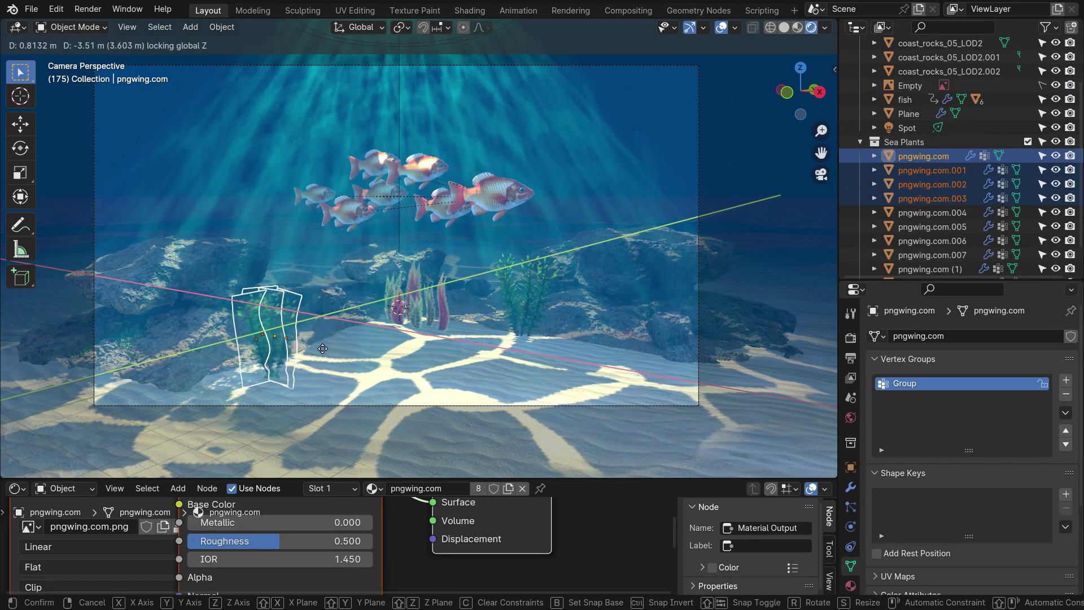
pyautogui.click(299, 354)
# Scale up the pngwing.com to pngwing.com.003 plant cluster, adjust its height along Z, and preview the animation
pyautogui.press('s')
pyautogui.click(335, 406)
pyautogui.press('g')
pyautogui.press('z')
pyautogui.click(313, 372)
pyautogui.click(349, 370)
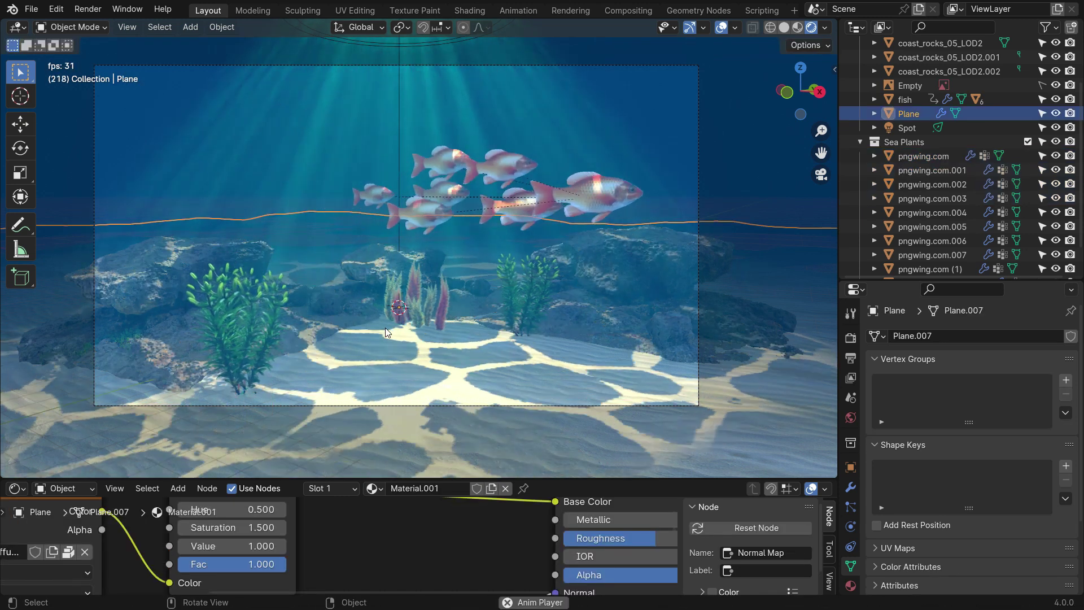
pyautogui.press('space')
# Move plants pngwing.com.004 through pngwing.com.007 across the seabed toward the camera, scale them up, and adjust their height along Z
pyautogui.scroll(-2, 971, 208)
pyautogui.click(922, 226)
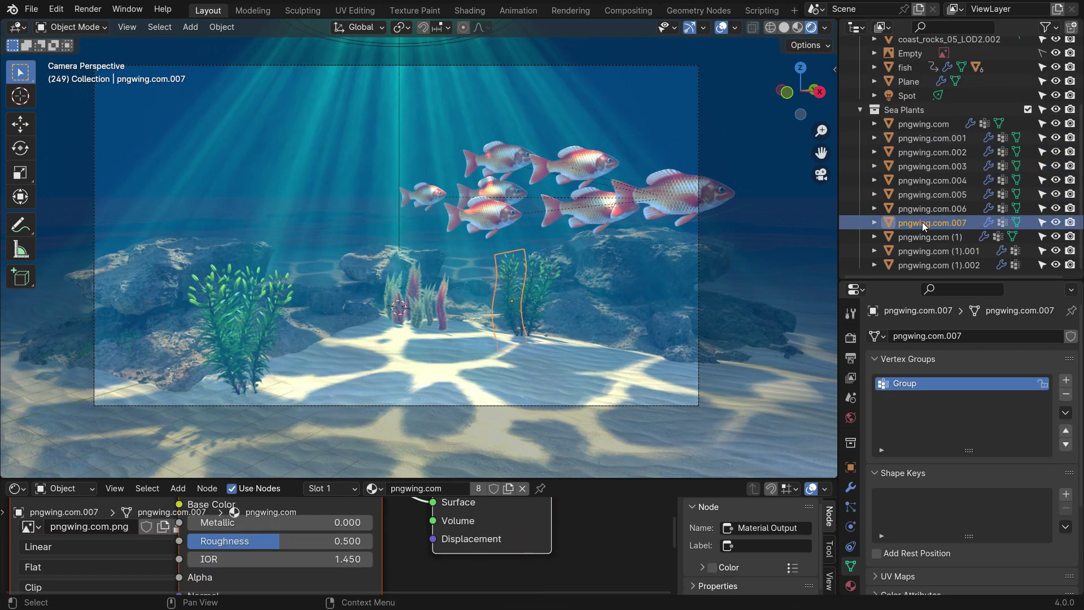
pyautogui.keyDown('shift'); pyautogui.click(921, 208); pyautogui.keyUp('shift')
pyautogui.press('g')
pyautogui.hotkey('shift', 'z')
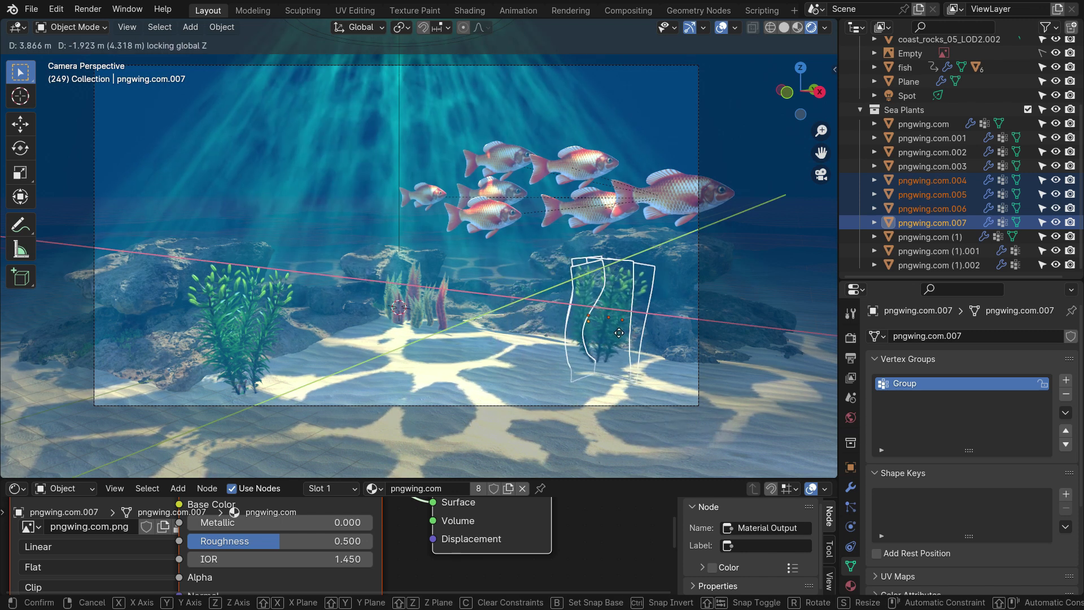
pyautogui.click(624, 350)
pyautogui.press('s')
pyautogui.press('g')
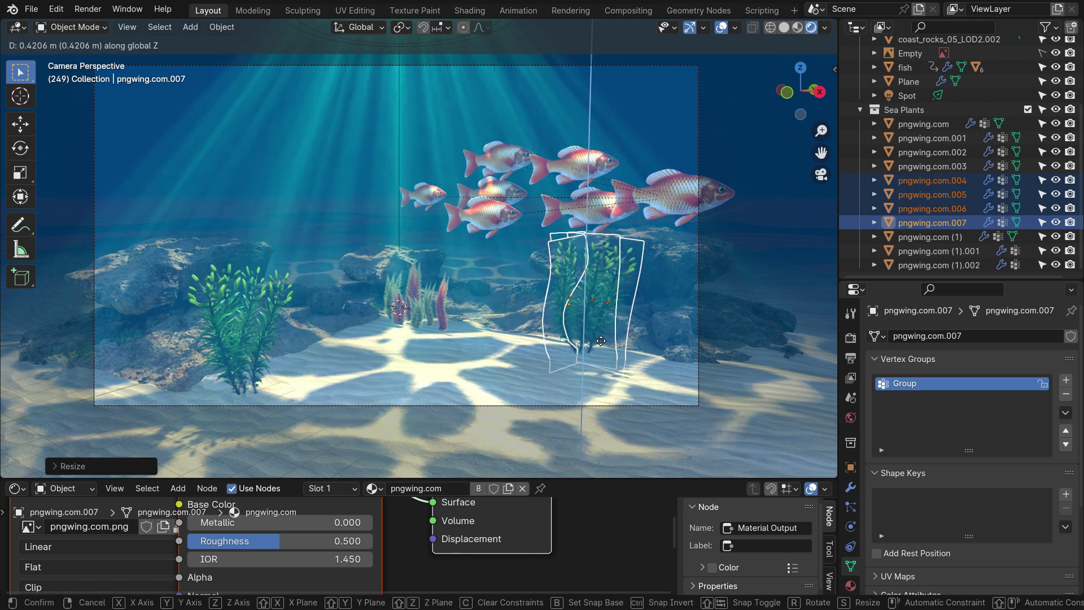
pyautogui.press('space')
pyautogui.press('space')
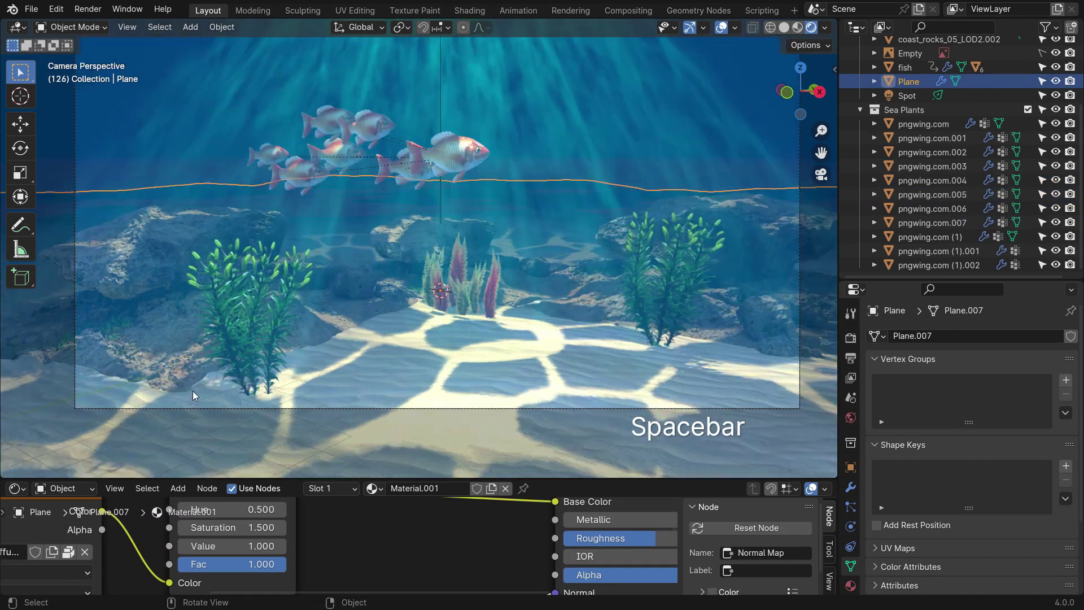
# Rotate the large rock at the scene's left side slightly, and reshape its lower front by moving vertices with proportional editing
pyautogui.click(205, 371)
pyautogui.click(205, 373)
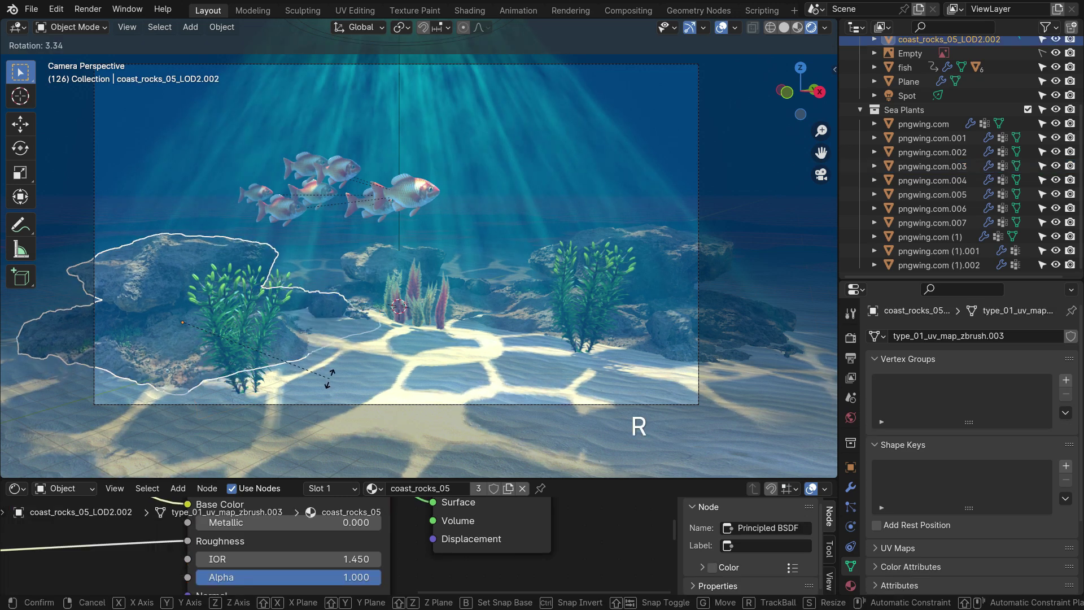
pyautogui.scroll(3, 207, 379)
pyautogui.press('Tab')
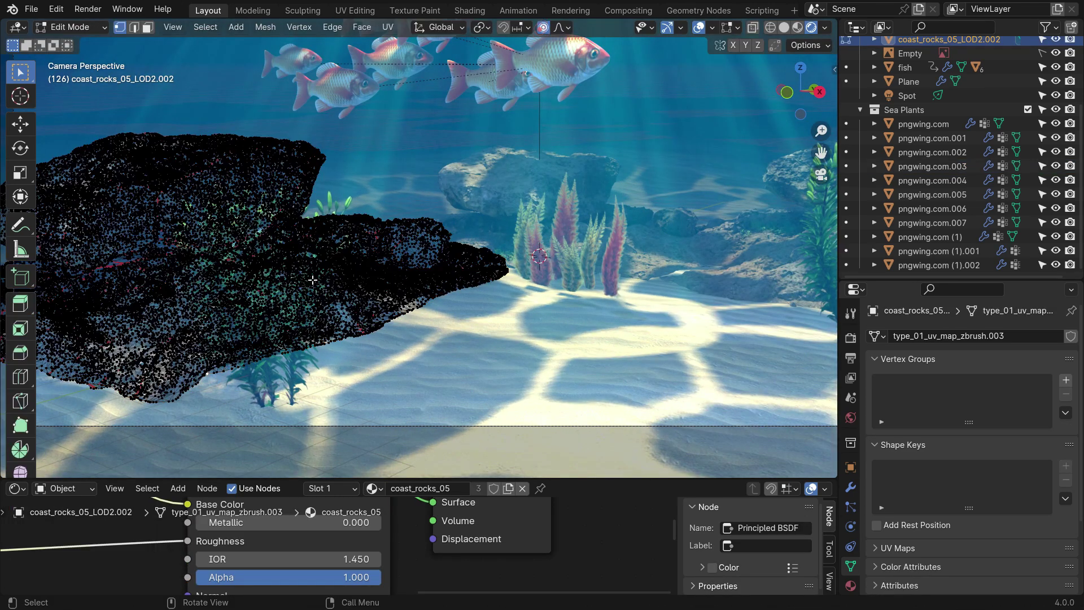
pyautogui.press('g')
pyautogui.click(218, 389)
pyautogui.moveTo(217, 389); pyautogui.dragTo(228, 409, button='middle')
pyautogui.scroll(1, 254, 384)
pyautogui.click(276, 380)
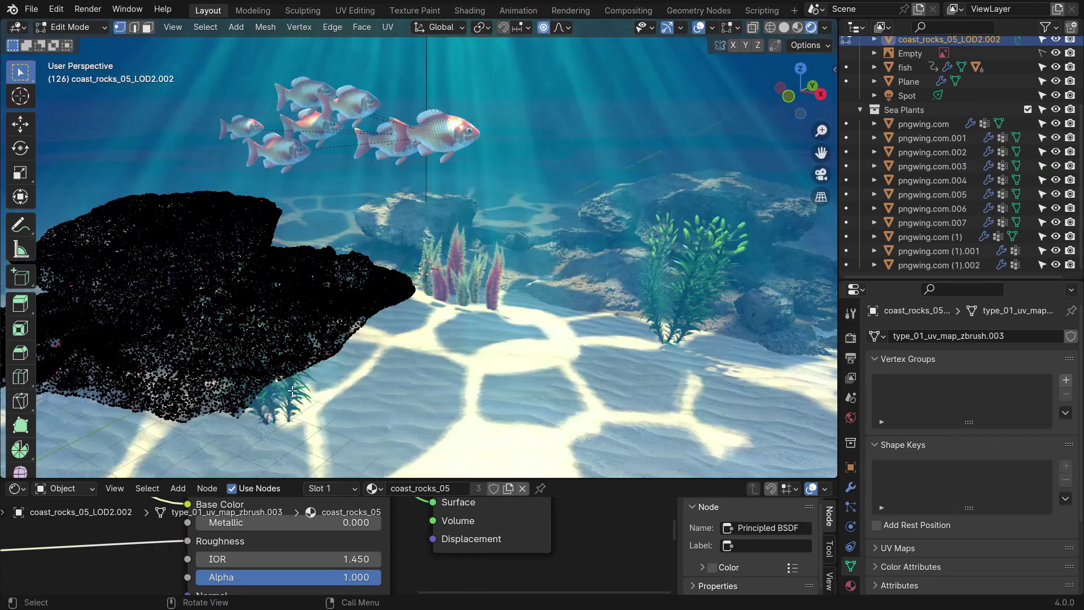
pyautogui.press('g')
pyautogui.click(296, 411)
# Move more vertices along the left rock's front and inner edge with proportional editing, and return to the camera view in Object Mode
pyautogui.scroll(3, 336, 366)
pyautogui.click(292, 366)
pyautogui.press('g')
pyautogui.click(338, 389)
pyautogui.click(390, 278)
pyautogui.press('g')
pyautogui.click(404, 300)
pyautogui.press('g')
pyautogui.click(382, 328)
pyautogui.scroll(-3, 380, 333)
pyautogui.press('Tab')
pyautogui.press('KP_0')
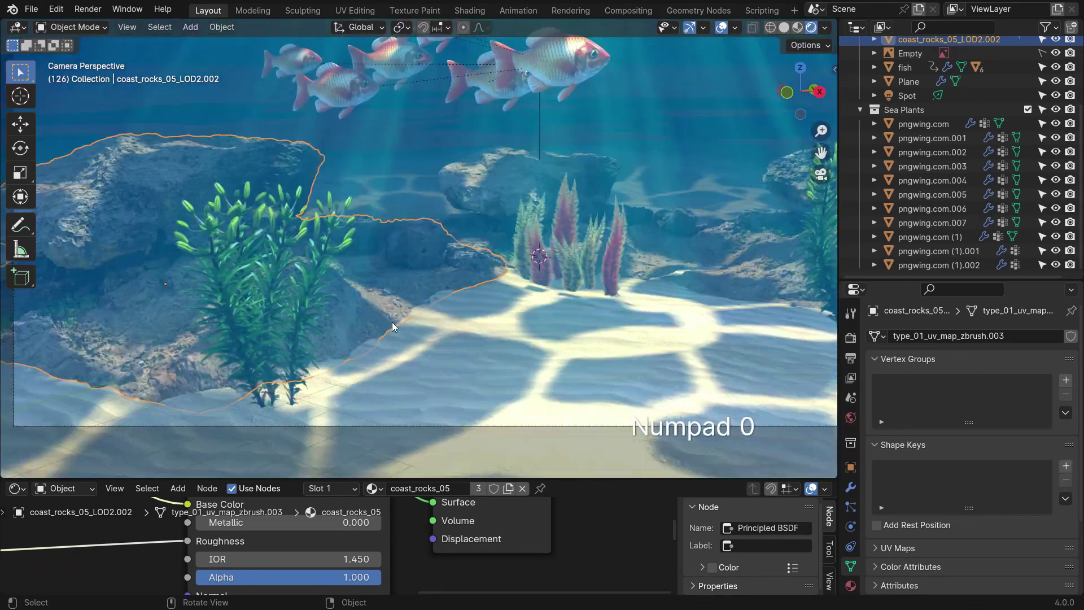
# Insert a Hue/Saturation/Value node before the Base Color in the left rock's coast_rocks_05 material and raise its Value to brighten the rocks
pyautogui.click(521, 207)
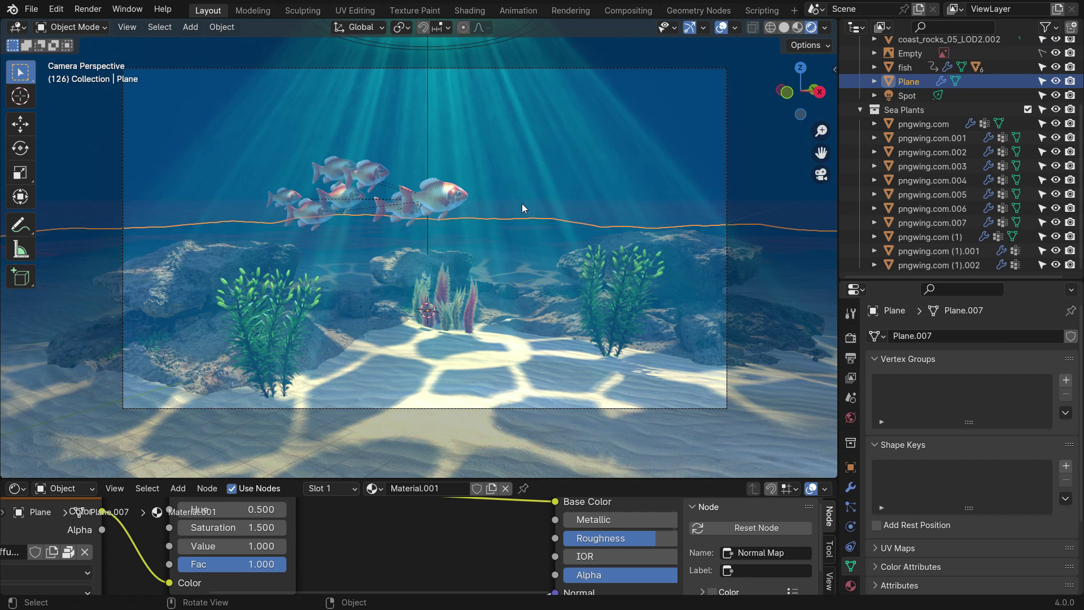
pyautogui.click(185, 272)
pyautogui.moveTo(568, 478); pyautogui.dragTo(554, 361)
pyautogui.scroll(-8, 338, 480)
pyautogui.moveTo(280, 437); pyautogui.dragTo(400, 455, button='middle')
pyautogui.scroll(4, 401, 454)
pyautogui.hotkey('shift', 'a')
pyautogui.write('huw')
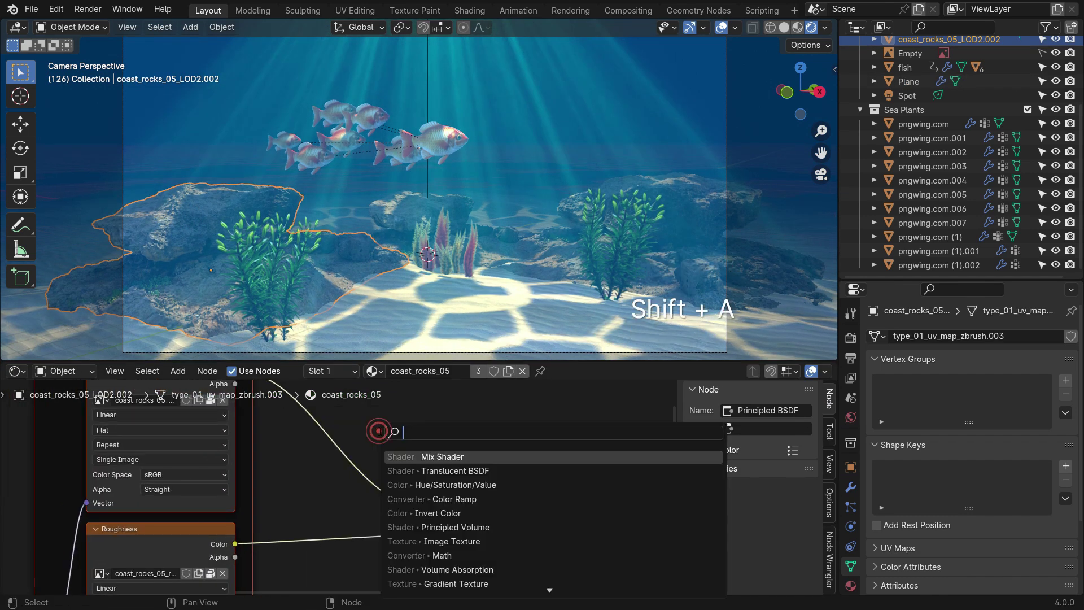
pyautogui.press('Return')
pyautogui.click(327, 452)
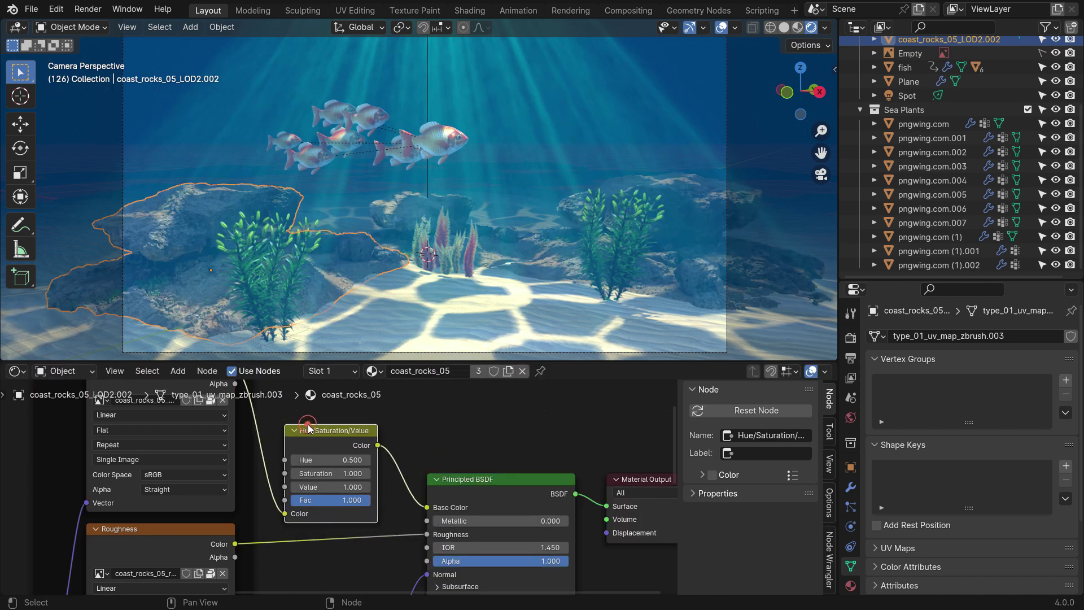
pyautogui.scroll(2, 313, 480)
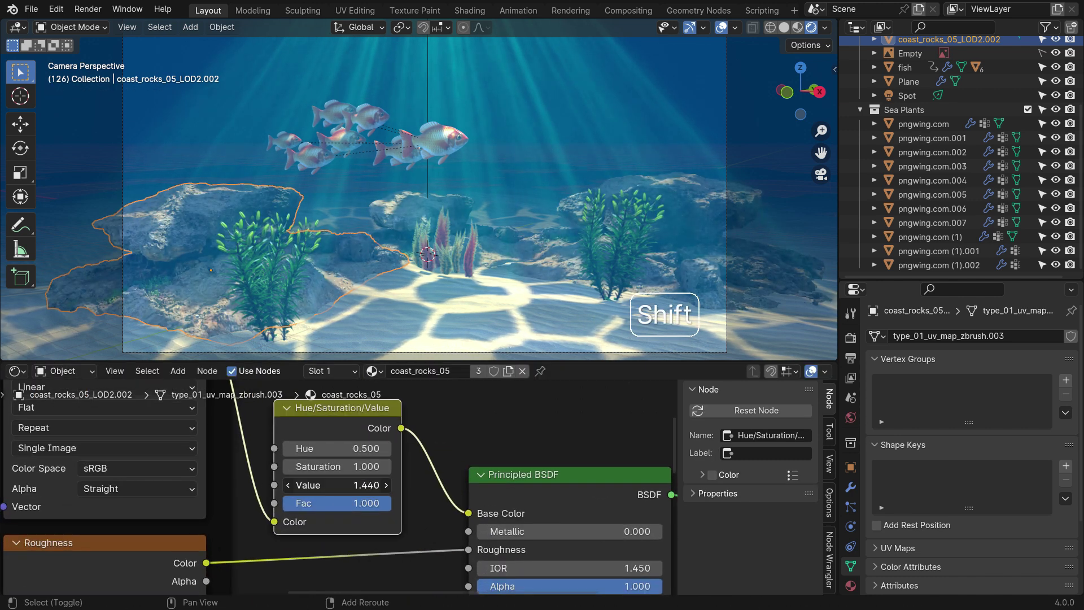
# Add a Translucent BSDF node to the material of the central plant pngwing.com (1), and make room before the Material Output
pyautogui.click(456, 235)
pyautogui.click(455, 235)
pyautogui.scroll(-8, 86, 467)
pyautogui.moveTo(86, 467); pyautogui.dragTo(46, 467, button='middle')
pyautogui.moveTo(440, 469); pyautogui.dragTo(541, 468)
pyautogui.moveTo(310, 468); pyautogui.dragTo(210, 459)
pyautogui.scroll(2, 510, 437)
pyautogui.hotkey('shift', 'a')
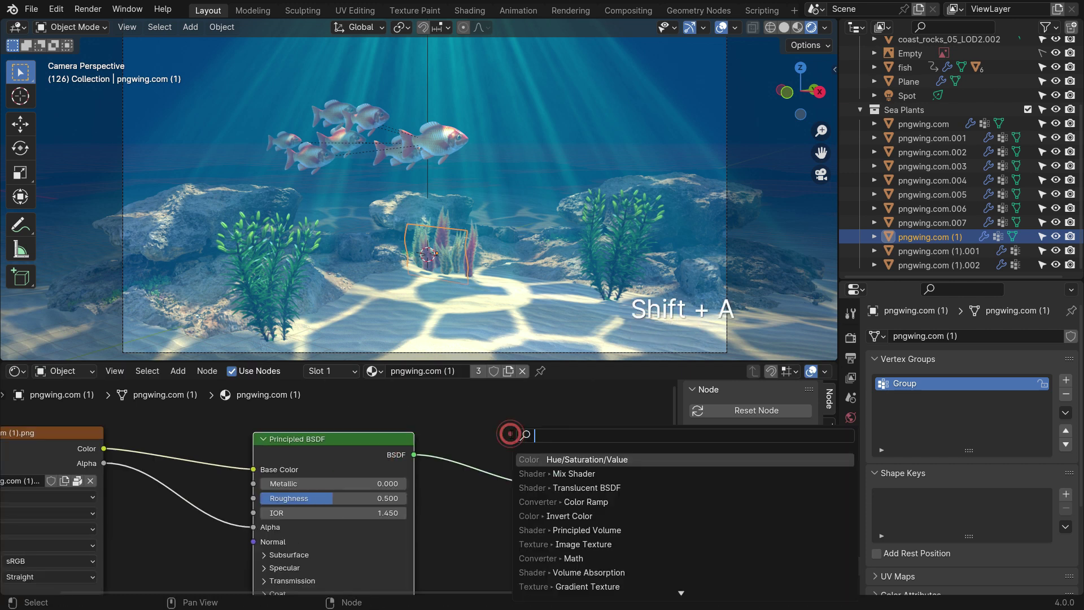
pyautogui.write('tran')
pyautogui.click(553, 460)
pyautogui.click(443, 513)
pyautogui.scroll(-2, 443, 513)
pyautogui.moveTo(559, 476); pyautogui.dragTo(486, 456, button='middle')
pyautogui.moveTo(503, 443); pyautogui.dragTo(589, 445)
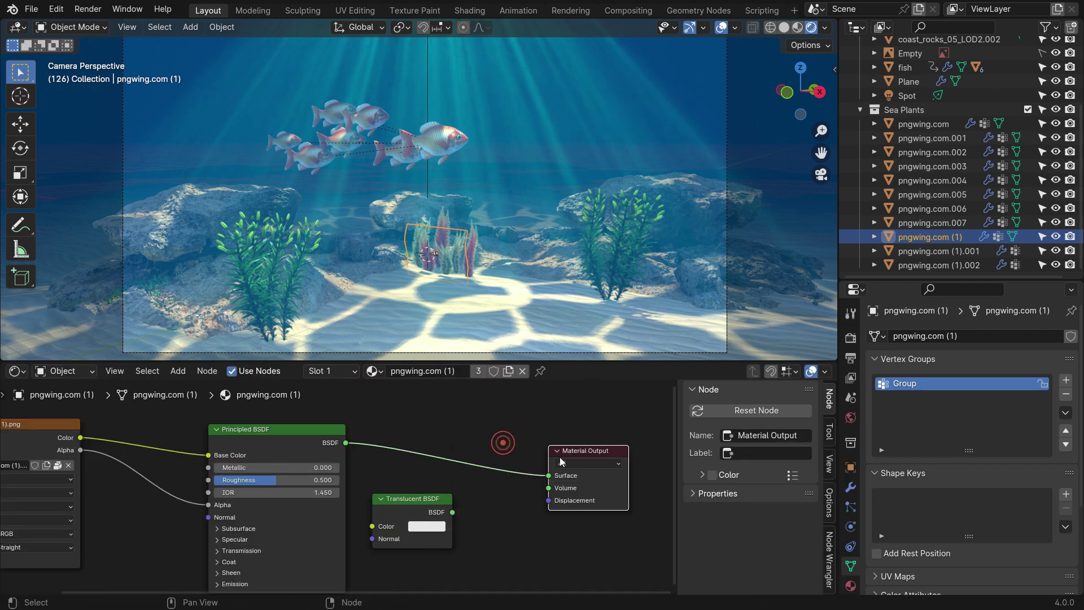
# Insert a Mix Shader between the Principled BSDF and Material Output, and connect the Translucent BSDF to its second shader input
pyautogui.scroll(2, 527, 475)
pyautogui.hotkey('shift', 'a')
pyautogui.write('mix shade')
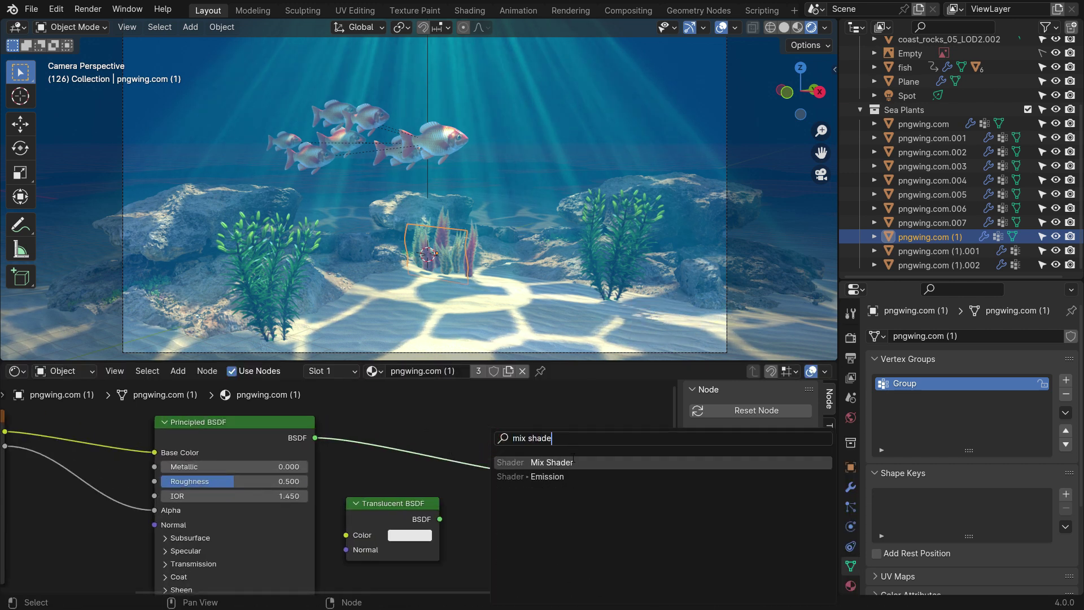
pyautogui.click(573, 460)
pyautogui.click(470, 428)
pyautogui.moveTo(479, 436); pyautogui.dragTo(512, 416)
pyautogui.moveTo(440, 518); pyautogui.dragTo(442, 476)
pyautogui.scroll(-3, 465, 512)
pyautogui.moveTo(567, 461); pyautogui.dragTo(621, 460)
pyautogui.moveTo(483, 434); pyautogui.dragTo(525, 448)
# Connect the image texture's Color to the Translucent BSDF and its Alpha to the Mix Shader's Fac, and preview the animation
pyautogui.moveTo(279, 517); pyautogui.dragTo(349, 489, button='middle')
pyautogui.moveTo(169, 431); pyautogui.dragTo(440, 502)
pyautogui.moveTo(558, 454); pyautogui.dragTo(558, 446)
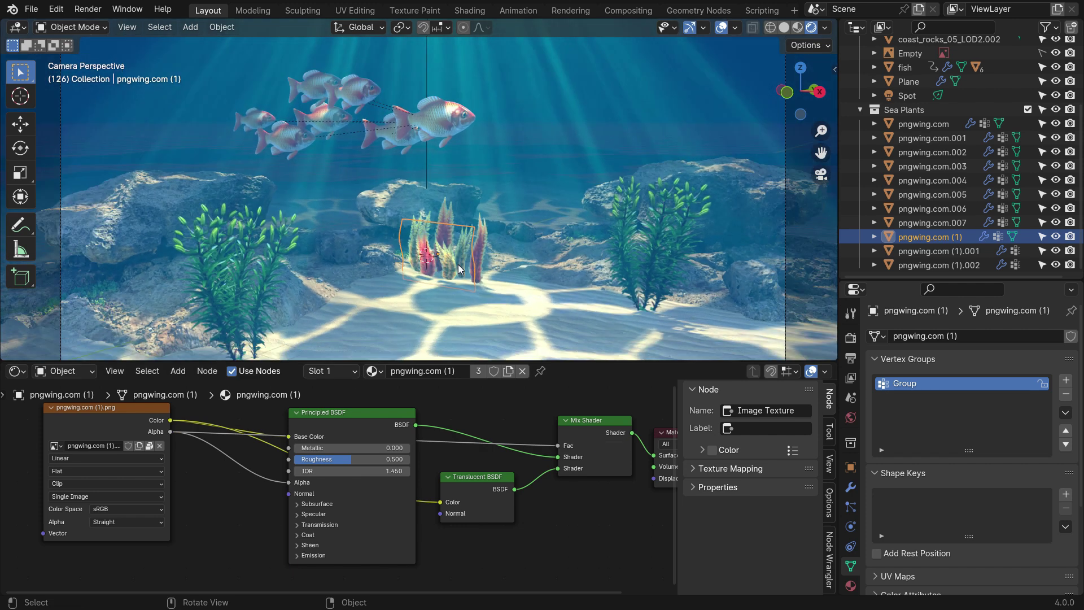
pyautogui.press('space')
pyautogui.press('space')
pyautogui.press('KP_0')
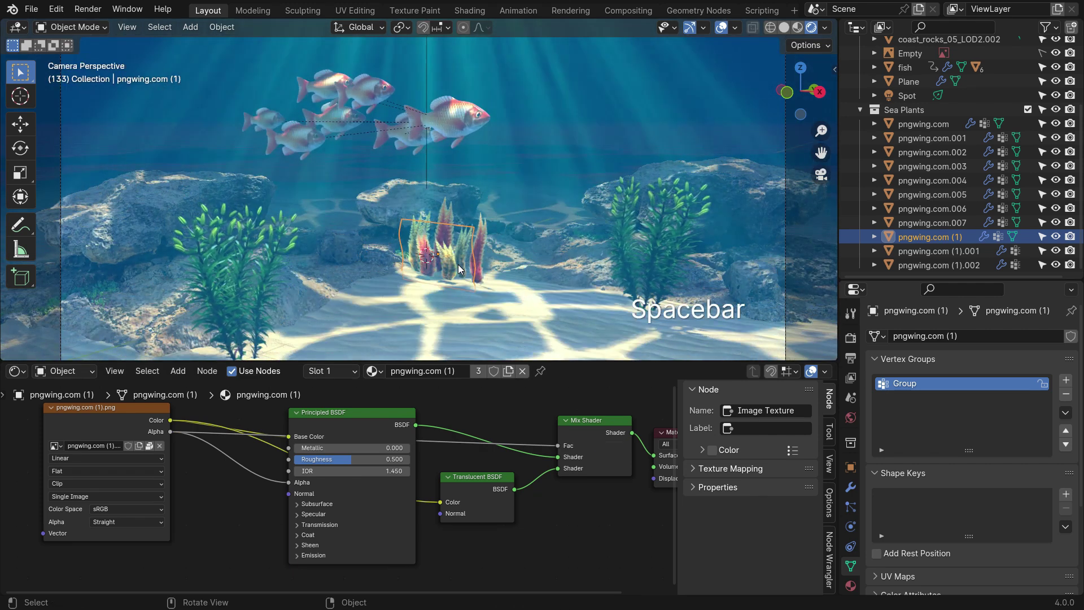
# Set the render output path to a file named "render result" on the Desktop
pyautogui.click(661, 193)
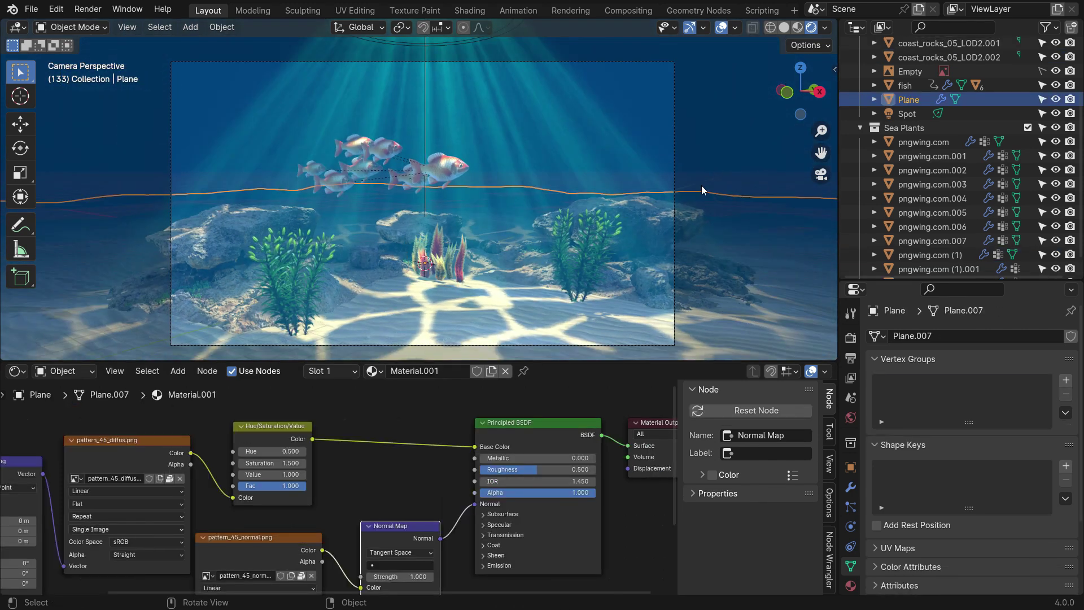
pyautogui.click(850, 358)
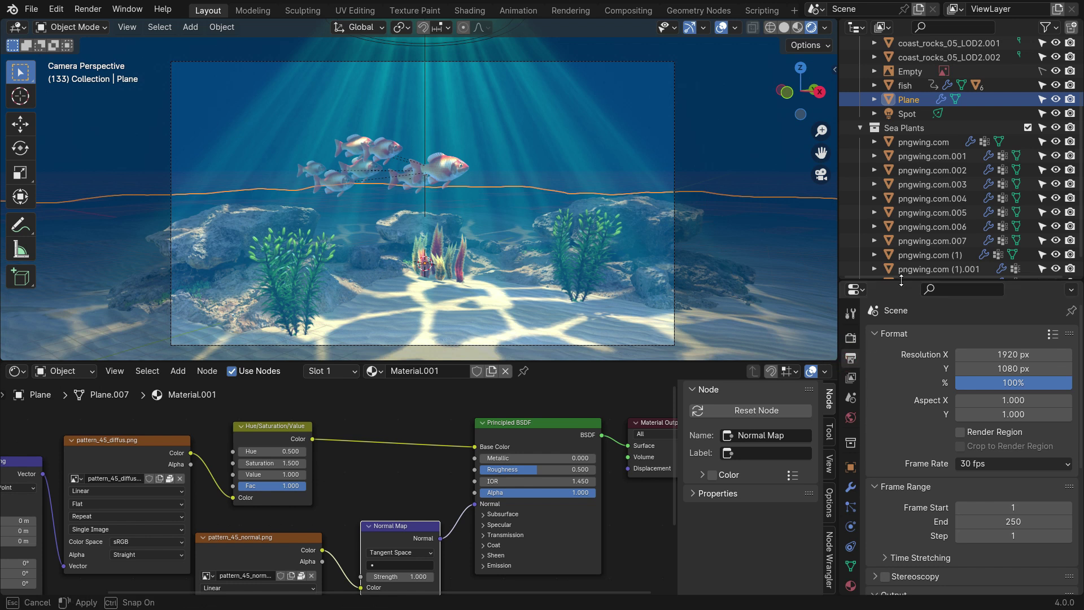
pyautogui.moveTo(901, 280); pyautogui.dragTo(900, 156)
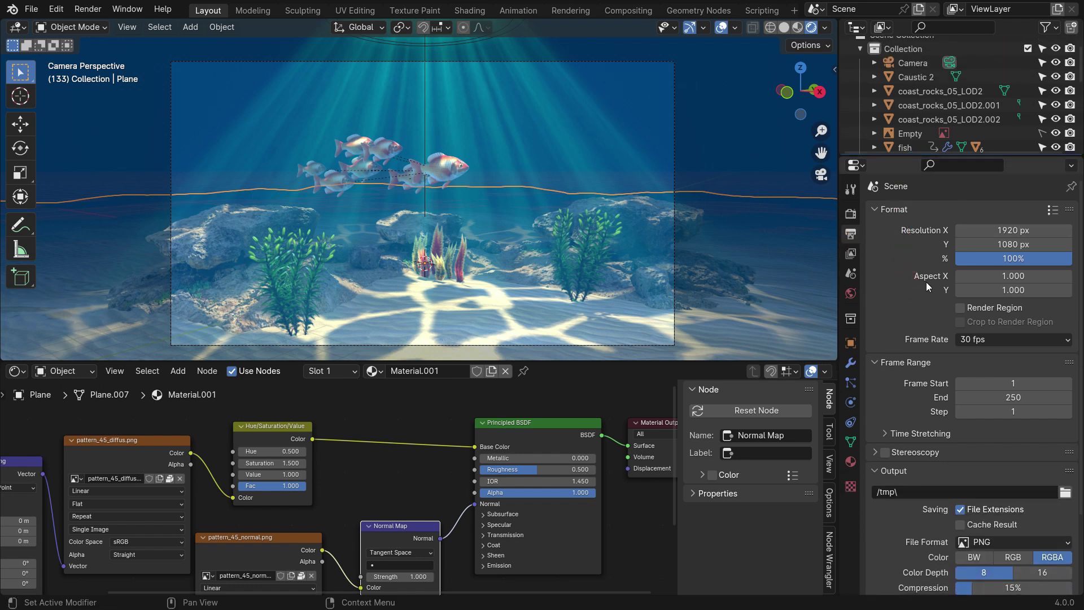
pyautogui.scroll(-5, 913, 297)
pyautogui.click(1065, 398)
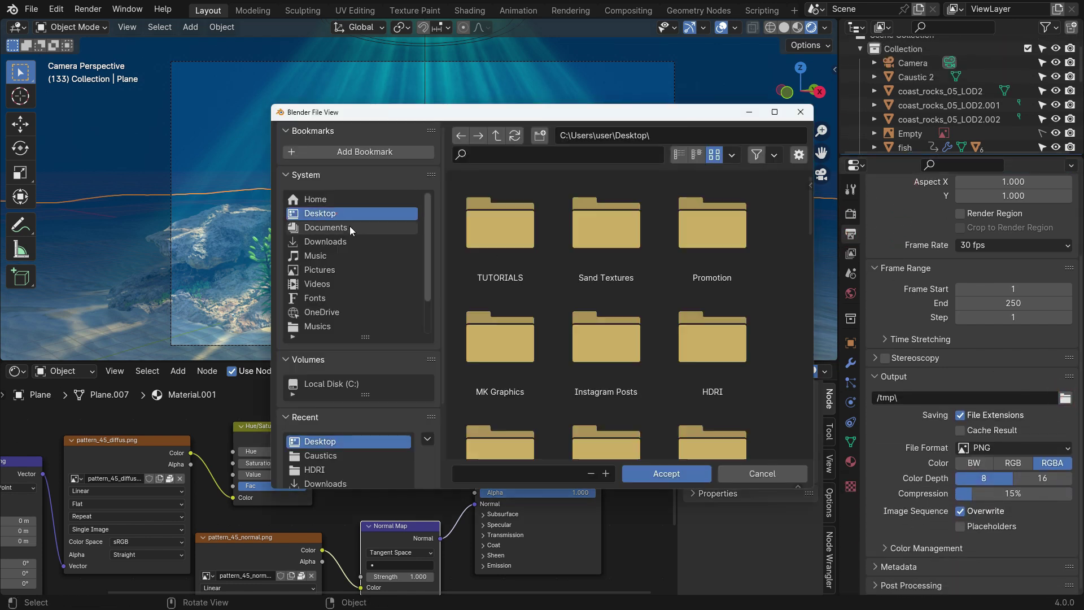
pyautogui.click(518, 467)
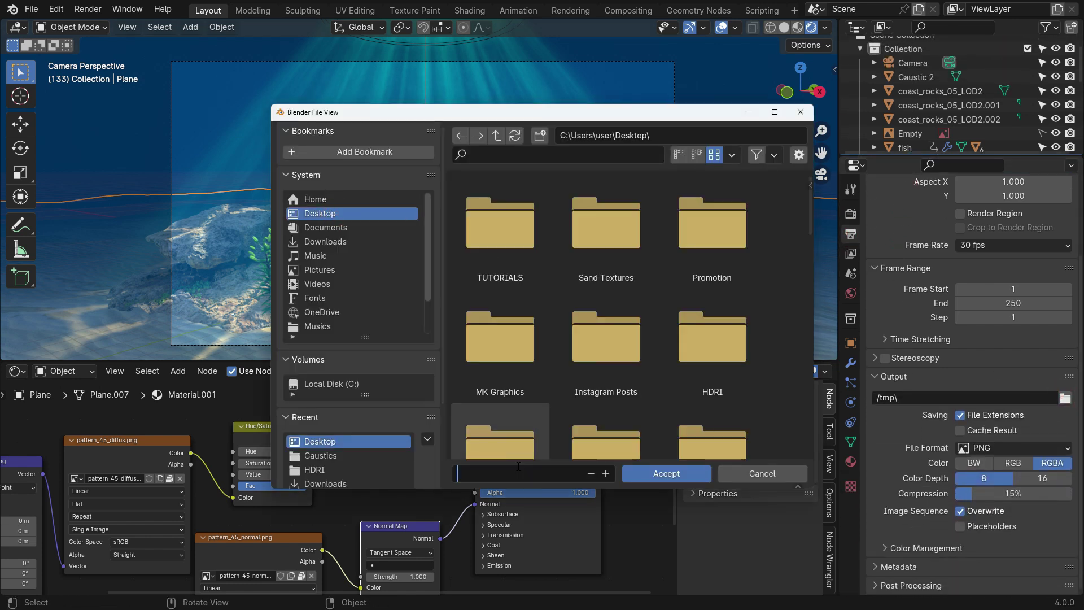
pyautogui.click(653, 474)
# Set the output file format to FFmpeg Video with an MPEG-4 container, and start rendering the animation
pyautogui.click(1041, 448)
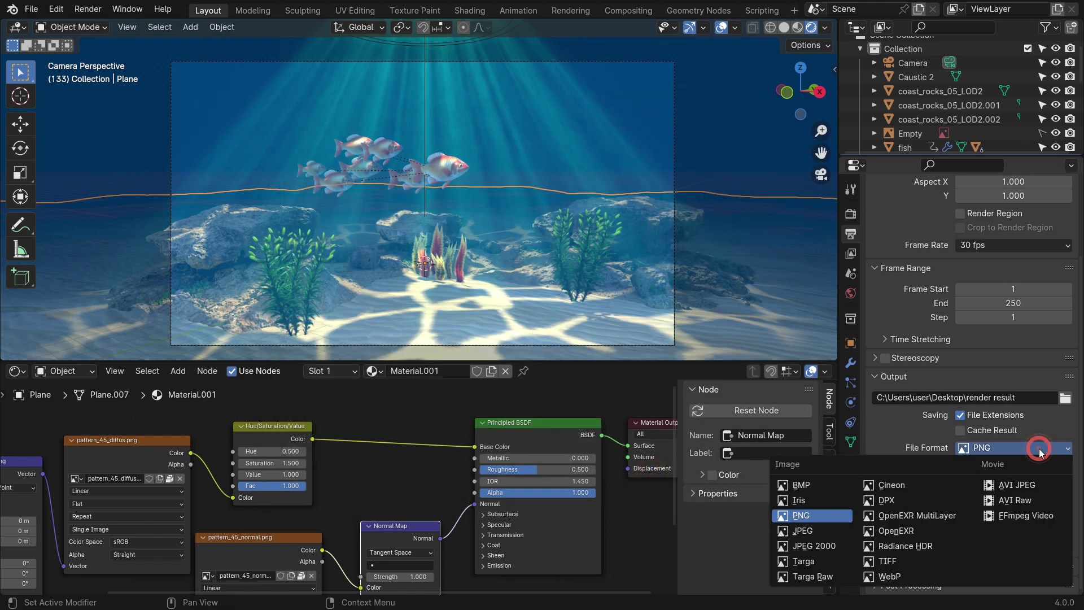
pyautogui.click(1024, 515)
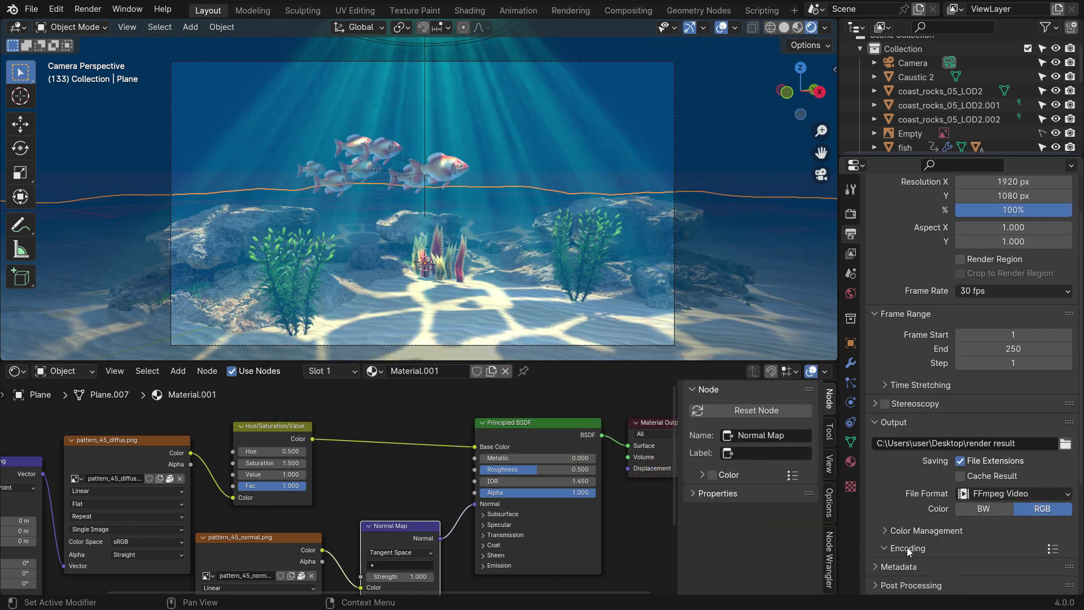
pyautogui.scroll(-5, 907, 551)
pyautogui.click(994, 425)
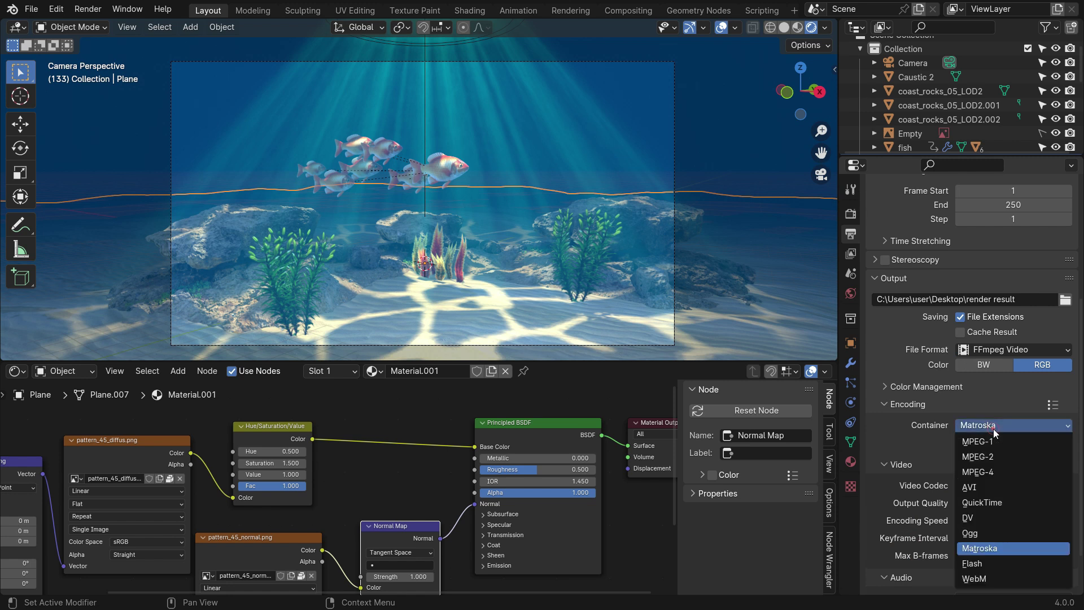
pyautogui.click(992, 471)
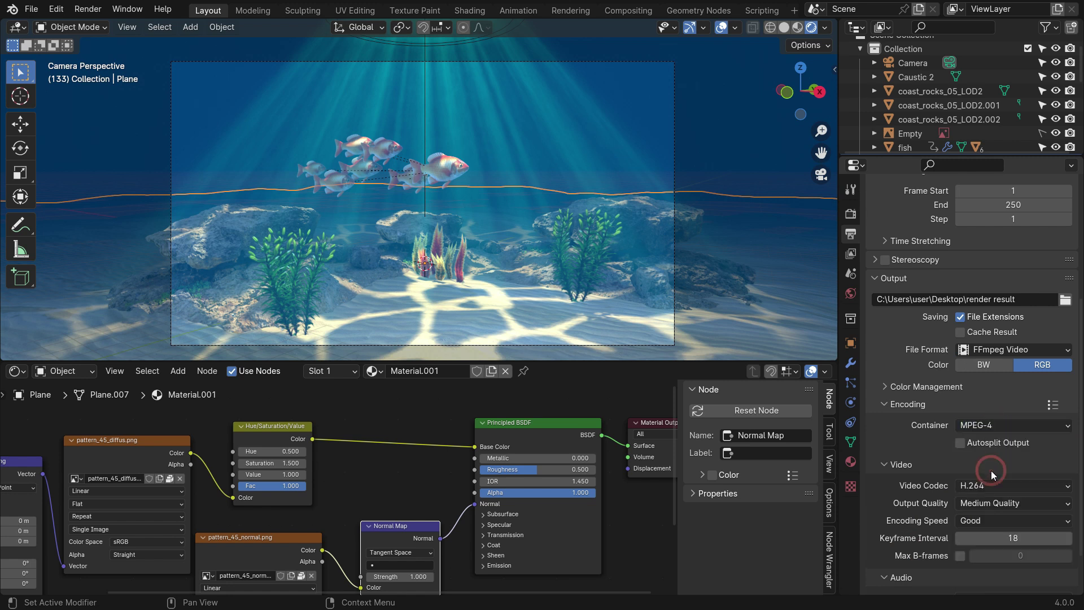
pyautogui.click(90, 12)
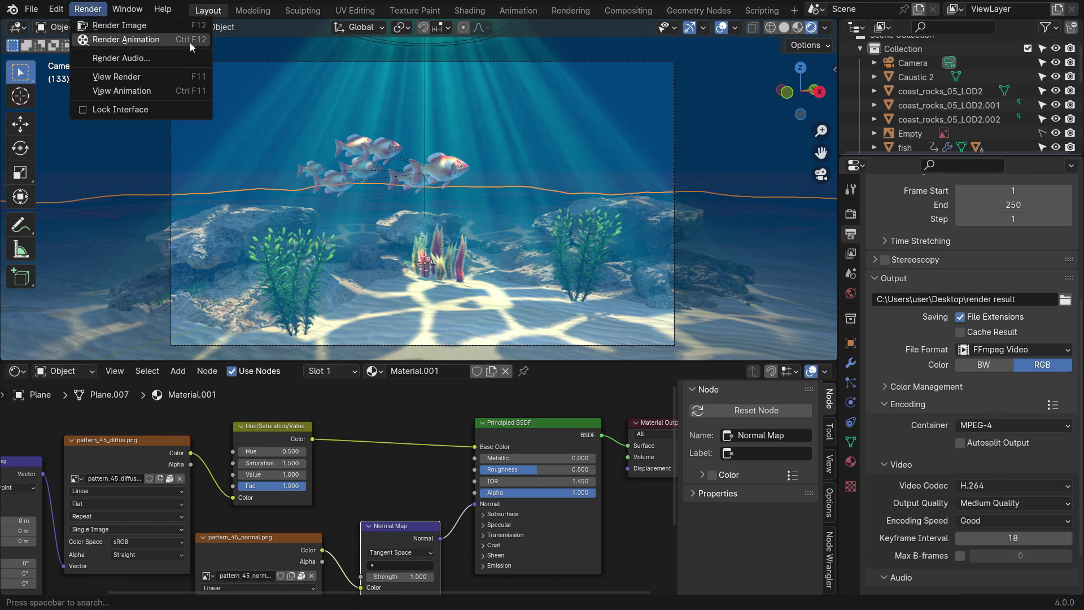